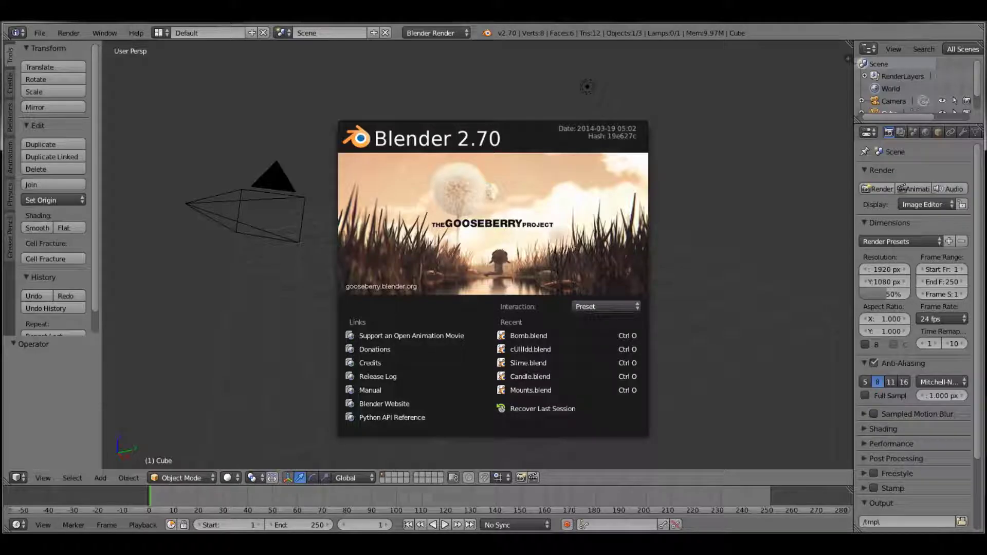
# Close the Windows Media Player window and switch Blender's render engine to Cycles Render
pyautogui.rightClick(400, 545)
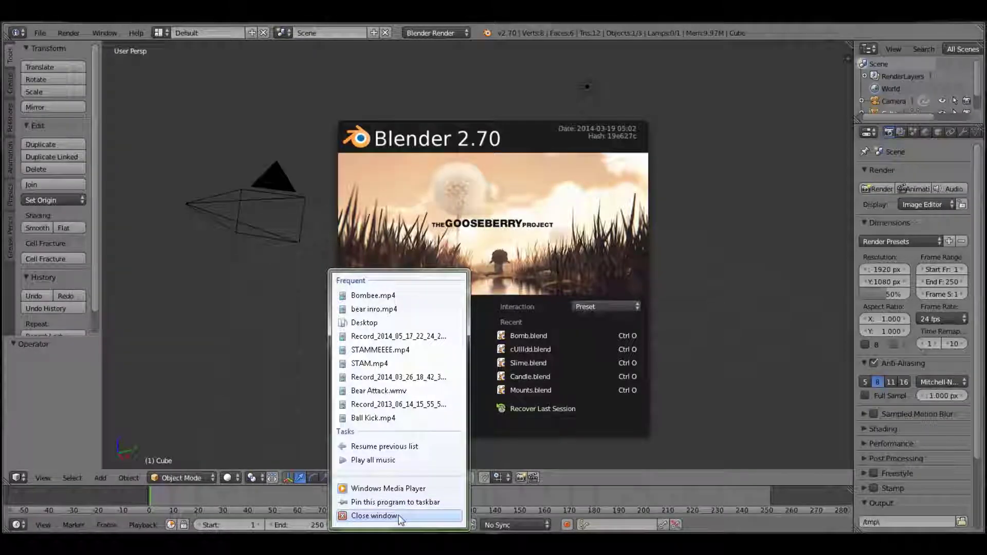
pyautogui.click(399, 516)
pyautogui.click(363, 58)
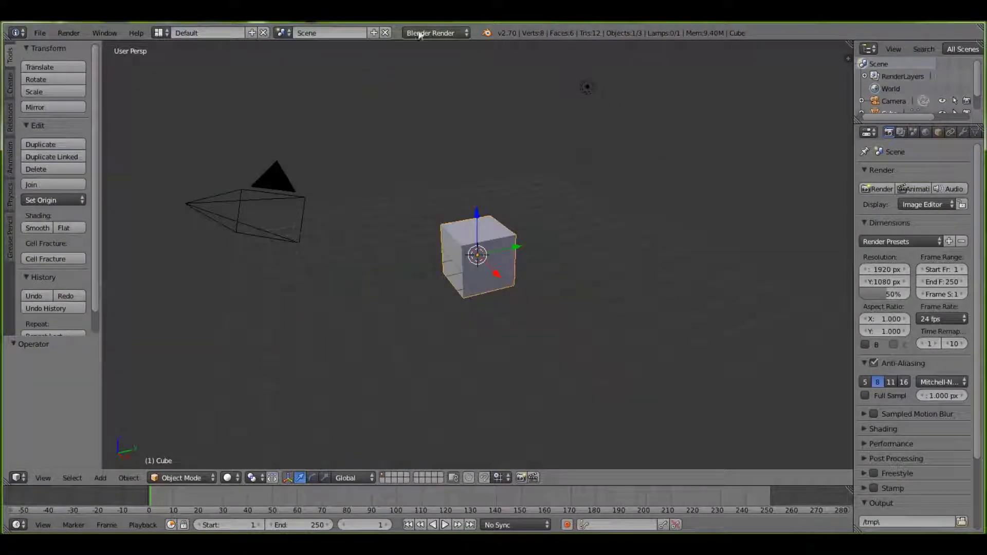
pyautogui.click(430, 33)
pyautogui.click(429, 75)
# Delete all the default objects from the scene, including the cube, camera and lamp
pyautogui.scroll(4, 541, 143)
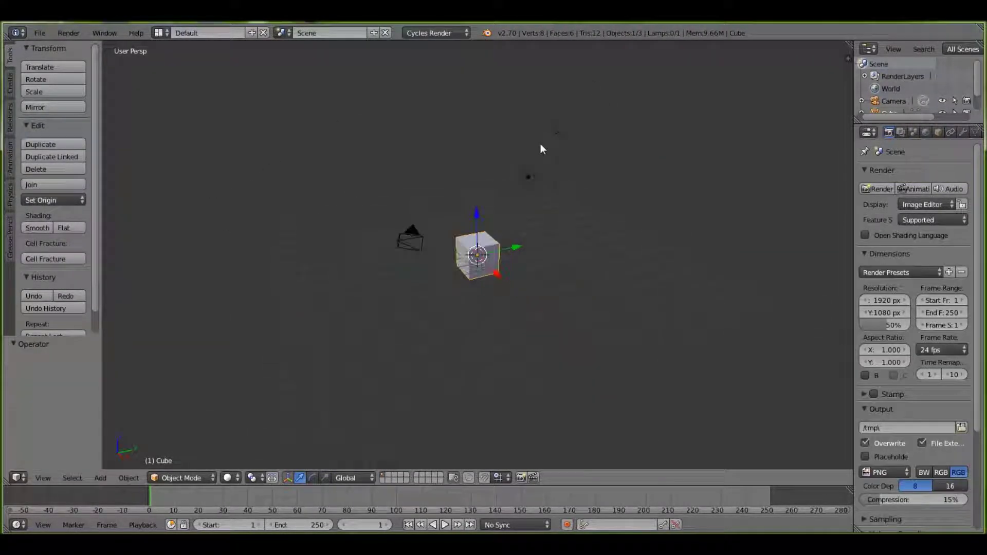
pyautogui.press('x')
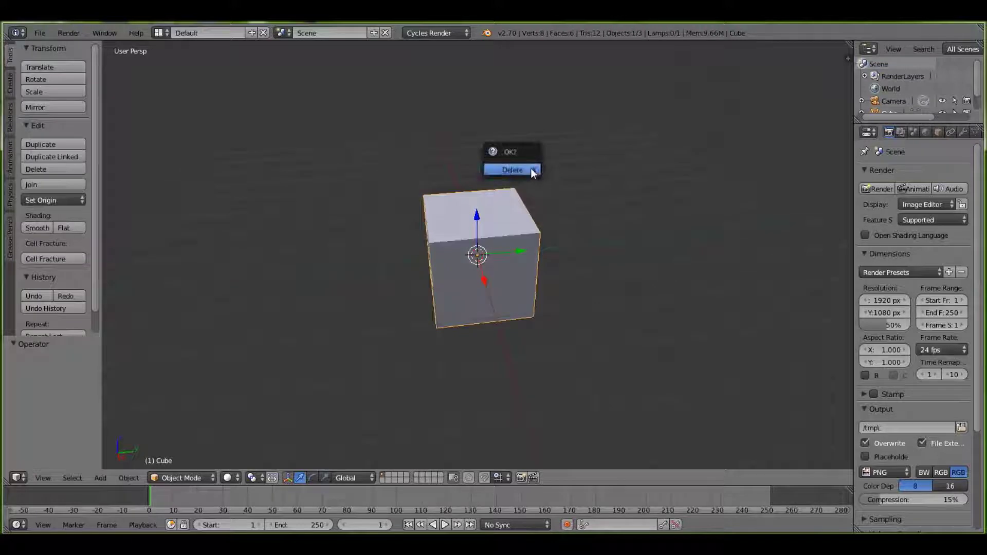
pyautogui.press('r')
pyautogui.press('x')
pyautogui.scroll(-4, 590, 196)
pyautogui.press('a')
pyautogui.press('a')
pyautogui.press('x')
pyautogui.click(590, 196)
# Add a UV sphere mesh at the centre of the empty scene
pyautogui.hotkey('shift', 'a')
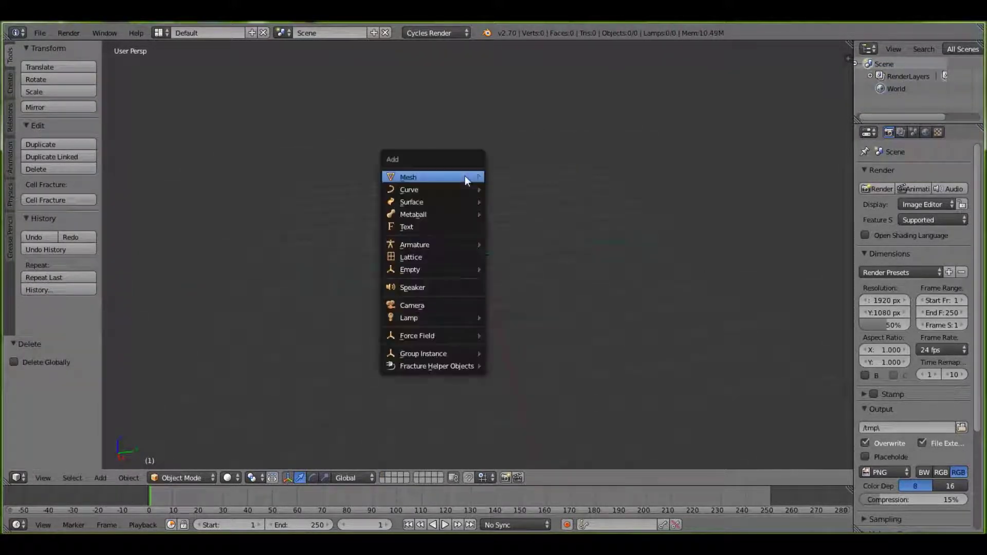
pyautogui.moveTo(468, 177)
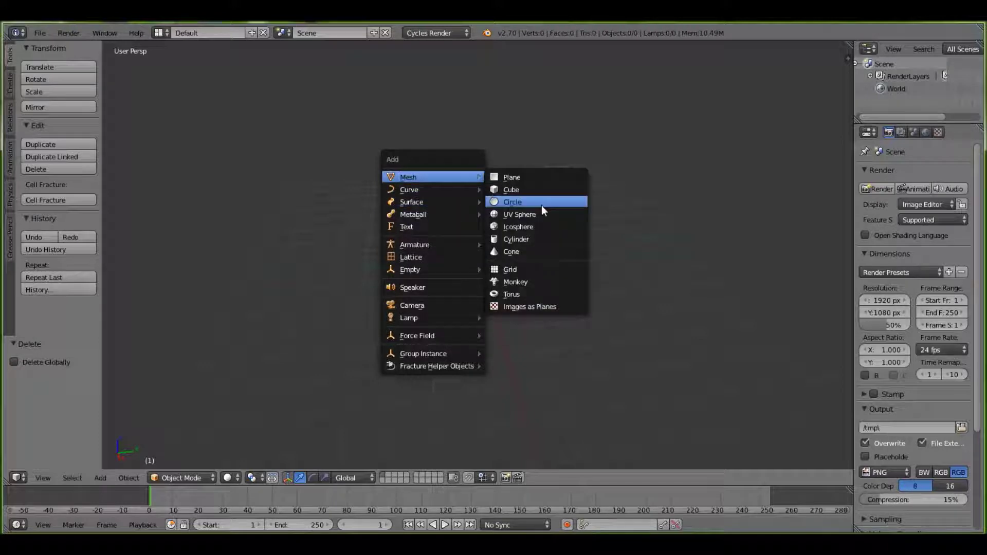
pyautogui.click(512, 213)
pyautogui.scroll(6, 489, 225)
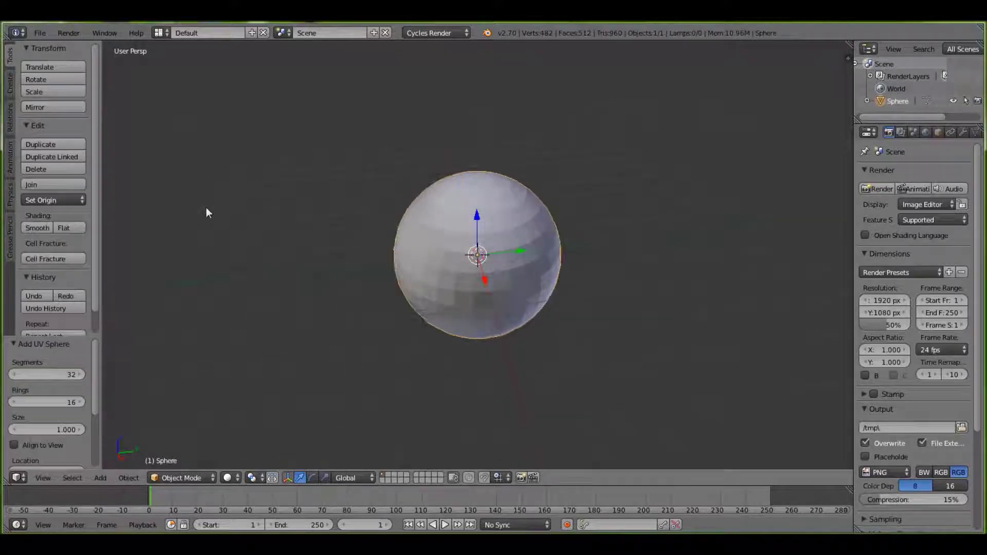
# Set the new UV sphere to 16 segments and 8 rings
pyautogui.click(57, 374)
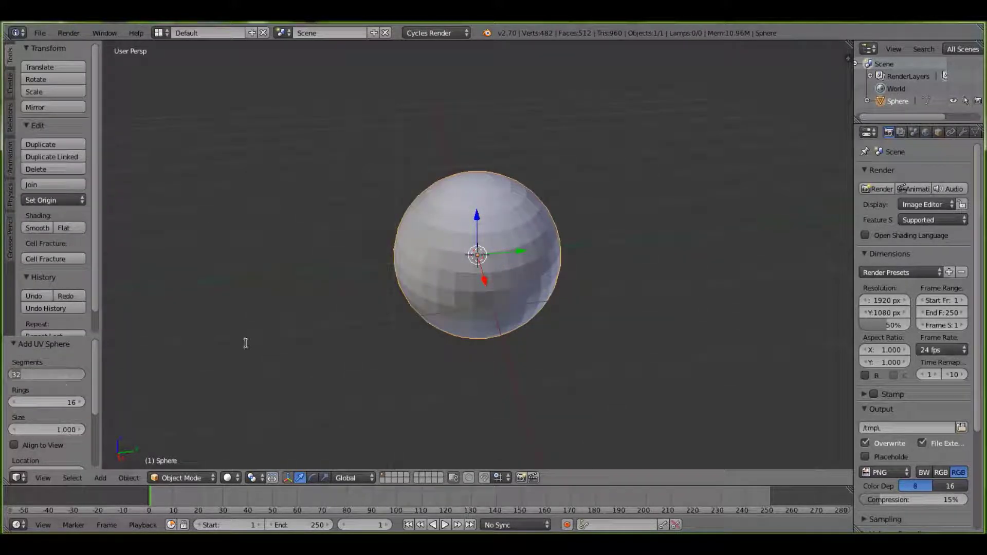
pyautogui.press('BackSpace')
pyautogui.write('16')
pyautogui.press('Return')
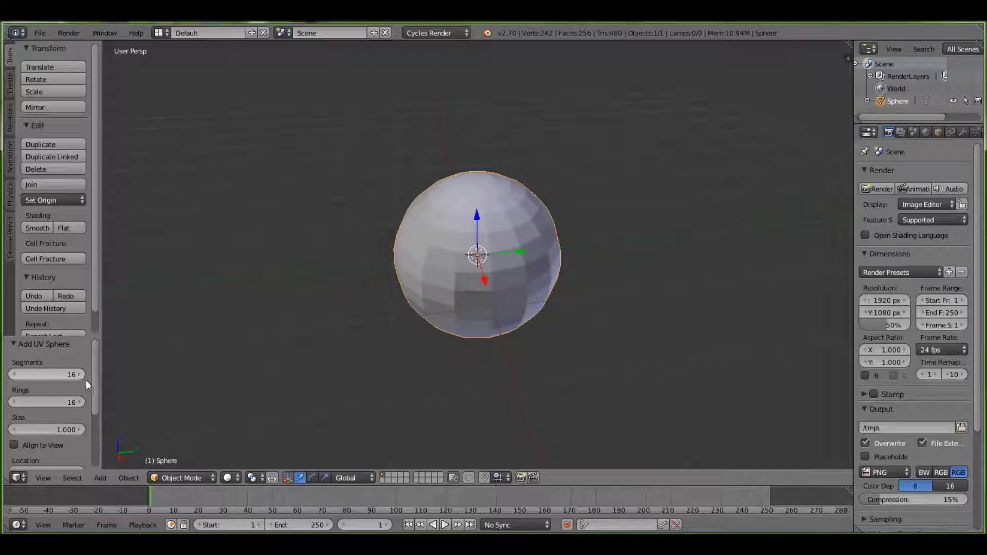
pyautogui.click(49, 402)
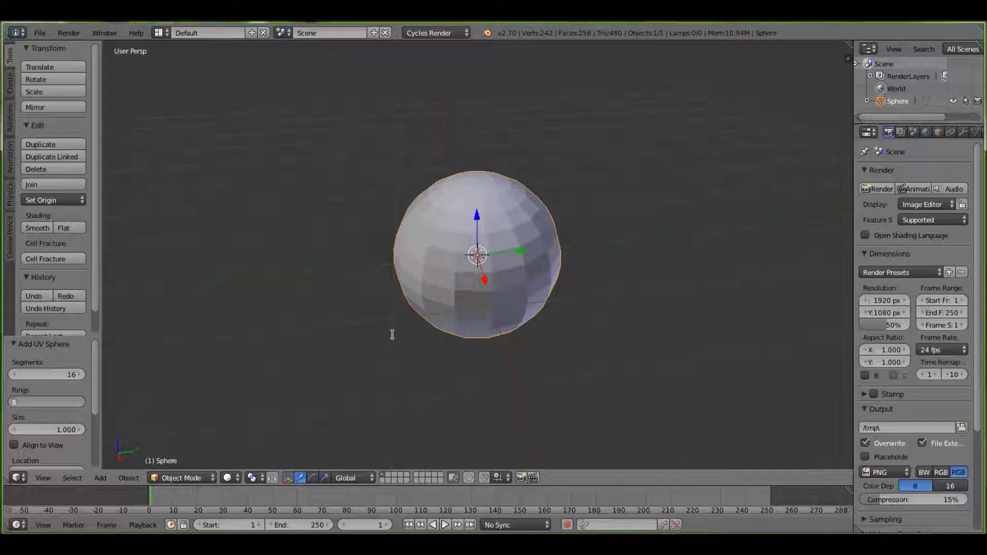
pyautogui.write('8')
pyautogui.press('Return')
pyautogui.scroll(4, 458, 271)
pyautogui.scroll(-4, 453, 253)
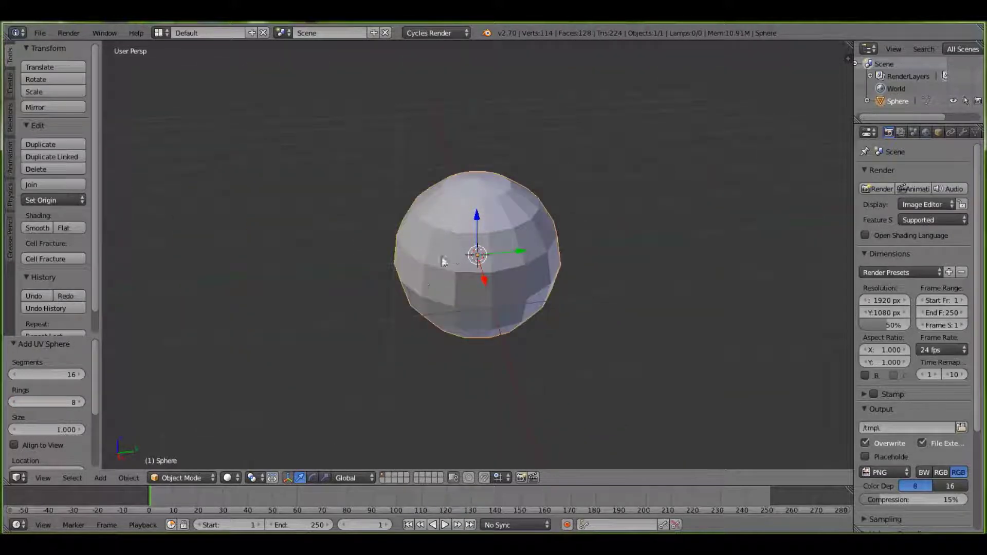
pyautogui.scroll(3, 443, 261)
pyautogui.scroll(-3, 913, 132)
# Add a Subdivision Surface modifier to the sphere and set its view subdivisions to 2
pyautogui.click(936, 133)
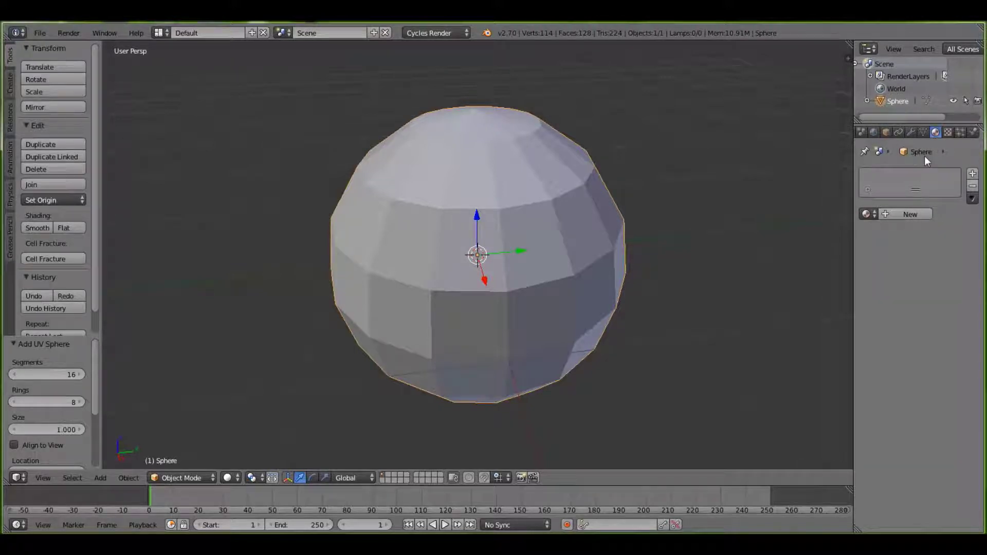
pyautogui.click(910, 132)
pyautogui.click(907, 173)
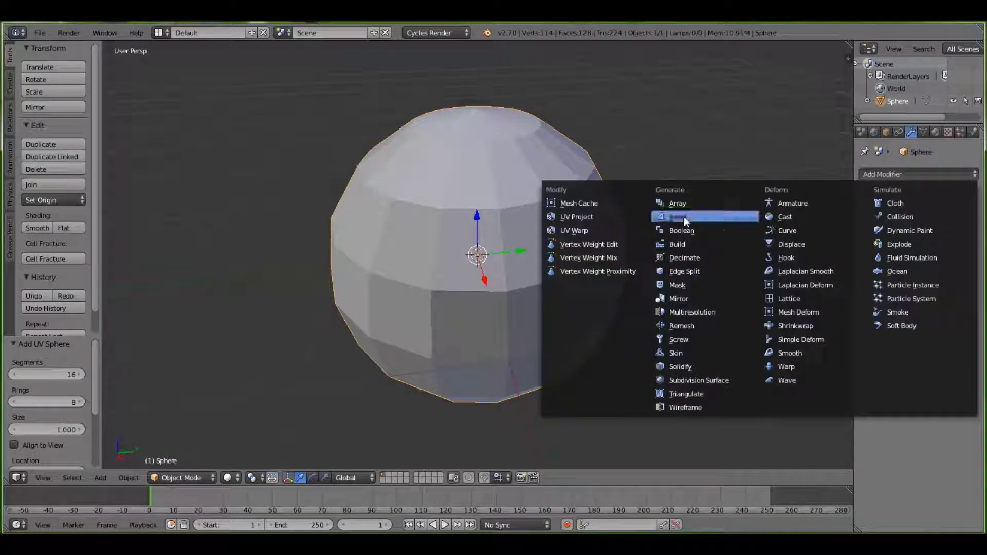
pyautogui.click(693, 380)
pyautogui.click(909, 259)
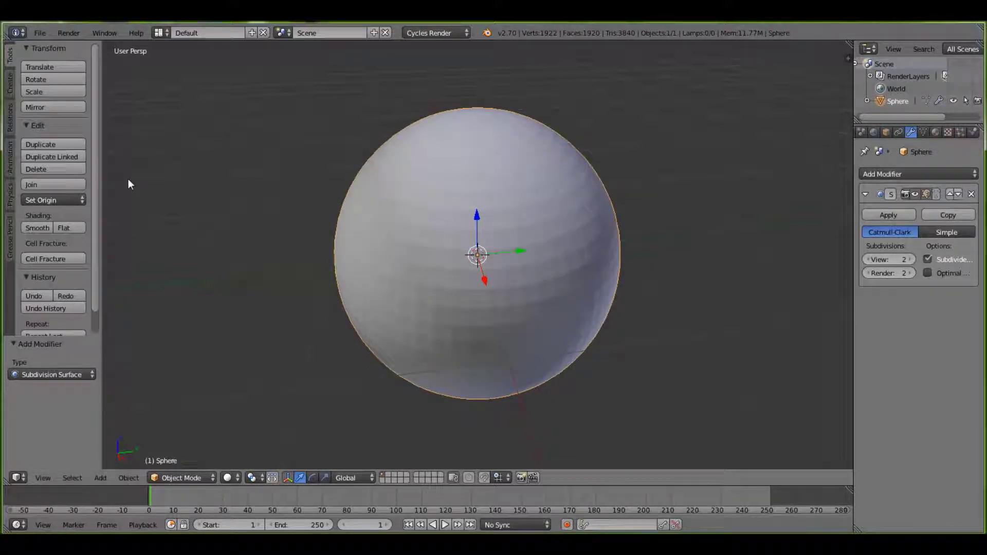
# Add a Displace modifier to the sphere and give it a new texture
pyautogui.click(887, 174)
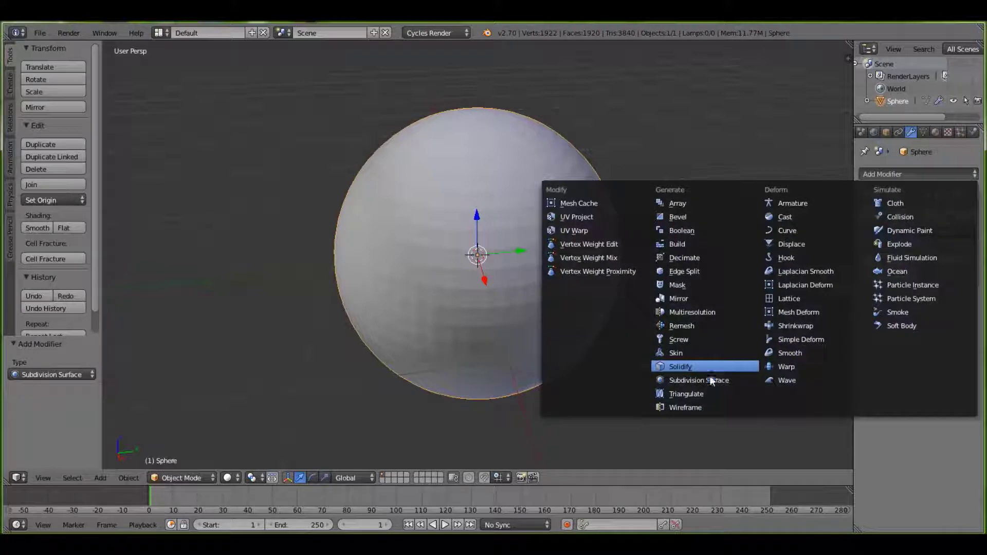
pyautogui.click(787, 245)
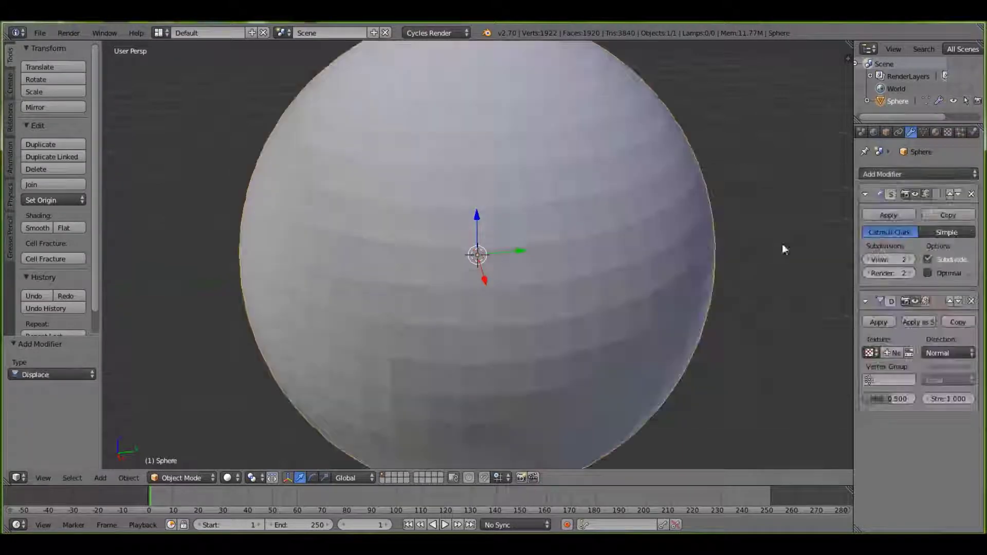
pyautogui.click(889, 352)
# Set the Displace modifier's strength to 0.05 and shade the sphere smooth
pyautogui.moveTo(515, 307); pyautogui.dragTo(545, 260, button='middle')
pyautogui.scroll(2, 525, 208)
pyautogui.moveTo(525, 208); pyautogui.dragTo(565, 192, button='middle')
pyautogui.scroll(-7, 489, 329)
pyautogui.scroll(9, 563, 186)
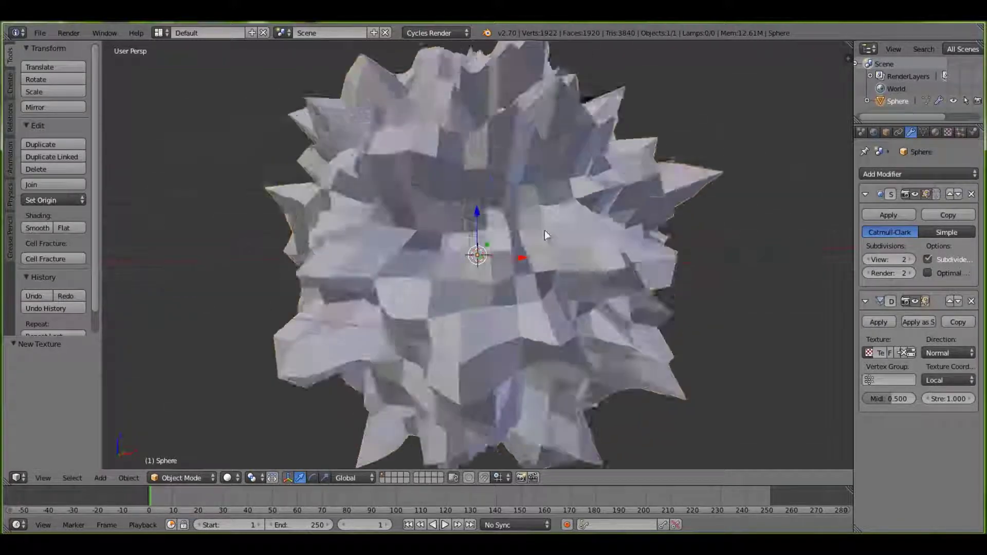
pyautogui.moveTo(545, 232); pyautogui.dragTo(530, 252, button='middle')
pyautogui.click(952, 400)
pyautogui.press('BackSpace')
pyautogui.write('0.05')
pyautogui.press('Return')
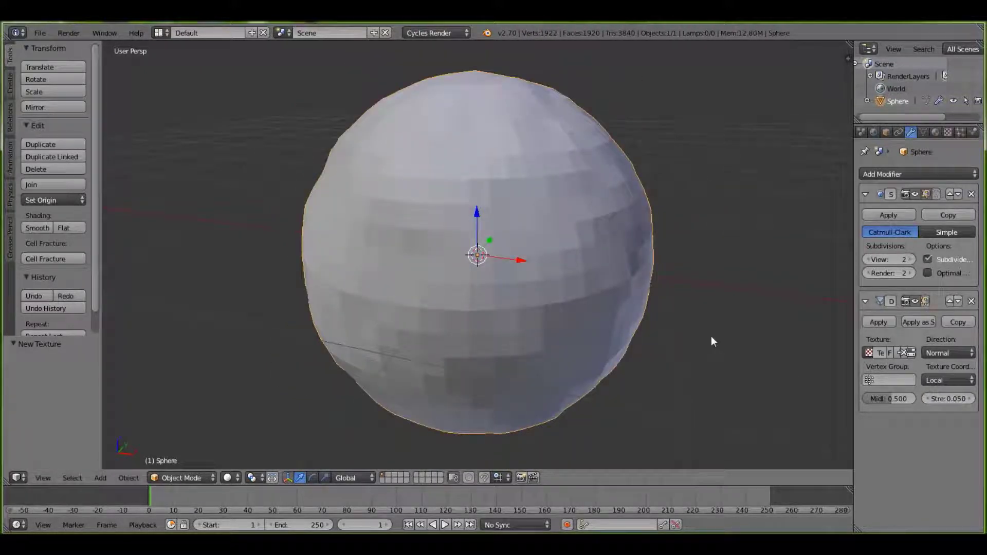
pyautogui.click(43, 228)
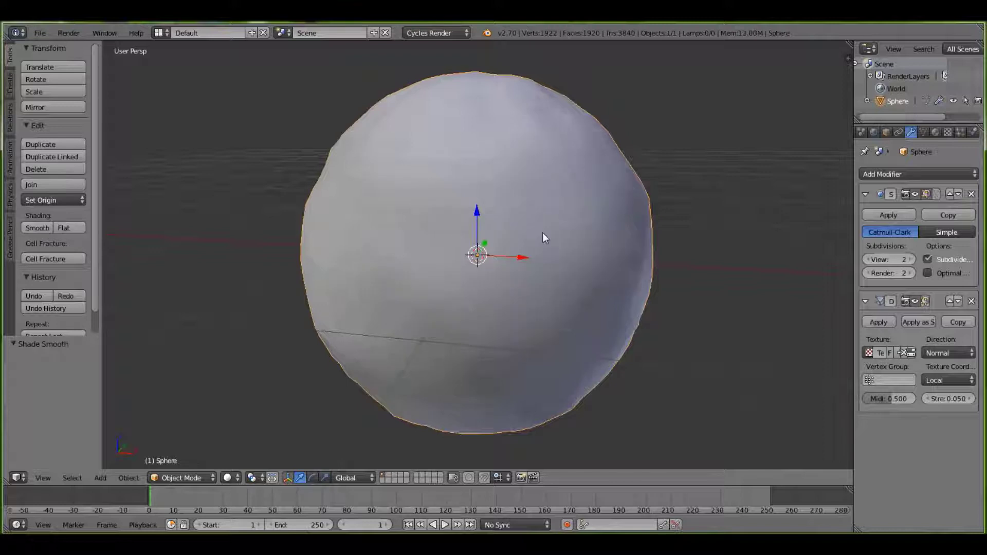
# Examine the surface of the smooth-shaded, displaced sphere from different angles and distances
pyautogui.moveTo(604, 205); pyautogui.dragTo(470, 242, button='middle')
pyautogui.scroll(-5, 454, 303)
pyautogui.scroll(-5, 453, 299)
pyautogui.scroll(5, 453, 300)
pyautogui.scroll(4, 470, 242)
pyautogui.scroll(-4, 465, 228)
pyautogui.scroll(4, 463, 219)
pyautogui.scroll(-6, 565, 255)
pyautogui.scroll(7, 564, 254)
pyautogui.scroll(-2, 565, 254)
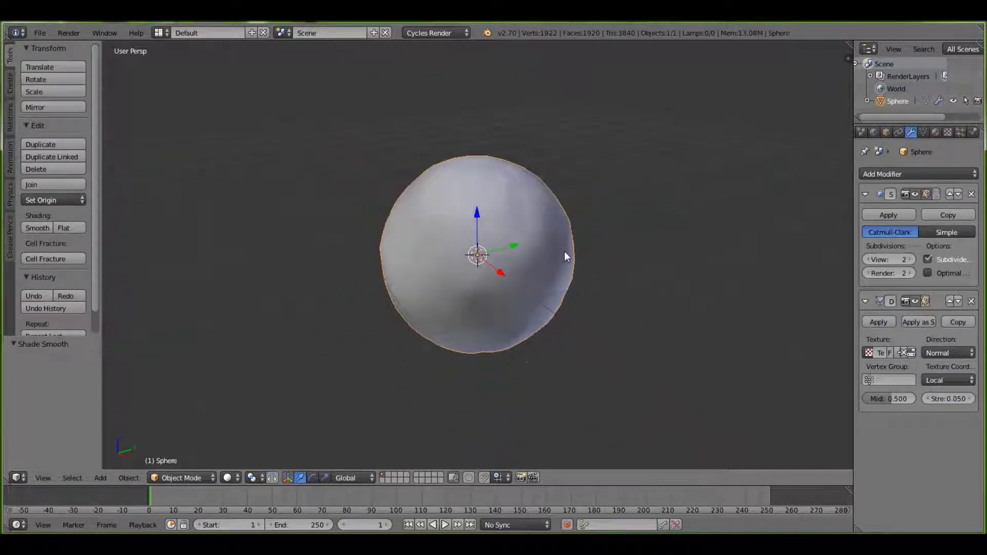
pyautogui.scroll(3, 565, 255)
pyautogui.scroll(-2, 564, 255)
pyautogui.scroll(-2, 565, 255)
pyautogui.moveTo(513, 252)
pyautogui.mouseDown(button='middle')
pyautogui.moveTo(615, 205)
pyautogui.moveTo(588, 221)
pyautogui.mouseUp(button='middle')
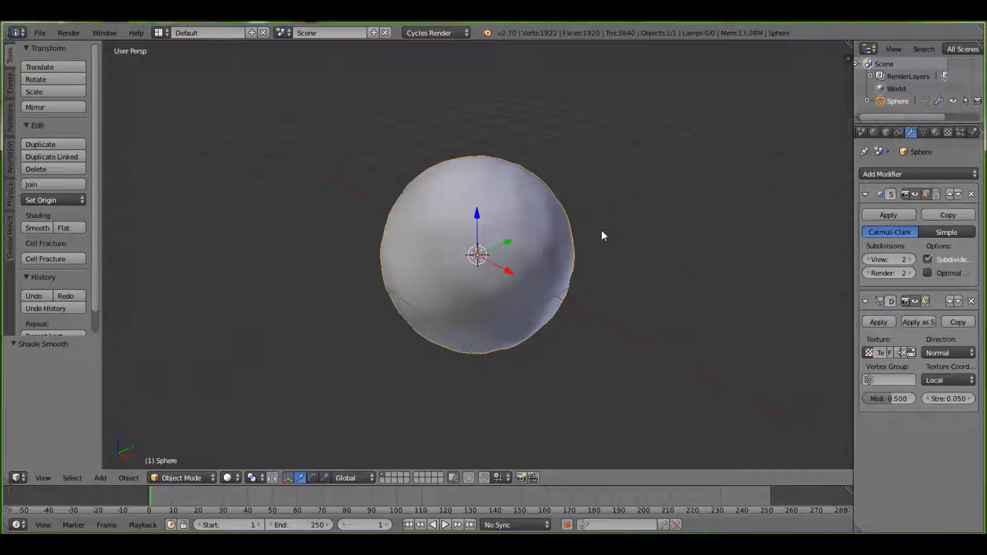
pyautogui.scroll(6, 564, 255)
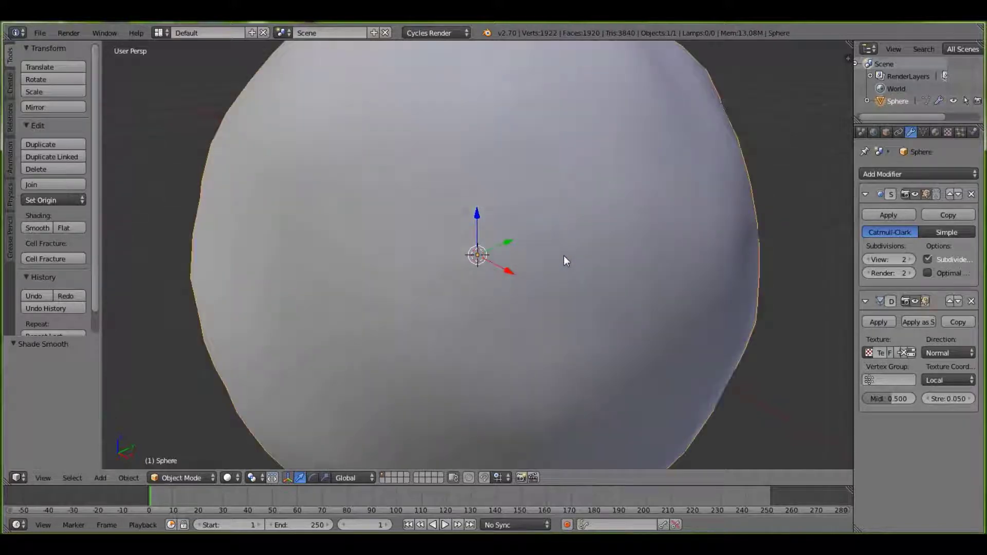
pyautogui.scroll(-3, 564, 255)
pyautogui.scroll(-5, 360, 237)
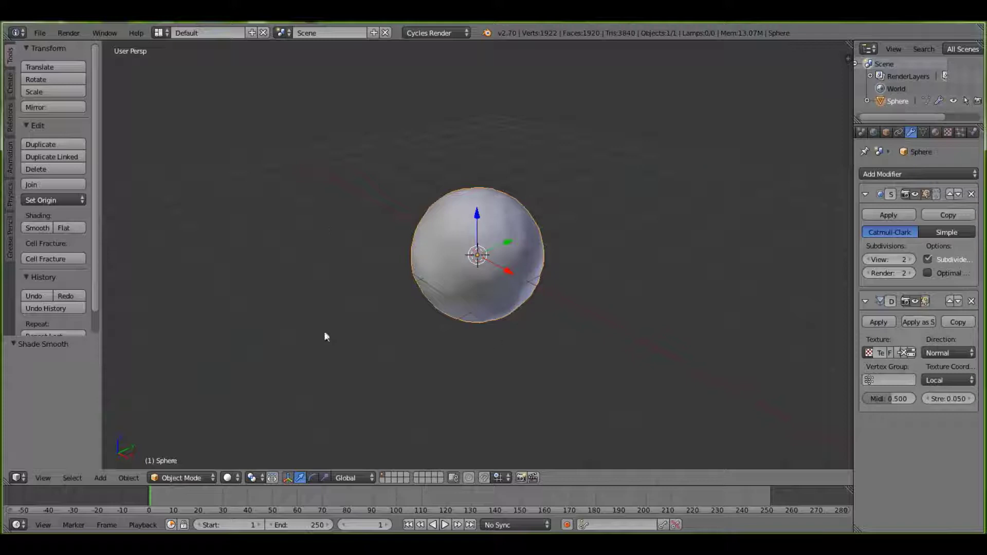
pyautogui.scroll(2, 754, 216)
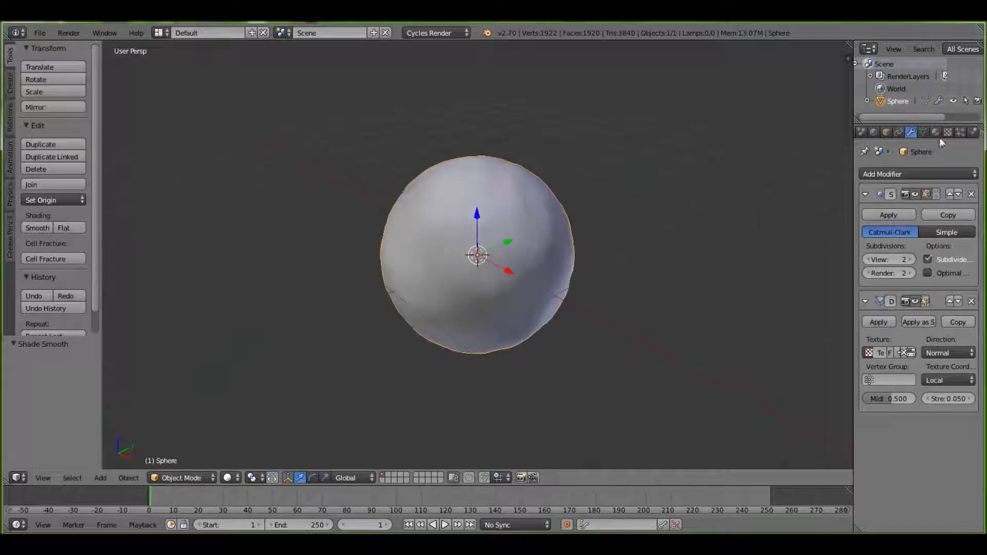
# Add a particle system to the sphere and set its particle number to 60
pyautogui.scroll(-3, 909, 128)
pyautogui.scroll(-1, 909, 128)
pyautogui.click(911, 129)
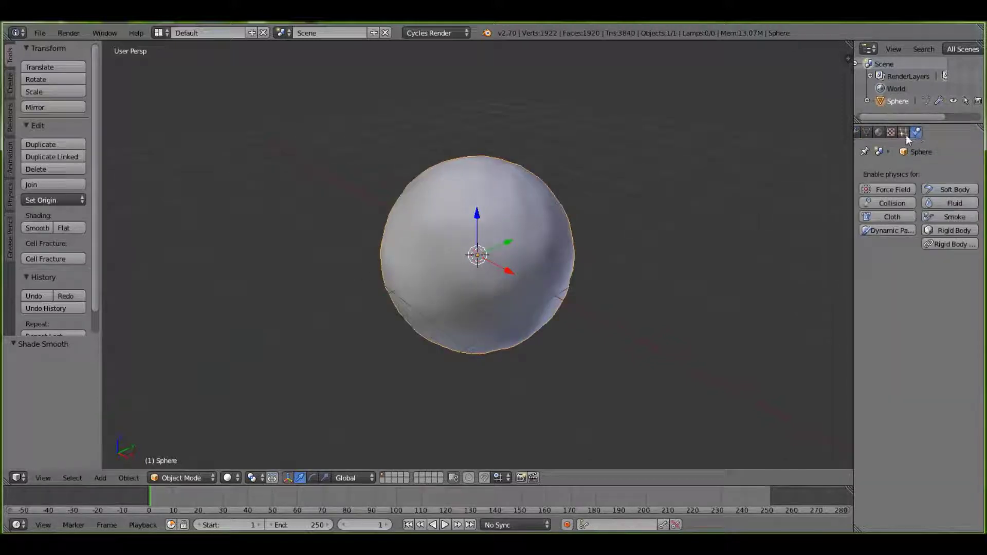
pyautogui.click(906, 134)
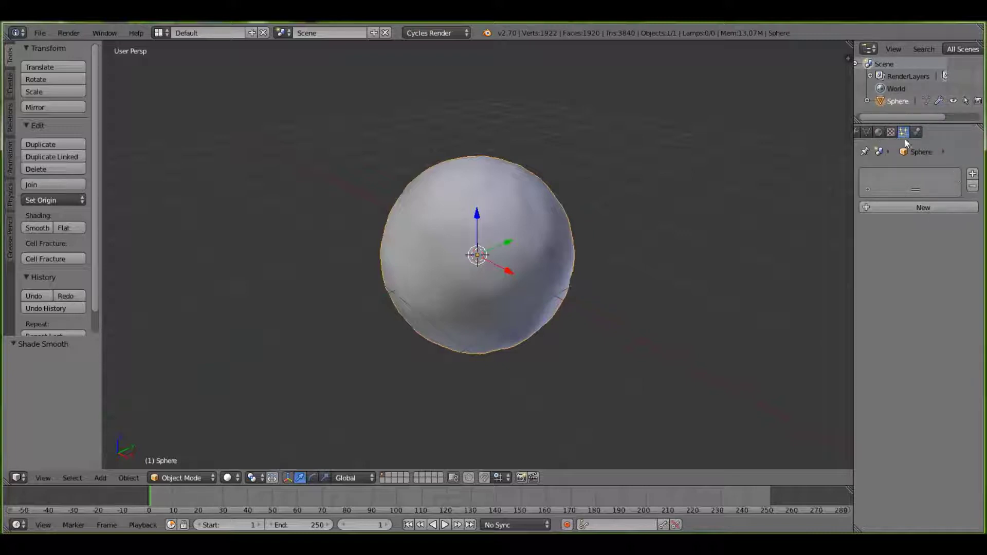
pyautogui.click(944, 208)
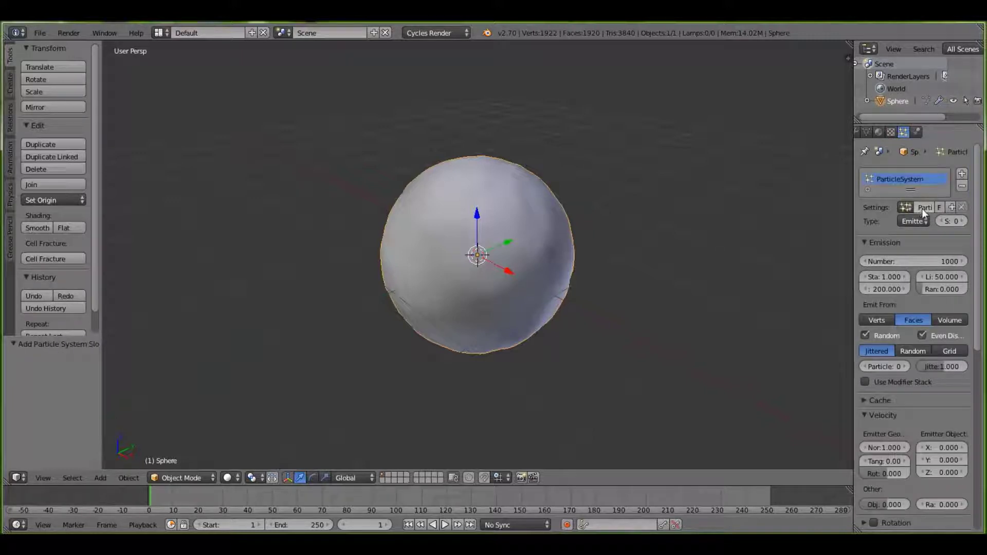
pyautogui.click(920, 261)
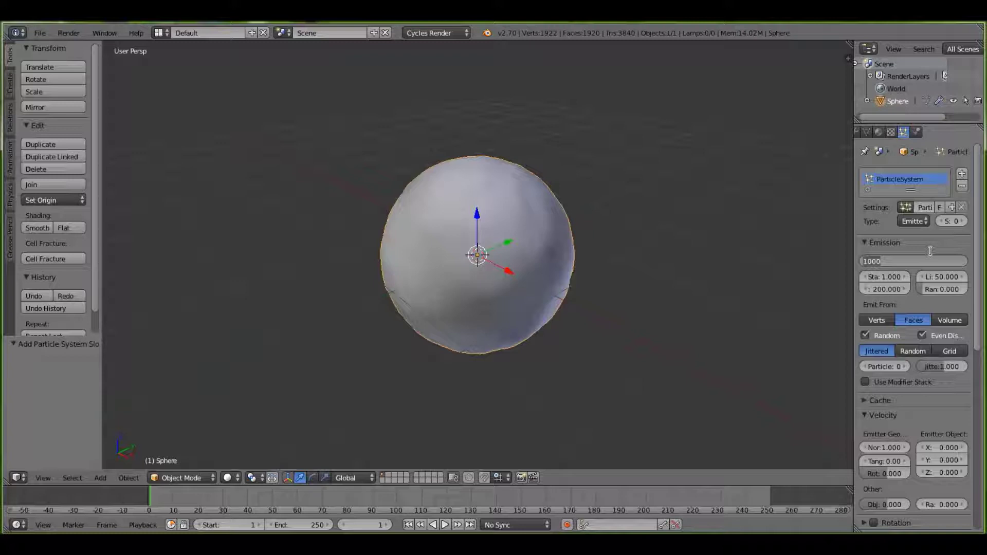
pyautogui.write('60')
pyautogui.press('Return')
pyautogui.scroll(-1, 931, 251)
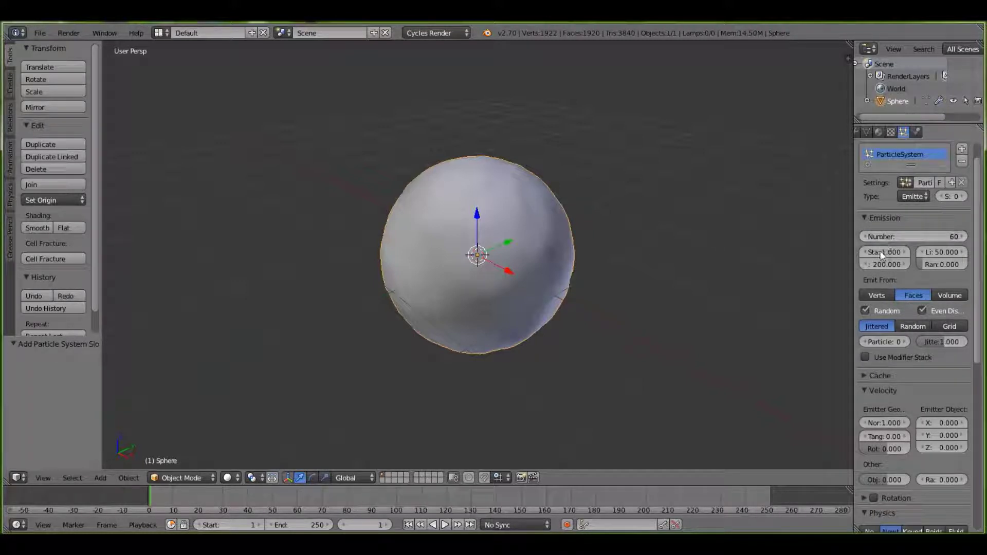
# Widen the properties editor and check the scene's frame range and frame rate before returning to the particle settings
pyautogui.moveTo(855, 255); pyautogui.dragTo(755, 256)
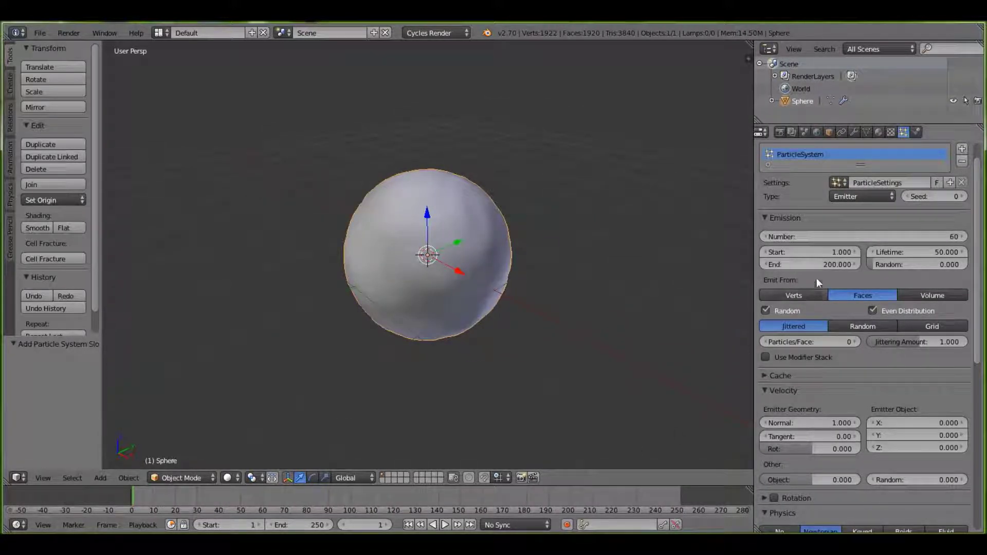
pyautogui.click(780, 132)
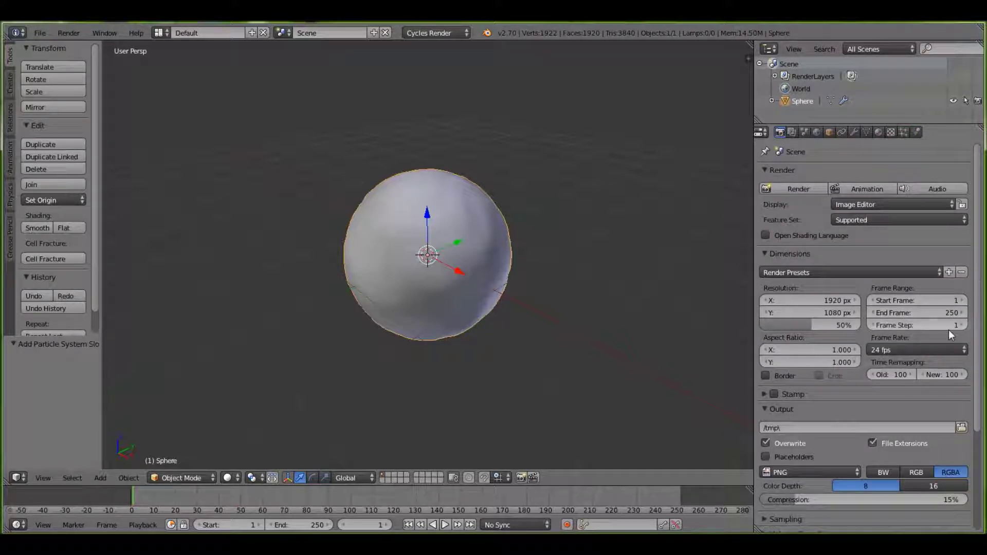
pyautogui.click(904, 133)
pyautogui.click(918, 132)
pyautogui.click(904, 133)
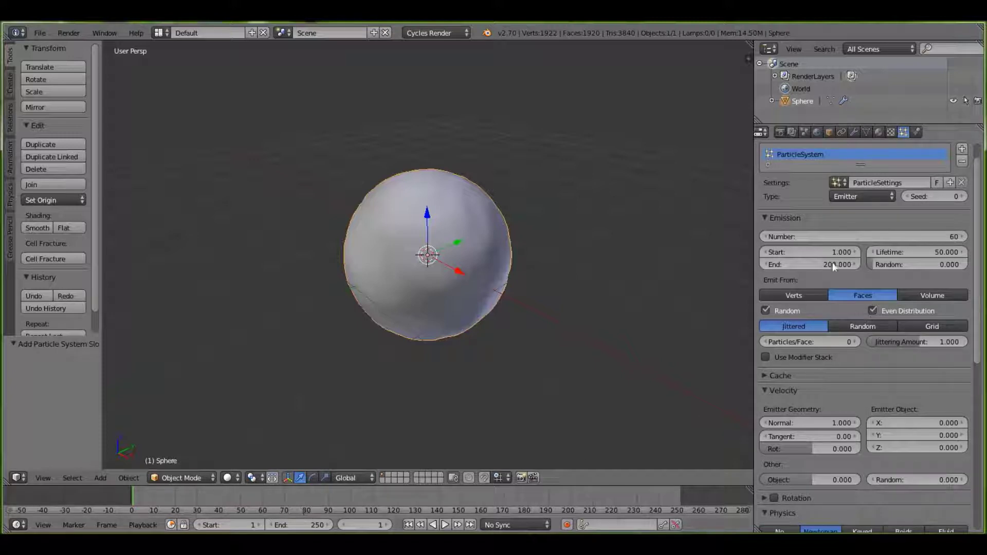
# Set the particle emission to start at frame 72 and end at frame 76
pyautogui.click(821, 252)
pyautogui.write('1.0')
pyautogui.write('72')
pyautogui.press('Return')
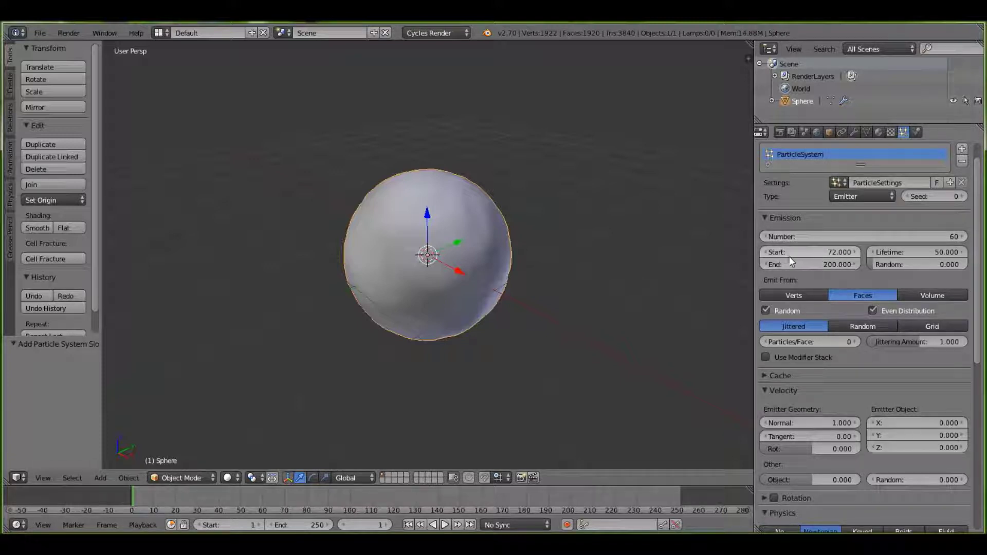
pyautogui.click(839, 263)
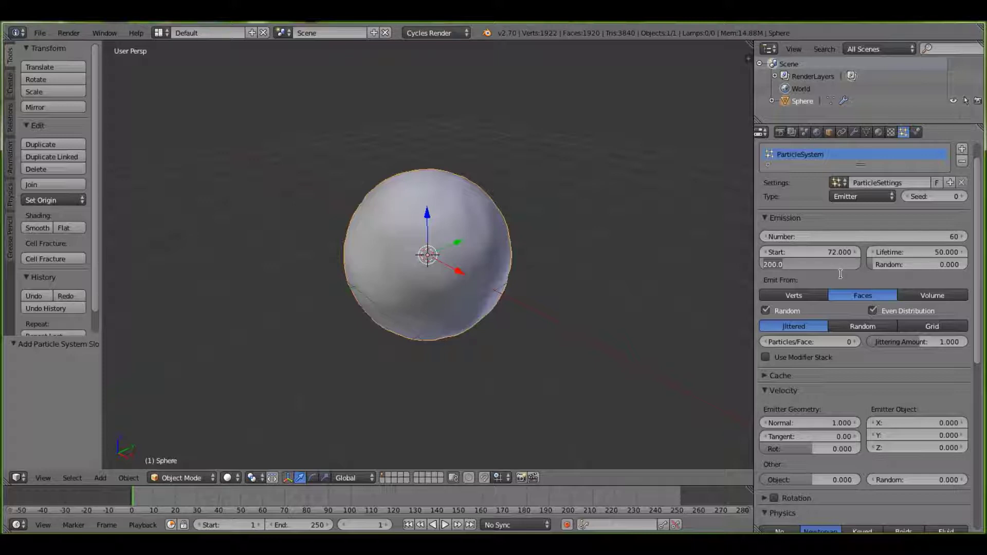
pyautogui.write('76')
pyautogui.press('Return')
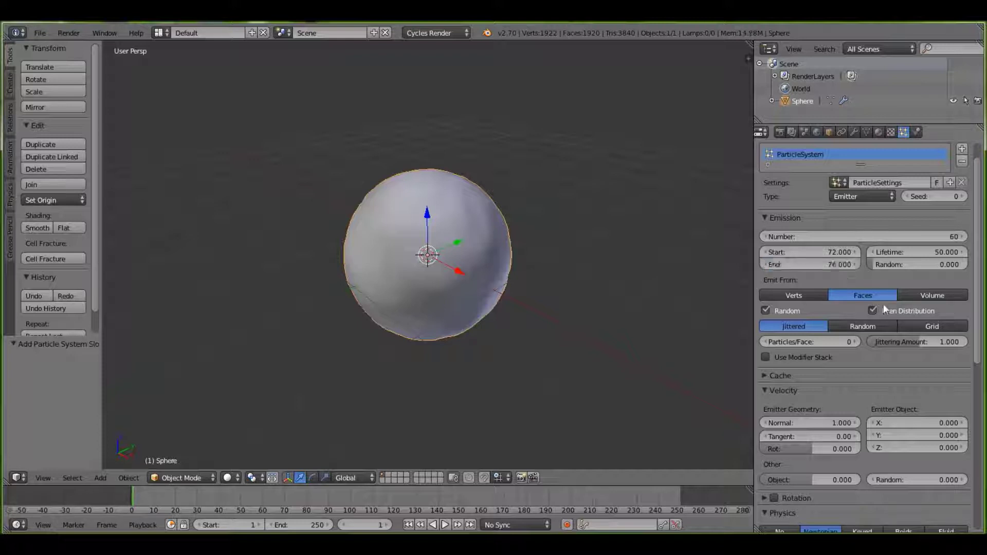
# Set the particle lifetime to 8 frames
pyautogui.click(927, 252)
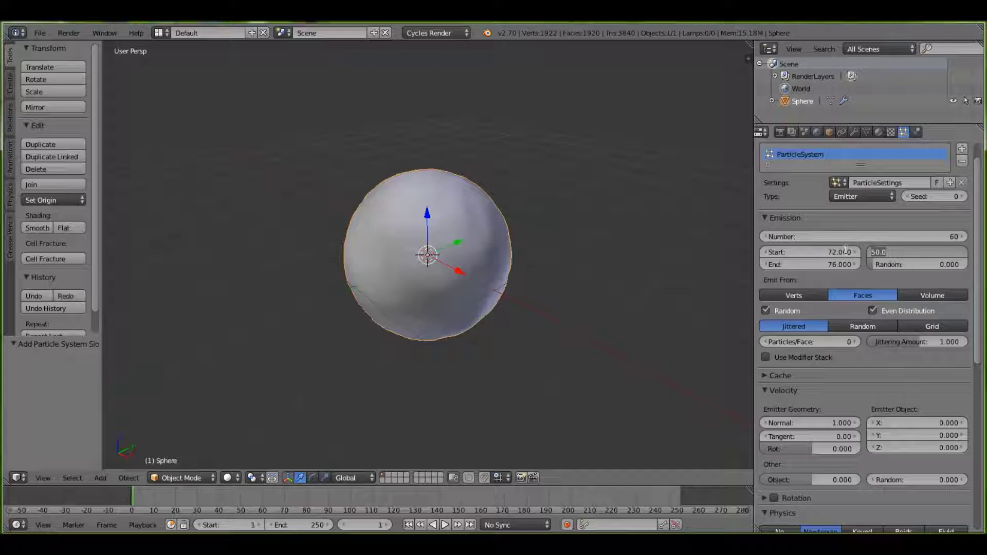
pyautogui.press('Return')
pyautogui.scroll(-2, 930, 327)
pyautogui.scroll(3, 844, 257)
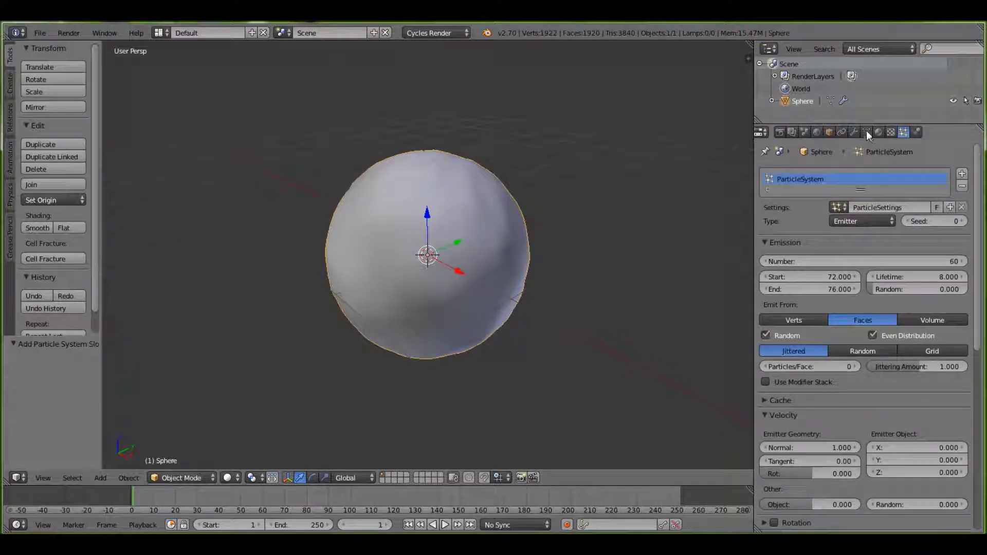
# Add an Explode modifier to the sphere after its particle system modifier
pyautogui.click(867, 132)
pyautogui.click(855, 133)
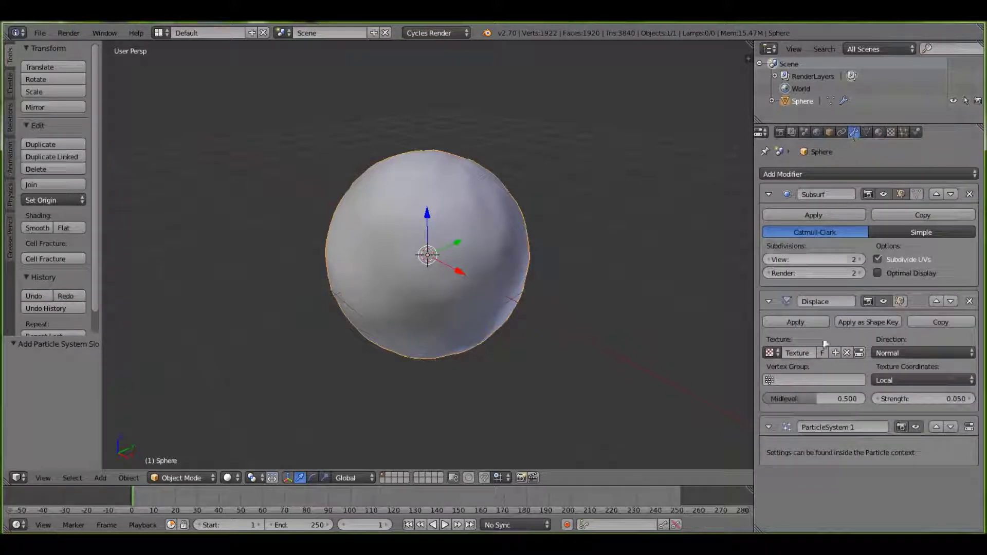
pyautogui.click(906, 174)
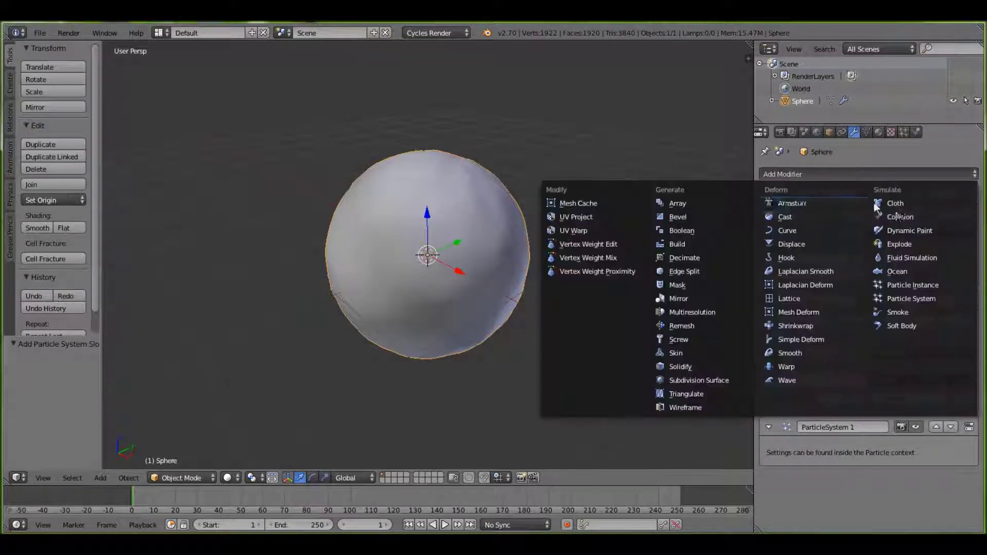
pyautogui.click(913, 245)
pyautogui.scroll(-5, 898, 428)
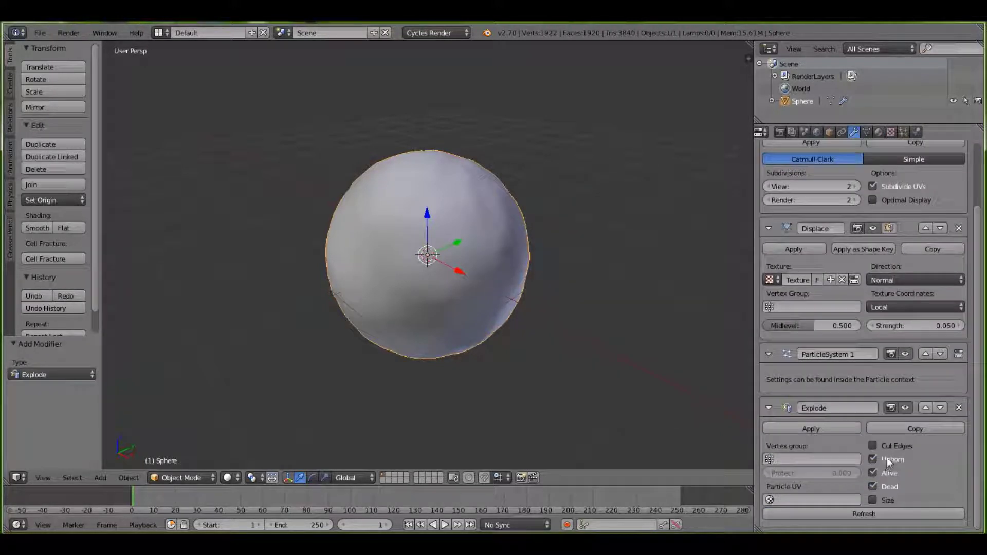
# Play the animation through the emission frames, pause at frame 97 and orbit around the exploding sphere
pyautogui.click(439, 525)
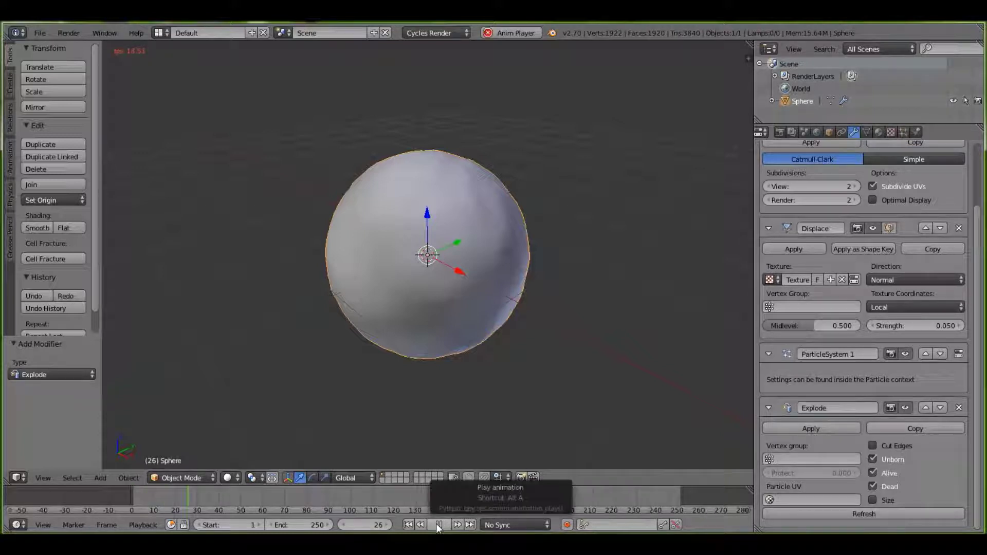
pyautogui.click(438, 525)
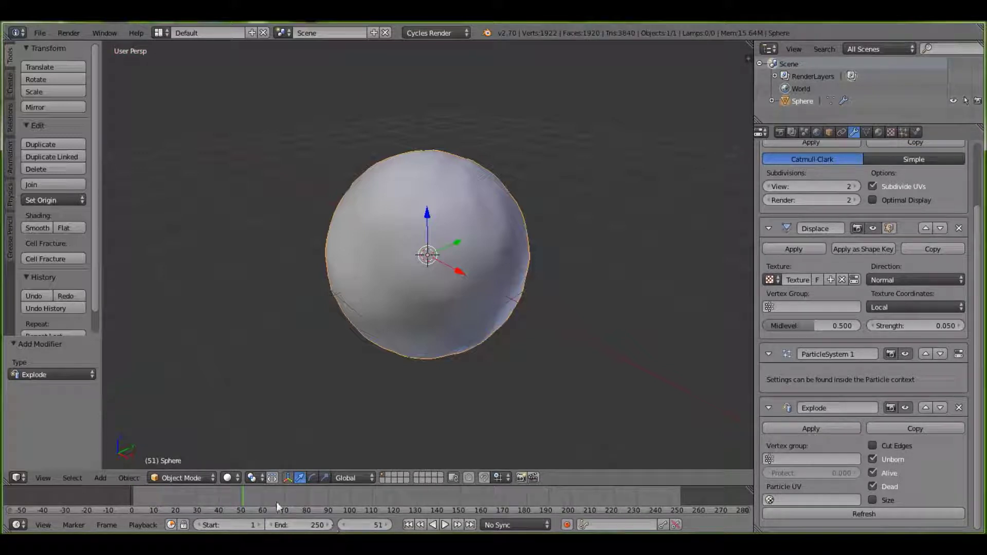
pyautogui.moveTo(296, 505); pyautogui.dragTo(276, 502)
pyautogui.click(446, 525)
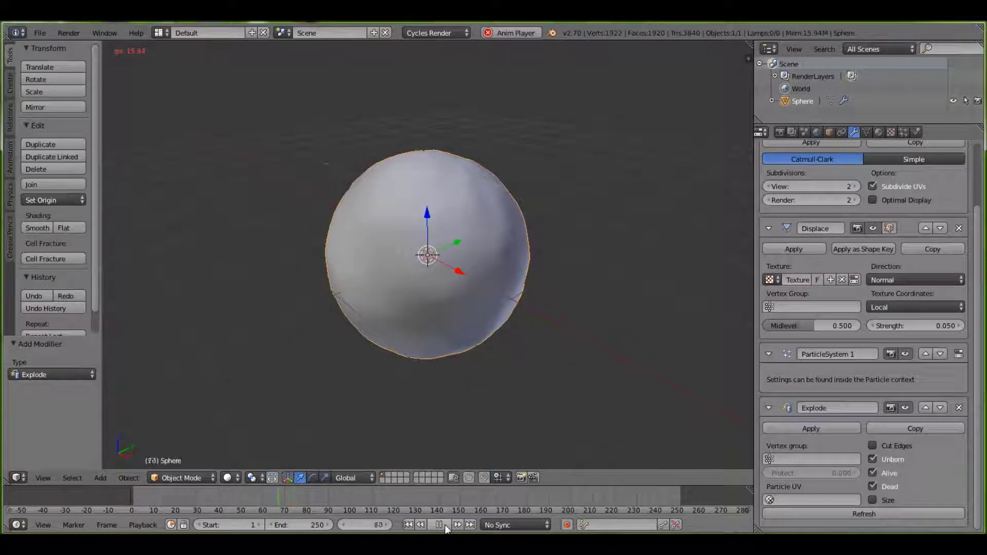
pyautogui.click(439, 525)
pyautogui.moveTo(463, 360); pyautogui.dragTo(409, 356, button='middle')
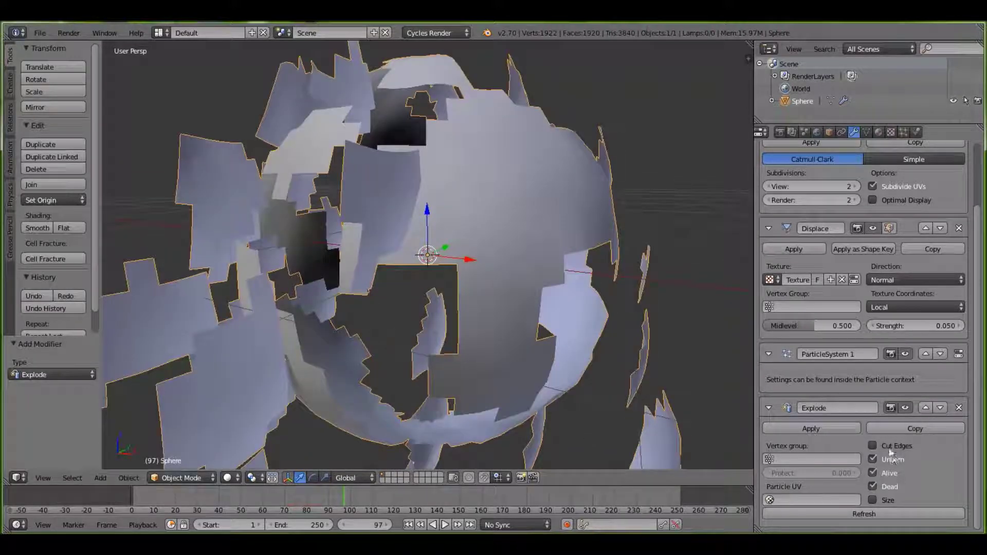
# Enable Cut Edges in the Explode modifier and check the edges of the fragments
pyautogui.click(872, 446)
pyautogui.scroll(-8, 502, 340)
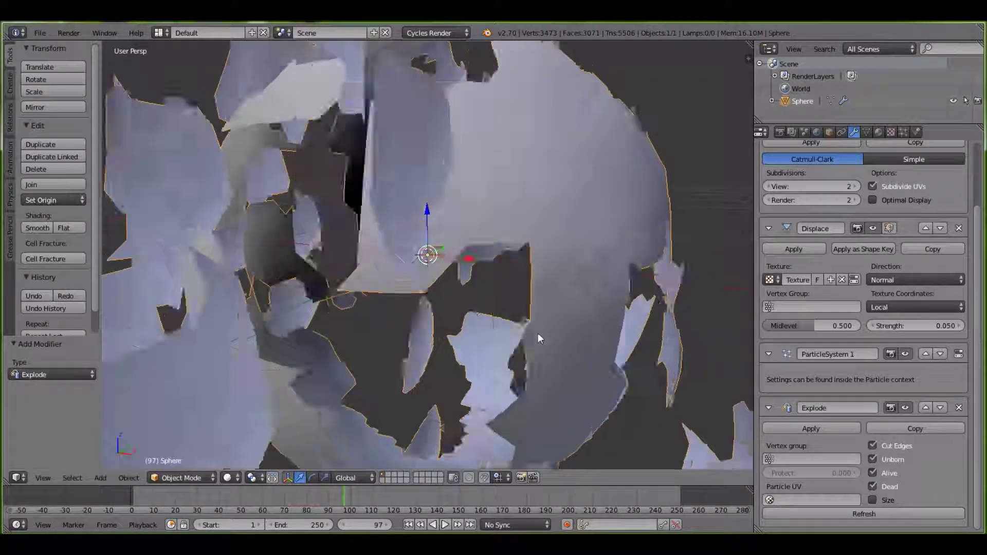
pyautogui.moveTo(510, 356); pyautogui.dragTo(492, 360, button='middle')
pyautogui.scroll(6, 493, 360)
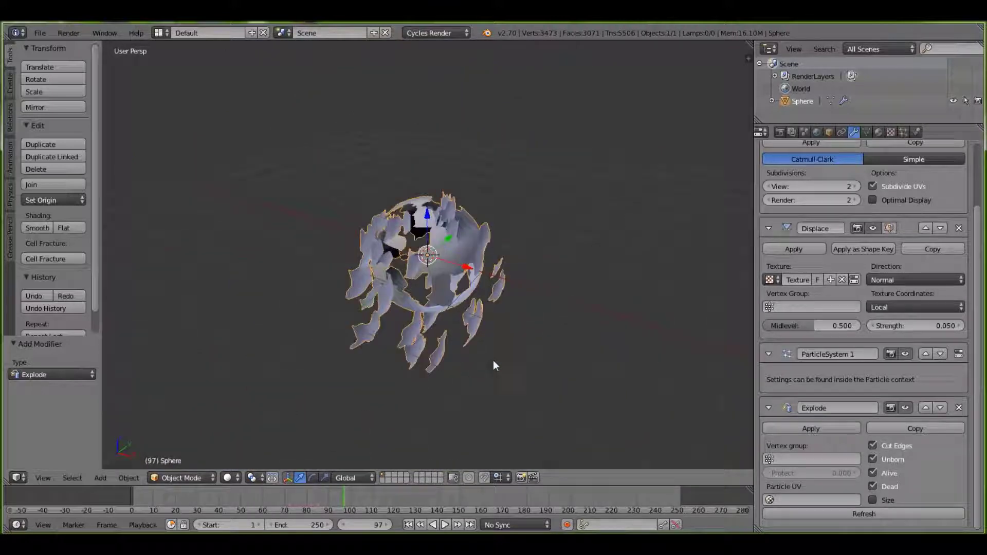
# Deselect the sphere and examine its exploded fragments from several angles and distances
pyautogui.scroll(-4, 493, 360)
pyautogui.scroll(-4, 369, 285)
pyautogui.scroll(4, 369, 286)
pyautogui.moveTo(370, 286); pyautogui.dragTo(467, 284, button='middle')
pyautogui.scroll(-6, 467, 284)
pyautogui.scroll(5, 467, 284)
pyautogui.scroll(-4, 467, 284)
pyautogui.press('a')
pyautogui.moveTo(288, 245); pyautogui.dragTo(311, 272, button='middle')
pyautogui.scroll(6, 310, 272)
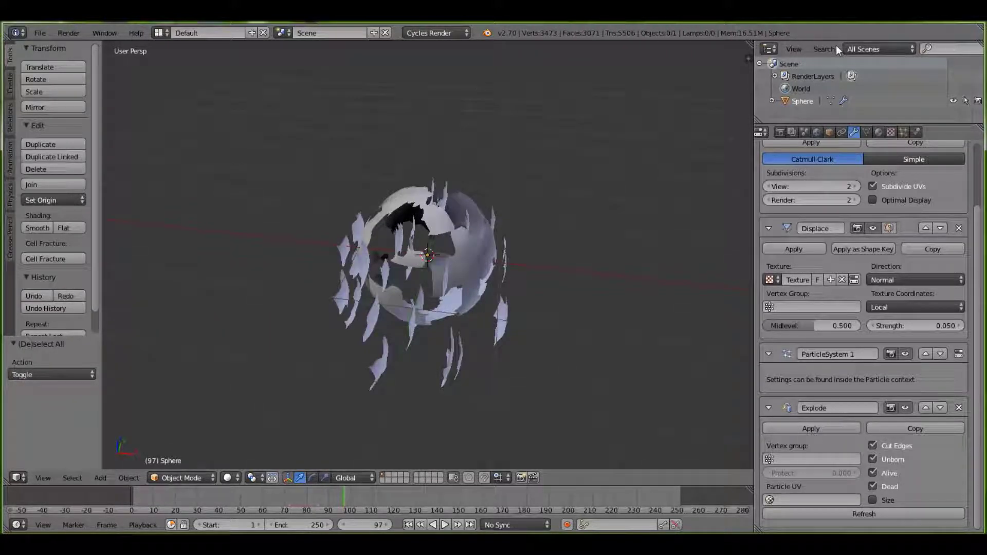
# Set the particle lifetime to 9 and the emission end to frame 75
pyautogui.click(904, 132)
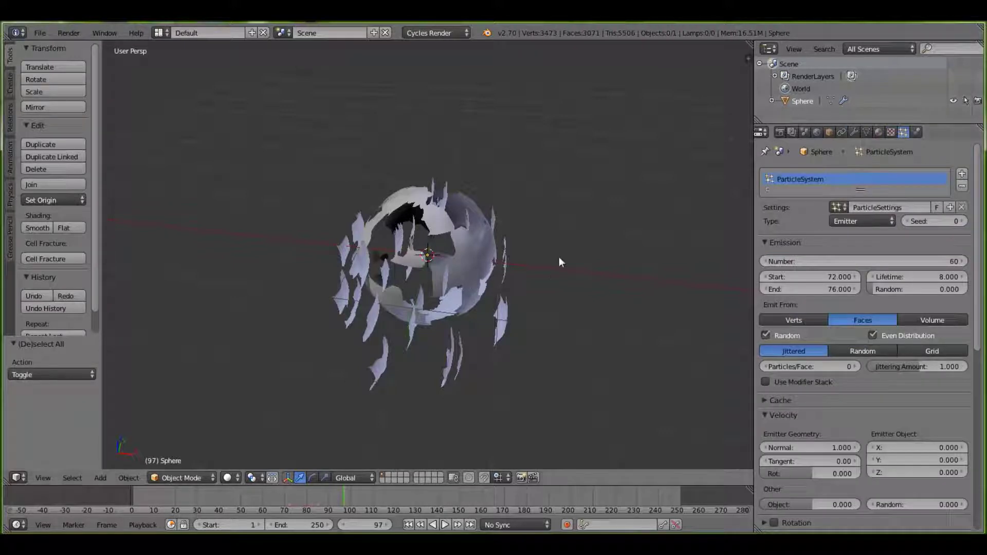
pyautogui.click(918, 278)
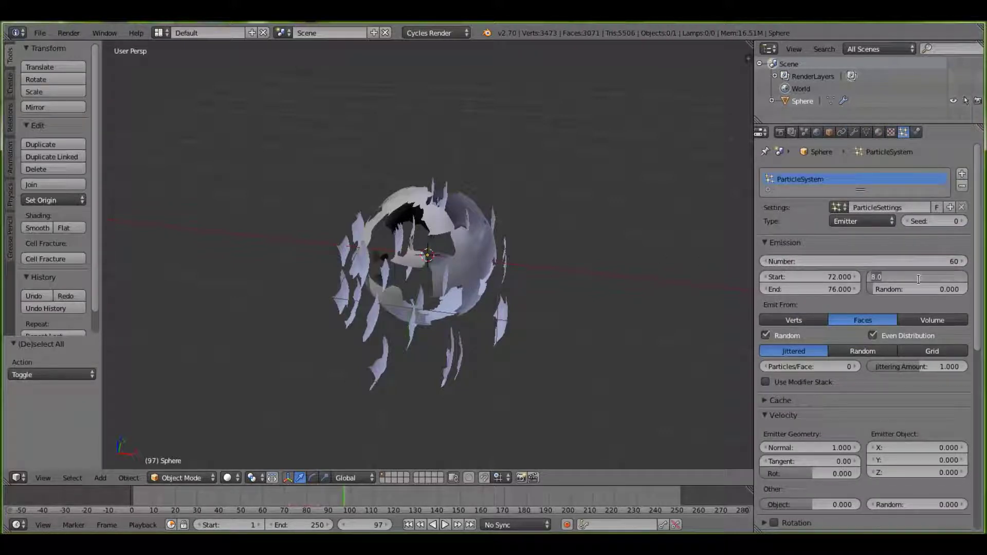
pyautogui.write('9')
pyautogui.click(849, 289)
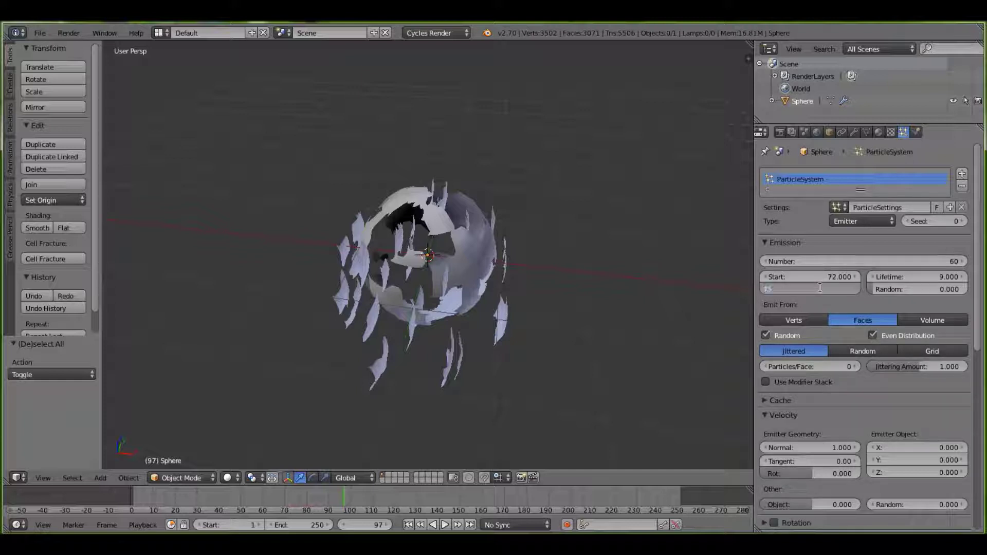
# Set the particles' normal emission velocity to 30
pyautogui.scroll(-10, 919, 322)
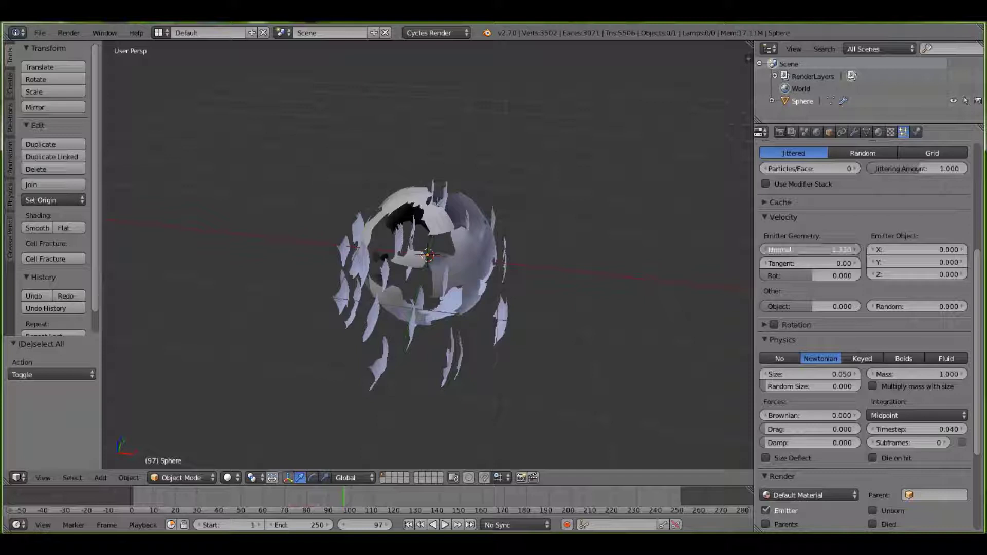
pyautogui.moveTo(810, 250); pyautogui.dragTo(818, 250)
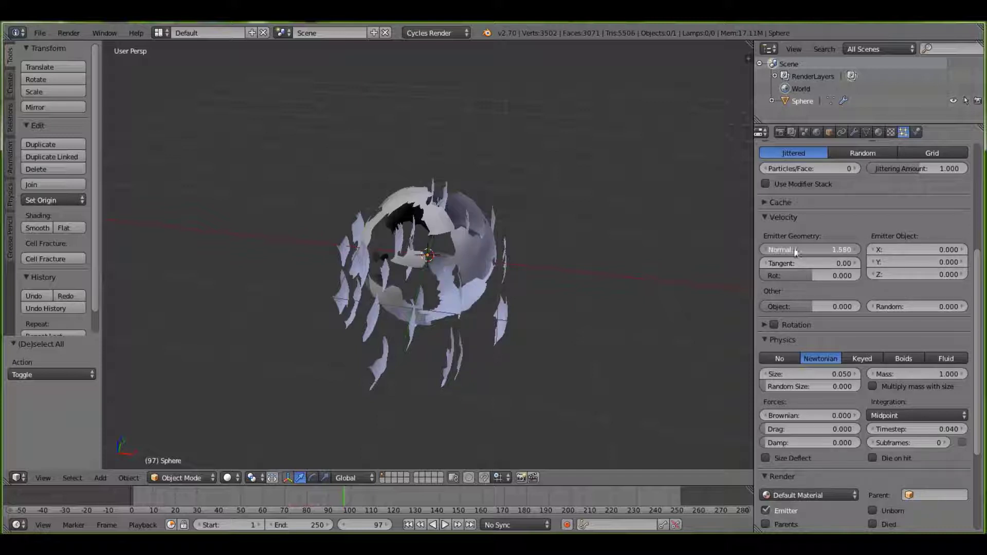
pyautogui.click(811, 246)
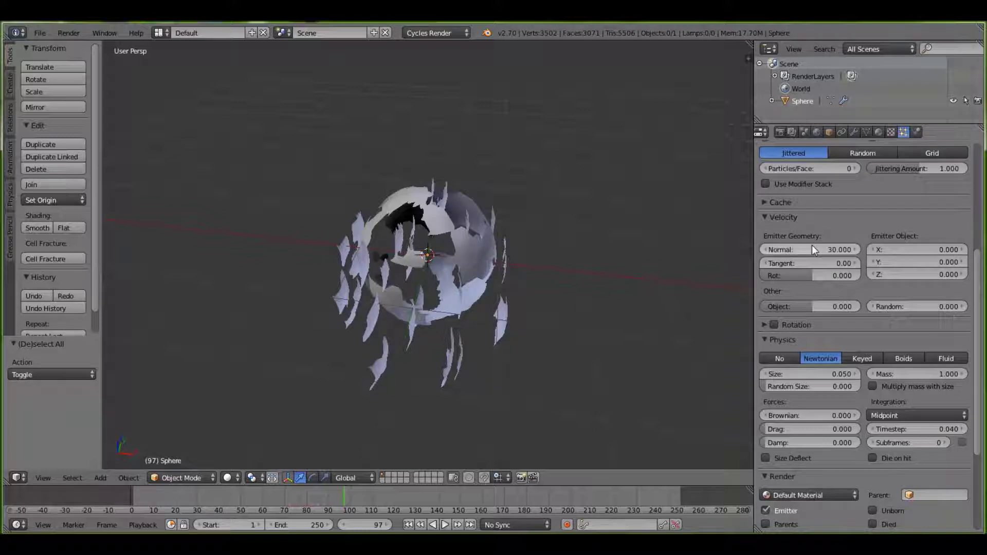
# Preview the animation from frame 1, move to frame 69 and review the particle settings
pyautogui.click(419, 525)
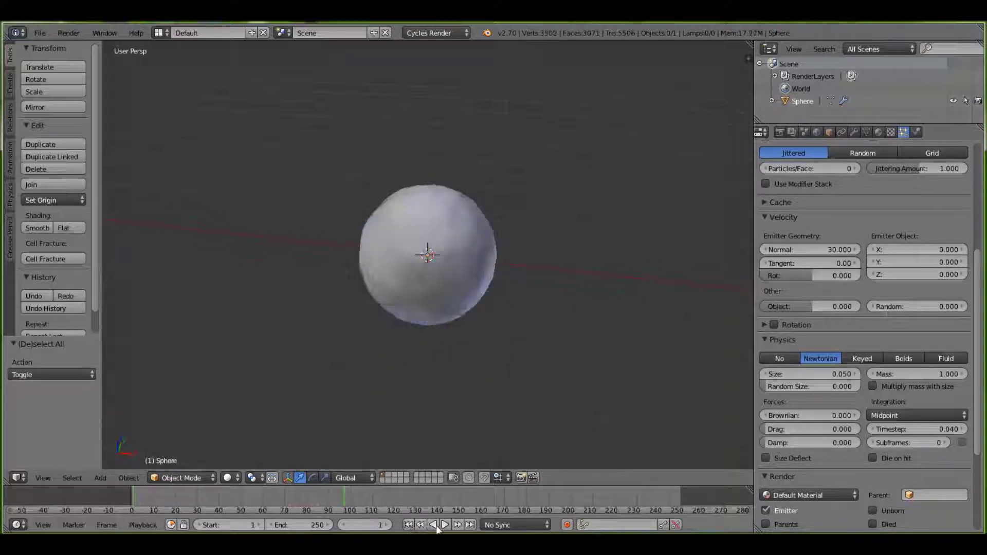
pyautogui.click(446, 525)
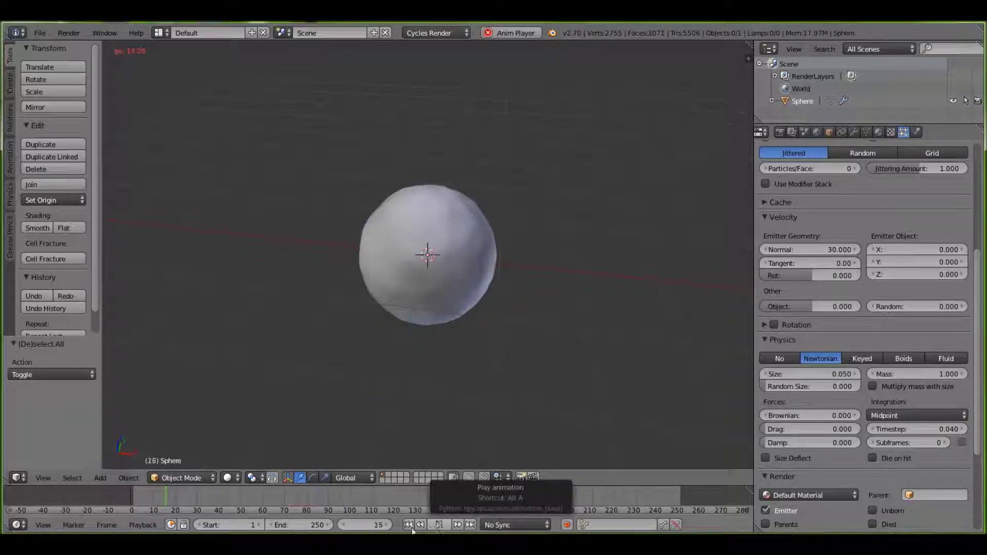
pyautogui.click(440, 525)
pyautogui.moveTo(309, 499); pyautogui.dragTo(283, 502)
pyautogui.scroll(8, 921, 259)
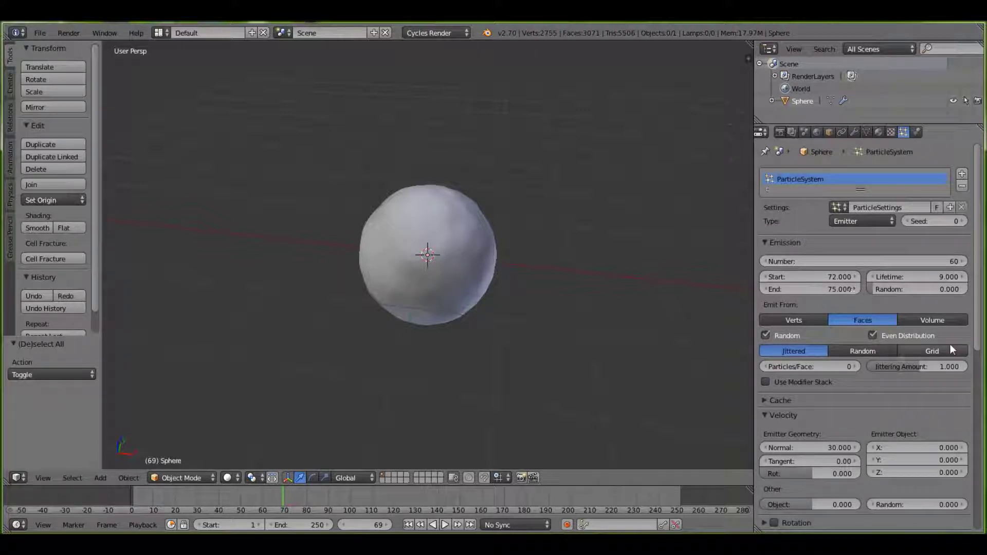
pyautogui.scroll(-9, 951, 350)
pyautogui.scroll(9, 951, 347)
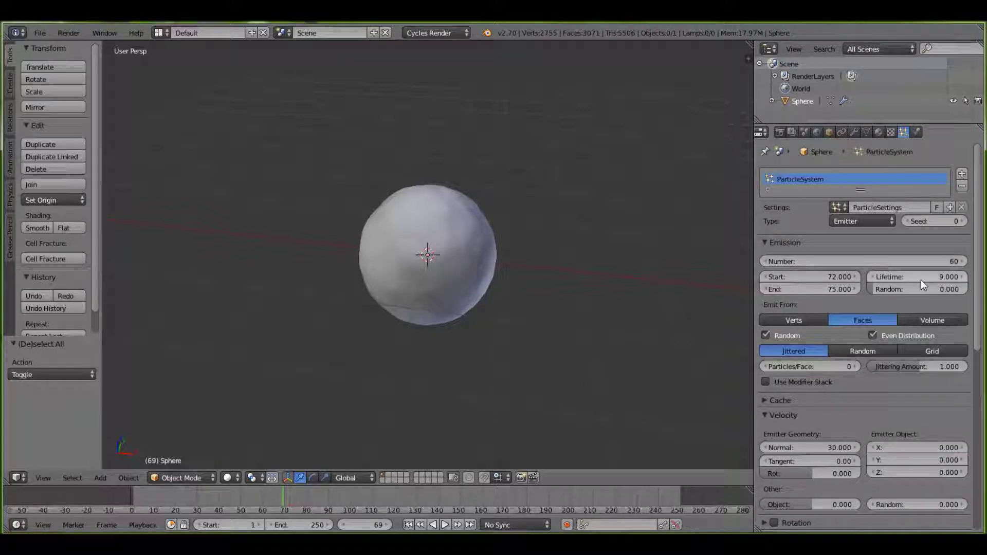
# Lower the particle lifetime to 1, play the explosion to frame 86 and view the fragments from another angle
pyautogui.moveTo(917, 277); pyautogui.dragTo(877, 277)
pyautogui.click(445, 525)
pyautogui.click(438, 525)
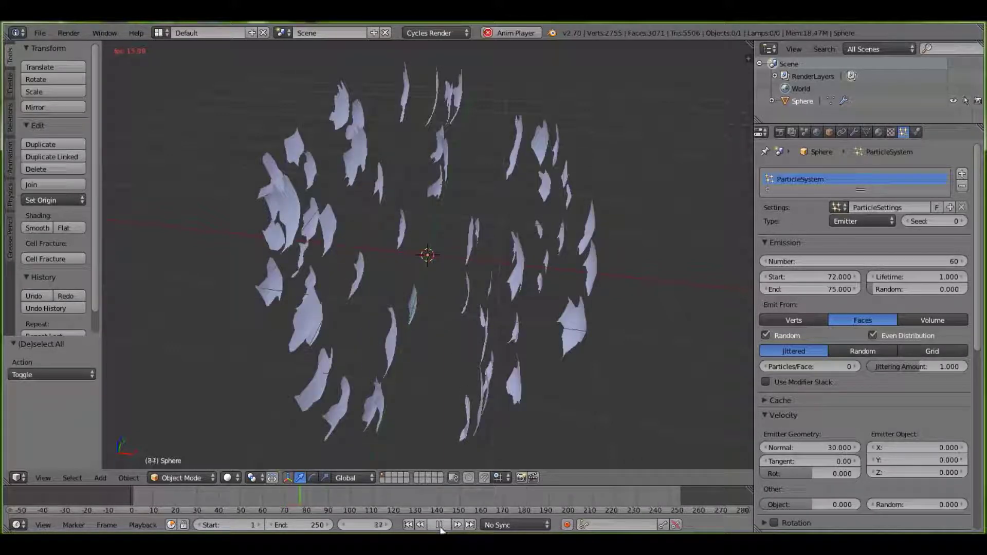
pyautogui.moveTo(463, 334); pyautogui.dragTo(530, 329, button='middle')
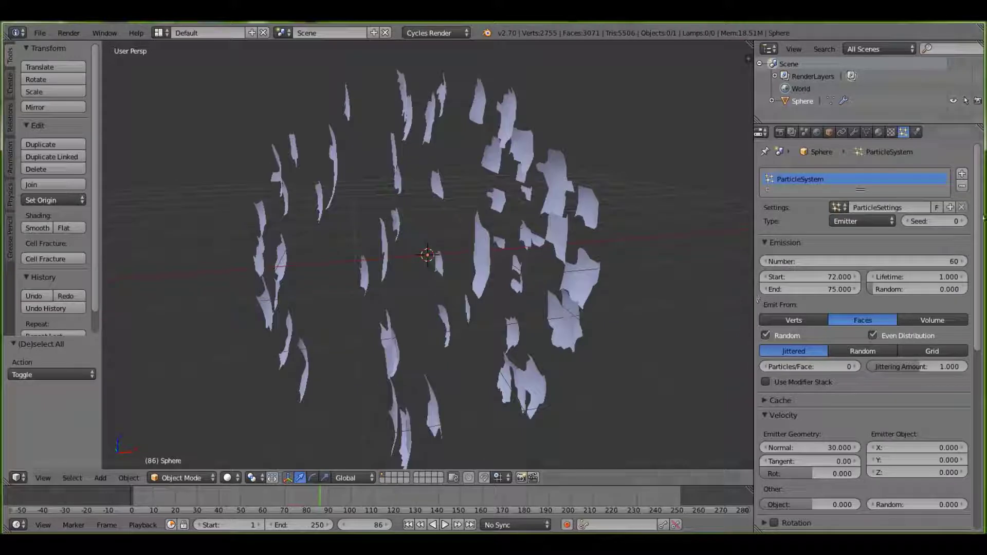
# Set the particle lifetime to 7 frames
pyautogui.click(941, 276)
pyautogui.write('7')
pyautogui.press('Return')
# Replay the animation from the first frame, stop at frame 134 and examine how far the fragments scatter
pyautogui.click(411, 527)
pyautogui.click(446, 526)
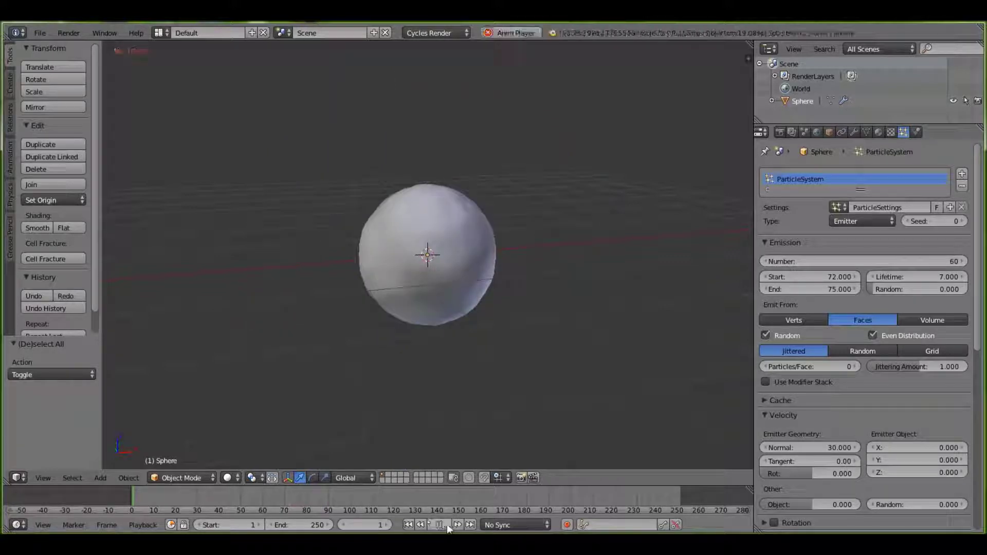
pyautogui.moveTo(309, 491)
pyautogui.mouseDown()
pyautogui.moveTo(339, 499)
pyautogui.moveTo(276, 494)
pyautogui.moveTo(299, 497)
pyautogui.mouseUp()
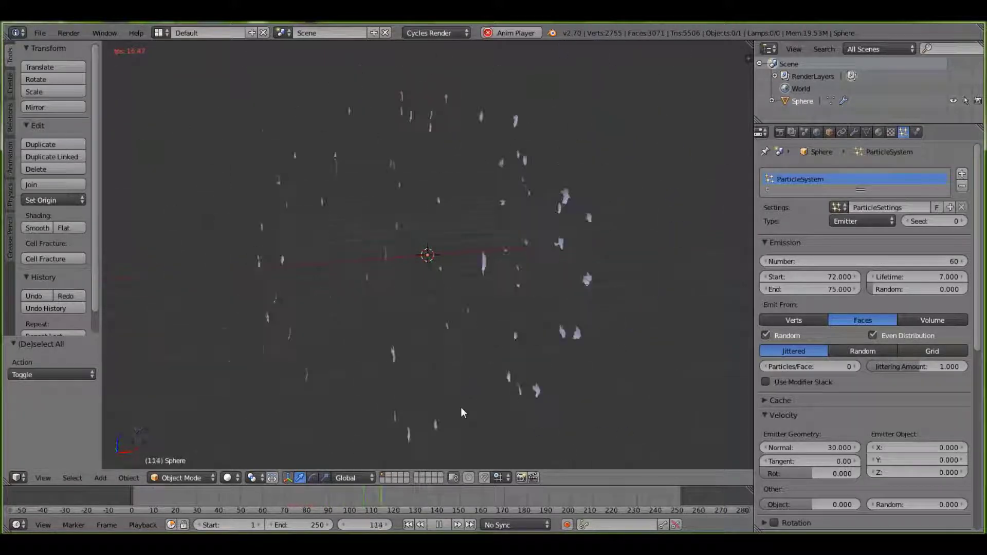
pyautogui.hotkey('alt', 'a')
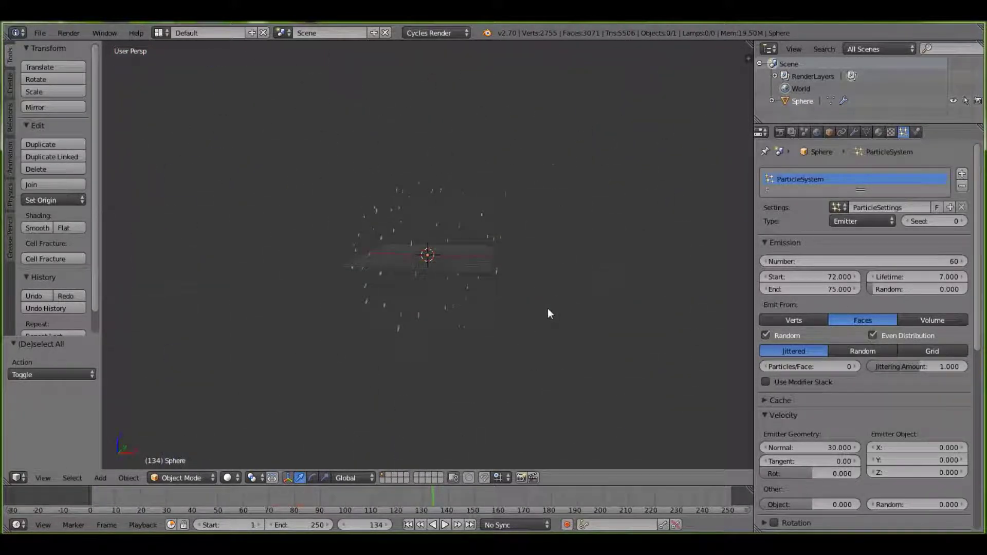
pyautogui.scroll(8, 548, 309)
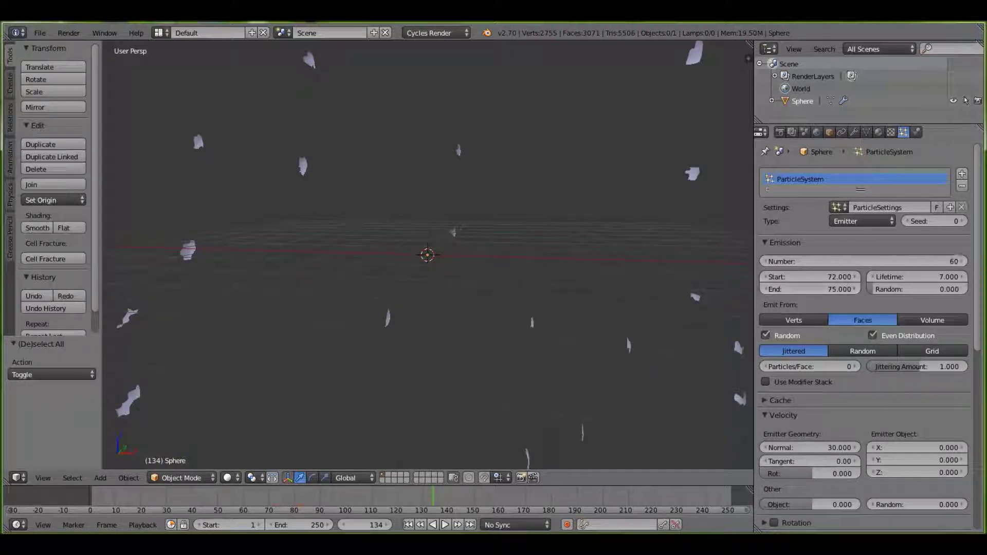
pyautogui.scroll(-8, 487, 334)
pyautogui.scroll(7, 486, 332)
pyautogui.scroll(-6, 485, 331)
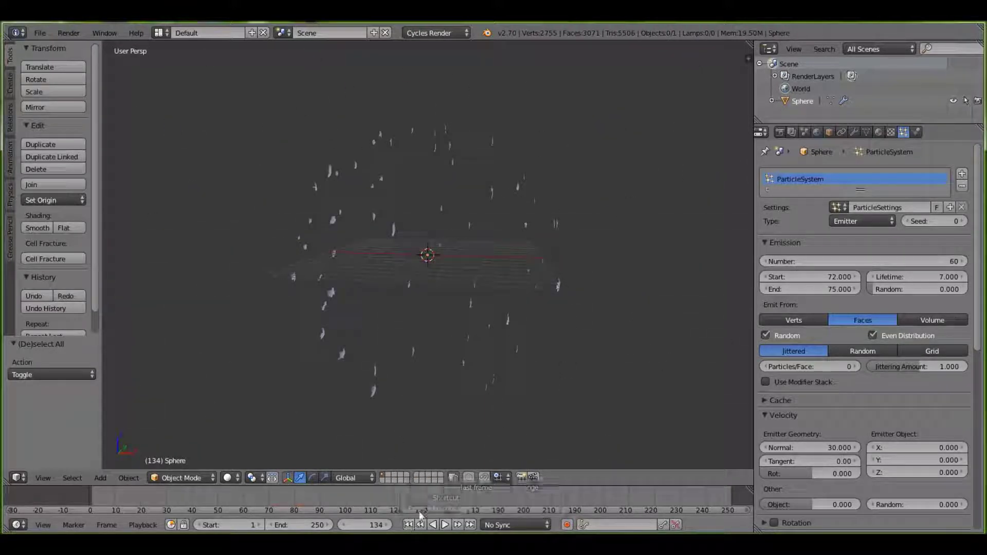
# Scrub back to before the explosion, stop at frame 74 and examine the fragments up close
pyautogui.moveTo(302, 499); pyautogui.dragTo(249, 499)
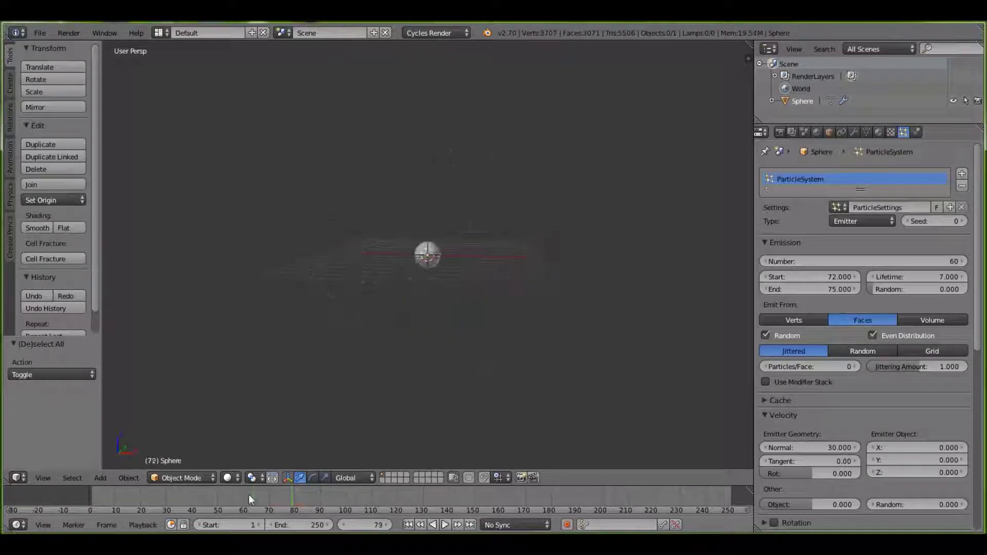
pyautogui.scroll(8, 458, 327)
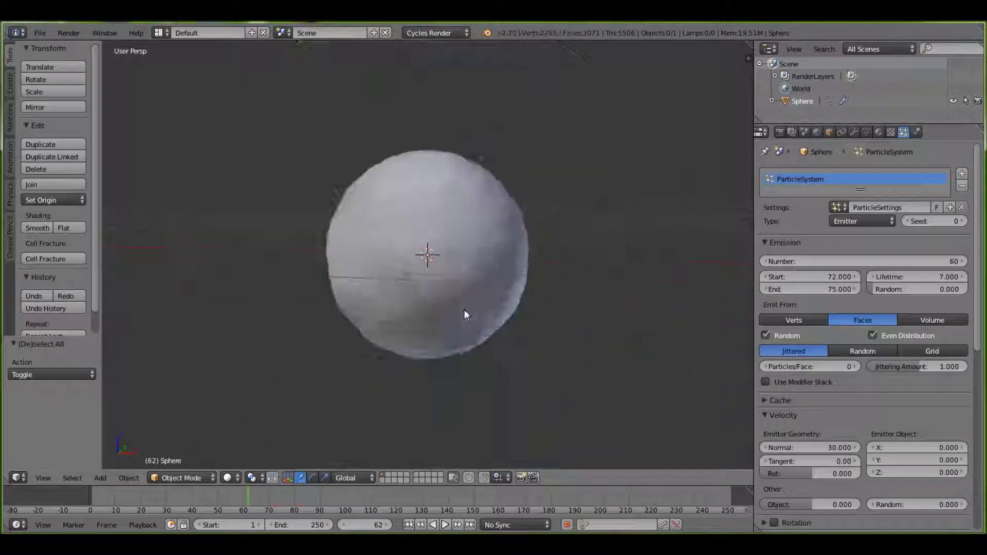
pyautogui.scroll(-1, 464, 309)
pyautogui.scroll(2, 464, 309)
pyautogui.scroll(-2, 464, 310)
pyautogui.moveTo(261, 495); pyautogui.dragTo(279, 495)
pyautogui.moveTo(545, 329); pyautogui.dragTo(465, 347, button='middle')
pyautogui.scroll(3, 459, 349)
# Add a Solidify modifier to the sphere after the Explode modifier and bring its settings into view
pyautogui.click(879, 132)
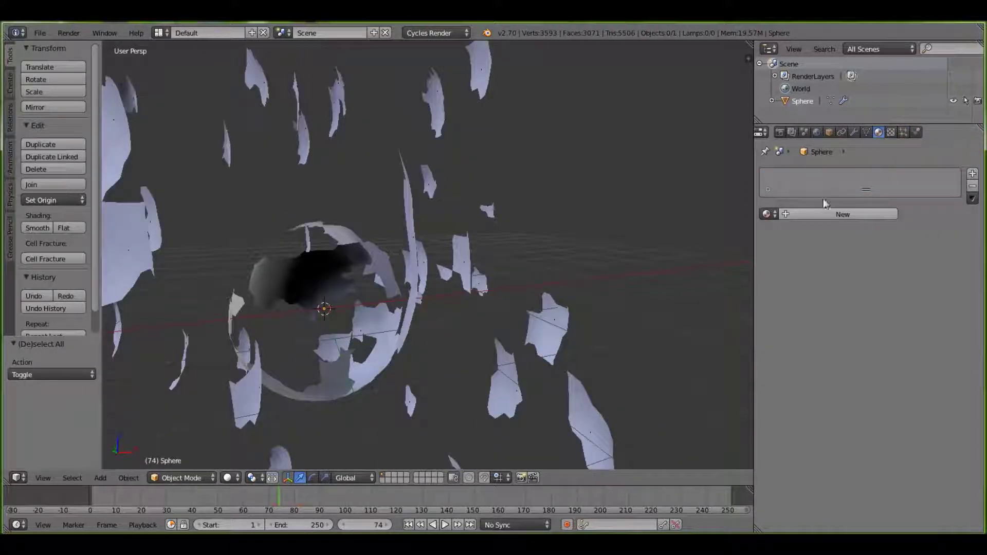
pyautogui.click(855, 132)
pyautogui.scroll(4, 795, 180)
pyautogui.click(823, 174)
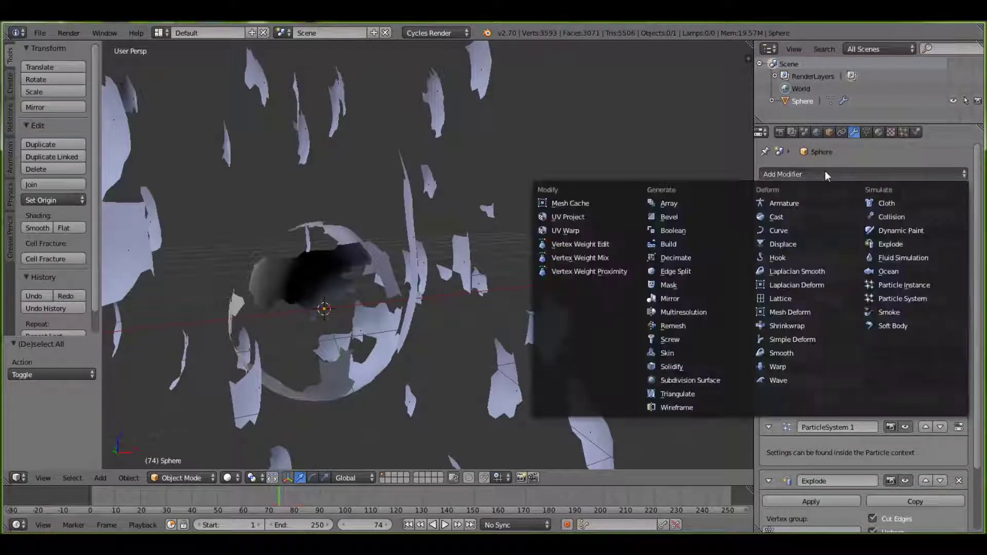
pyautogui.click(694, 370)
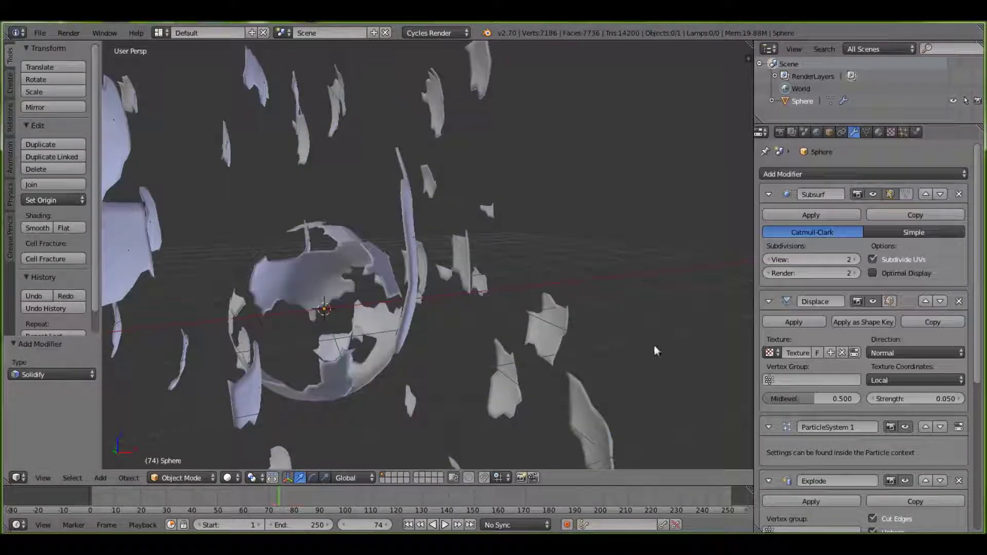
pyautogui.scroll(-10, 823, 411)
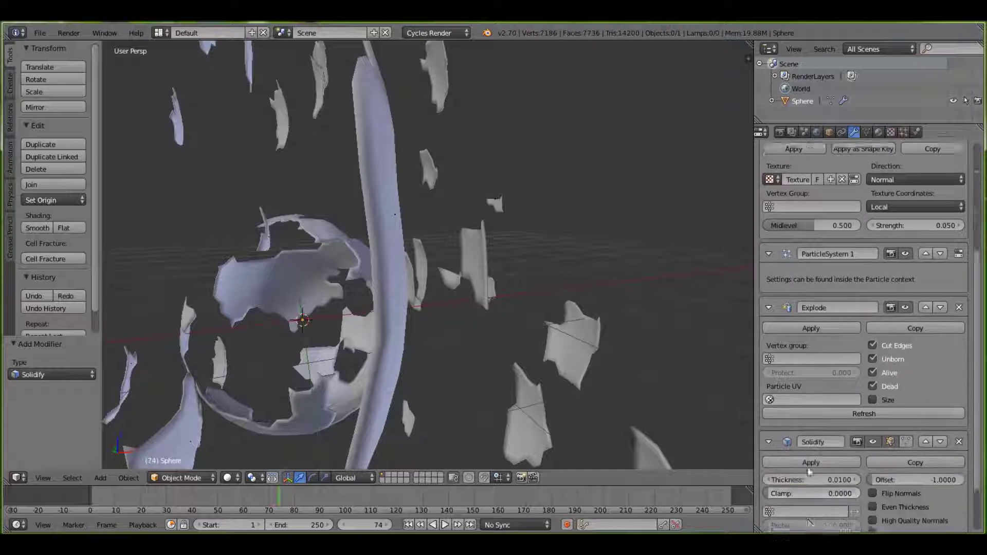
# Inspect the fragments' thickness, scrub back to frame 22 and examine the sphere before the explosion
pyautogui.moveTo(486, 353); pyautogui.dragTo(443, 360, button='middle')
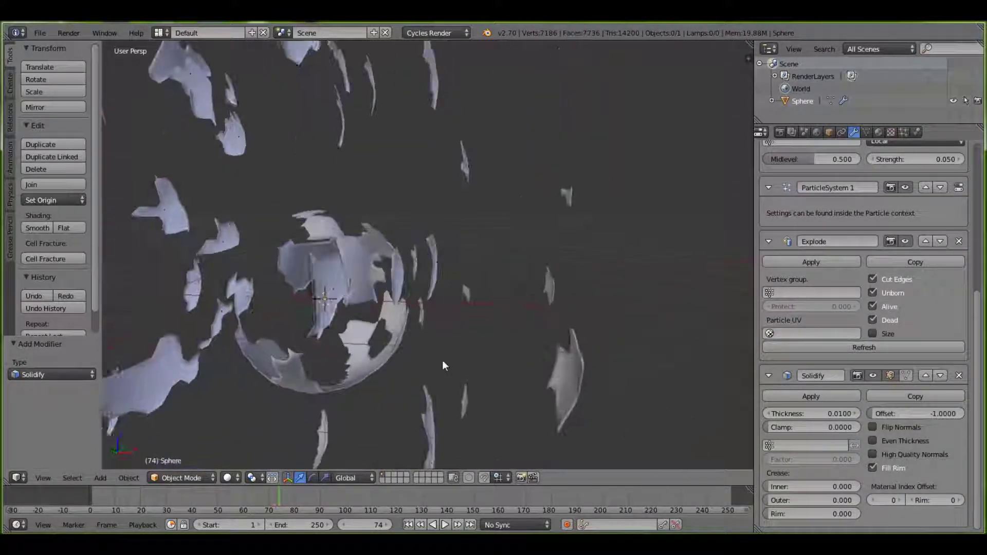
pyautogui.scroll(3, 478, 400)
pyautogui.scroll(-5, 477, 402)
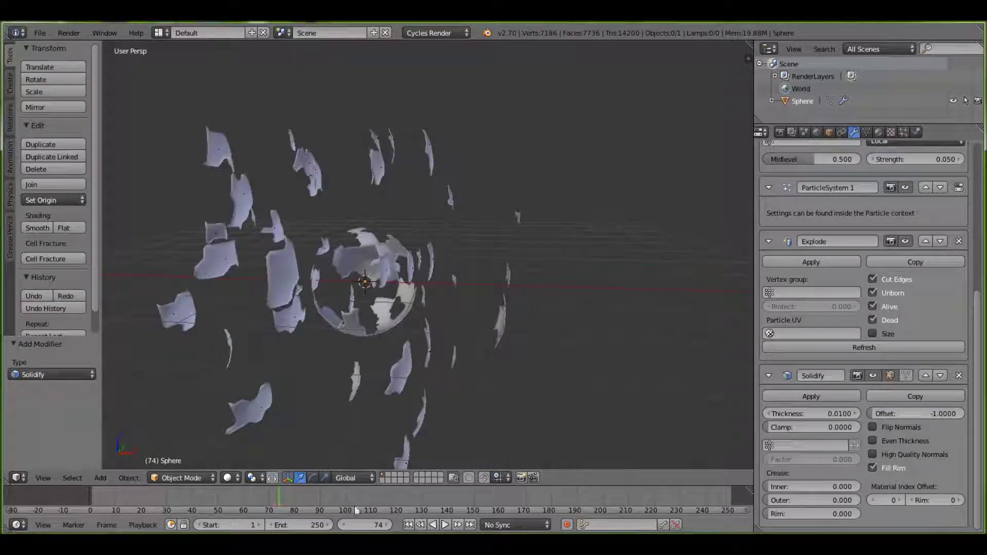
pyautogui.moveTo(251, 494); pyautogui.dragTo(146, 495)
pyautogui.scroll(5, 378, 341)
pyautogui.moveTo(378, 341); pyautogui.dragTo(484, 325, button='middle')
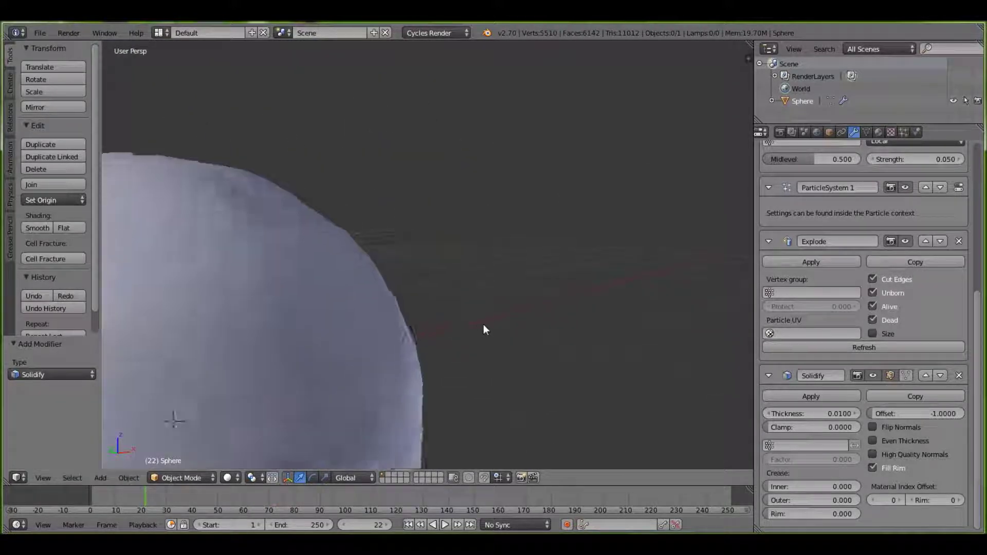
pyautogui.scroll(-5, 484, 325)
pyautogui.scroll(-3, 475, 330)
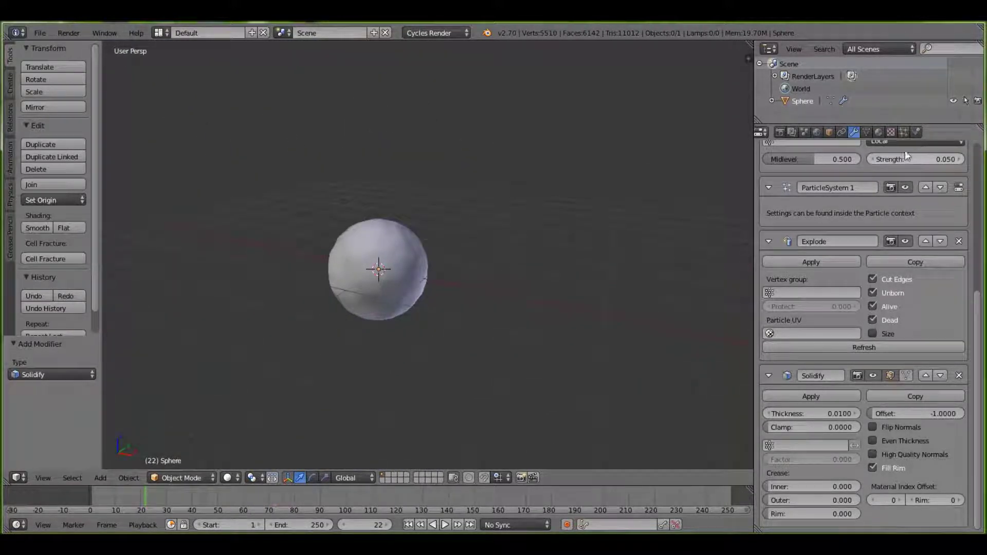
# Add a new material to the sphere and show its nodes in a short Node Editor split off above the 3D view
pyautogui.click(879, 132)
pyautogui.click(860, 209)
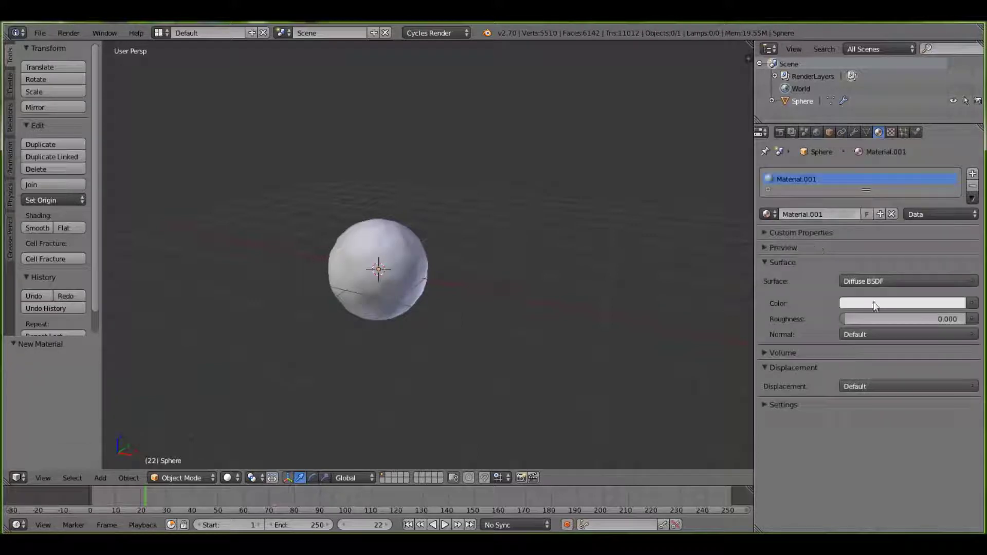
pyautogui.moveTo(748, 58); pyautogui.dragTo(661, 270)
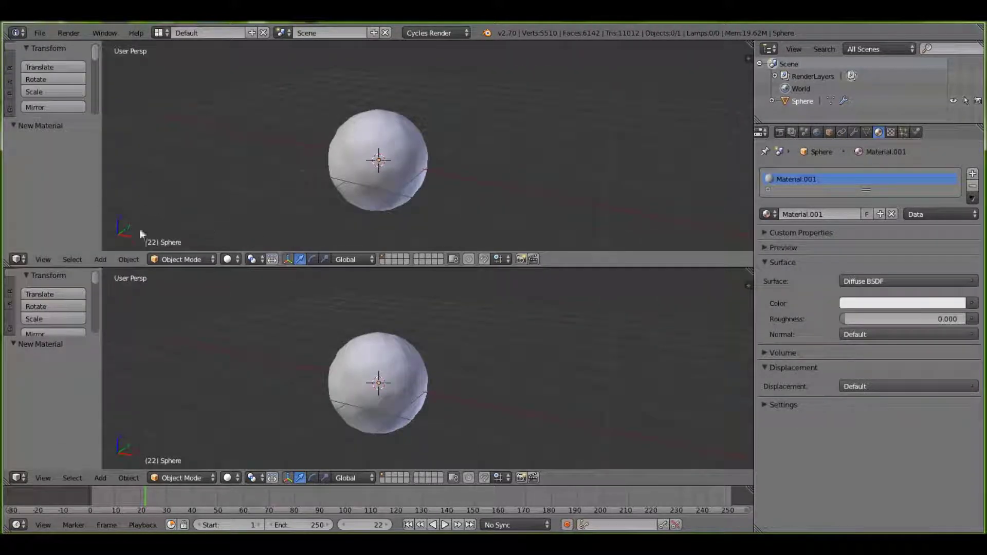
pyautogui.click(23, 259)
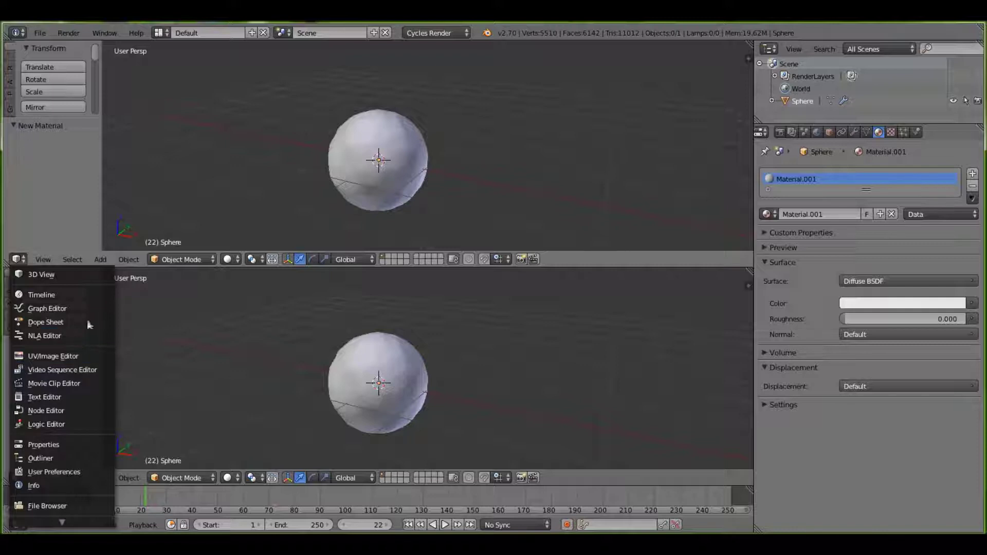
pyautogui.click(71, 413)
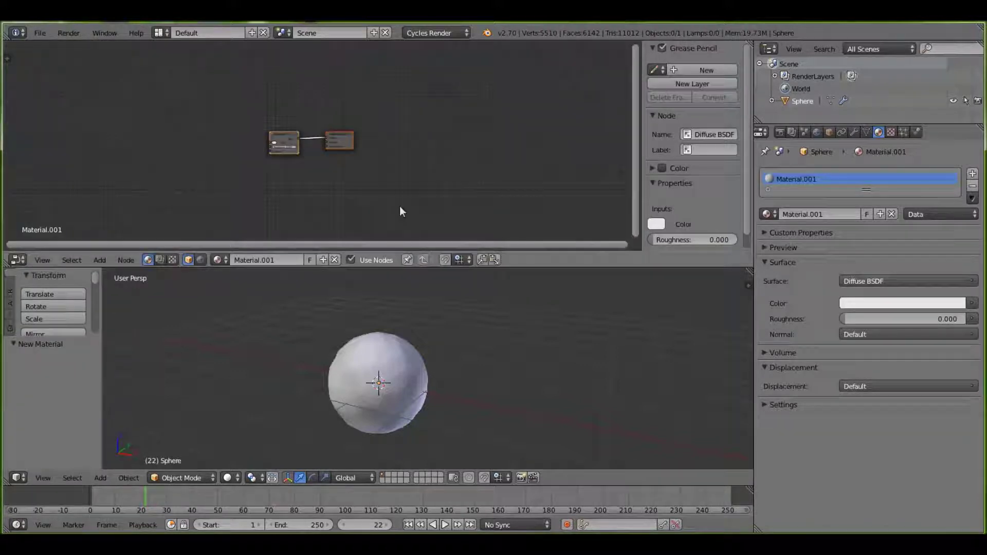
pyautogui.moveTo(396, 265); pyautogui.dragTo(400, 175)
pyautogui.press('Home')
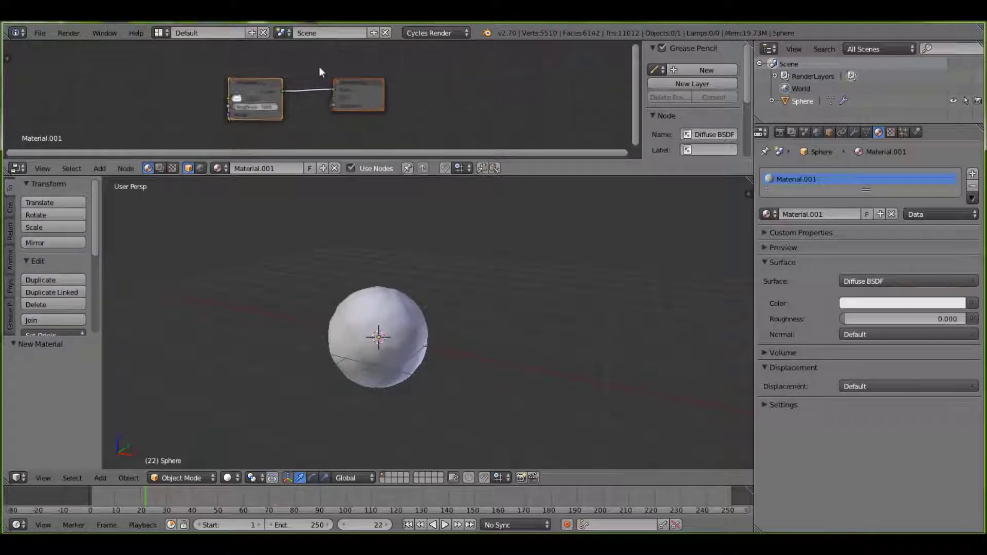
# Move the Diffuse BSDF node away from the Material Output and insert a Mix Shader on the link between them
pyautogui.click(230, 70)
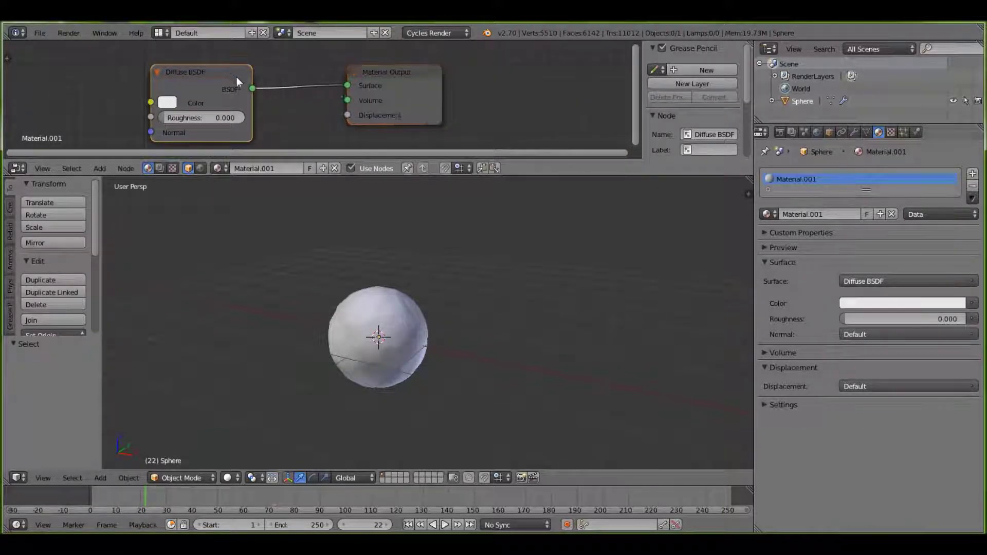
pyautogui.scroll(-2, 309, 113)
pyautogui.press('g')
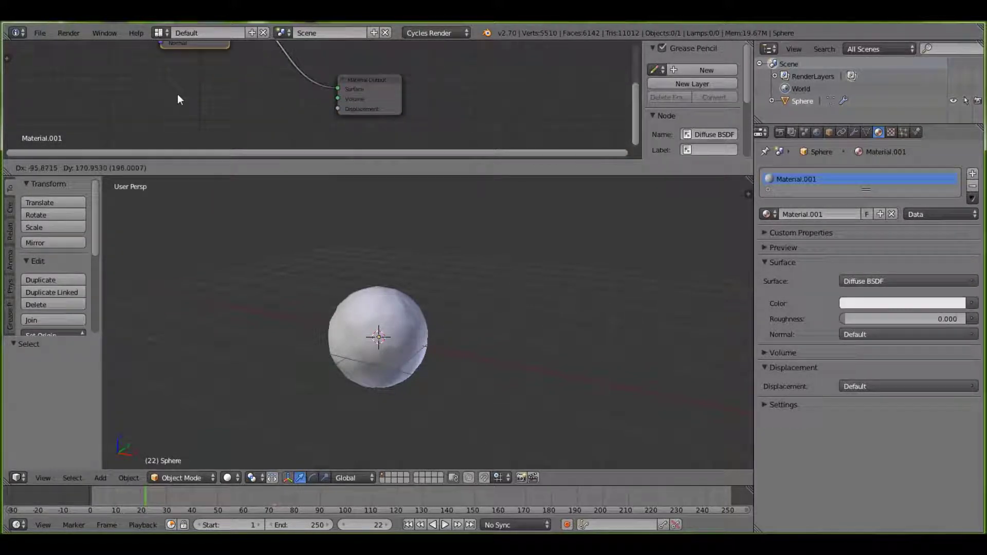
pyautogui.click(178, 97)
pyautogui.scroll(-1, 202, 97)
pyautogui.moveTo(202, 98); pyautogui.dragTo(230, 144, button='middle')
pyautogui.hotkey('shift', 'a')
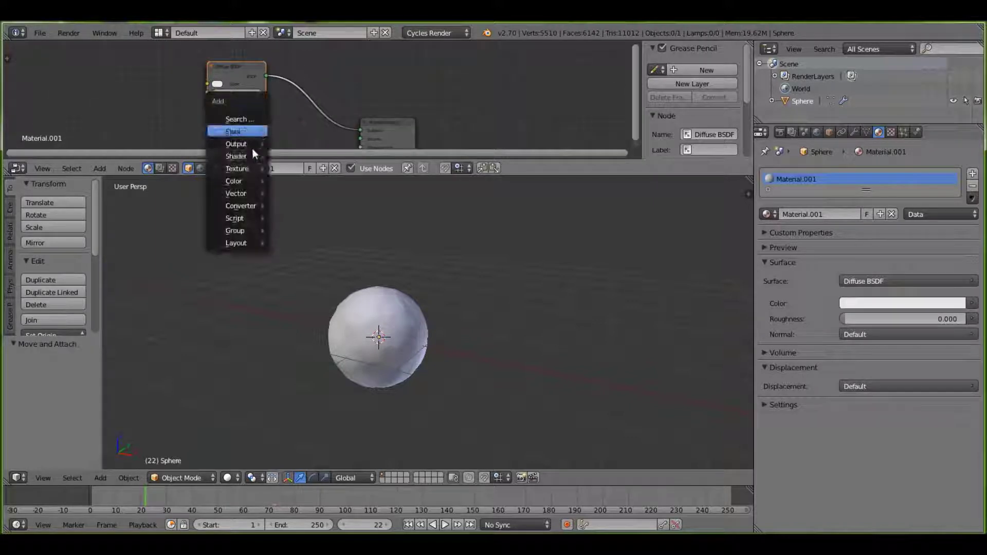
pyautogui.moveTo(247, 177)
pyautogui.moveTo(234, 156)
pyautogui.click(304, 159)
pyautogui.click(285, 103)
# Add a Glossy BSDF as the Mix Shader's second shader input and set the mix factor to 0.927
pyautogui.moveTo(286, 103); pyautogui.dragTo(360, 51, button='middle')
pyautogui.hotkey('shift', 'a')
pyautogui.moveTo(274, 113)
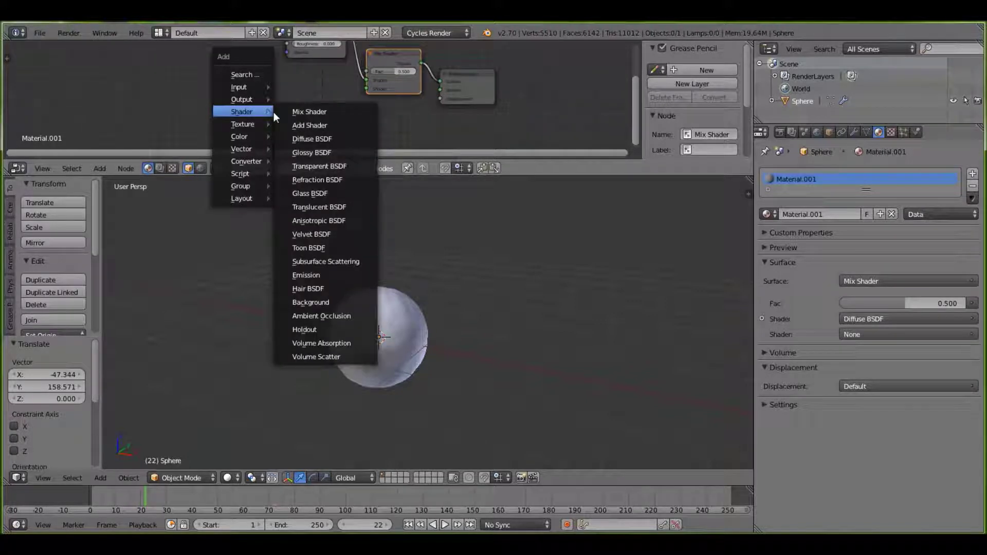
pyautogui.click(336, 152)
pyautogui.click(274, 83)
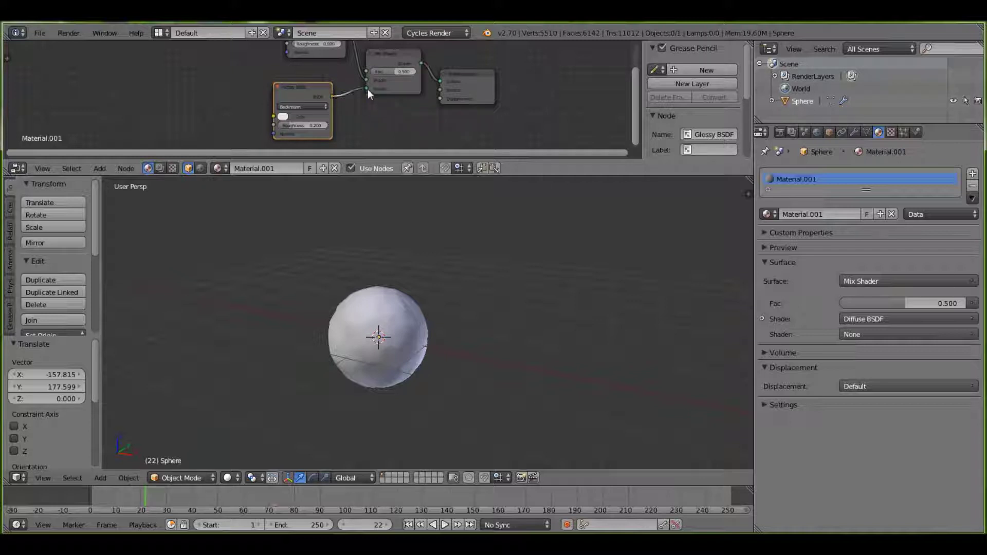
pyautogui.moveTo(368, 89); pyautogui.dragTo(367, 89)
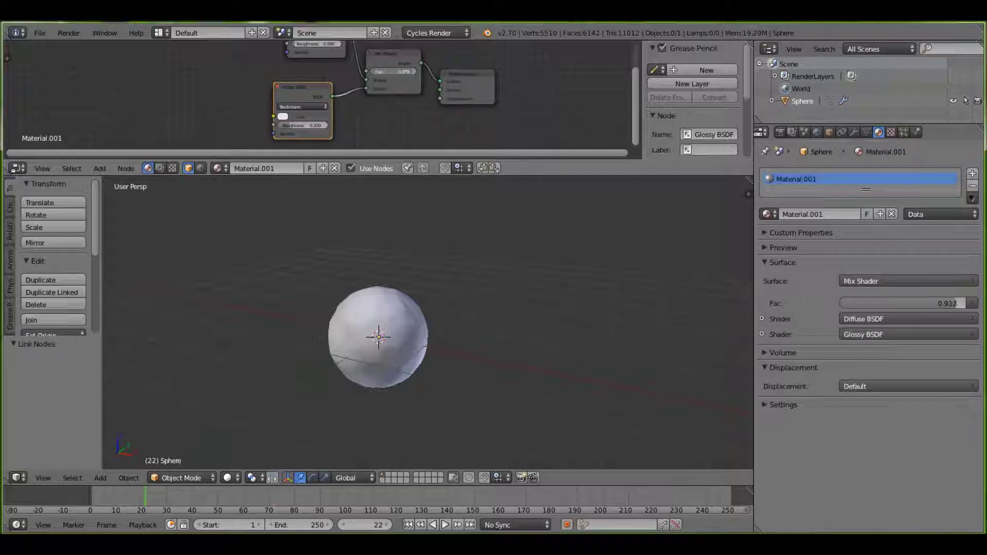
pyautogui.moveTo(365, 89); pyautogui.dragTo(367, 149, button='middle')
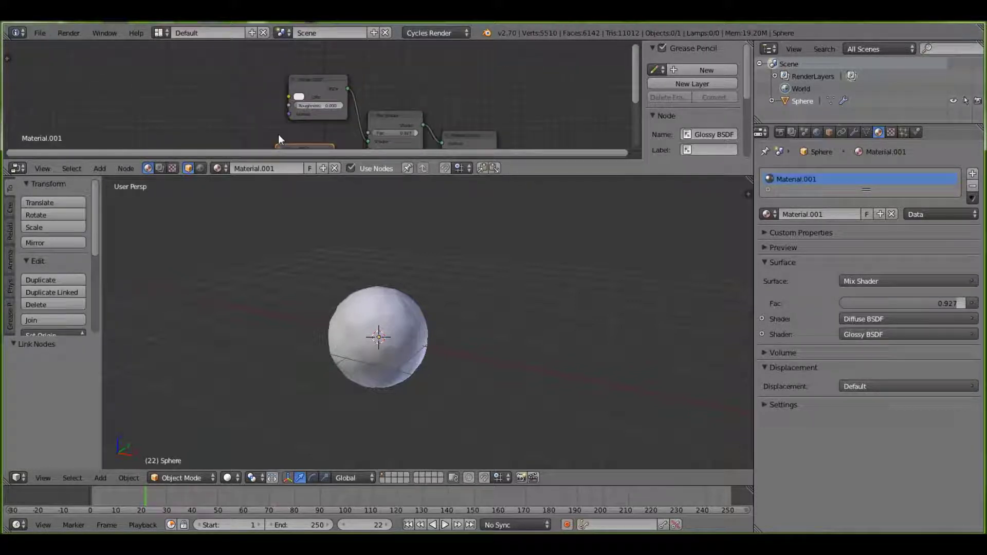
# Set the Glossy BSDF colour to a dark grey of about 0.07 and the Diffuse BSDF colour to black
pyautogui.moveTo(278, 133); pyautogui.dragTo(294, 57, button='middle')
pyautogui.click(297, 129)
pyautogui.moveTo(359, 170); pyautogui.dragTo(359, 182)
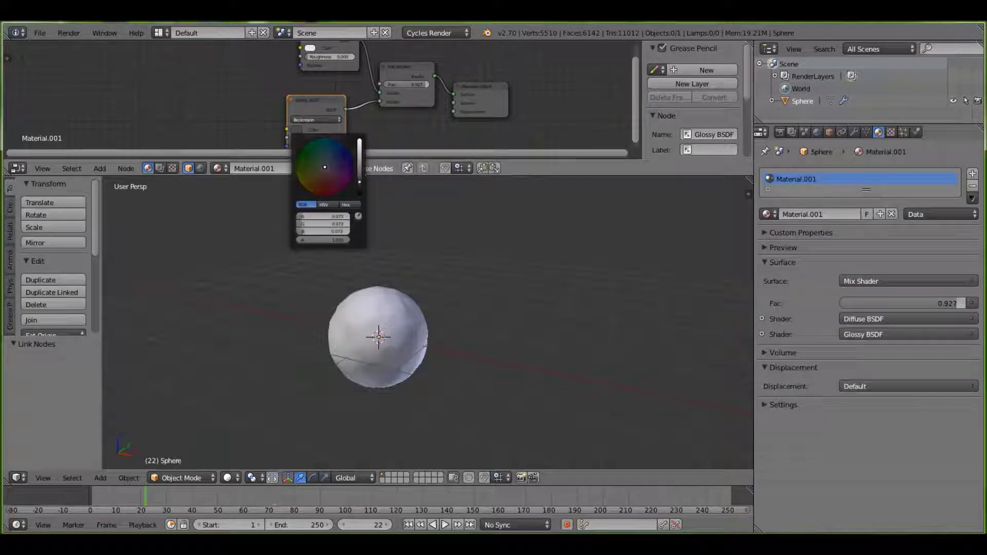
pyautogui.click(310, 48)
pyautogui.moveTo(375, 87); pyautogui.dragTo(373, 111)
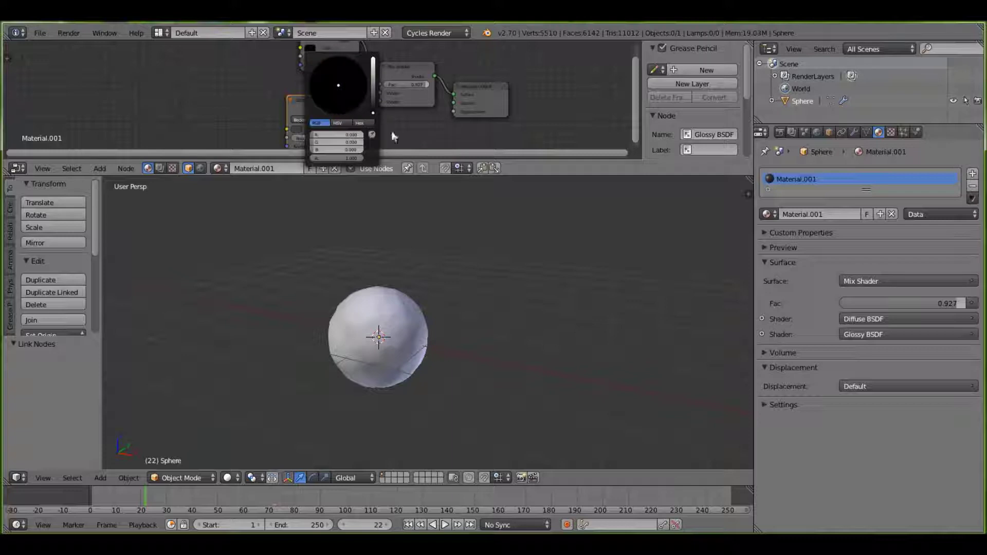
pyautogui.moveTo(349, 78); pyautogui.dragTo(363, 60, button='middle')
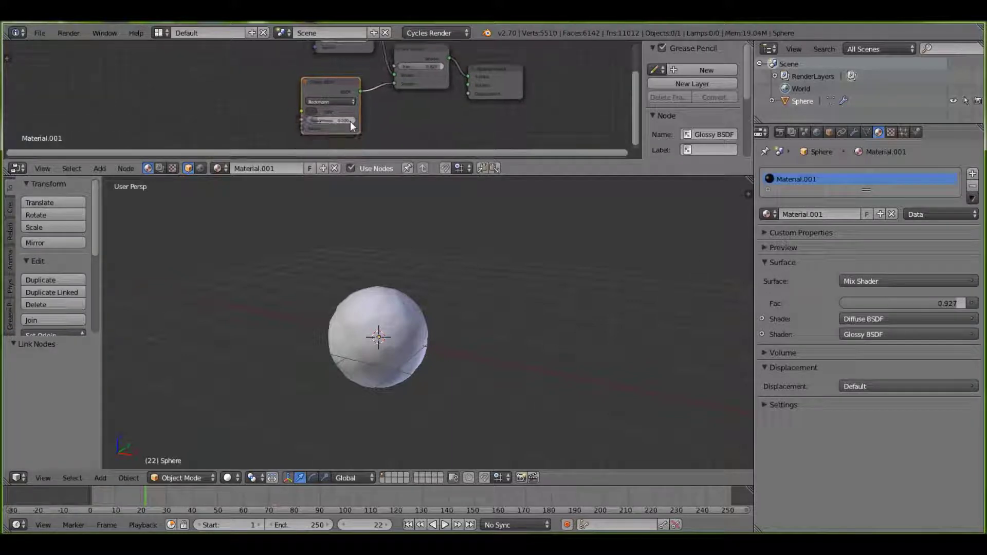
# Set the world background colour to black
pyautogui.click(818, 132)
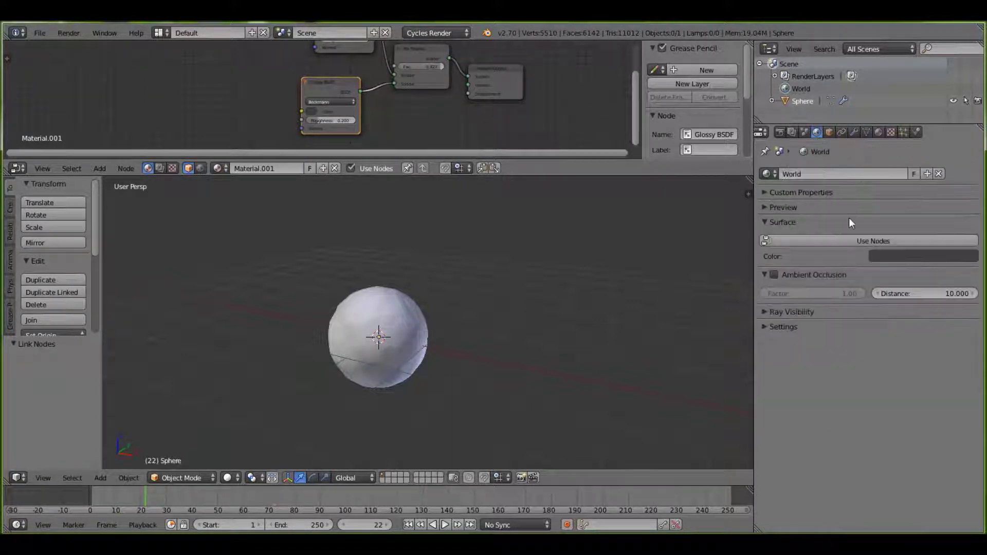
pyautogui.click(910, 260)
pyautogui.moveTo(967, 101); pyautogui.dragTo(967, 190)
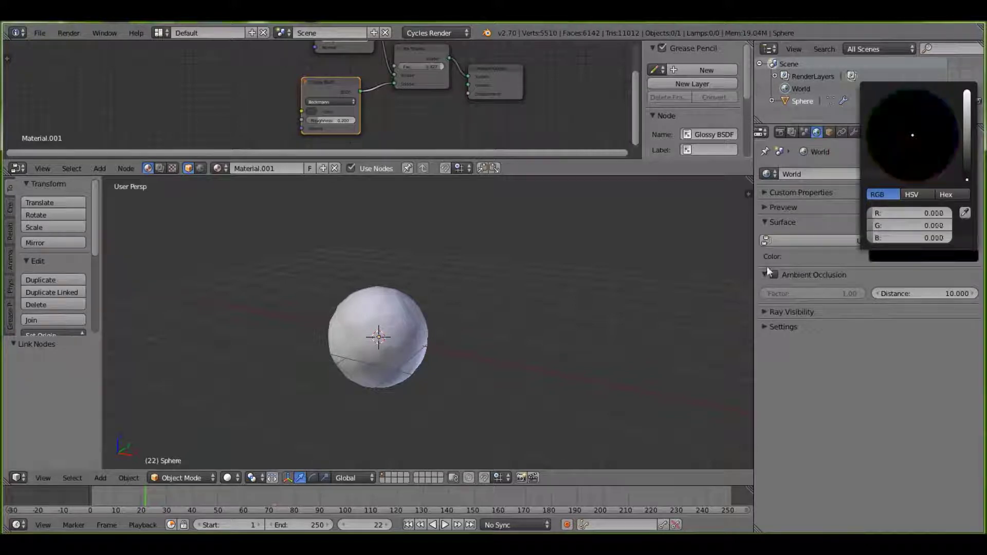
# Add a Sun lamp and raise it about 4.98 units along Z above the sphere
pyautogui.scroll(-4, 527, 293)
pyautogui.hotkey('shift', 'a')
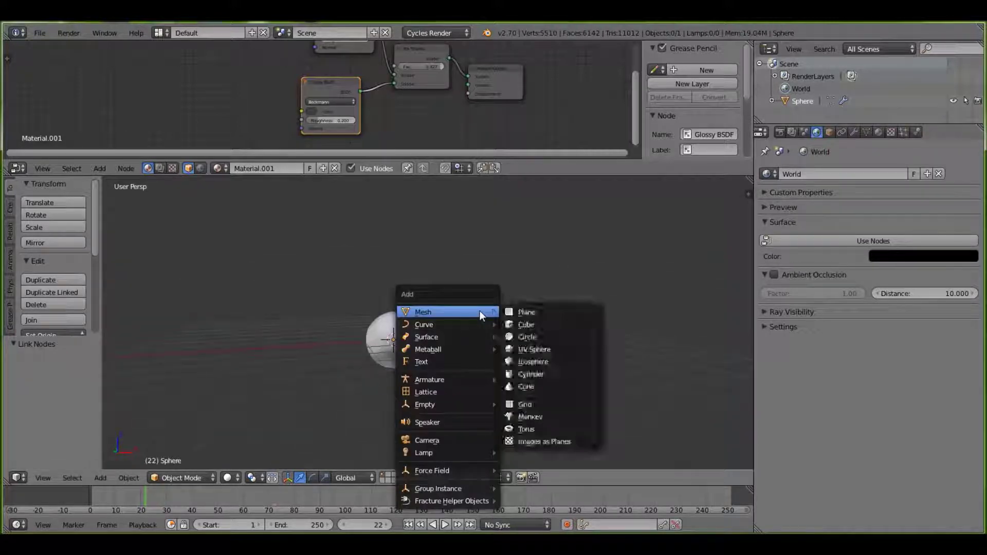
pyautogui.moveTo(449, 453)
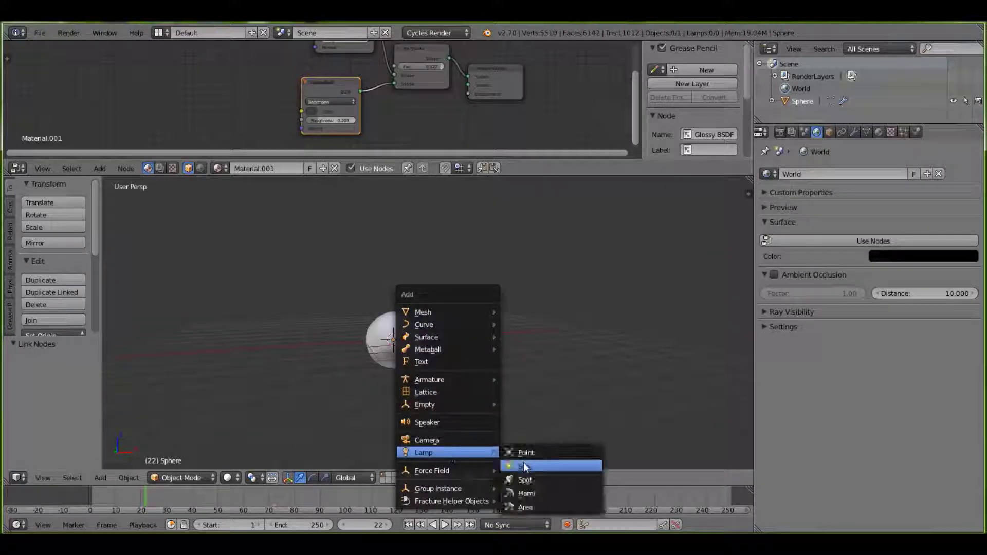
pyautogui.click(525, 463)
pyautogui.scroll(-1, 398, 300)
pyautogui.press('g')
pyautogui.press('z')
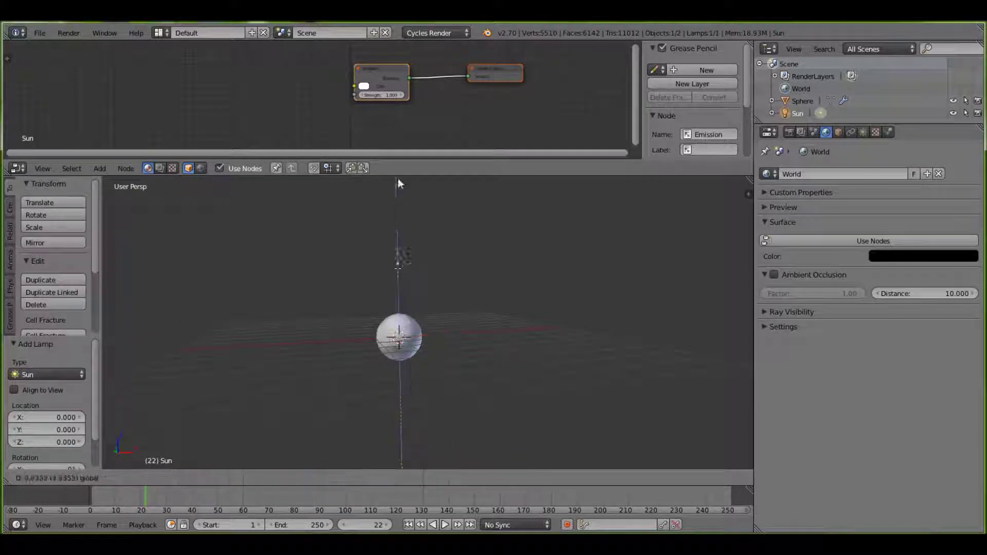
pyautogui.click(411, 468)
# Add a plane as the floor and scale it up by 5.6
pyautogui.hotkey('shift', 'a')
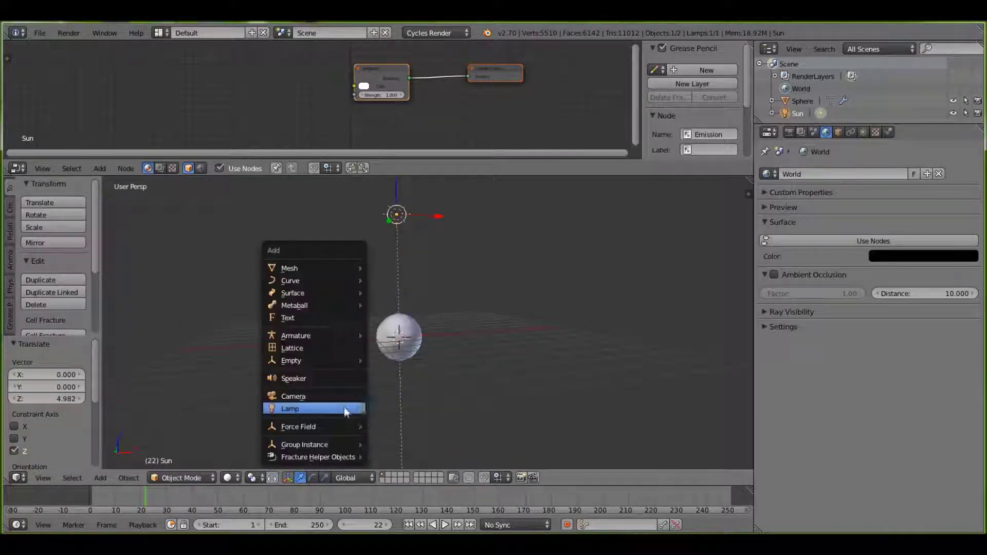
pyautogui.moveTo(304, 268)
pyautogui.click(401, 268)
pyautogui.press('s')
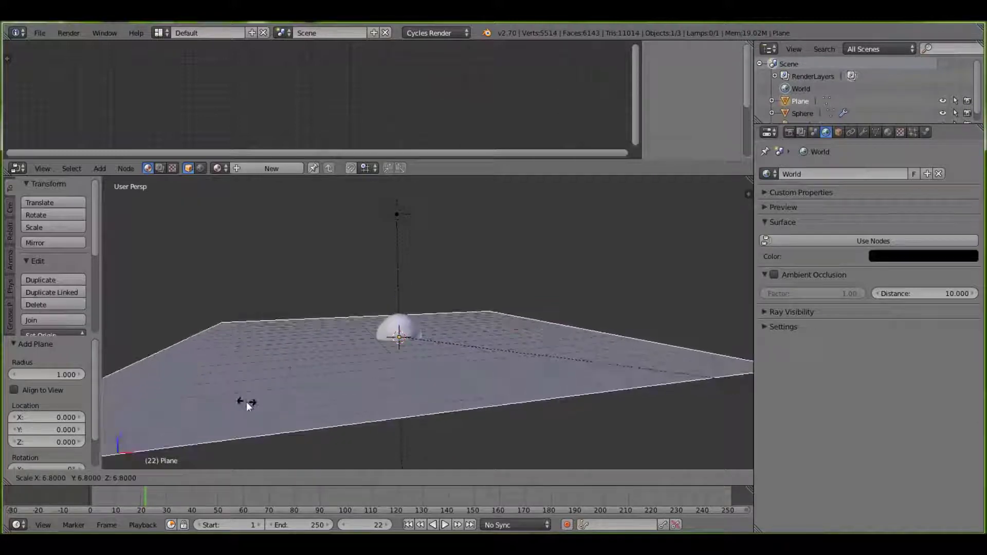
pyautogui.click(739, 375)
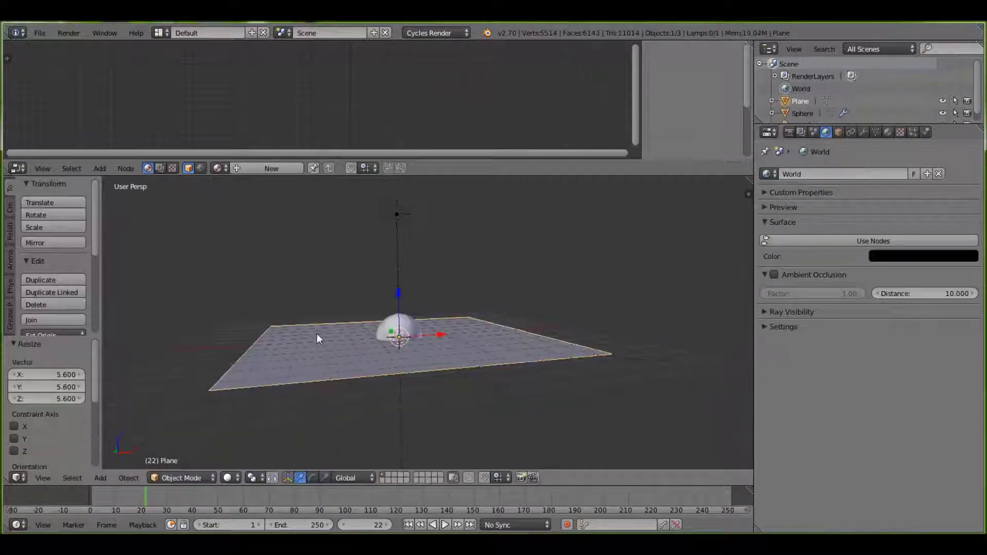
# Raise the sphere about 1.21 units along Z so that it sits above the floor plane
pyautogui.rightClick(384, 331)
pyautogui.moveTo(400, 289); pyautogui.dragTo(411, 262)
pyautogui.scroll(3, 400, 286)
pyautogui.scroll(4, 400, 286)
pyautogui.keyDown('shift'); pyautogui.moveTo(400, 286); pyautogui.dragTo(455, 295, button='middle'); pyautogui.keyUp('shift')
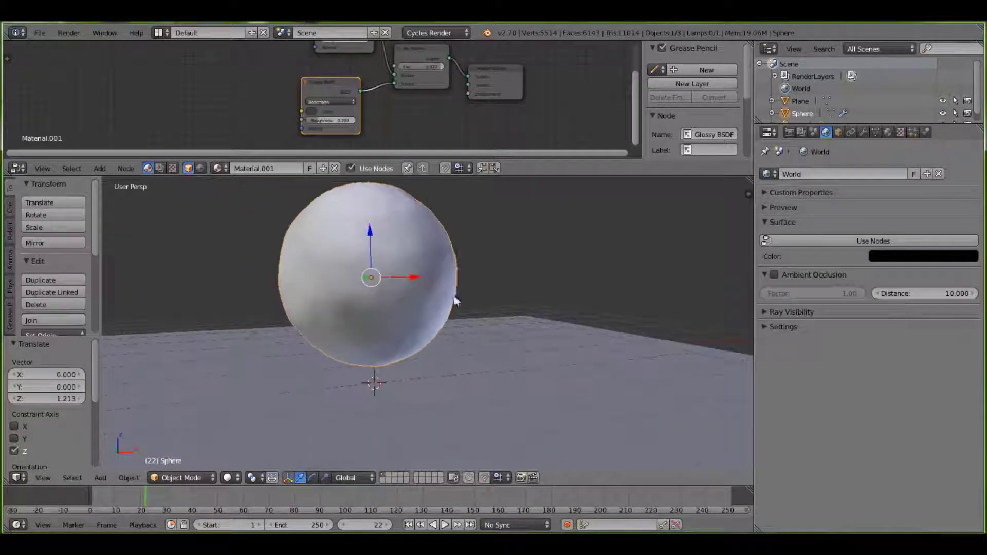
# Preview the lit sphere and floor in rendered shading and return to solid shading
pyautogui.hotkey('shift', 'z')
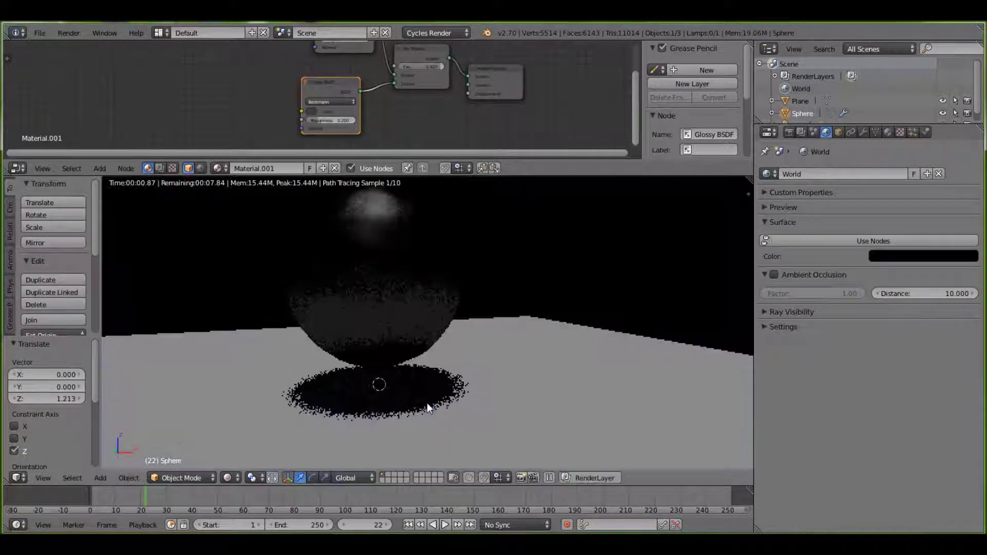
pyautogui.press('z')
pyautogui.press('z')
pyautogui.hotkey('shift', 'z')
pyautogui.moveTo(393, 128); pyautogui.dragTo(482, 154, button='middle')
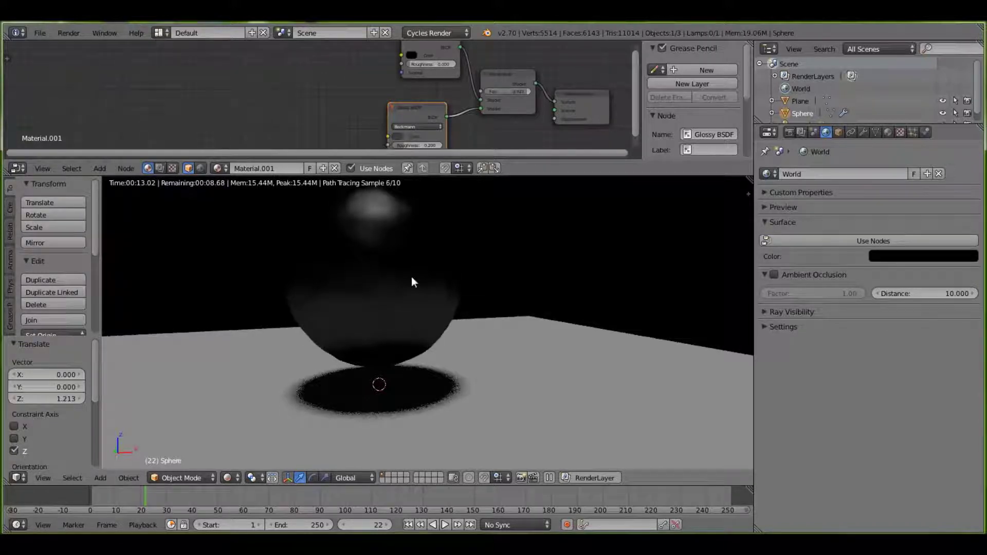
pyautogui.hotkey('shift', 'z')
pyautogui.scroll(-1, 462, 119)
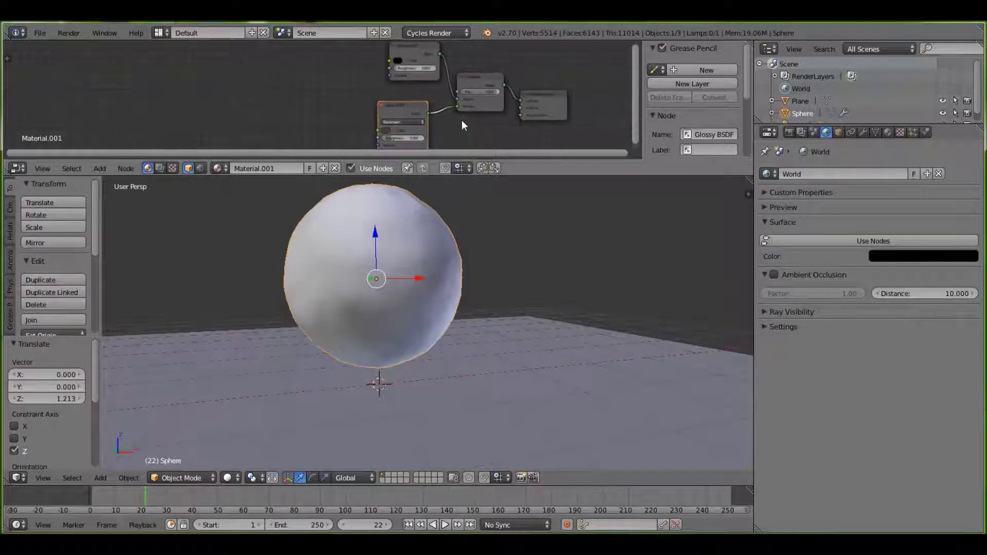
pyautogui.scroll(-5, 461, 120)
pyautogui.scroll(1, 462, 119)
pyautogui.moveTo(462, 120); pyautogui.dragTo(412, 100, button='middle')
pyautogui.scroll(5, 412, 100)
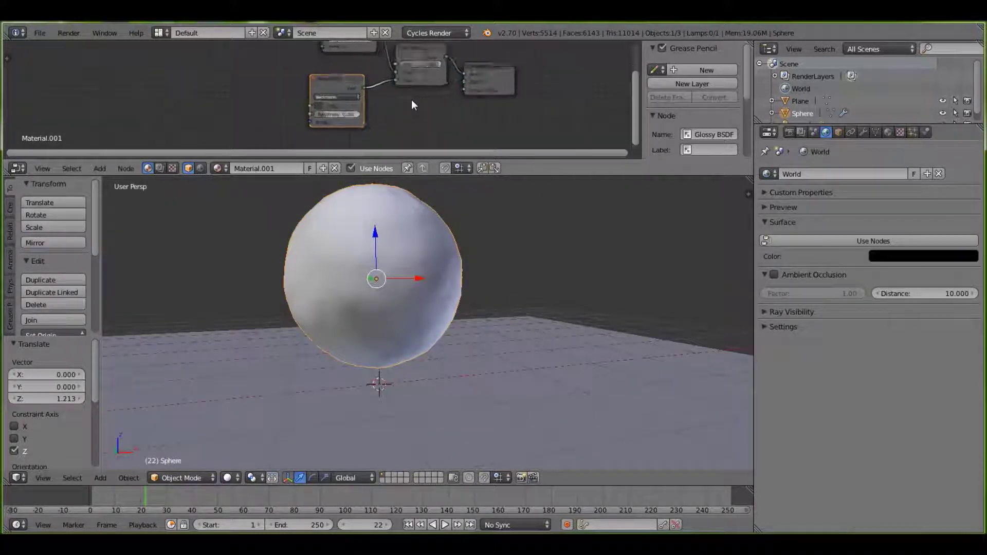
pyautogui.scroll(2, 412, 102)
pyautogui.moveTo(405, 135); pyautogui.dragTo(404, 143, button='middle')
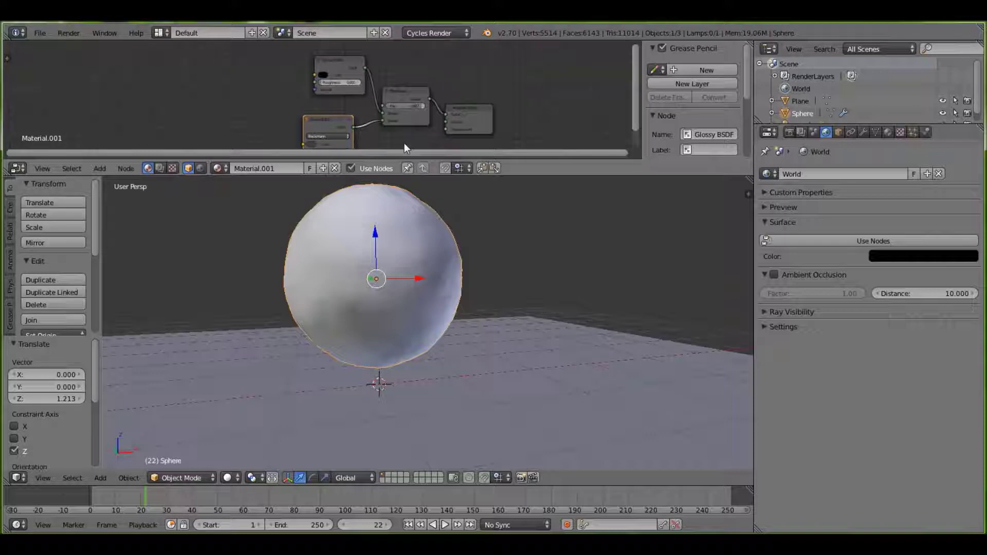
pyautogui.scroll(-3, 471, 322)
pyautogui.rightClick(496, 364)
pyautogui.scroll(-4, 528, 267)
pyautogui.scroll(6, 505, 286)
pyautogui.rightClick(395, 273)
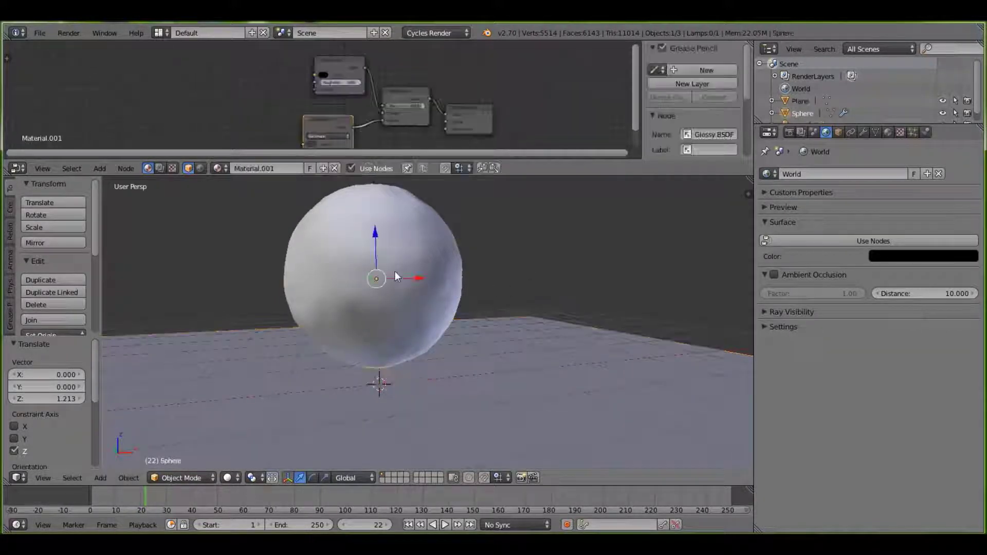
pyautogui.scroll(-4, 489, 279)
pyautogui.scroll(4, 490, 279)
pyautogui.scroll(-4, 491, 283)
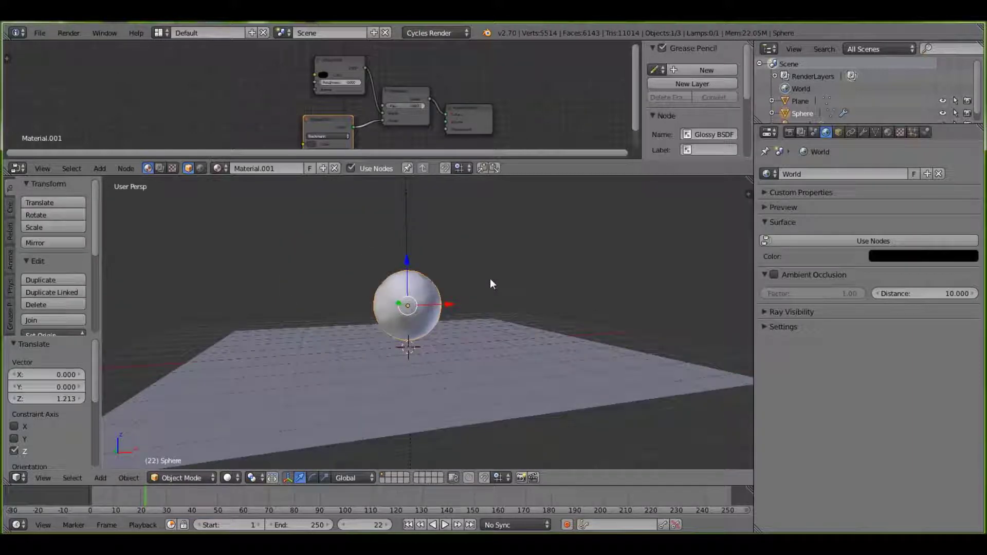
# Move the displaced sphere to the second layer
pyautogui.press('m')
pyautogui.press('2')
pyautogui.scroll(4, 447, 333)
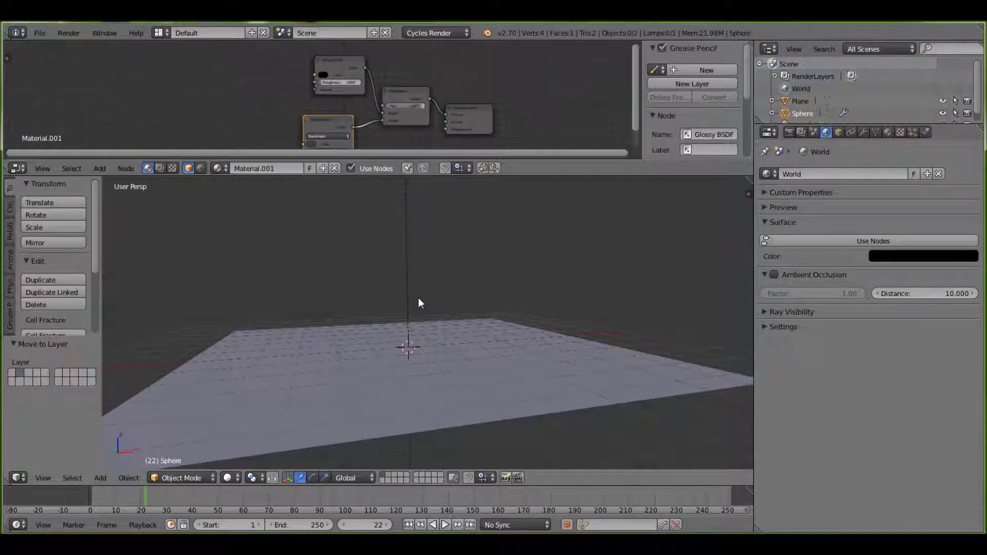
# Add a UV sphere at the centre of the floor plane and raise it 1 unit along Z
pyautogui.hotkey('shift', 'a')
pyautogui.moveTo(419, 297)
pyautogui.click(479, 338)
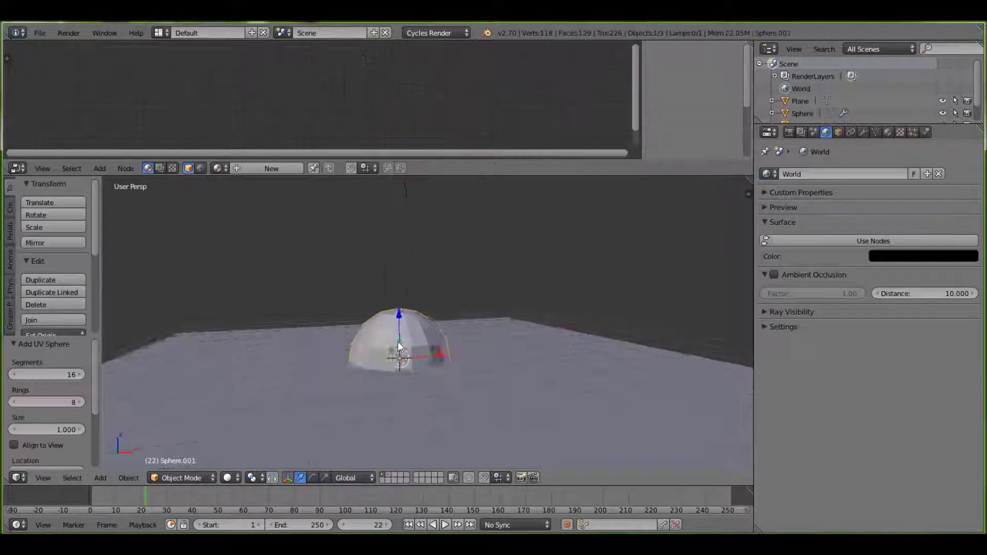
pyautogui.press('z')
pyautogui.press('1')
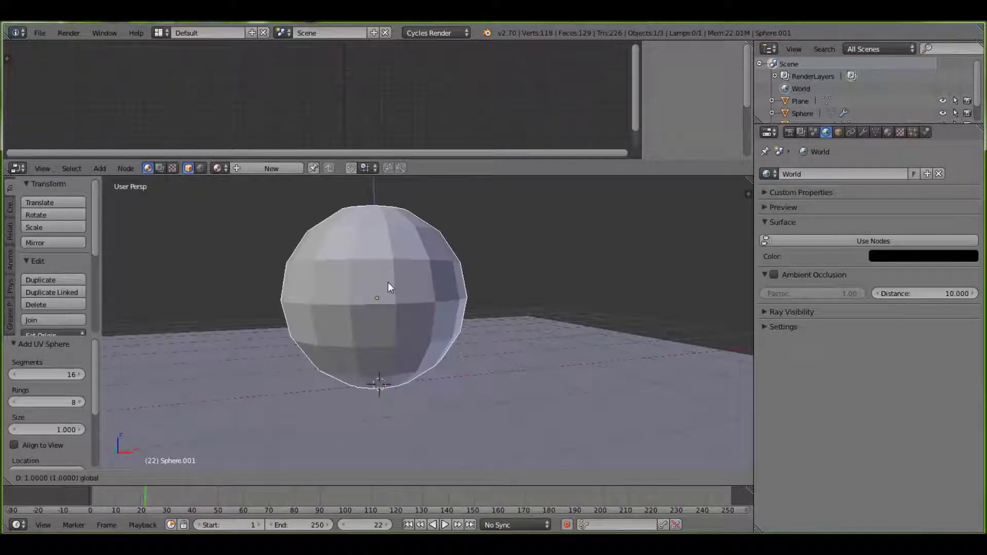
pyautogui.press('Return')
pyautogui.scroll(2, 684, 313)
pyautogui.scroll(-5, 694, 315)
pyautogui.scroll(3, 694, 314)
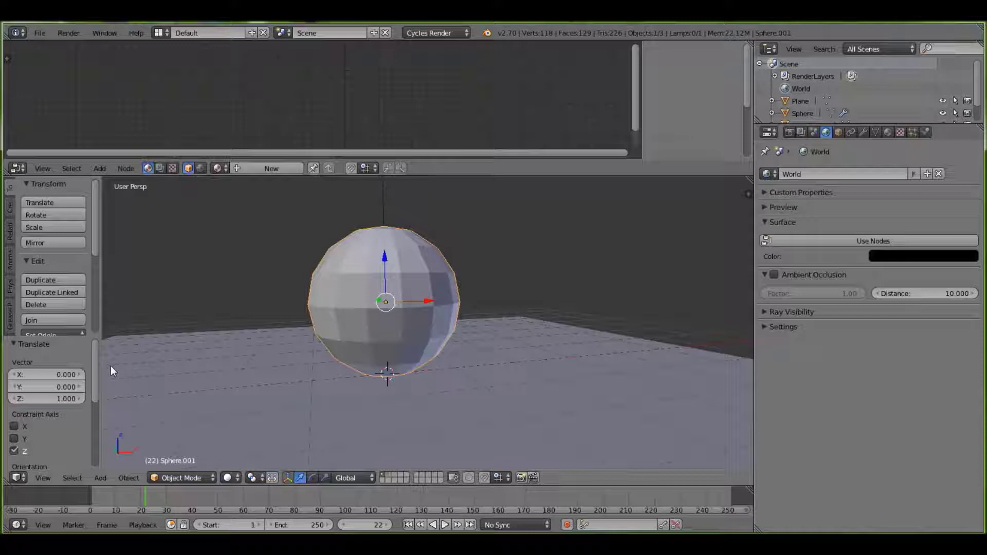
# Give the new sphere a new material and delete its default Diffuse BSDF node
pyautogui.click(887, 132)
pyautogui.click(860, 216)
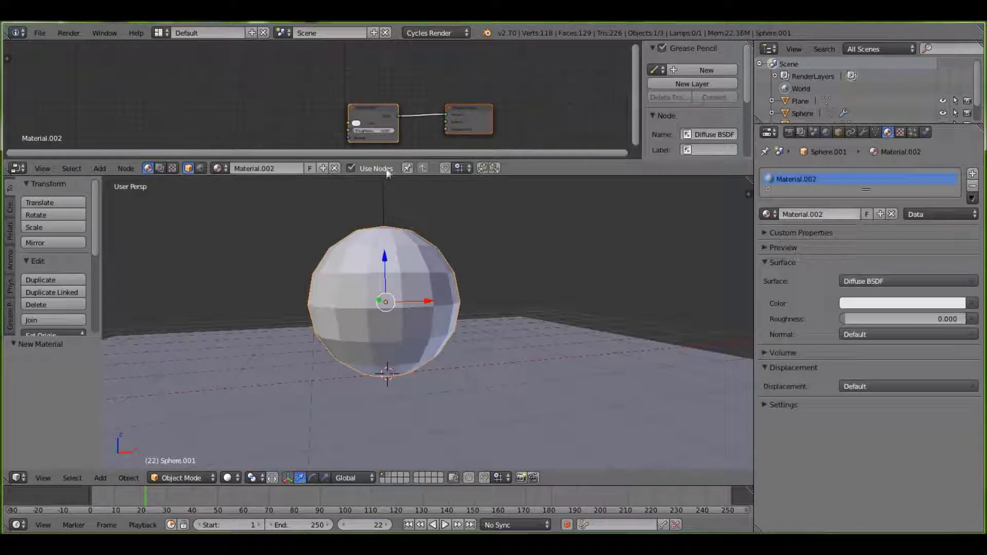
pyautogui.scroll(4, 435, 103)
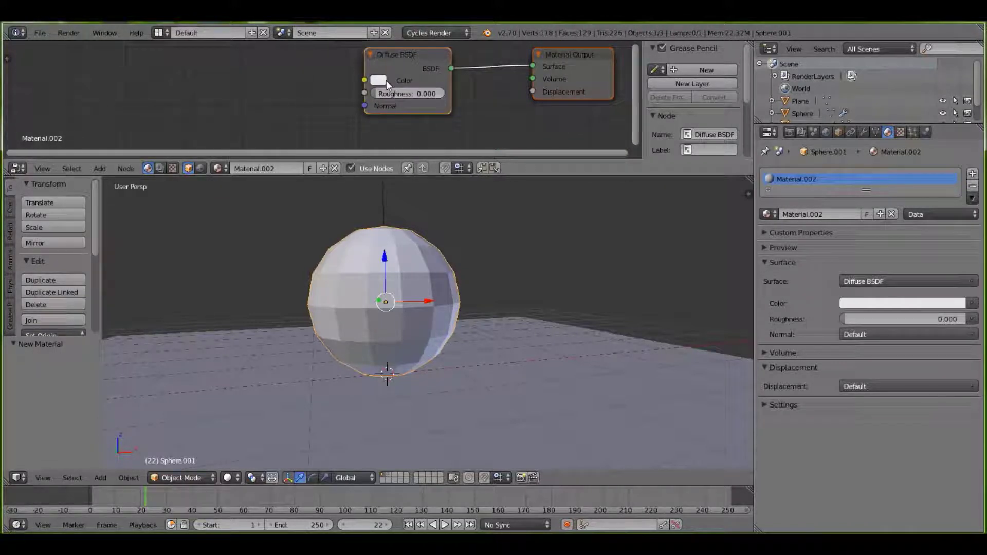
pyautogui.moveTo(393, 60); pyautogui.dragTo(288, 123)
pyautogui.scroll(-5, 321, 110)
pyautogui.moveTo(363, 103); pyautogui.dragTo(393, 140, button='middle')
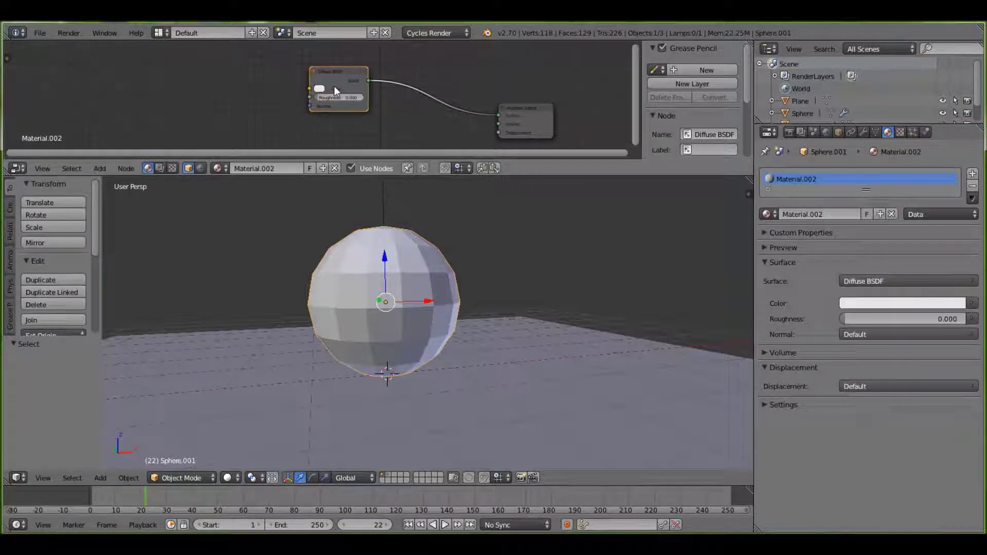
pyautogui.press('g')
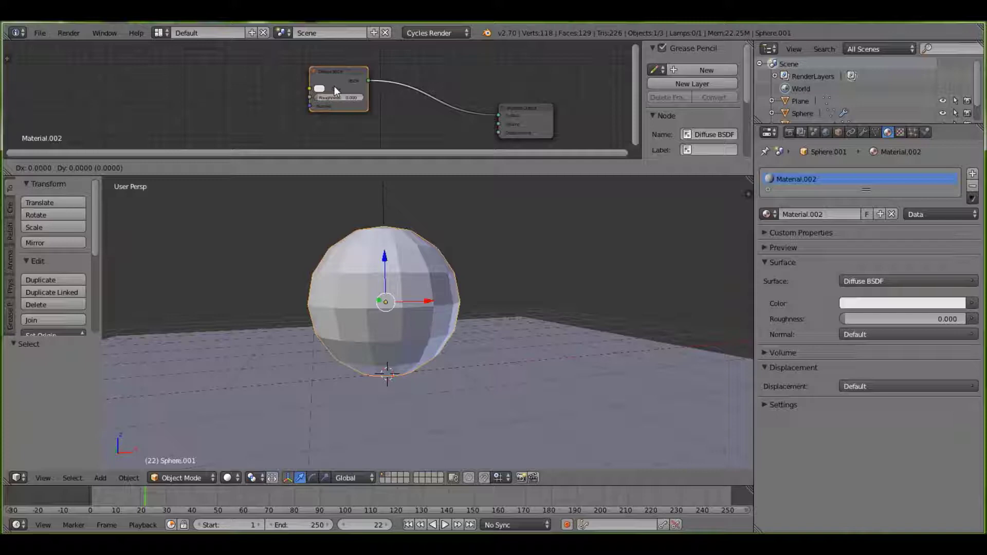
pyautogui.click(367, 101)
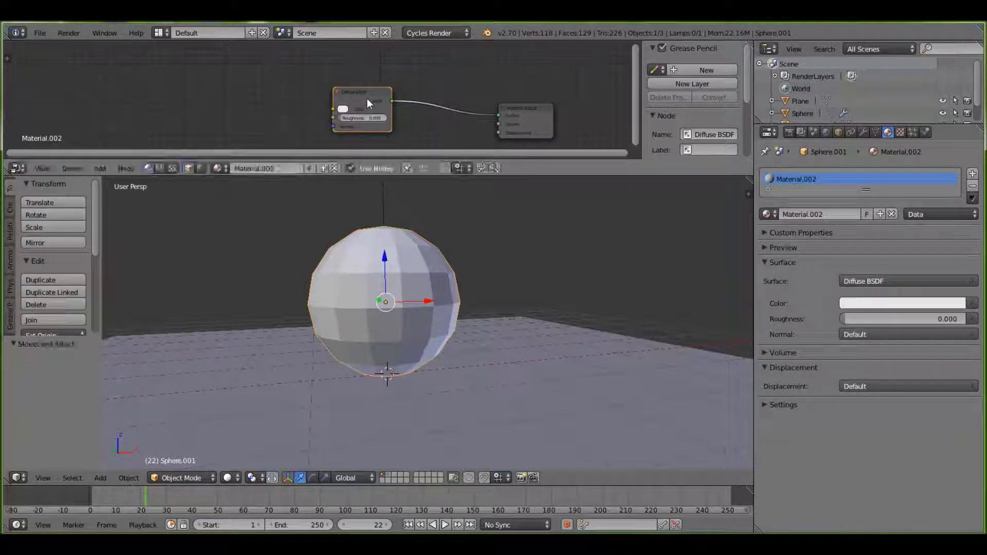
pyautogui.press('x')
# Add Volume Scatter, Mix Shader and Emission nodes to the new sphere's material
pyautogui.hotkey('shift', 'a')
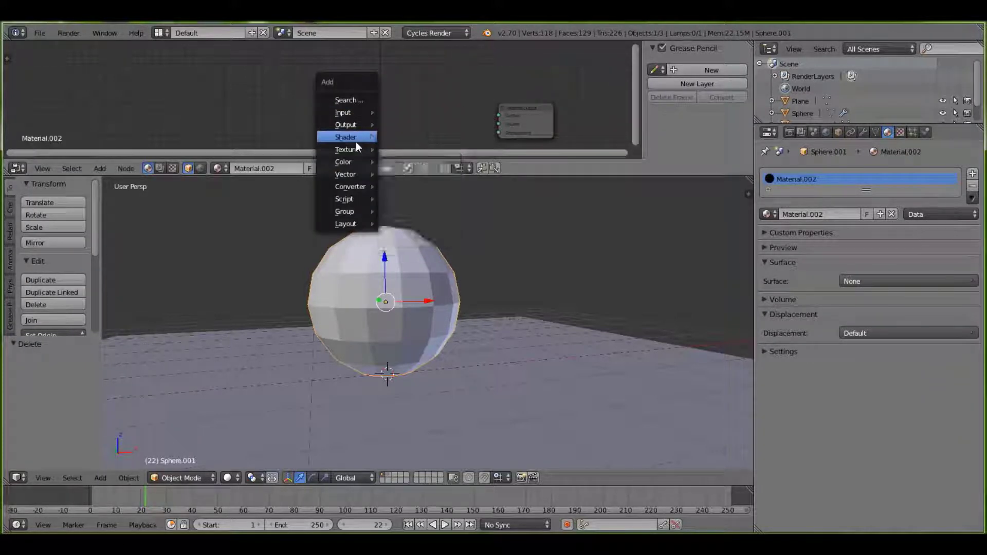
pyautogui.moveTo(356, 138)
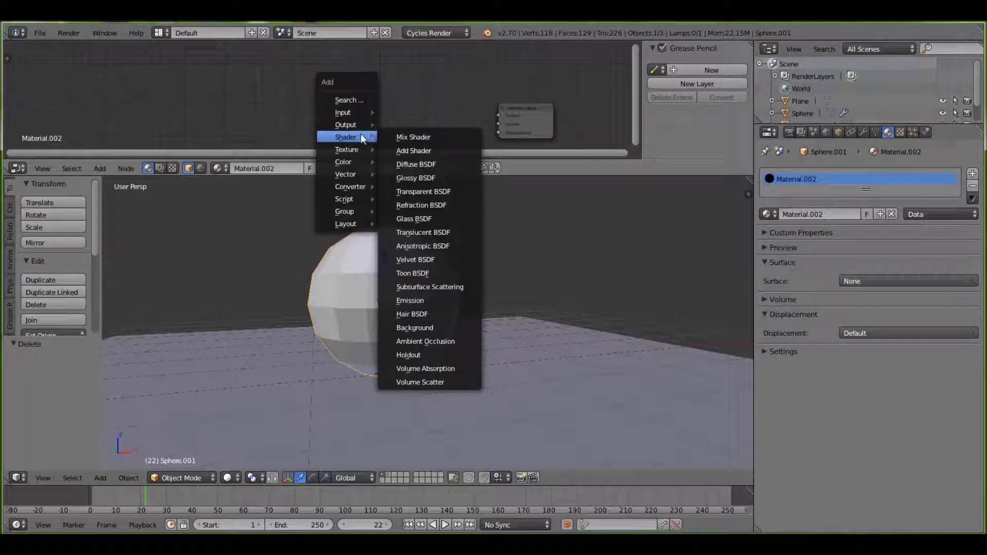
pyautogui.click(455, 381)
pyautogui.click(383, 100)
pyautogui.hotkey('shift', 'a')
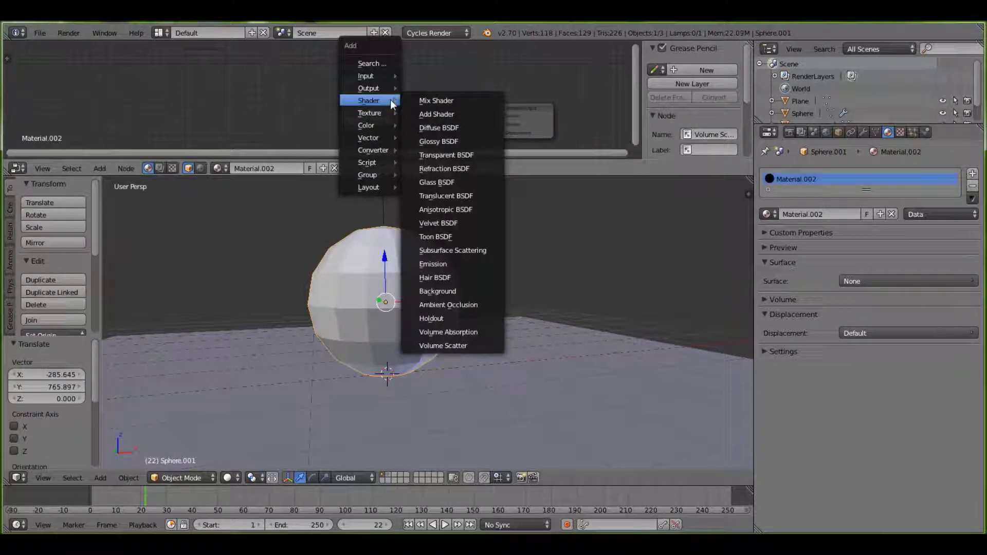
pyautogui.click(439, 101)
pyautogui.click(433, 133)
pyautogui.hotkey('shift', 'a')
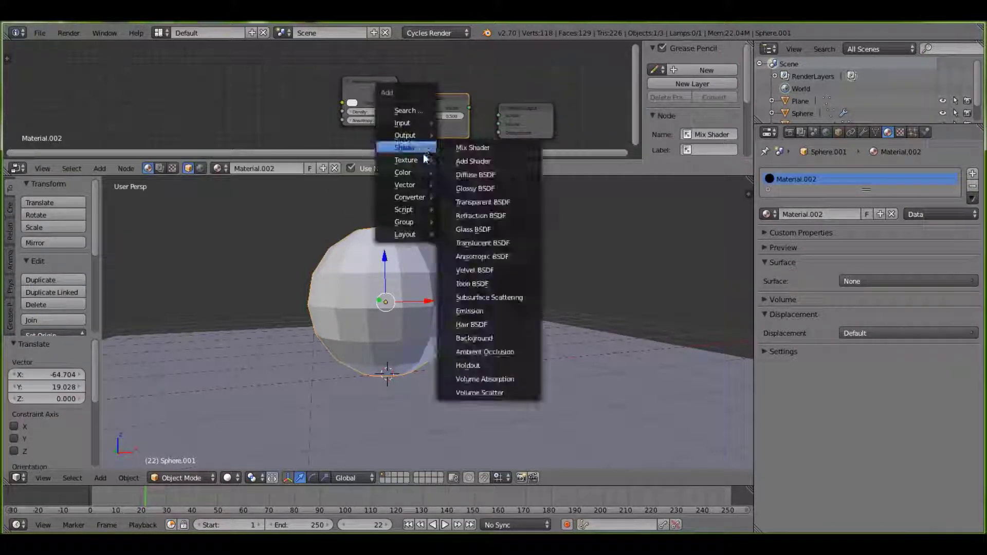
pyautogui.moveTo(412, 147)
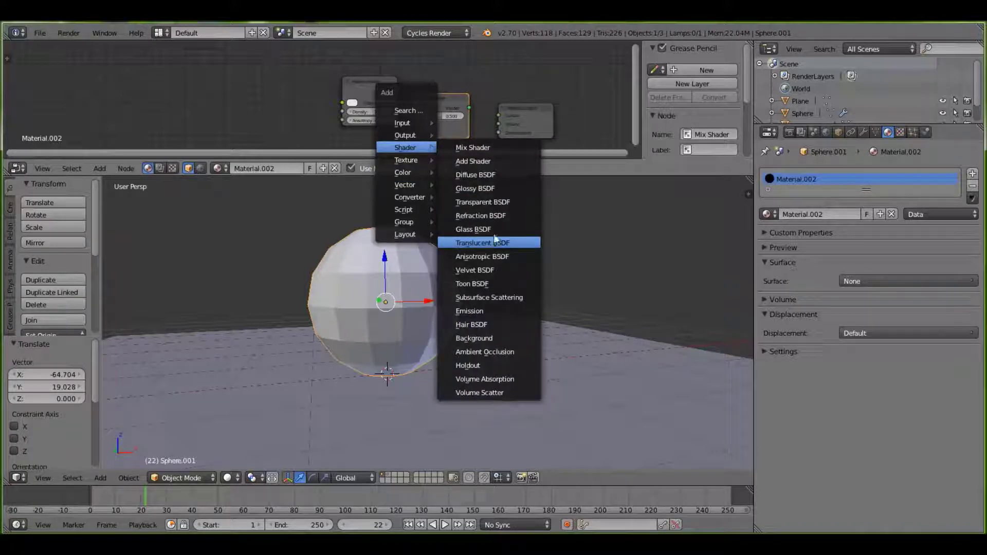
pyautogui.click(470, 312)
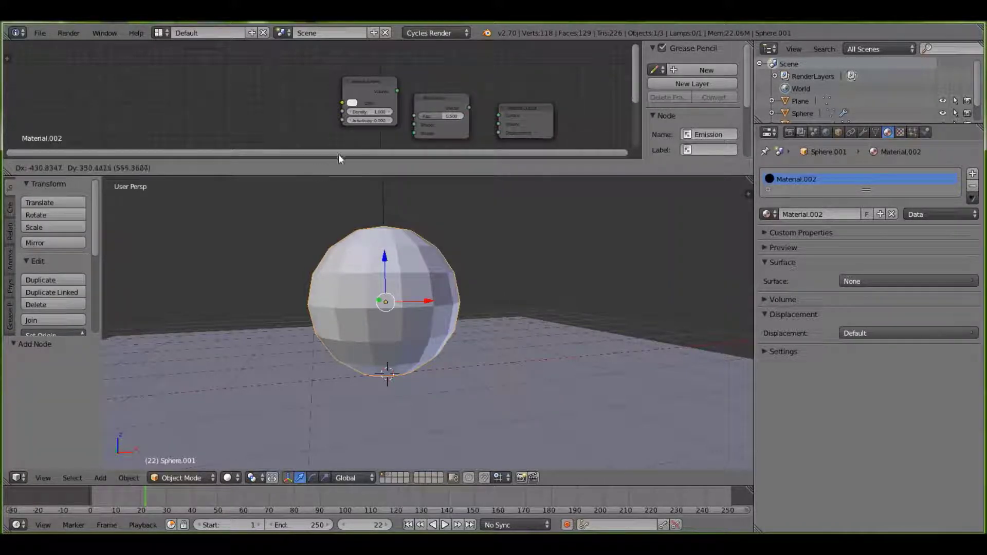
pyautogui.click(344, 135)
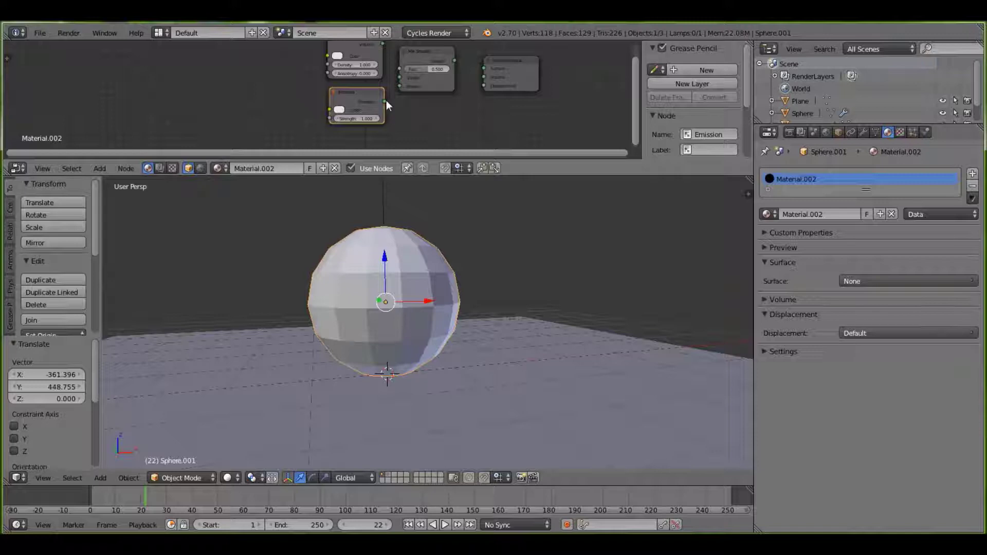
# Link Volume Scatter and Emission into the Mix Shader and connect its output to the Material Output's Volume socket
pyautogui.moveTo(397, 84); pyautogui.dragTo(399, 86)
pyautogui.moveTo(381, 45); pyautogui.dragTo(402, 77)
pyautogui.moveTo(454, 60); pyautogui.dragTo(484, 69)
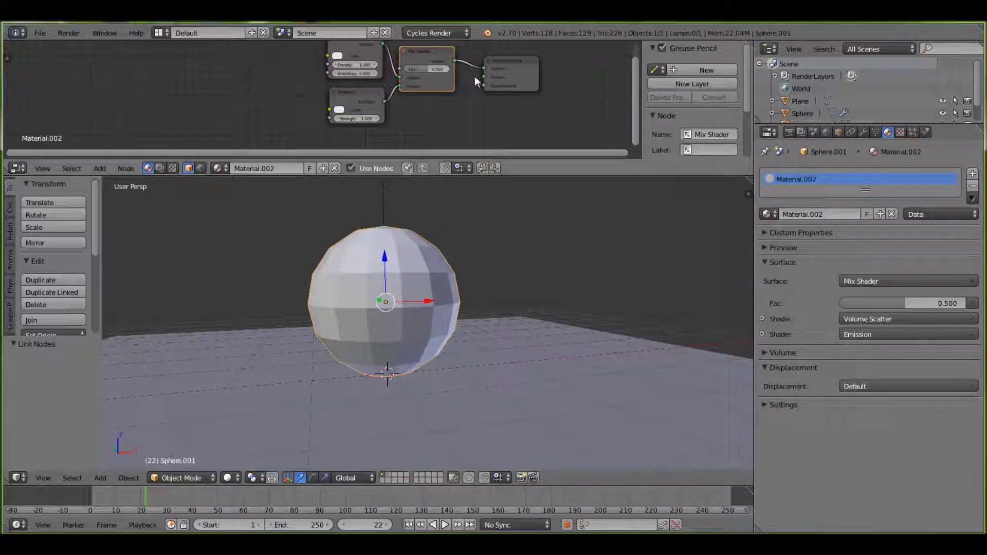
pyautogui.moveTo(486, 70); pyautogui.dragTo(486, 76)
# Set the Emission colour to orange and the Volume Scatter colour to yellow
pyautogui.scroll(-3, 424, 298)
pyautogui.scroll(6, 402, 317)
pyautogui.scroll(-7, 402, 317)
pyautogui.keyDown('shift'); pyautogui.moveTo(356, 341); pyautogui.dragTo(357, 418, button='middle'); pyautogui.keyUp('shift')
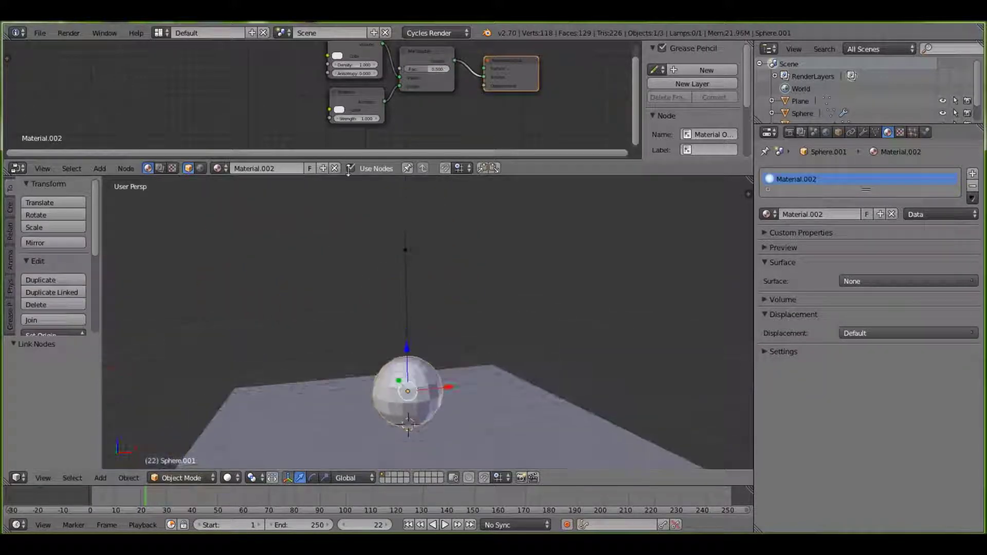
pyautogui.scroll(4, 359, 226)
pyautogui.scroll(1, 359, 227)
pyautogui.keyDown('shift'); pyautogui.moveTo(363, 252); pyautogui.dragTo(377, 198, button='middle'); pyautogui.keyUp('shift')
pyautogui.scroll(2, 415, 133)
pyautogui.moveTo(437, 143); pyautogui.dragTo(500, 173, button='middle')
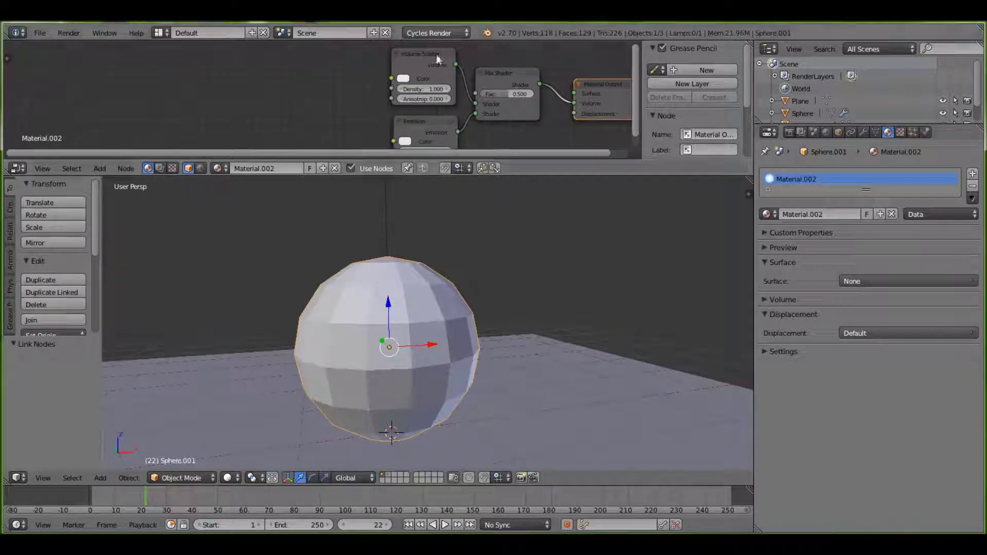
pyautogui.click(406, 141)
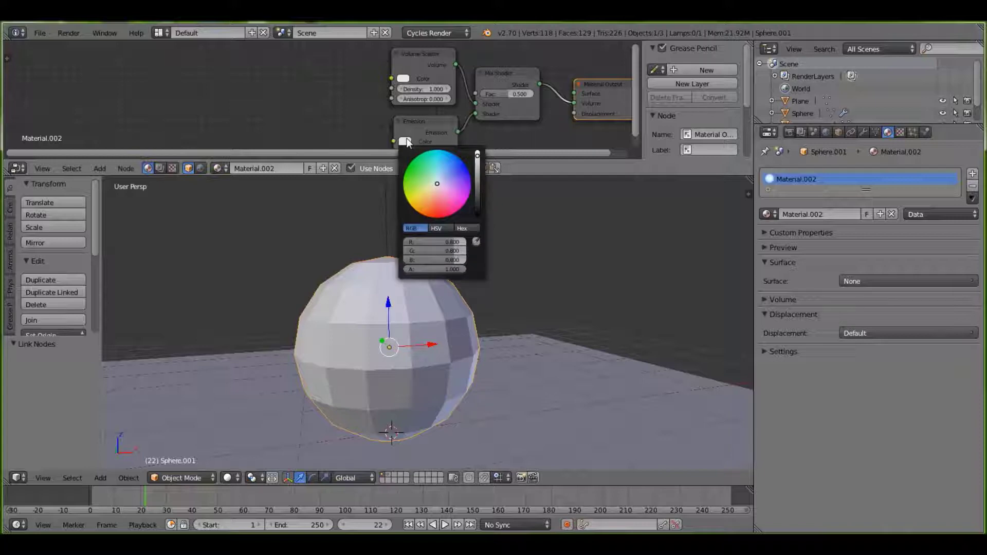
pyautogui.moveTo(445, 194); pyautogui.dragTo(429, 213)
pyautogui.click(403, 78)
pyautogui.moveTo(432, 126); pyautogui.dragTo(416, 144)
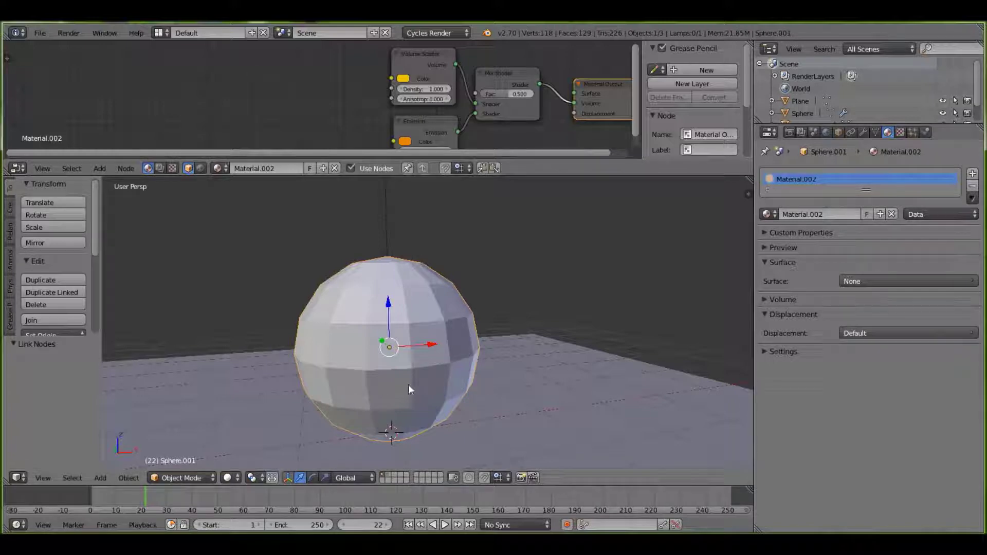
# Set the Emission strength to 2 while previewing the sphere in rendered shading, and return to solid shading
pyautogui.hotkey('shift', 'z')
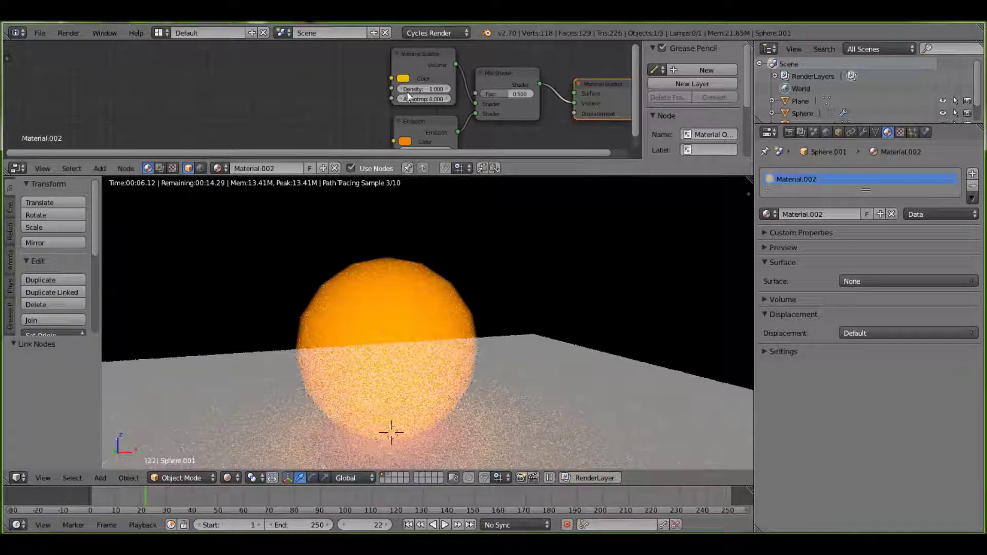
pyautogui.moveTo(479, 142); pyautogui.dragTo(479, 128, button='middle')
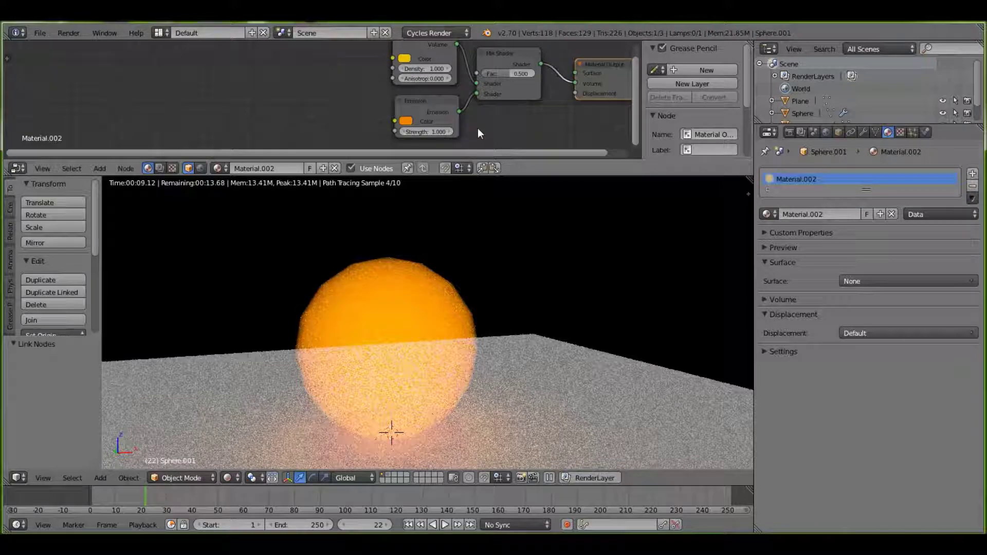
pyautogui.click(431, 131)
pyautogui.write('2')
pyautogui.press('Return')
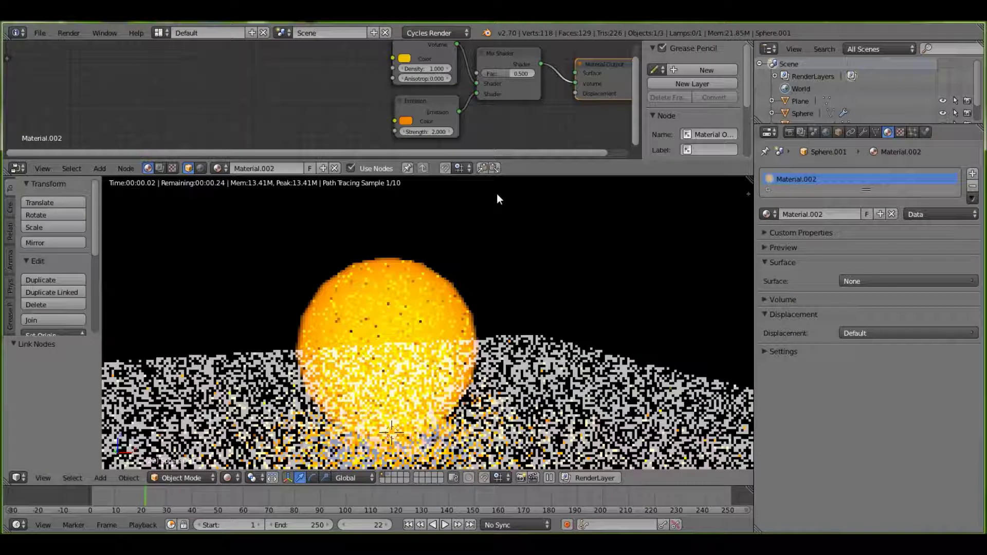
pyautogui.hotkey('shift', 'z')
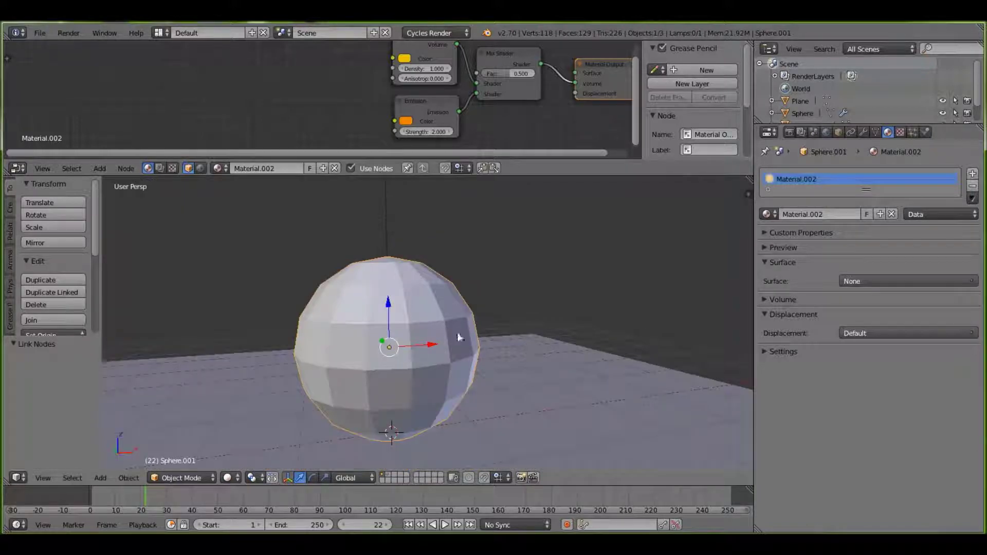
# Scrub the timeline to frame 76 to inspect the explosion on the second layer, and return to the first layer
pyautogui.scroll(-3, 518, 239)
pyautogui.scroll(2, 519, 239)
pyautogui.scroll(-5, 556, 233)
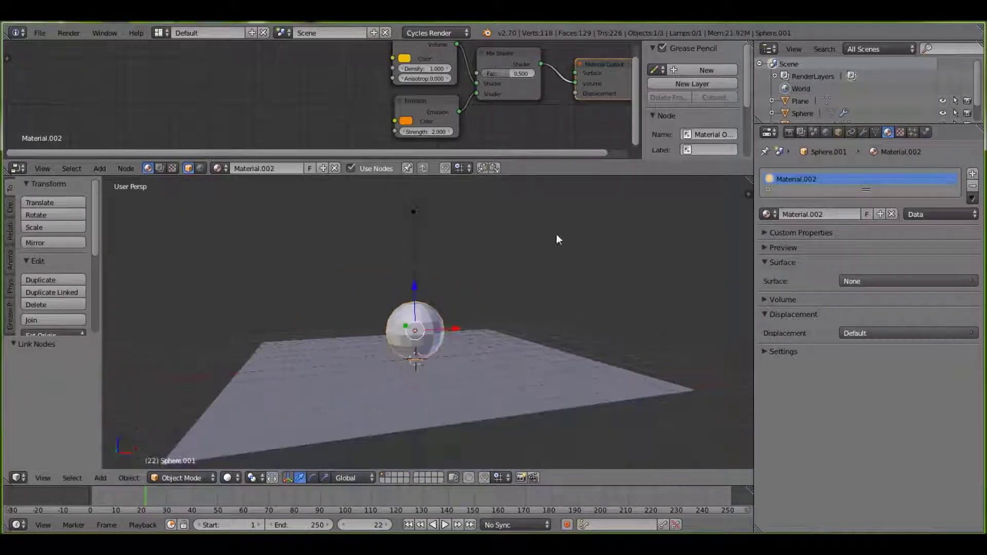
pyautogui.scroll(4, 557, 234)
pyautogui.click(875, 133)
pyautogui.click(863, 134)
pyautogui.click(344, 493)
pyautogui.moveTo(358, 502); pyautogui.dragTo(335, 502)
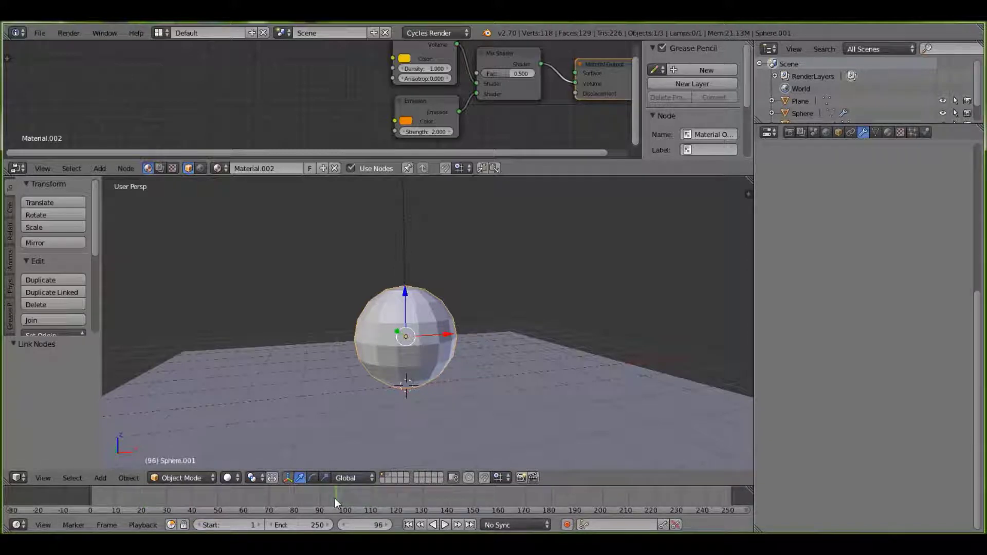
pyautogui.click(388, 475)
pyautogui.moveTo(274, 498)
pyautogui.mouseDown()
pyautogui.moveTo(251, 498)
pyautogui.moveTo(275, 500)
pyautogui.mouseUp()
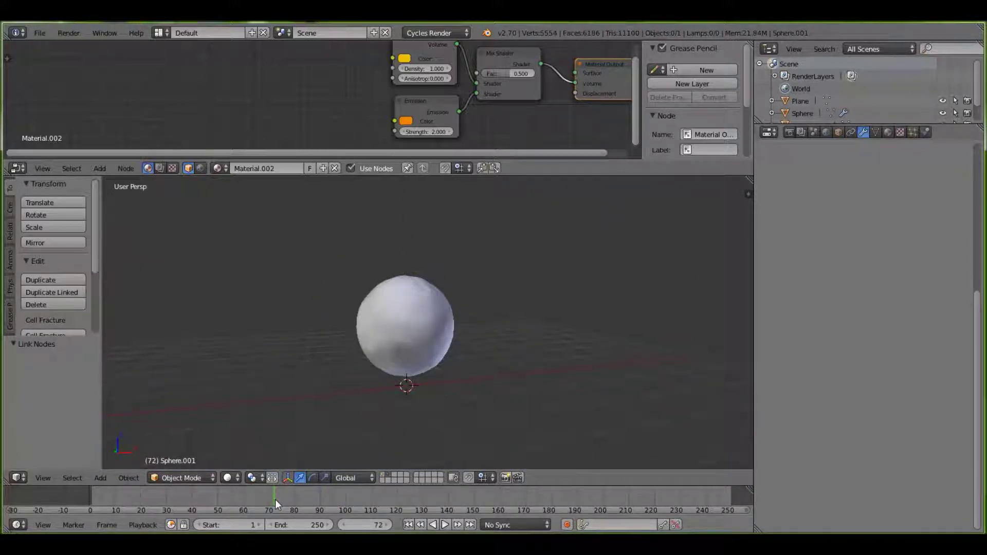
pyautogui.click(382, 476)
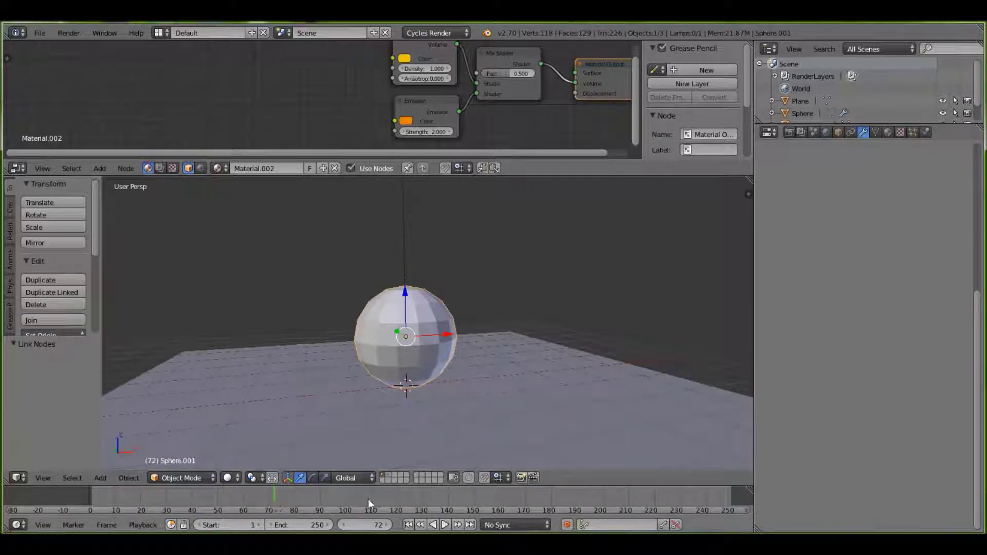
pyautogui.click(390, 475)
pyautogui.moveTo(275, 499); pyautogui.dragTo(283, 499)
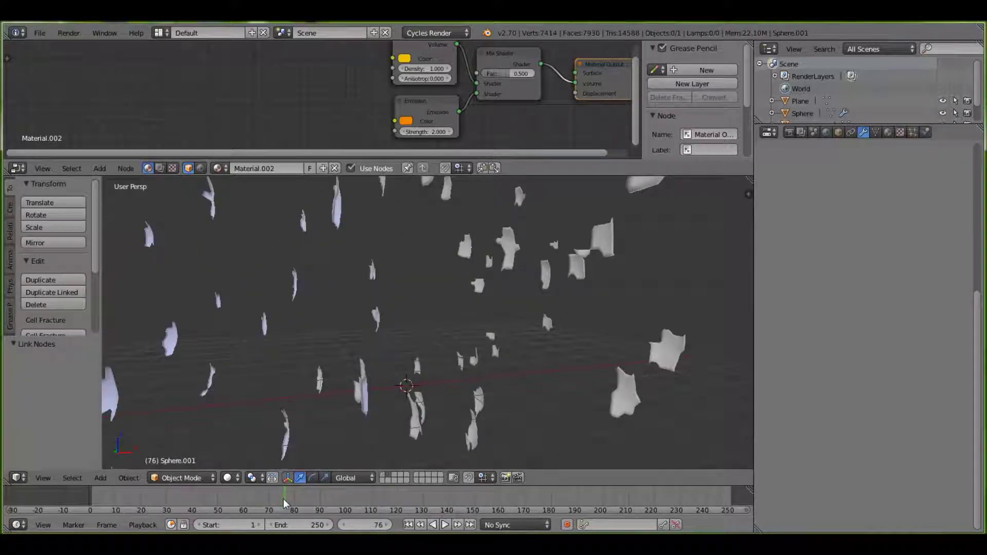
pyautogui.click(383, 477)
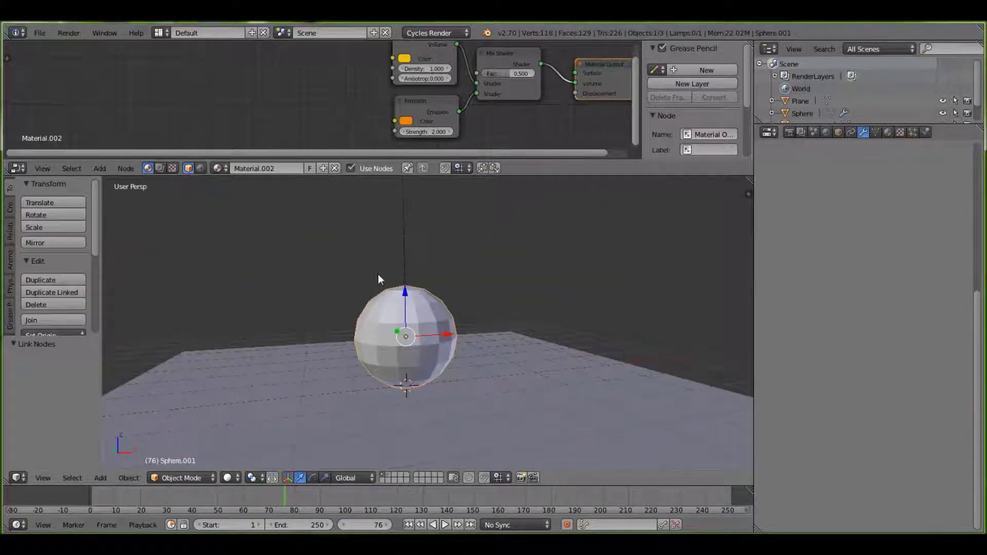
# Add a Displace modifier with a new texture to the volumetric sphere
pyautogui.scroll(3, 383, 279)
pyautogui.scroll(5, 901, 271)
pyautogui.click(829, 172)
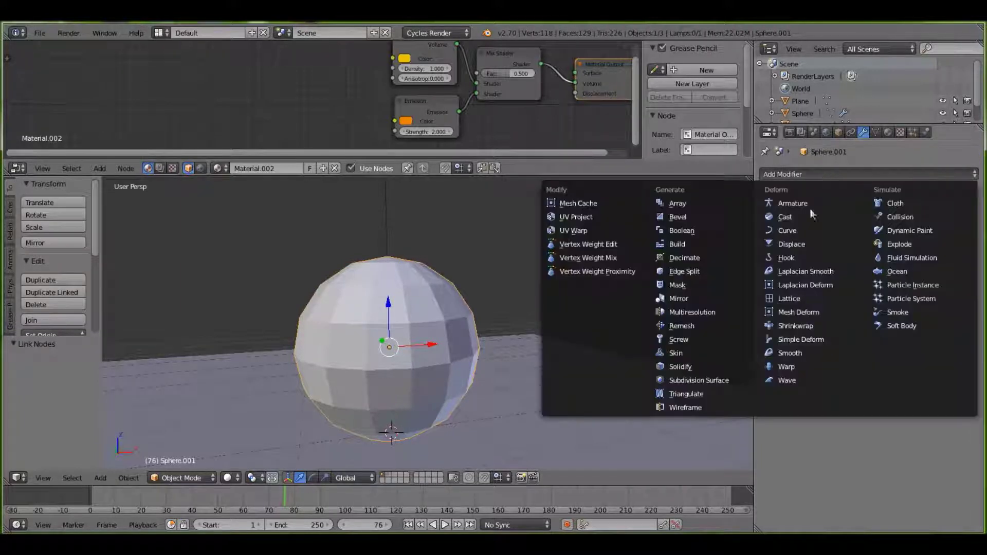
pyautogui.click(792, 244)
pyautogui.scroll(-3, 639, 324)
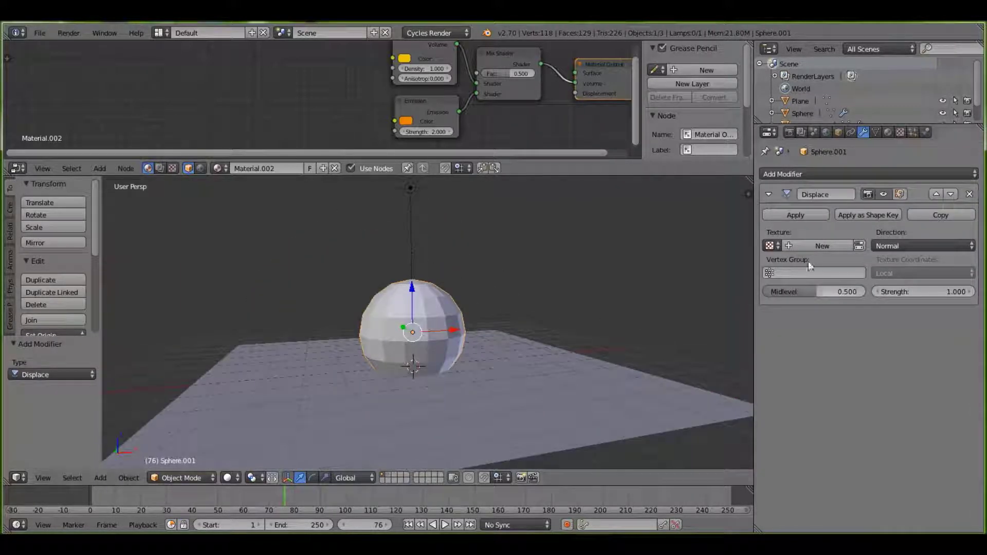
pyautogui.click(821, 246)
pyautogui.scroll(4, 505, 313)
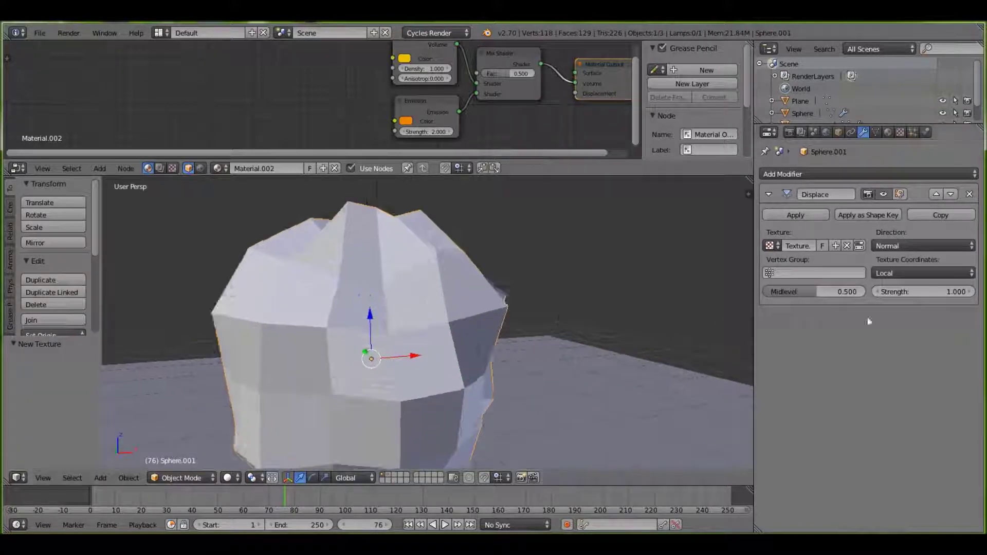
# Go to frame 72 and keyframe the Displace strength at 0
pyautogui.click(923, 290)
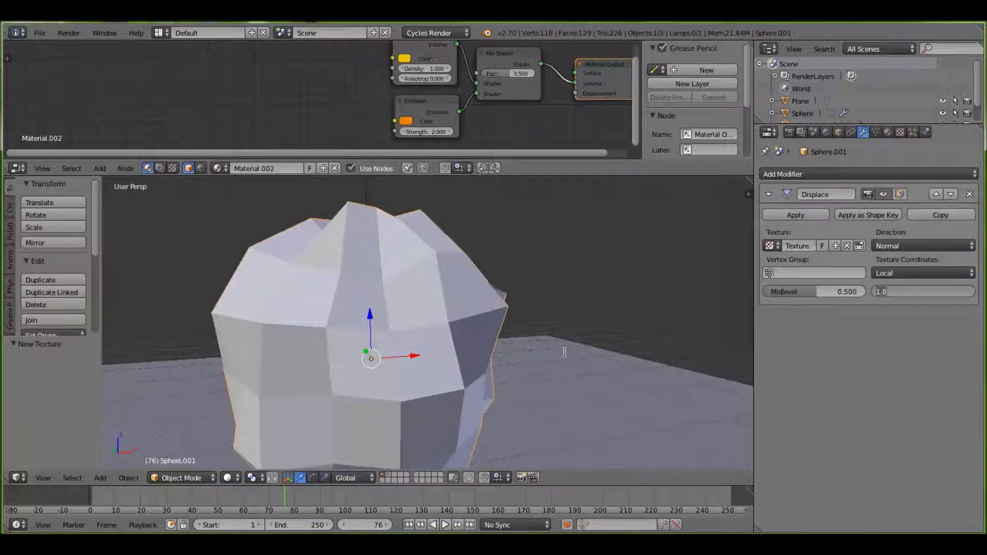
pyautogui.click(941, 412)
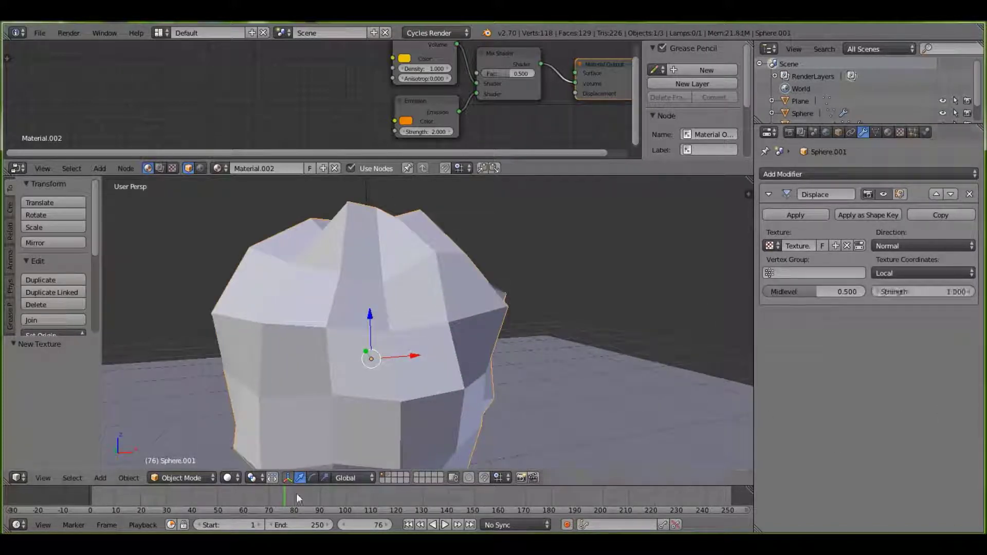
pyautogui.click(371, 525)
pyautogui.press('Return')
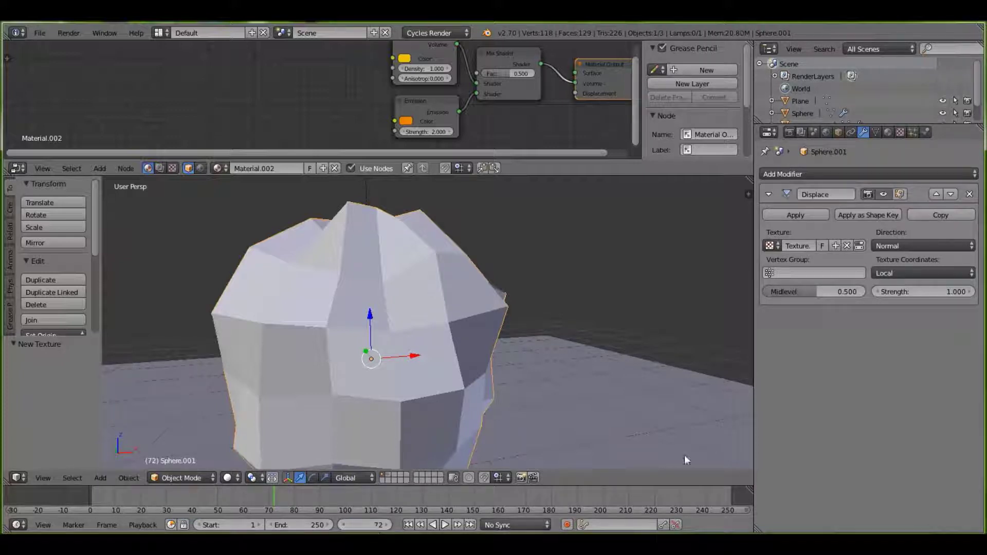
pyautogui.click(934, 288)
pyautogui.write('0')
pyautogui.press('Return')
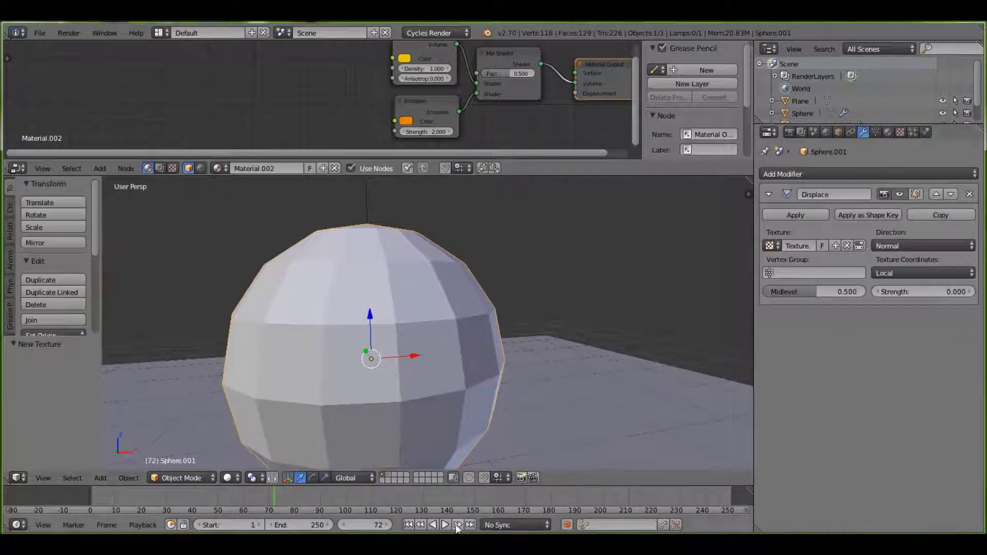
pyautogui.scroll(-2, 563, 423)
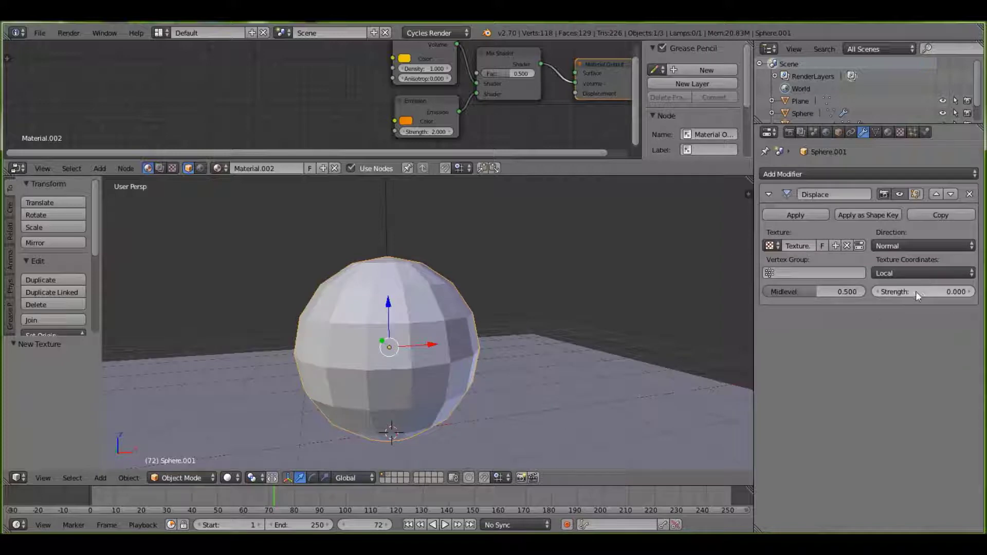
# Go to frame 74 and set the Displace strength to 8
pyautogui.click(280, 498)
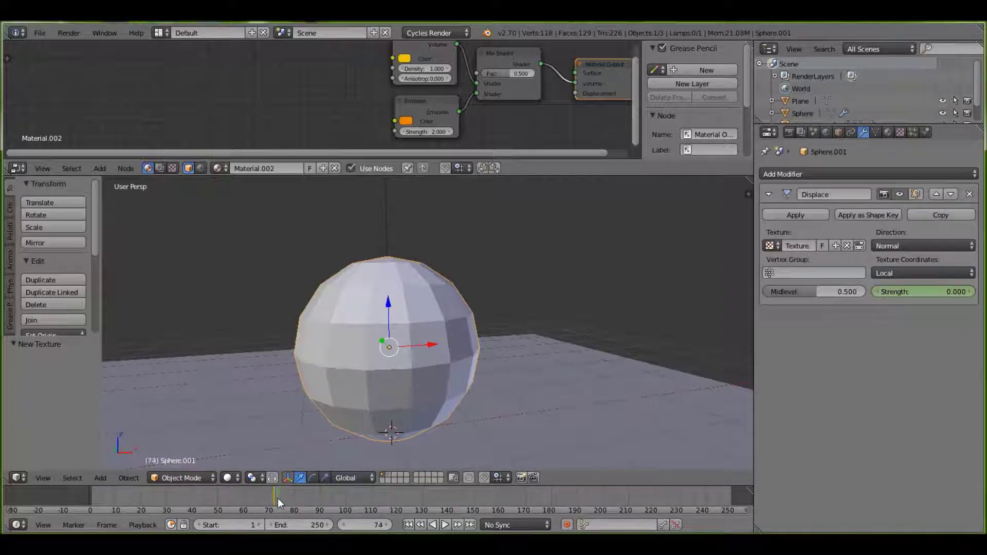
pyautogui.click(280, 499)
pyautogui.click(929, 291)
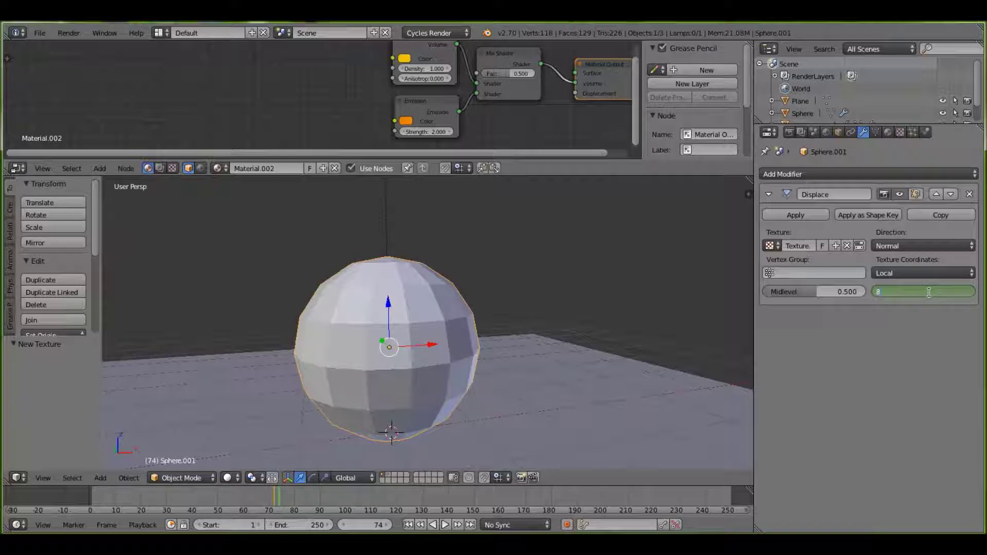
pyautogui.press('Return')
pyautogui.scroll(-5, 531, 329)
pyautogui.moveTo(530, 329); pyautogui.dragTo(607, 381, button='middle')
# Add a Subdivision Surface modifier to the sphere and place it above the Displace modifier
pyautogui.click(797, 175)
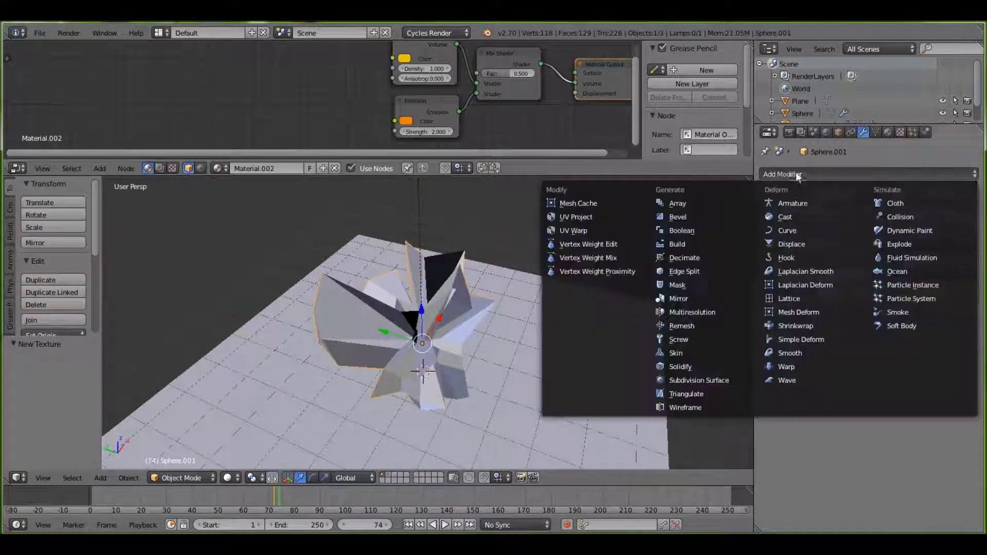
pyautogui.click(715, 379)
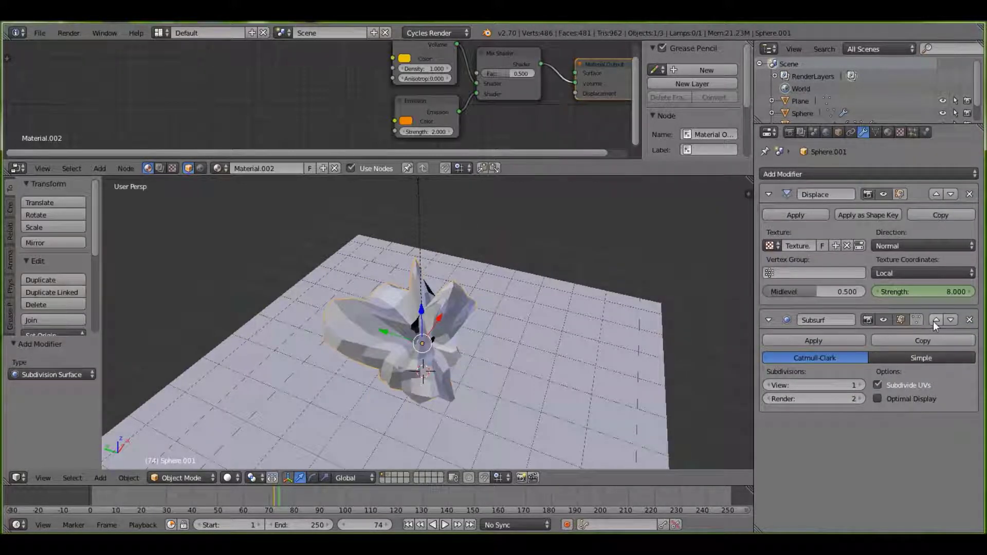
pyautogui.click(936, 321)
pyautogui.moveTo(582, 324); pyautogui.dragTo(545, 270, button='middle')
pyautogui.scroll(-2, 544, 270)
pyautogui.scroll(4, 545, 273)
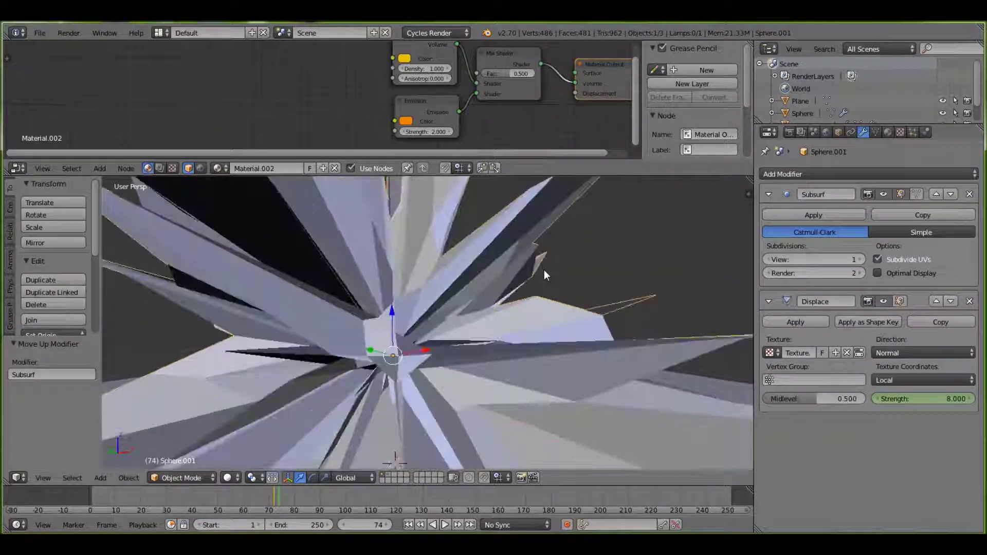
pyautogui.scroll(-5, 546, 273)
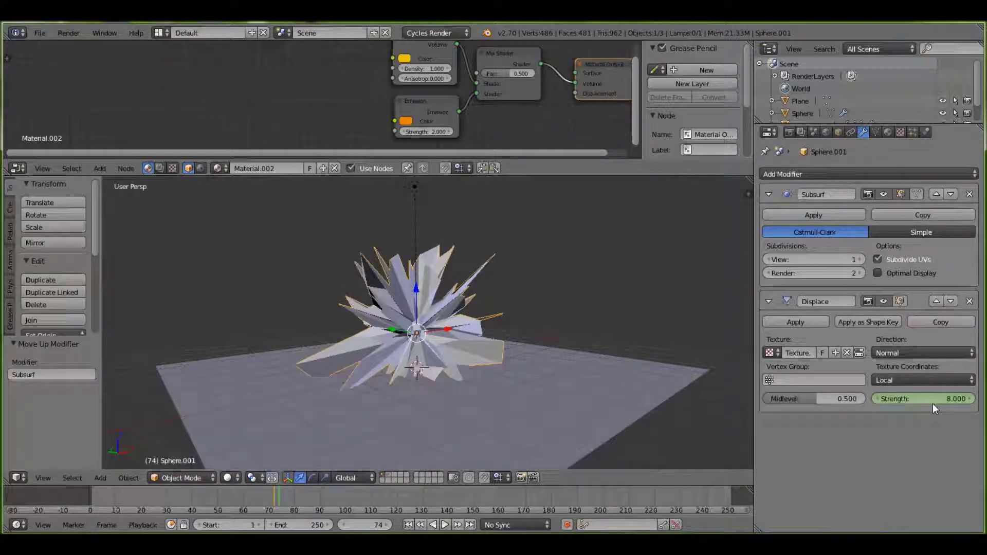
# Keyframe the Displace strength at 8 on frame 74 and at 0 on frame 80, and return to frame 72
pyautogui.press('i')
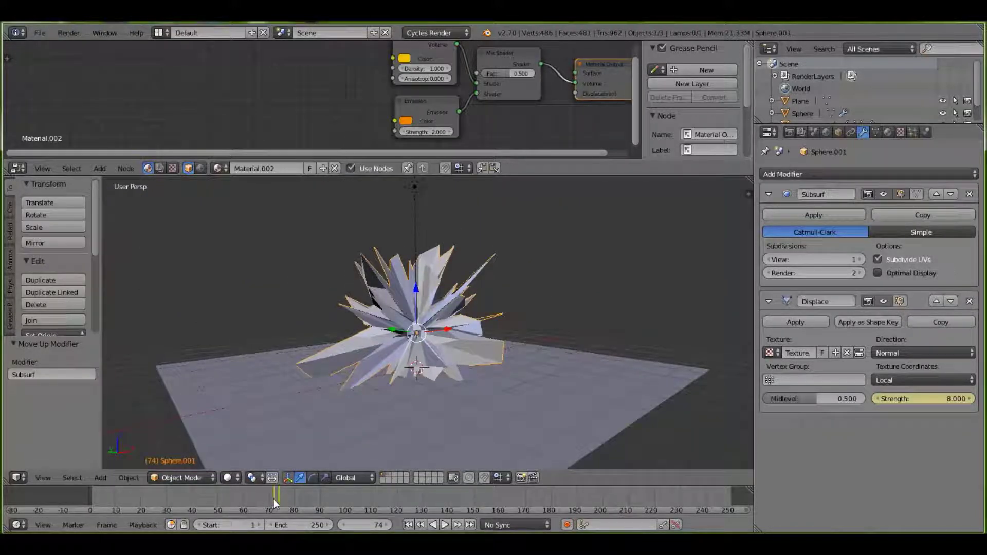
pyautogui.moveTo(277, 499); pyautogui.dragTo(296, 498)
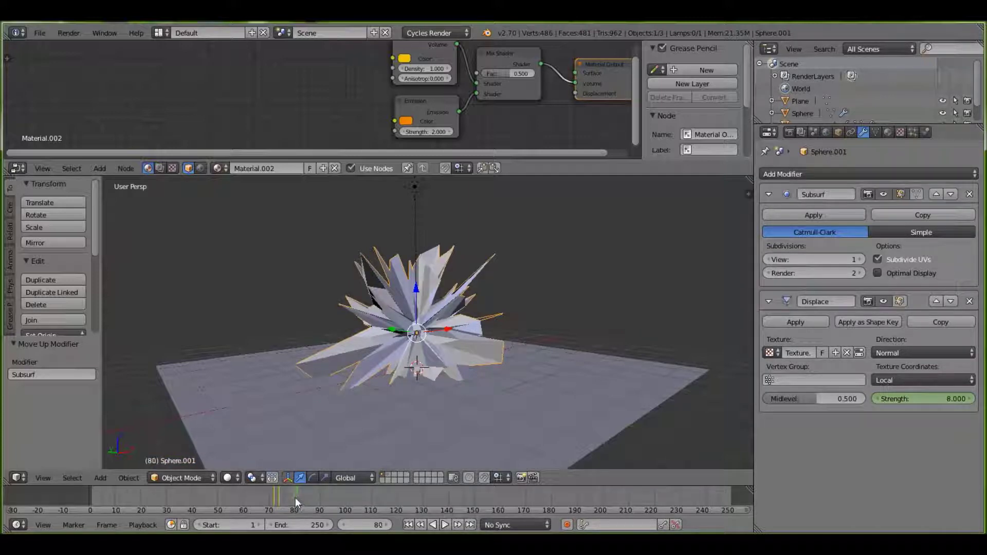
pyautogui.click(938, 400)
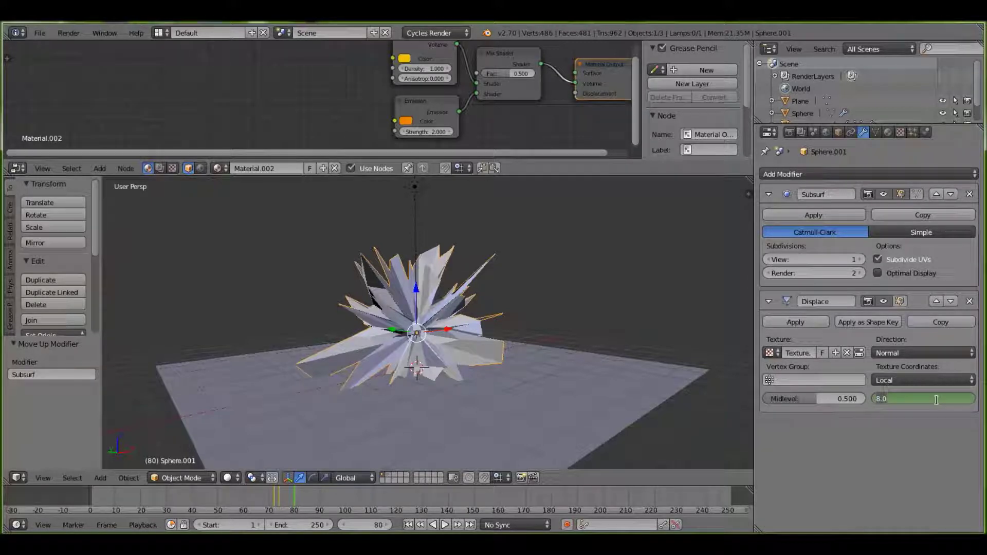
pyautogui.write('0')
pyautogui.press('Return')
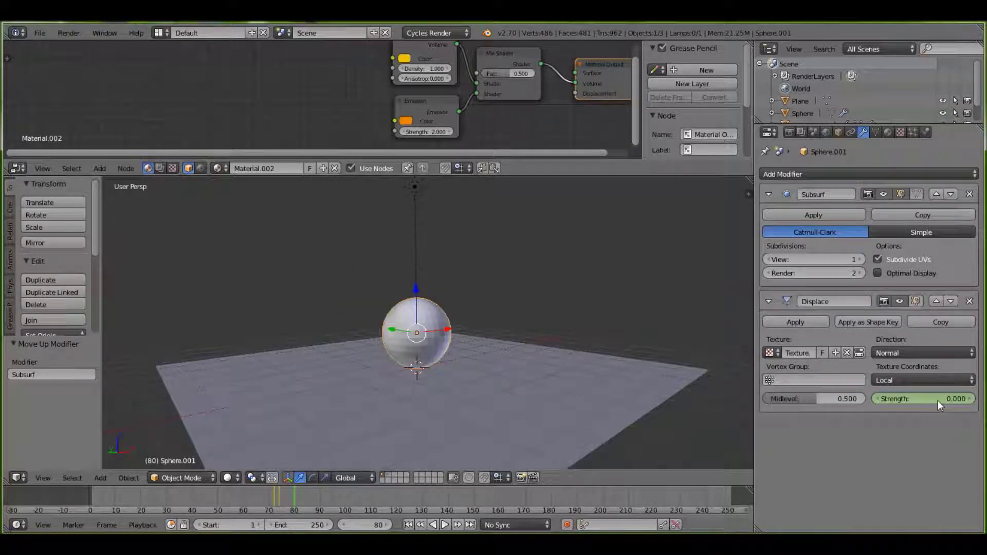
pyautogui.moveTo(283, 499)
pyautogui.mouseDown()
pyautogui.moveTo(262, 501)
pyautogui.moveTo(317, 502)
pyautogui.moveTo(260, 506)
pyautogui.moveTo(275, 507)
pyautogui.mouseUp()
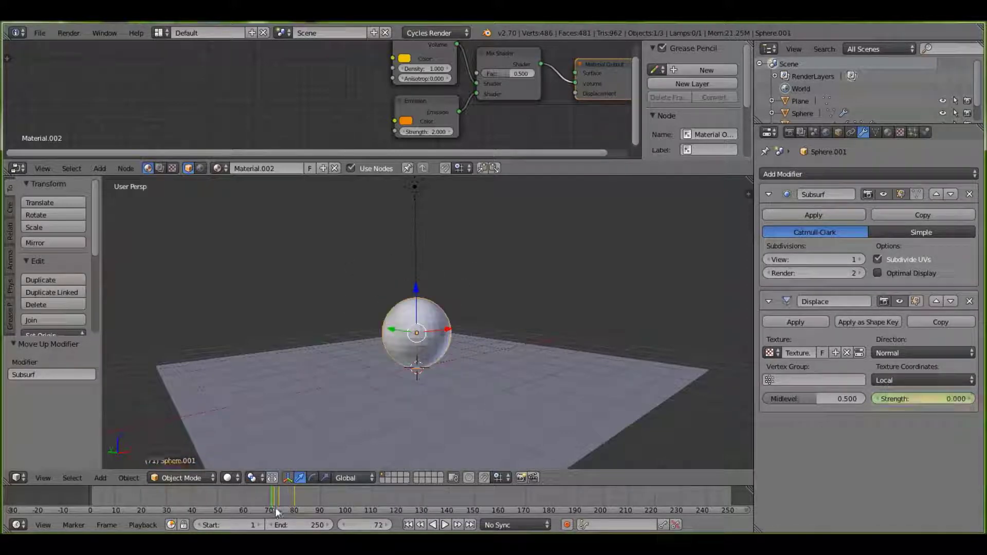
# Enlarge the node editor and frame the sphere's material nodes in it
pyautogui.scroll(5, 401, 329)
pyautogui.moveTo(517, 94); pyautogui.dragTo(514, 119, button='middle')
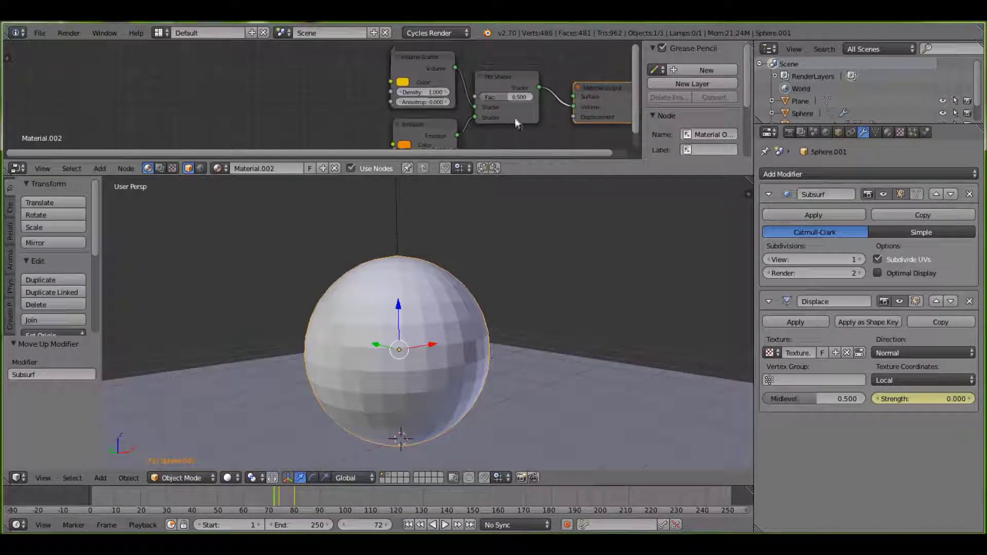
pyautogui.scroll(-2, 394, 76)
pyautogui.scroll(-1, 354, 75)
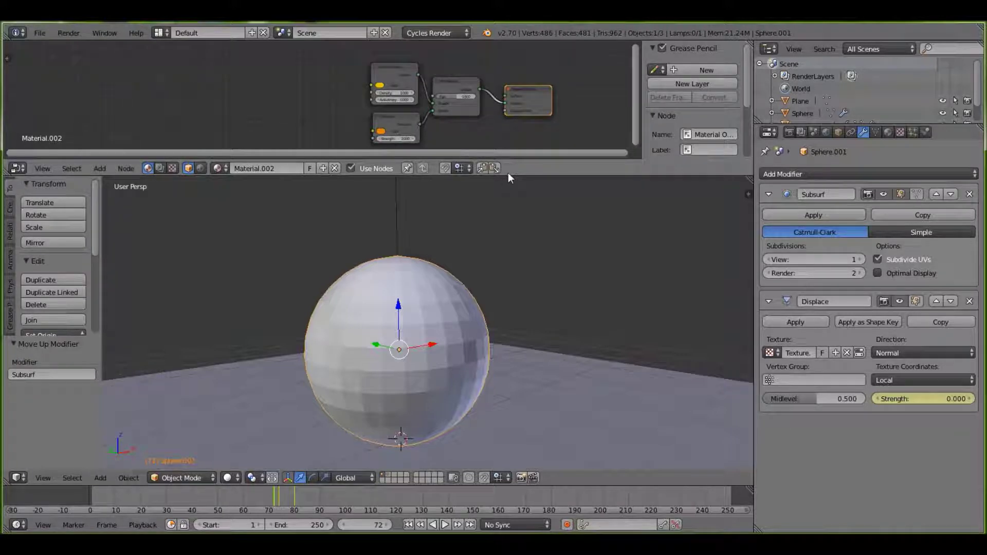
pyautogui.moveTo(509, 175); pyautogui.dragTo(507, 259)
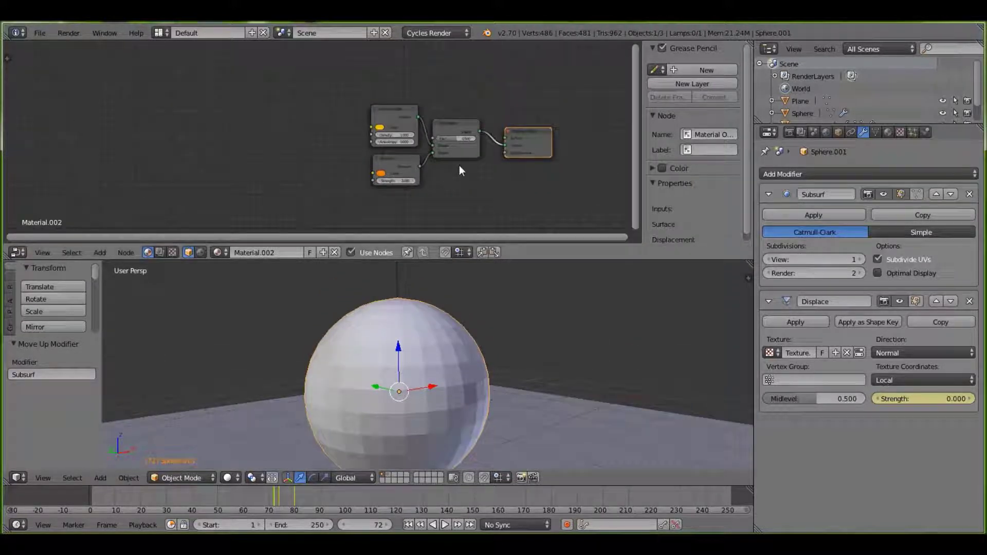
pyautogui.scroll(5, 461, 171)
pyautogui.moveTo(430, 169); pyautogui.dragTo(285, 163, button='middle')
# Spread out the material nodes and insert a duplicate of the Mix Shader between the original and the Material Output
pyautogui.moveTo(233, 82); pyautogui.dragTo(422, 201)
pyautogui.press('g')
pyautogui.click(328, 168)
pyautogui.click(393, 143)
pyautogui.moveTo(392, 136); pyautogui.dragTo(576, 169)
pyautogui.click(265, 97)
pyautogui.hotkey('shift', 'd')
pyautogui.click(441, 130)
# Add a Transparent BSDF and link it to the second Shader input of the duplicated Mix Shader
pyautogui.hotkey('shift', 'a')
pyautogui.moveTo(278, 201)
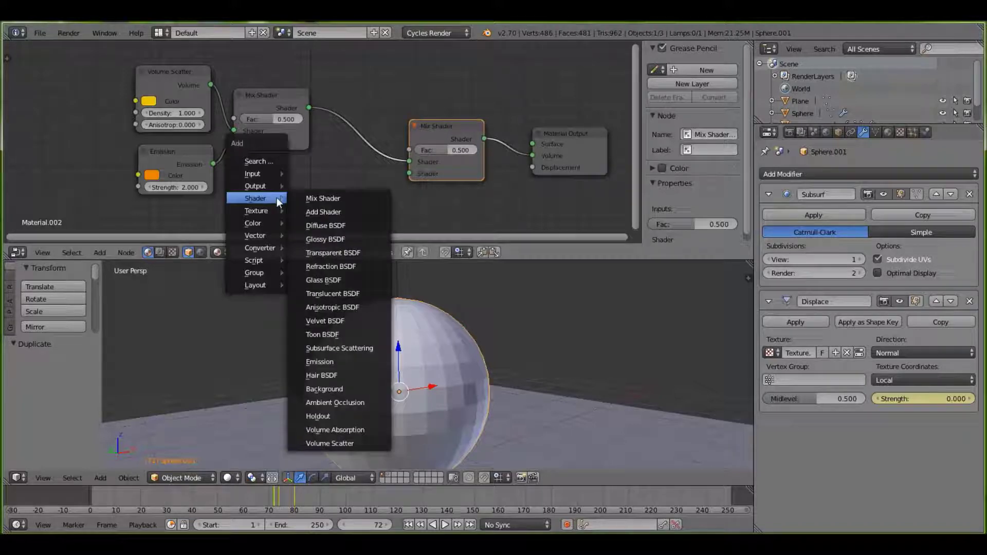
pyautogui.moveTo(360, 180); pyautogui.dragTo(375, 144, button='middle')
pyautogui.moveTo(368, 165); pyautogui.dragTo(424, 138)
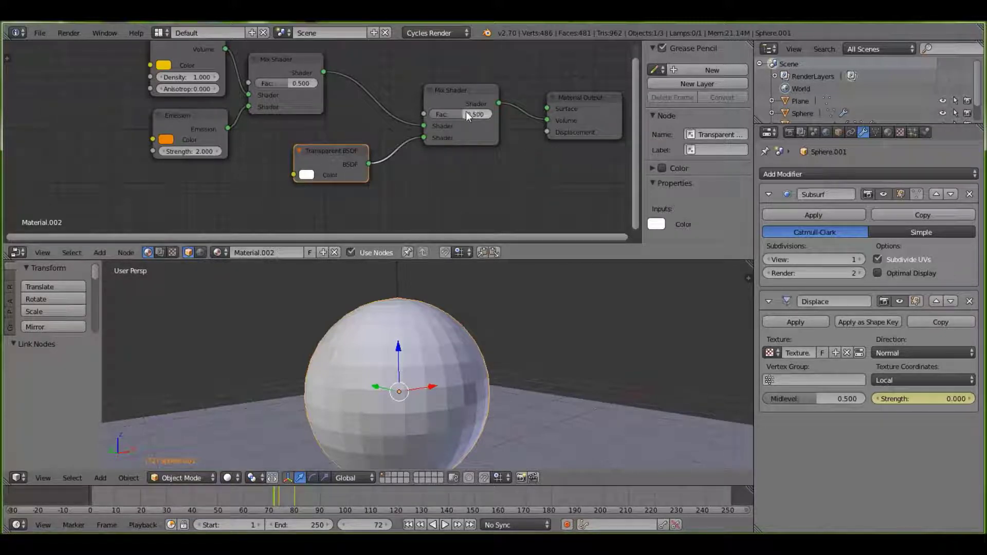
# Try the duplicated Mix Shader's factor at 1 and 0 in rendered shading, and keyframe it at 1 on frame 72
pyautogui.moveTo(465, 115); pyautogui.dragTo(510, 115)
pyautogui.hotkey('shift', 'z')
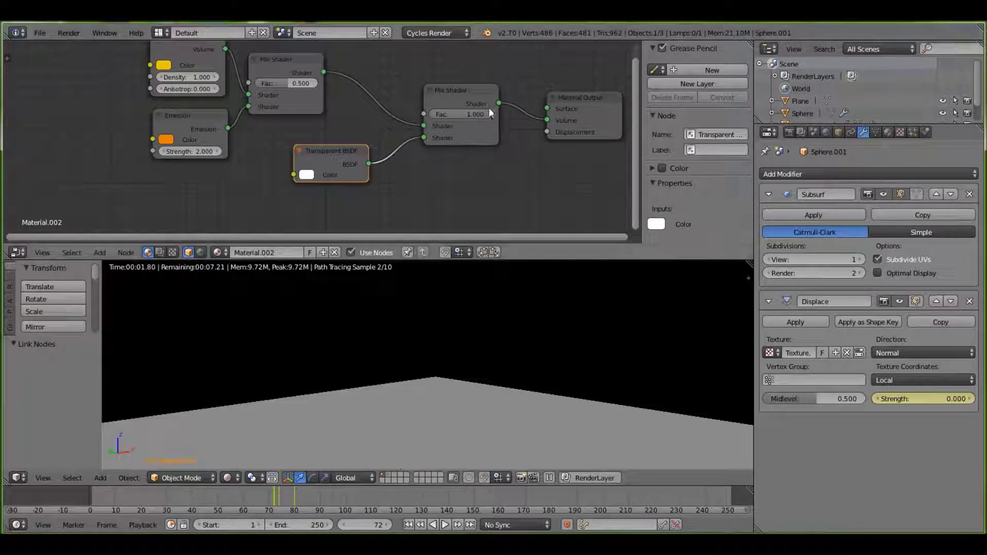
pyautogui.moveTo(463, 114); pyautogui.dragTo(294, 225)
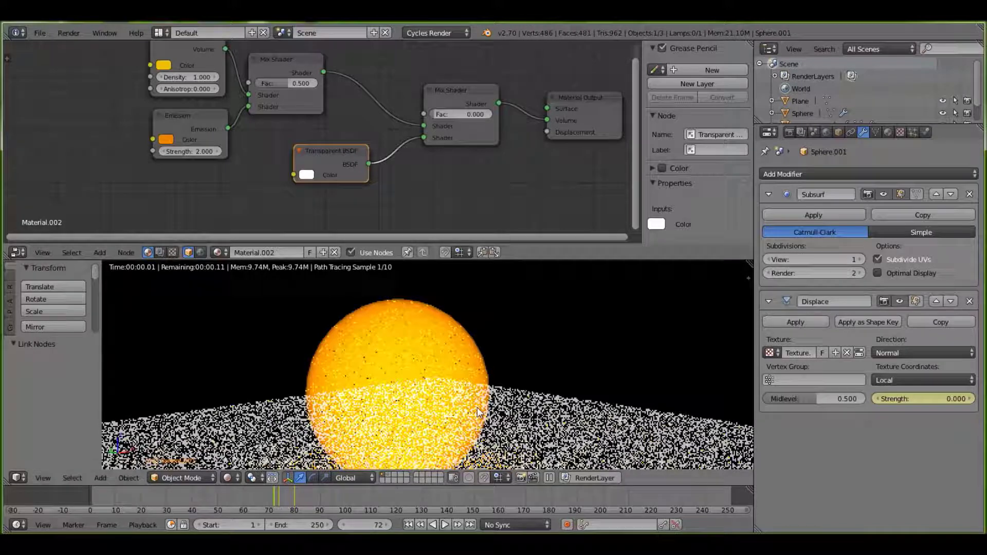
pyautogui.moveTo(456, 114); pyautogui.dragTo(493, 115)
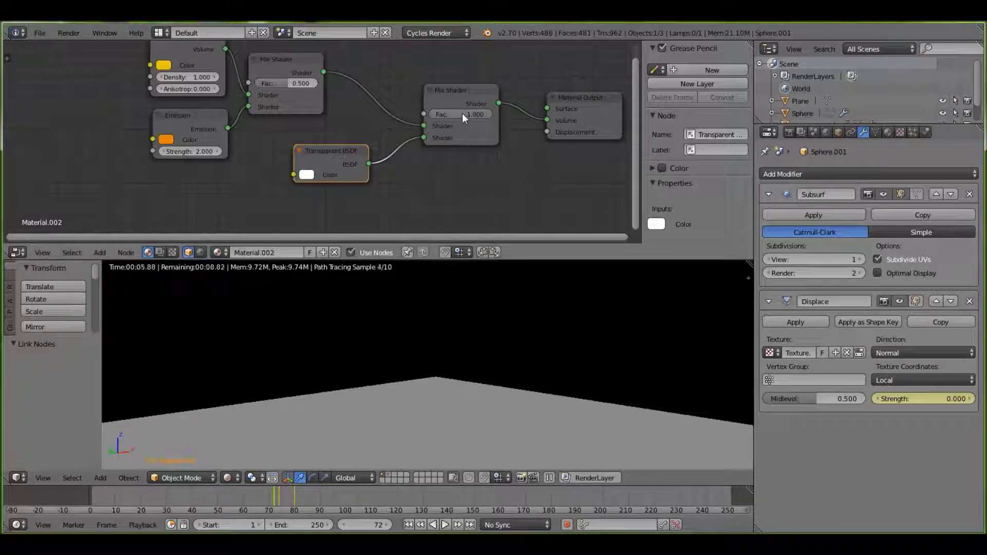
pyautogui.press('i')
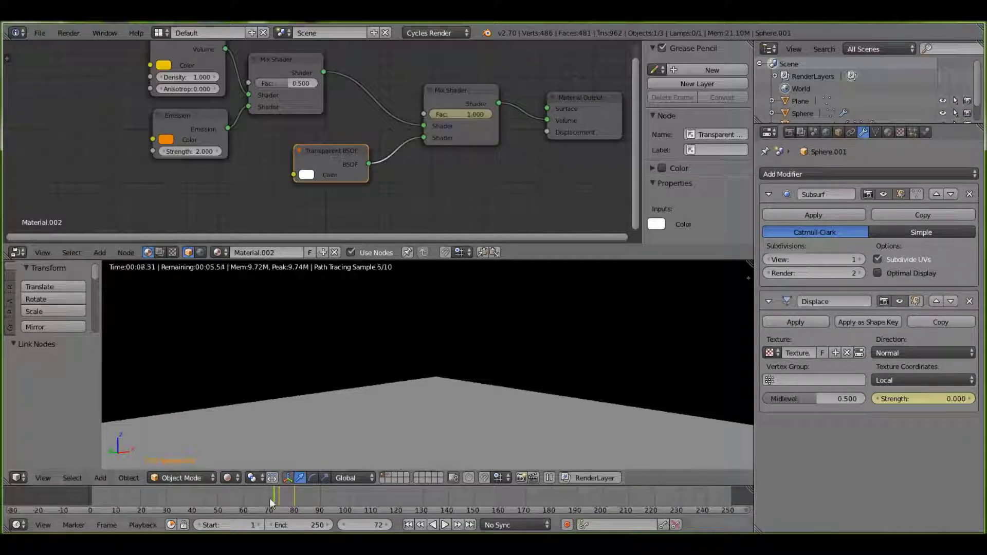
# Go to frame 74 and keyframe the duplicated Mix Shader's factor at 0
pyautogui.click(277, 498)
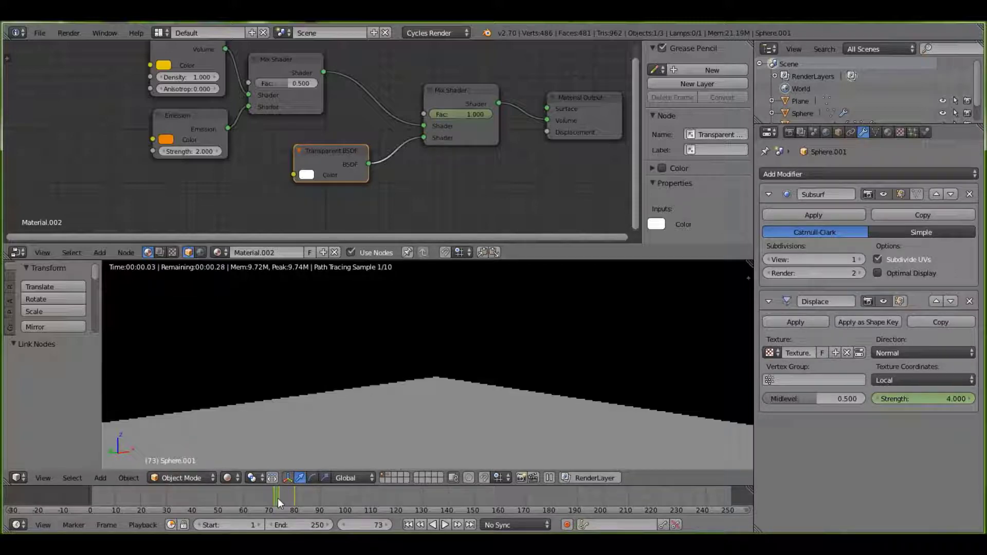
pyautogui.click(280, 499)
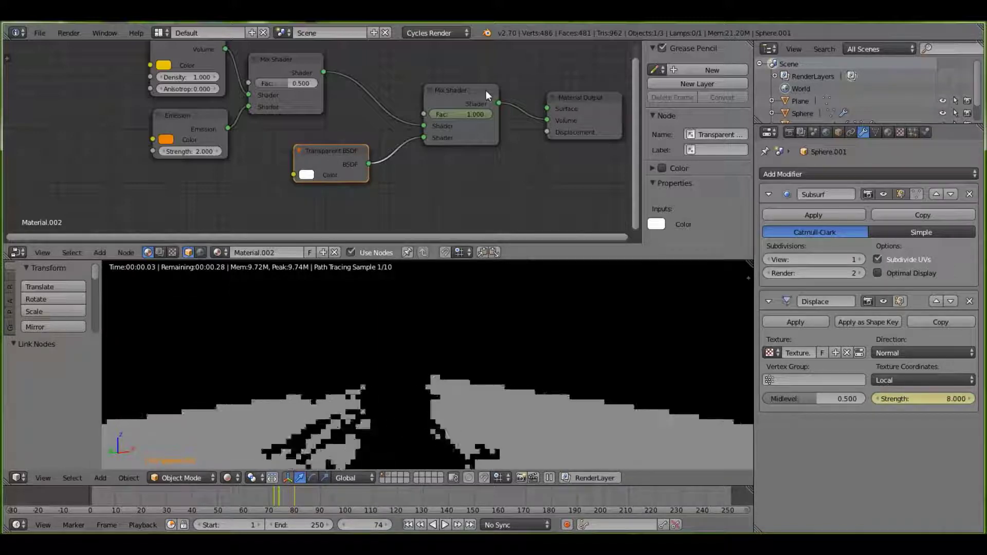
pyautogui.click(470, 113)
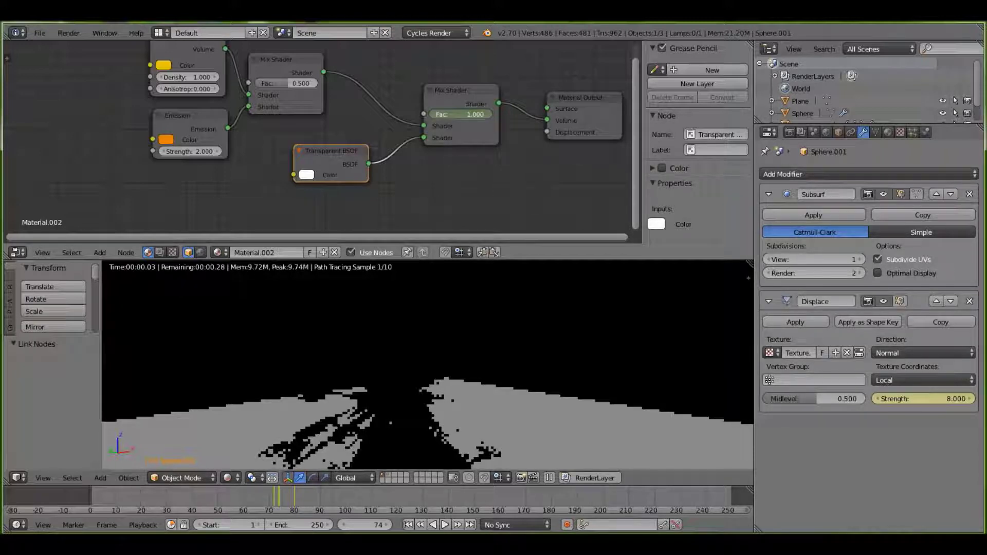
pyautogui.press('i')
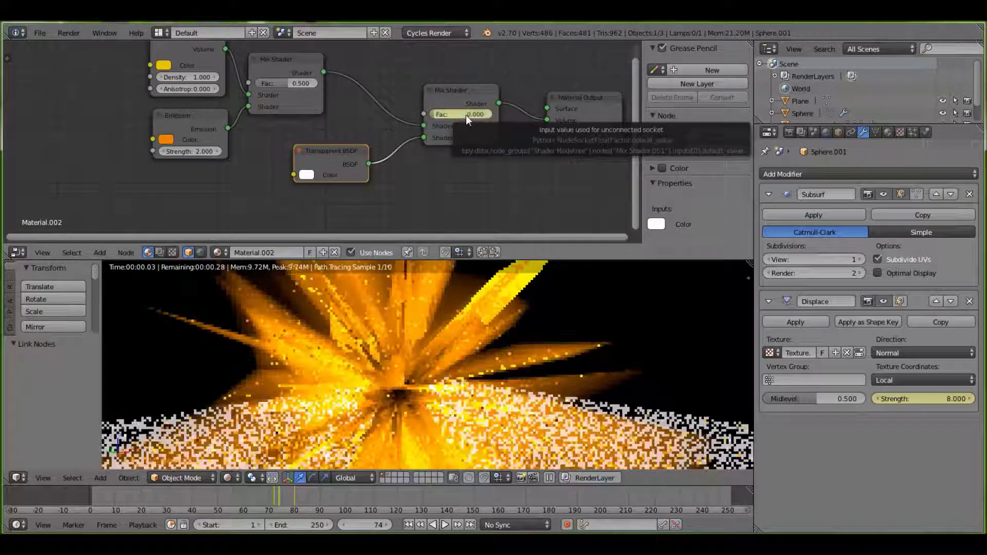
# Keyframe the duplicated Mix Shader's factor at 1 on frame 77, and scrub back to frame 73 to check the fireball
pyautogui.click(292, 498)
pyautogui.moveTo(294, 499); pyautogui.dragTo(287, 498)
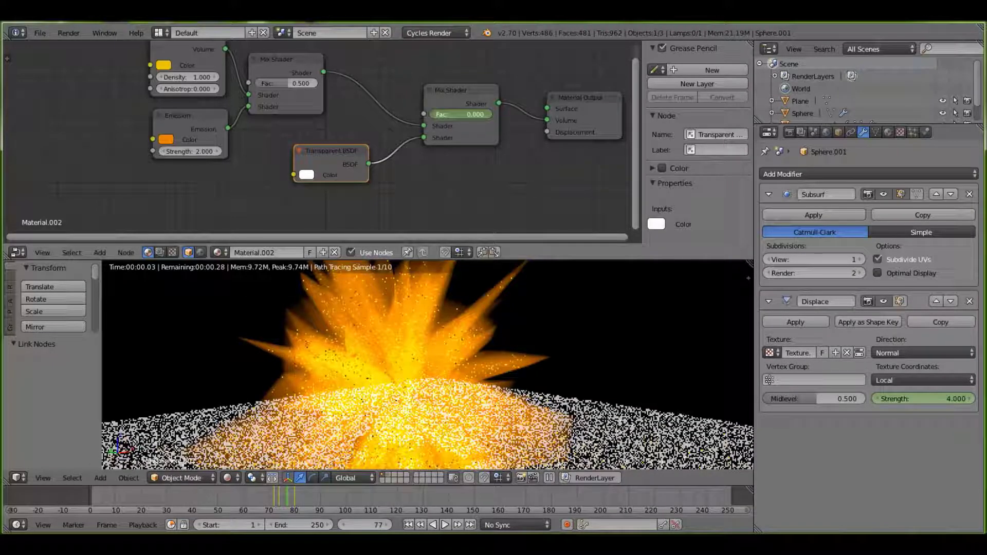
pyautogui.moveTo(452, 115); pyautogui.dragTo(467, 116)
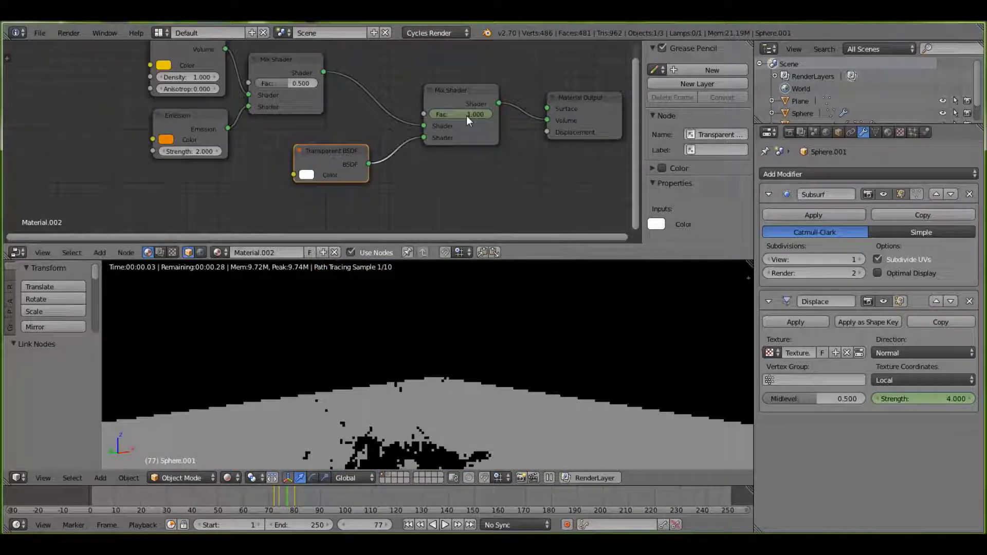
pyautogui.click(276, 492)
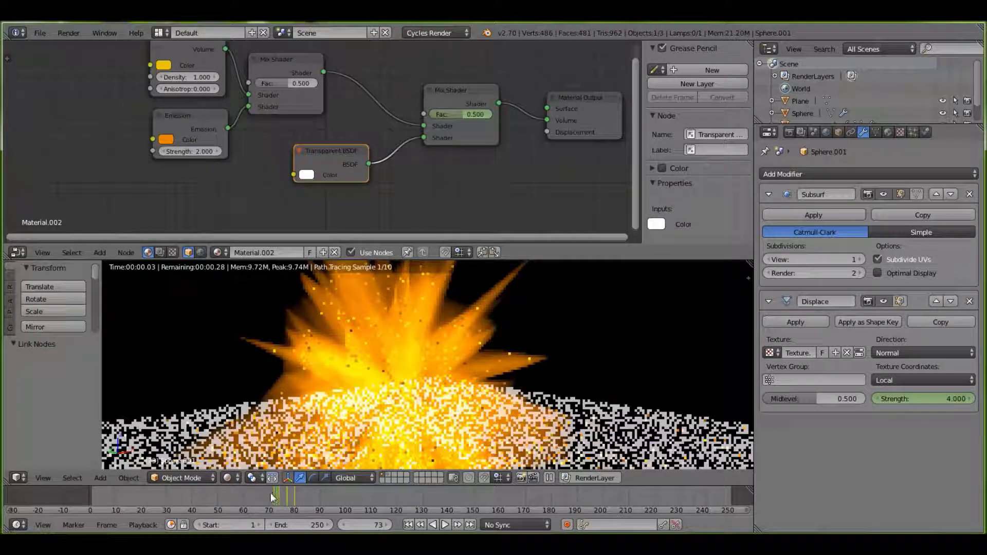
# Scrub to about frame 81 to check the fireball in rendered shading, and return to solid shading
pyautogui.moveTo(286, 497); pyautogui.dragTo(297, 495)
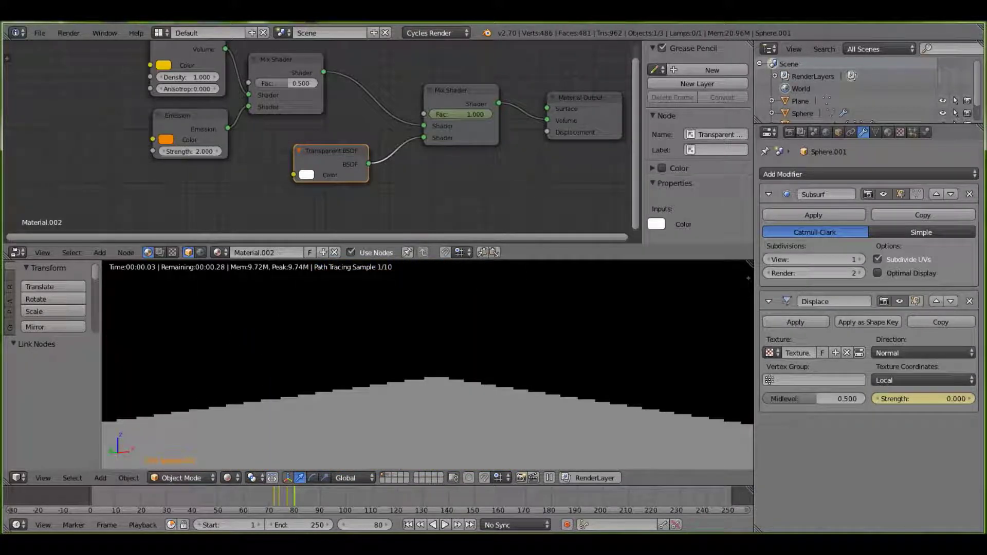
pyautogui.hotkey('shift', 'z')
pyautogui.scroll(-6, 415, 425)
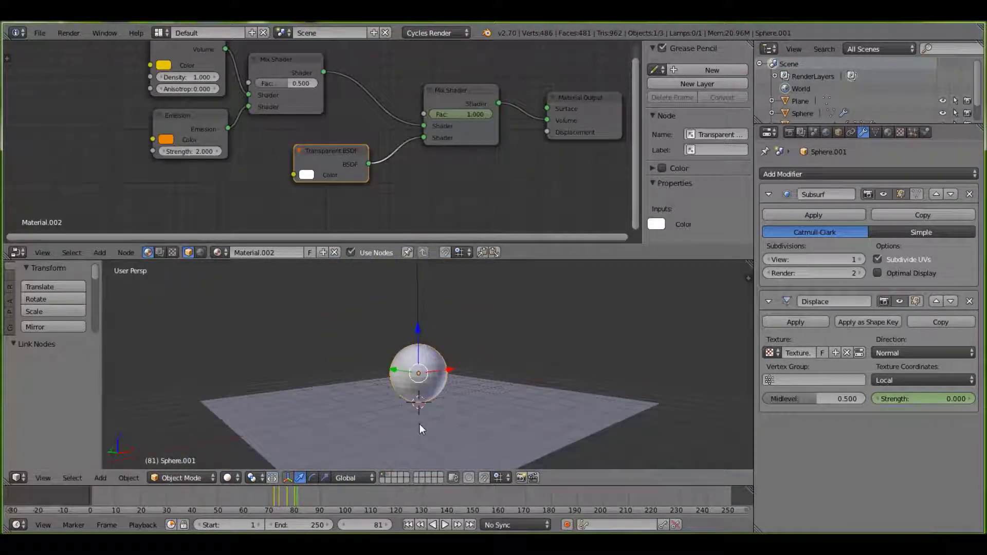
pyautogui.scroll(8, 434, 427)
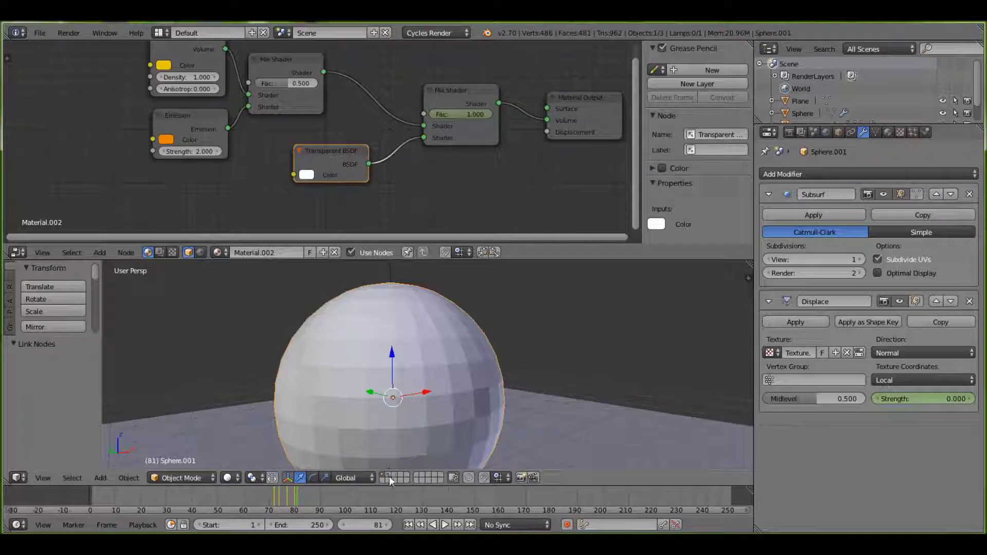
# Show the fragments' layer, go to frame 67, and move the exploding sphere to layer 1
pyautogui.click(390, 480)
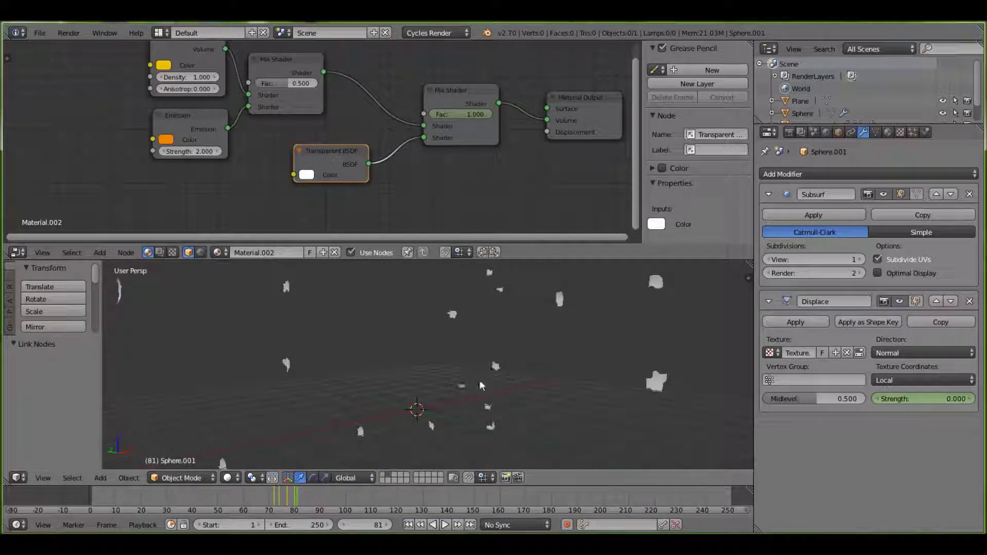
pyautogui.click(241, 499)
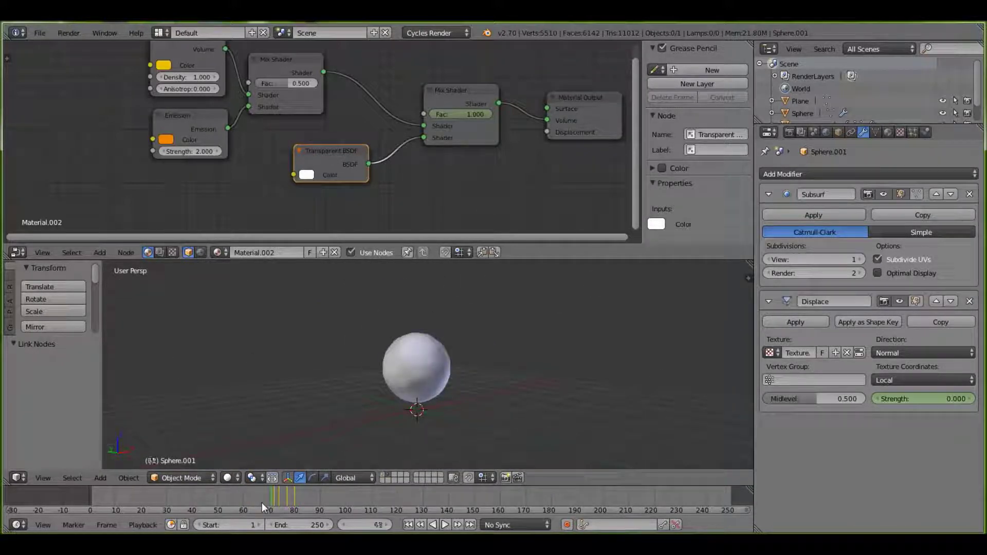
pyautogui.click(261, 502)
pyautogui.rightClick(412, 380)
pyautogui.press('m')
pyautogui.press('1')
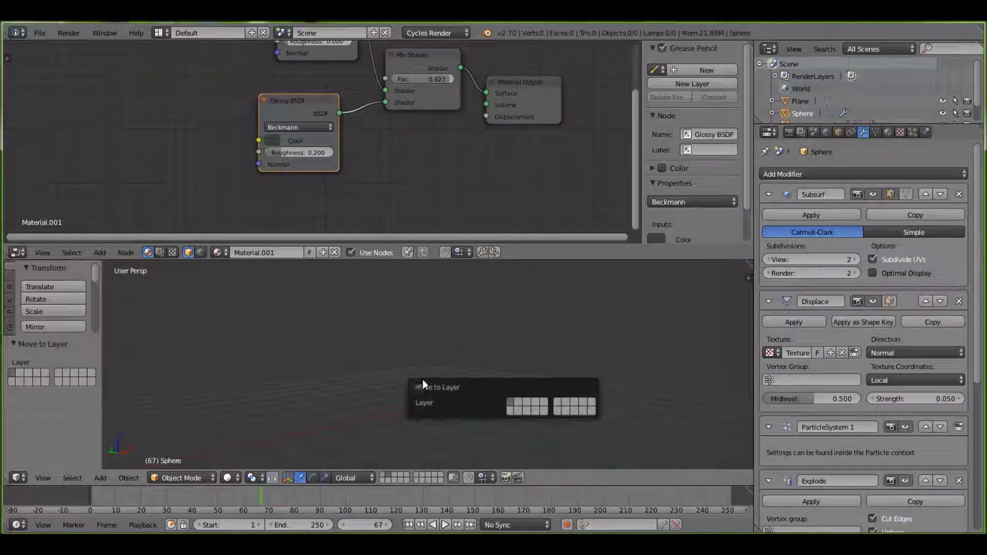
pyautogui.press('1')
# Move the exploding sphere down about 0.22 along Z to line it up with the fireball sphere
pyautogui.scroll(2, 423, 411)
pyautogui.scroll(-1, 422, 400)
pyautogui.scroll(1, 423, 400)
pyautogui.rightClick(412, 360)
pyautogui.moveTo(412, 331)
pyautogui.keyDown('ctrl'); pyautogui.mouseDown()
pyautogui.moveTo(421, 297)
pyautogui.moveTo(409, 353)
pyautogui.moveTo(421, 332)
pyautogui.mouseUp(); pyautogui.keyUp('ctrl')
pyautogui.rightClick(419, 324)
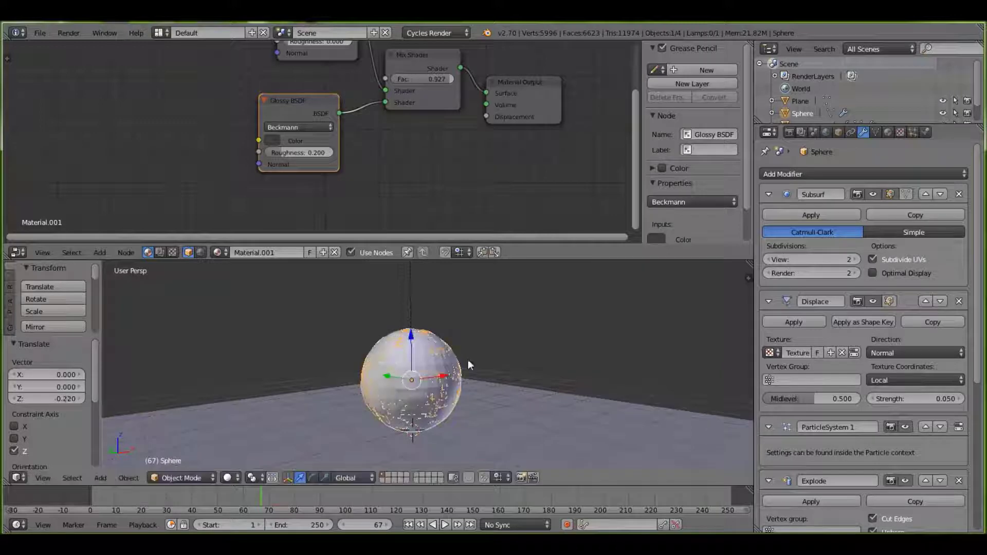
# Examine up close and from a distance how the exploding sphere and the fireball sphere overlap
pyautogui.scroll(-2, 583, 373)
pyautogui.scroll(6, 583, 372)
pyautogui.moveTo(583, 372); pyautogui.dragTo(533, 349, button='middle')
pyautogui.scroll(-4, 566, 380)
pyautogui.scroll(-3, 496, 384)
pyautogui.scroll(2, 482, 382)
pyautogui.scroll(5, 481, 383)
pyautogui.scroll(-8, 533, 344)
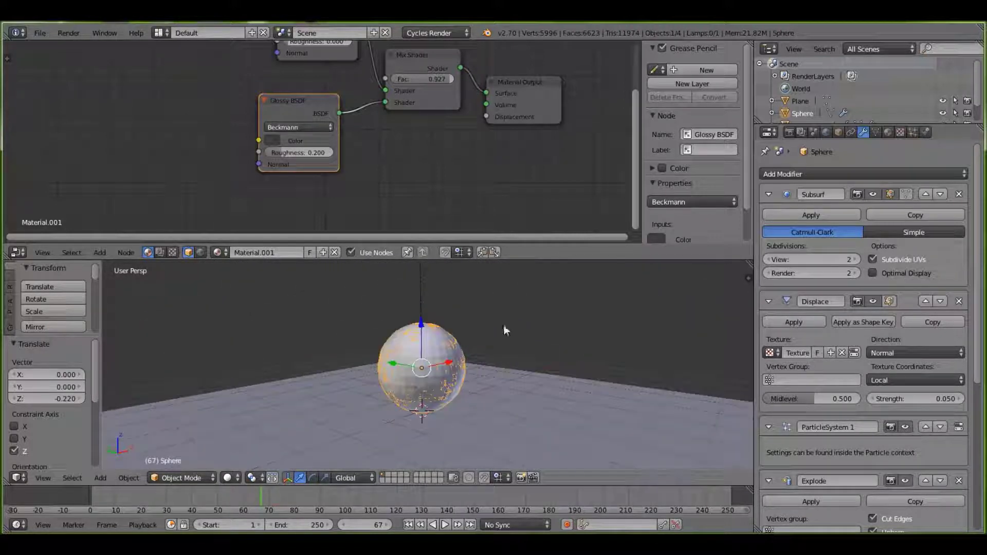
# Preview the explosion in rendered shading up to frame 74, and return to solid shading
pyautogui.scroll(5, 464, 338)
pyautogui.hotkey('shift', 'z')
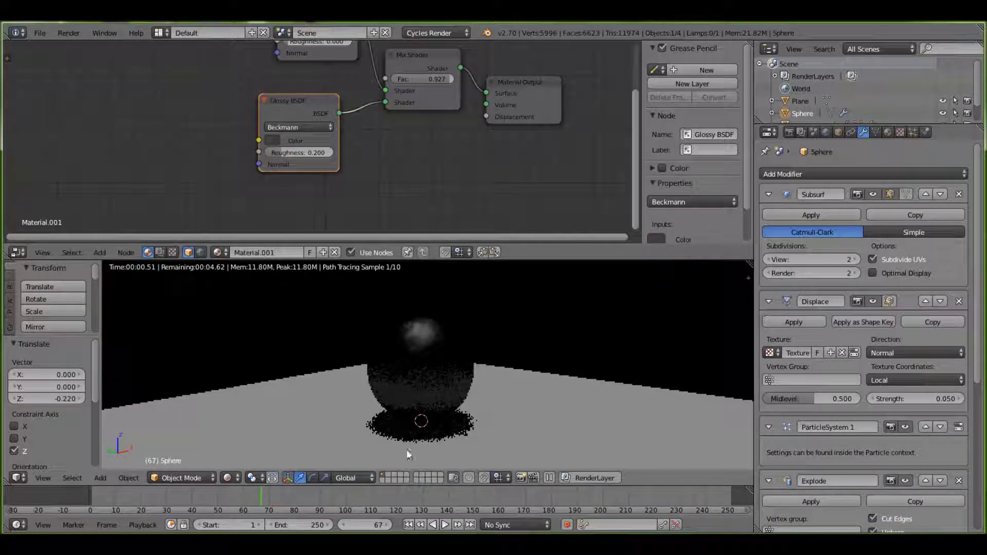
pyautogui.click(270, 497)
pyautogui.click(271, 496)
pyautogui.click(278, 496)
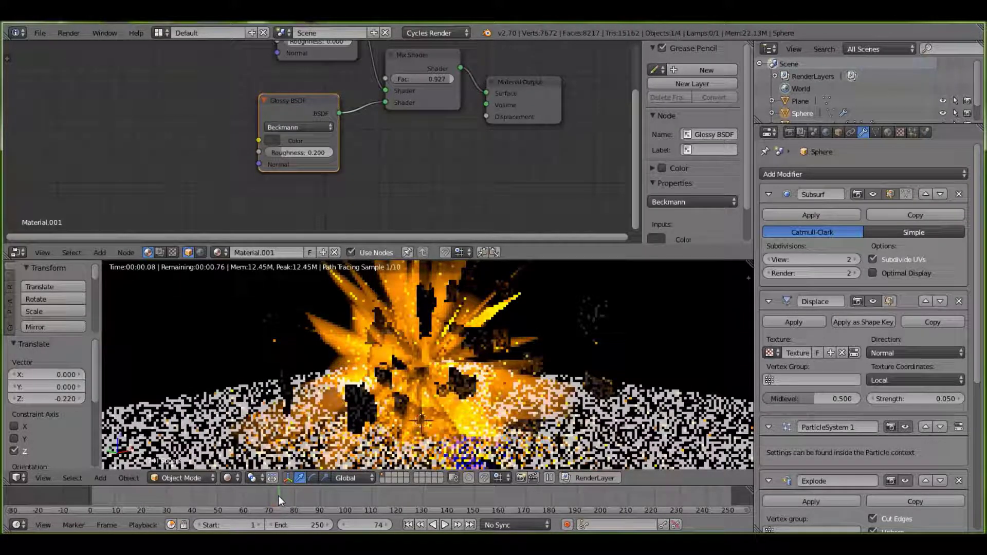
pyautogui.hotkey('shift', 'z')
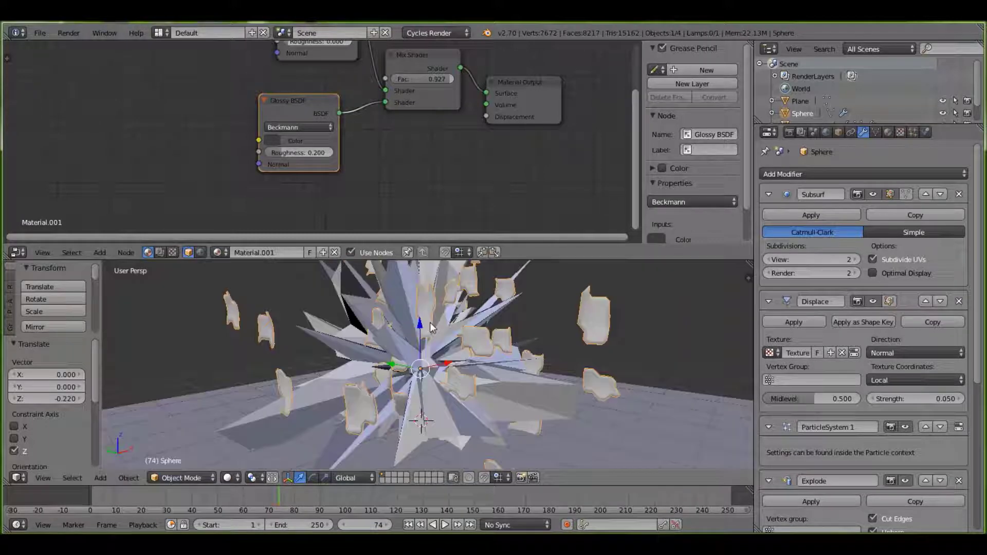
pyautogui.scroll(-5, 479, 331)
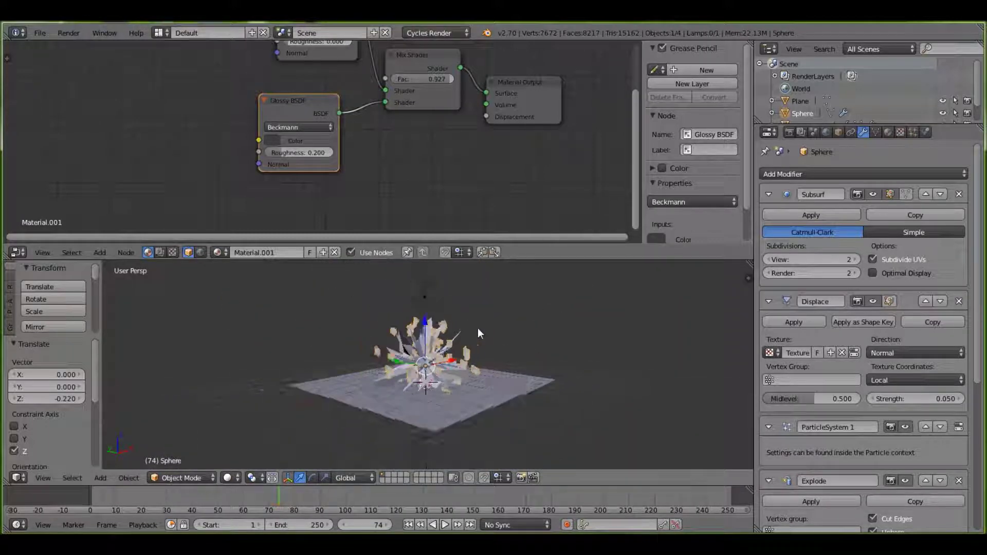
pyautogui.press('2')
pyautogui.hotkey('shift', 'a')
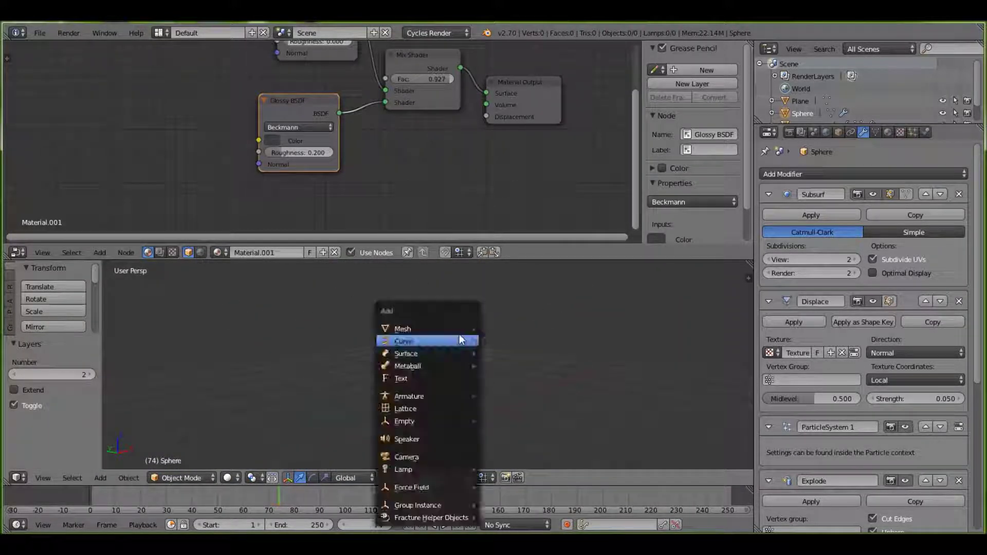
pyautogui.click(383, 475)
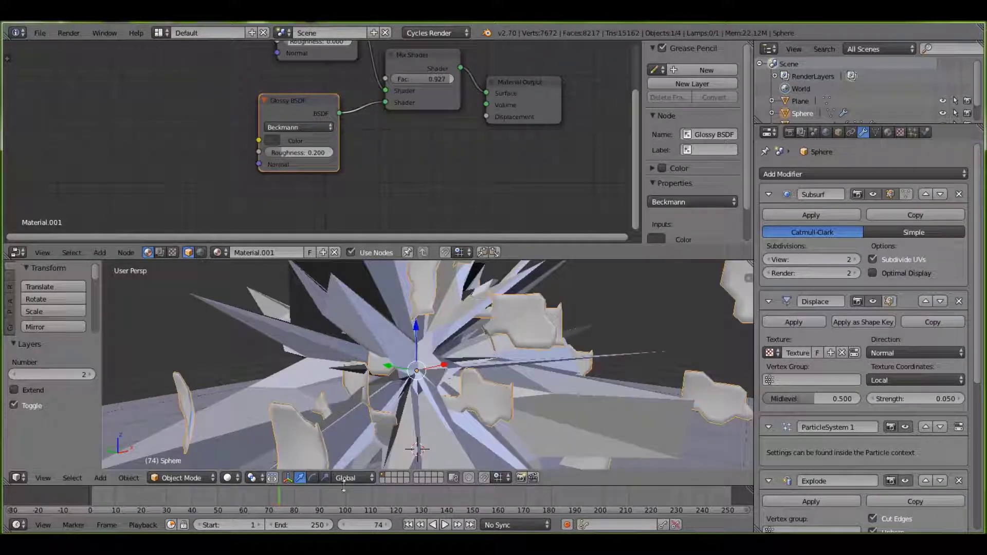
# Go to frame 27 and scale the exploding sphere up by about 1.071
pyautogui.click(161, 510)
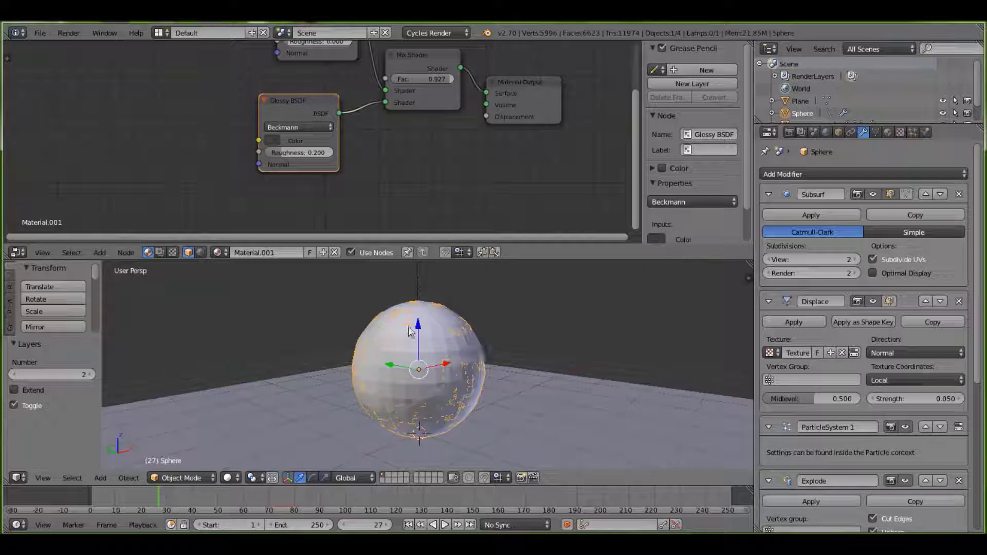
pyautogui.moveTo(410, 332); pyautogui.dragTo(412, 346, button='middle')
pyautogui.press('s')
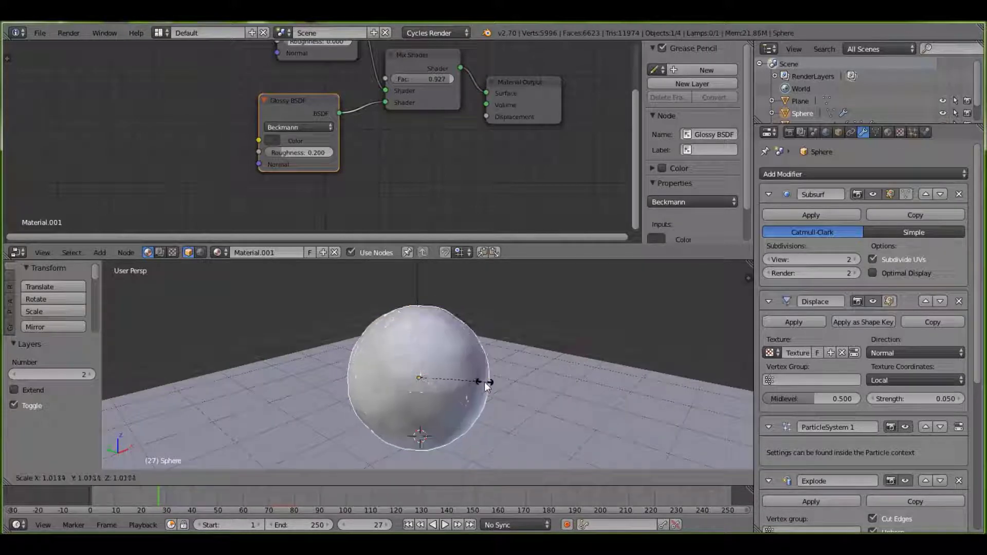
pyautogui.click(495, 388)
# Add a Path curve and raise it above the sphere
pyautogui.scroll(3, 520, 396)
pyautogui.moveTo(535, 397); pyautogui.dragTo(496, 337, button='middle')
pyautogui.hotkey('shift', 'a')
pyautogui.moveTo(480, 328)
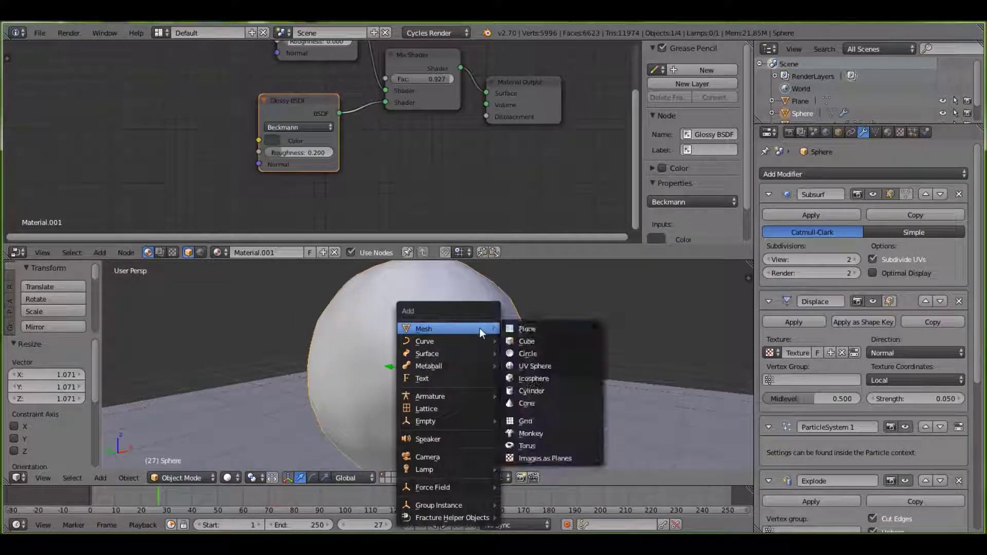
pyautogui.moveTo(455, 340)
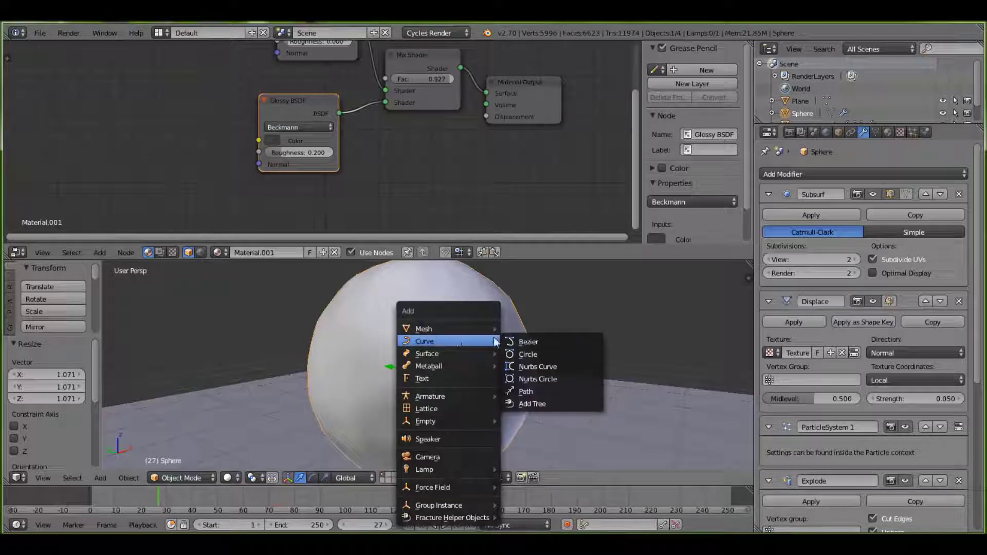
pyautogui.click(539, 394)
pyautogui.scroll(-7, 439, 359)
pyautogui.moveTo(427, 355); pyautogui.dragTo(450, 271)
# Bend the path into an S by moving its middle control point about 1.8 and the neighbouring one about 1.2 oppositely along Y
pyautogui.scroll(3, 450, 270)
pyautogui.moveTo(505, 318); pyautogui.dragTo(533, 342, button='middle')
pyautogui.press('Tab')
pyautogui.moveTo(435, 309); pyautogui.dragTo(441, 321, button='middle')
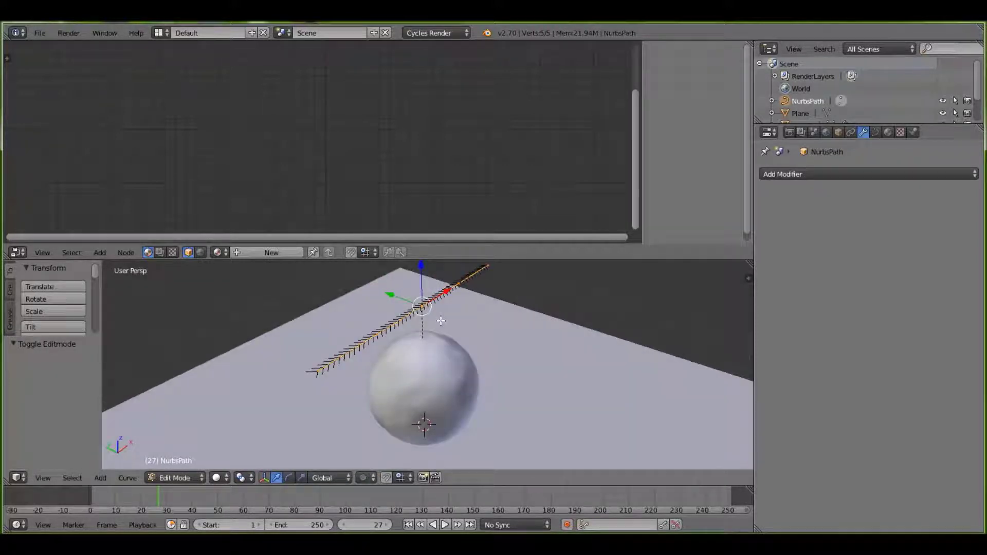
pyautogui.moveTo(392, 294); pyautogui.dragTo(485, 329)
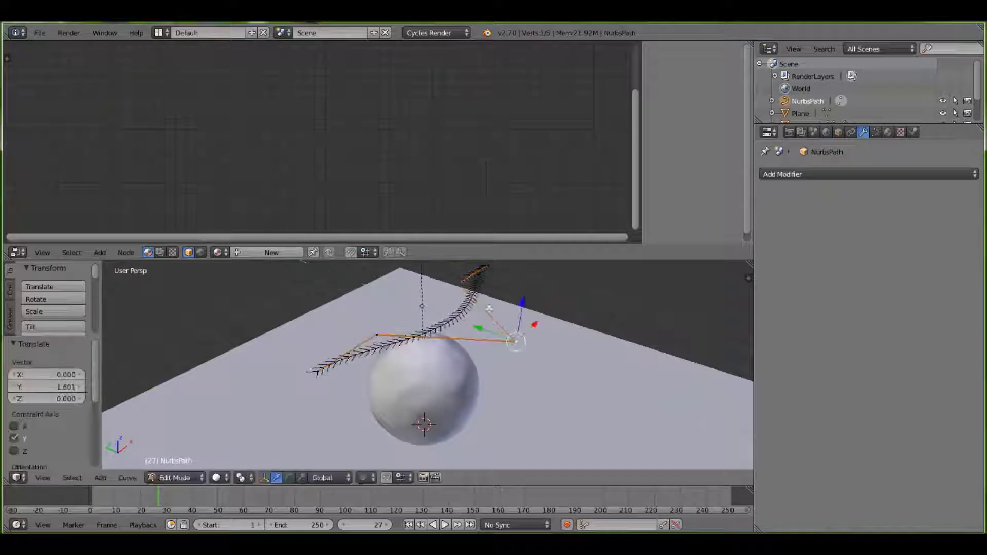
pyautogui.rightClick(457, 283)
pyautogui.moveTo(425, 276); pyautogui.dragTo(373, 465)
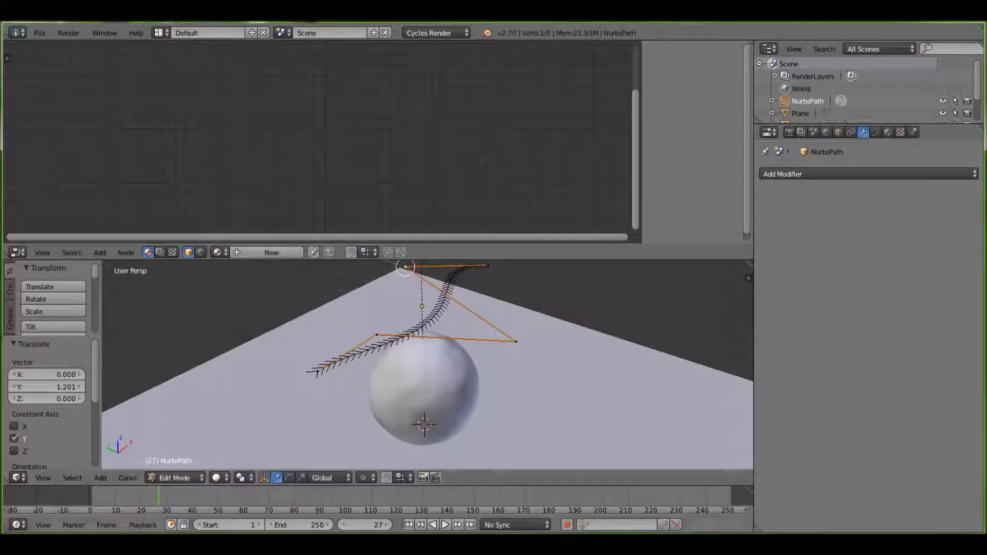
pyautogui.press('Tab')
# Rotate the path so that it stands roughly upright above the sphere
pyautogui.moveTo(467, 341); pyautogui.dragTo(491, 335, button='middle')
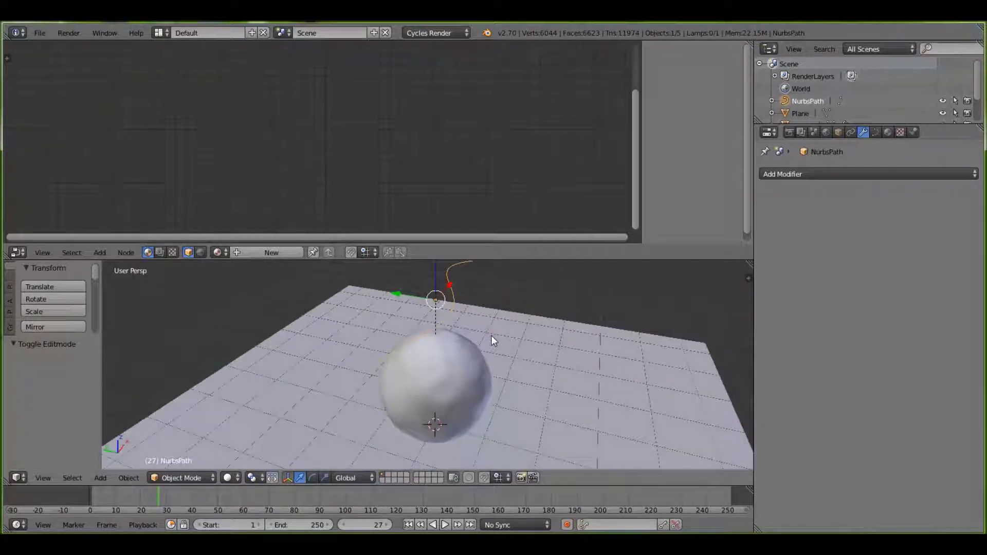
pyautogui.press('r')
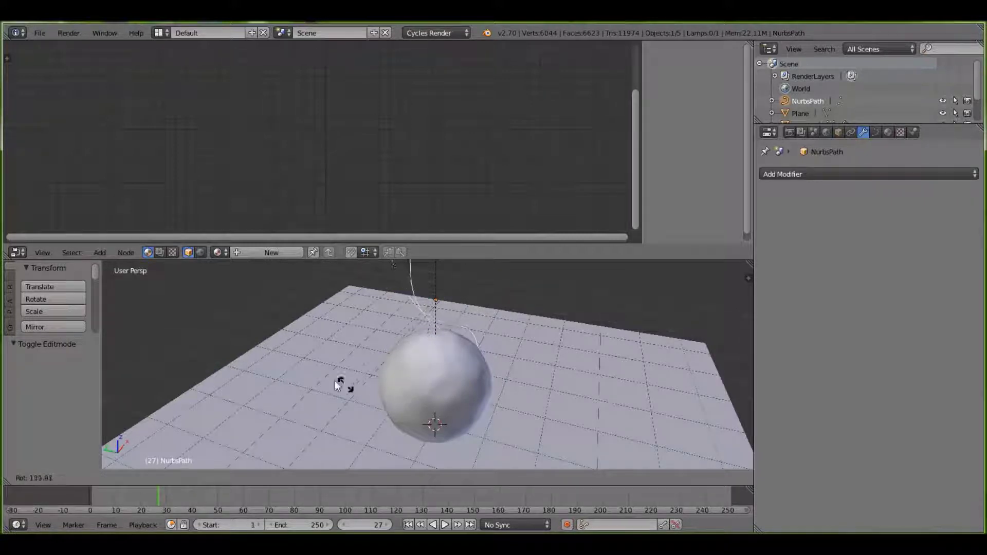
pyautogui.click(363, 394)
pyautogui.moveTo(363, 394); pyautogui.dragTo(381, 316, button='middle')
pyautogui.scroll(5, 380, 316)
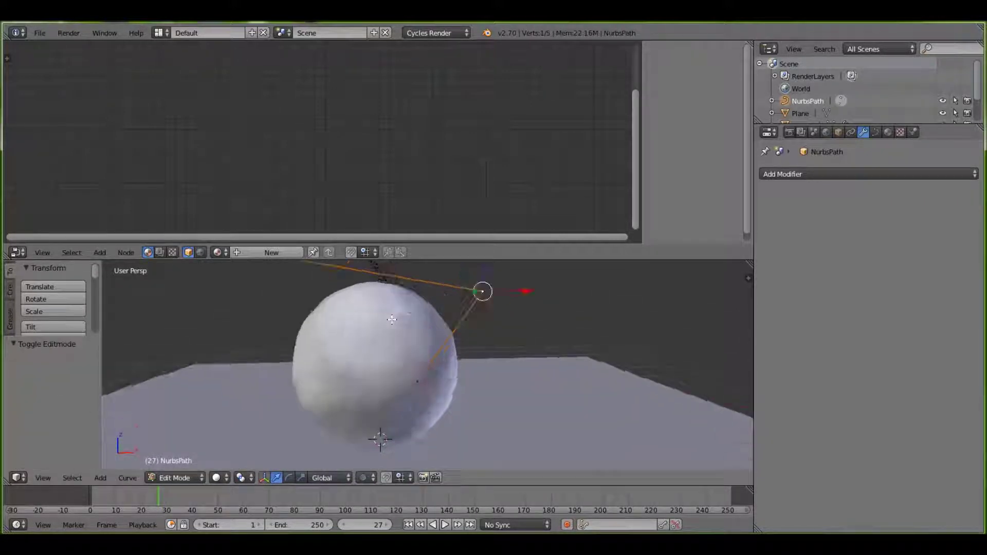
# Raise the path's lowest control point to the top of the sphere and pull its neighbour inwards along X
pyautogui.press('Tab')
pyautogui.scroll(-1, 429, 371)
pyautogui.scroll(-3, 429, 371)
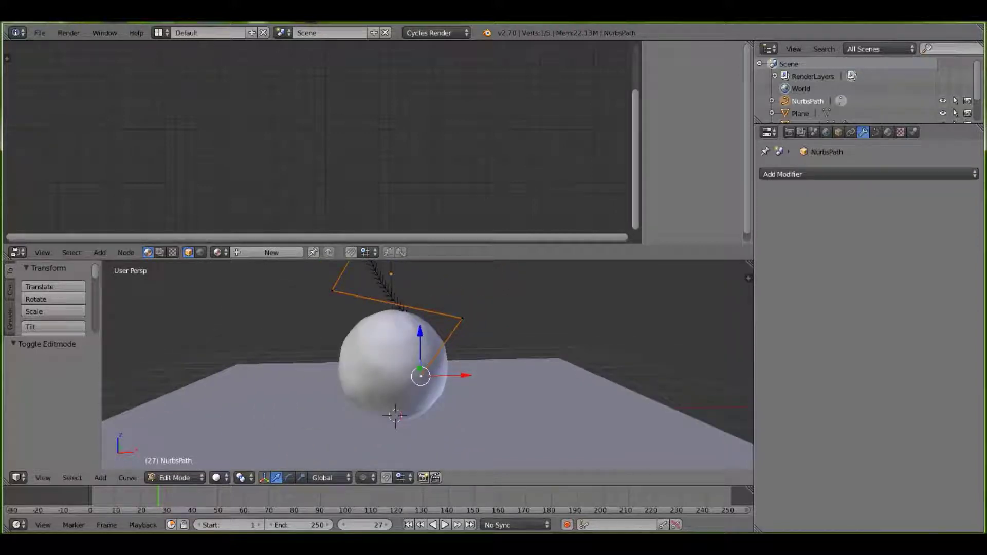
pyautogui.moveTo(421, 331); pyautogui.dragTo(418, 287)
pyautogui.moveTo(504, 320); pyautogui.dragTo(427, 307)
pyautogui.press('Tab')
pyautogui.scroll(-2, 427, 308)
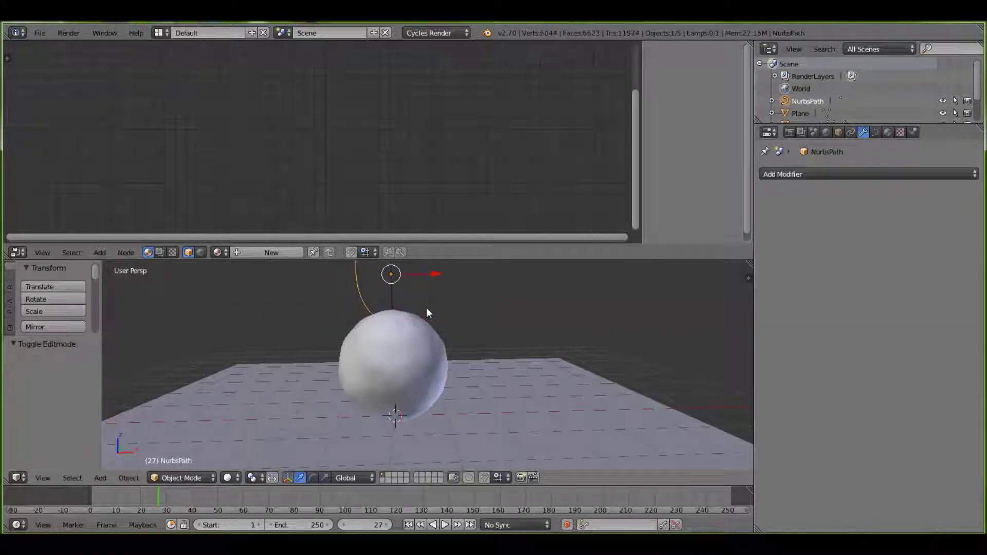
# Shift a control point of the path along X and move an upper one about 0.5 along Z
pyautogui.press('Tab')
pyautogui.scroll(-2, 427, 314)
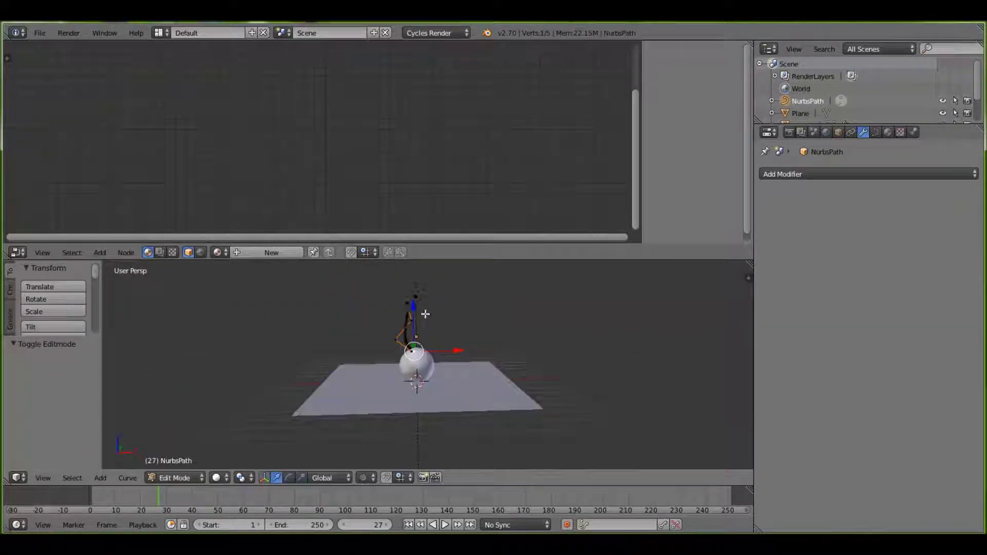
pyautogui.moveTo(452, 320); pyautogui.dragTo(477, 321)
pyautogui.rightClick(408, 300)
pyautogui.scroll(-1, 407, 275)
pyautogui.moveTo(408, 273)
pyautogui.mouseDown()
pyautogui.moveTo(411, 292)
pyautogui.moveTo(410, 283)
pyautogui.mouseUp()
pyautogui.scroll(6, 424, 314)
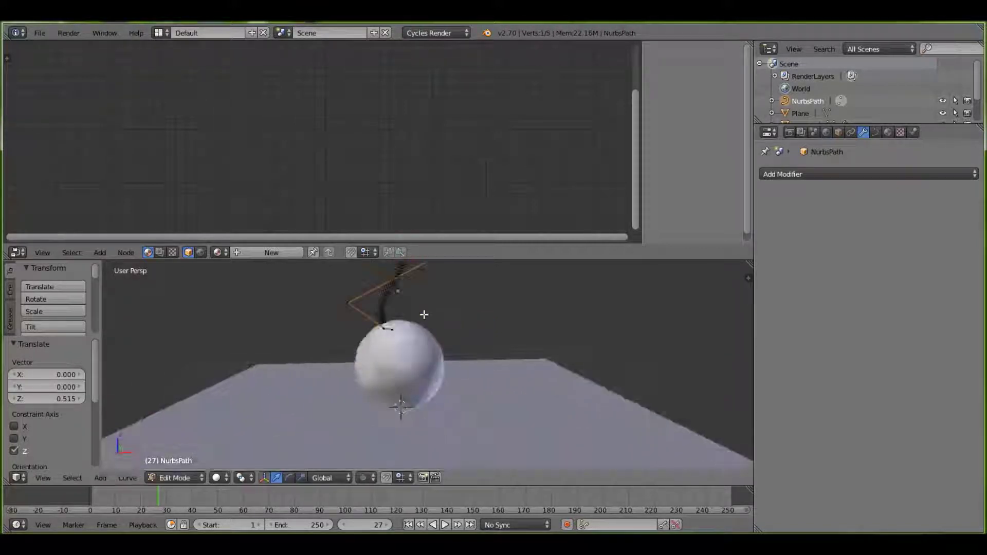
# Lower the path's top two control points about 0.62 along Z and the one below them about 0.47
pyautogui.keyDown('shift'); pyautogui.moveTo(423, 314); pyautogui.dragTo(438, 374, button='middle'); pyautogui.keyUp('shift')
pyautogui.rightClick(391, 305)
pyautogui.keyDown('shift'); pyautogui.rightClick(465, 310); pyautogui.keyUp('shift')
pyautogui.moveTo(438, 275); pyautogui.dragTo(435, 299)
pyautogui.rightClick(369, 362)
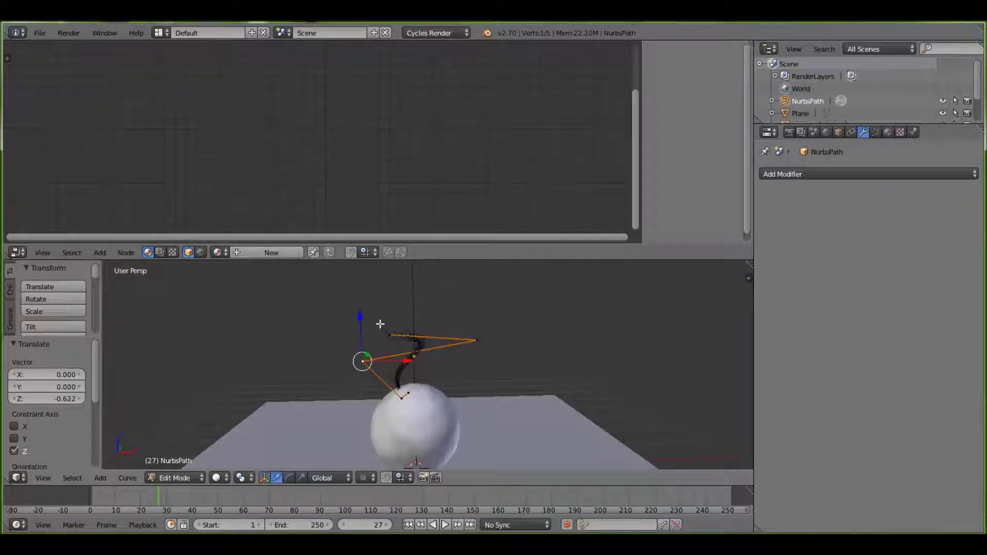
pyautogui.moveTo(362, 318); pyautogui.dragTo(363, 336)
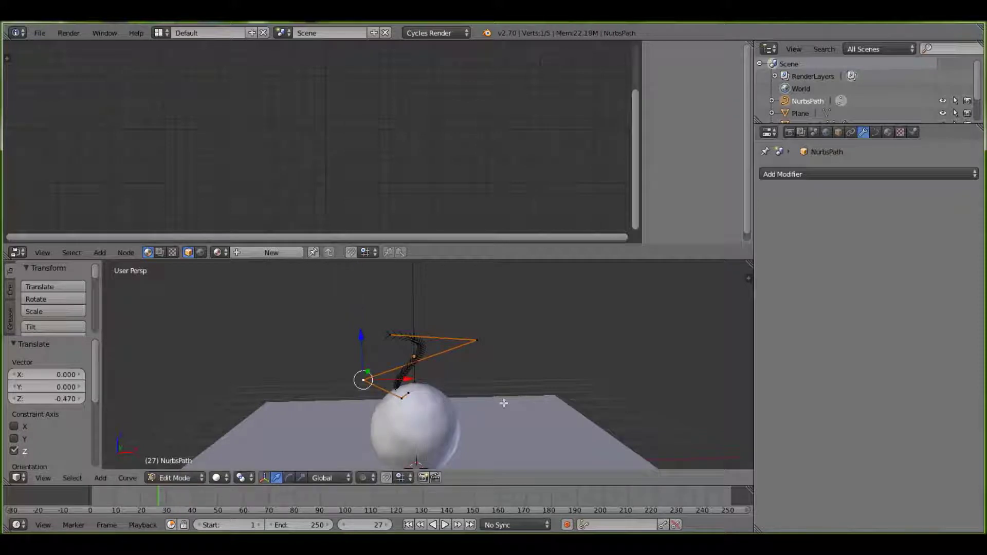
# Examine the reshaped path from several angles and close up, in object mode and edit mode
pyautogui.moveTo(476, 376); pyautogui.dragTo(537, 420, button='middle')
pyautogui.scroll(4, 472, 430)
pyautogui.press('Tab')
pyautogui.scroll(-3, 536, 421)
pyautogui.scroll(4, 536, 421)
pyautogui.scroll(8, 525, 410)
pyautogui.moveTo(601, 345); pyautogui.dragTo(415, 288, button='middle')
pyautogui.press('Tab')
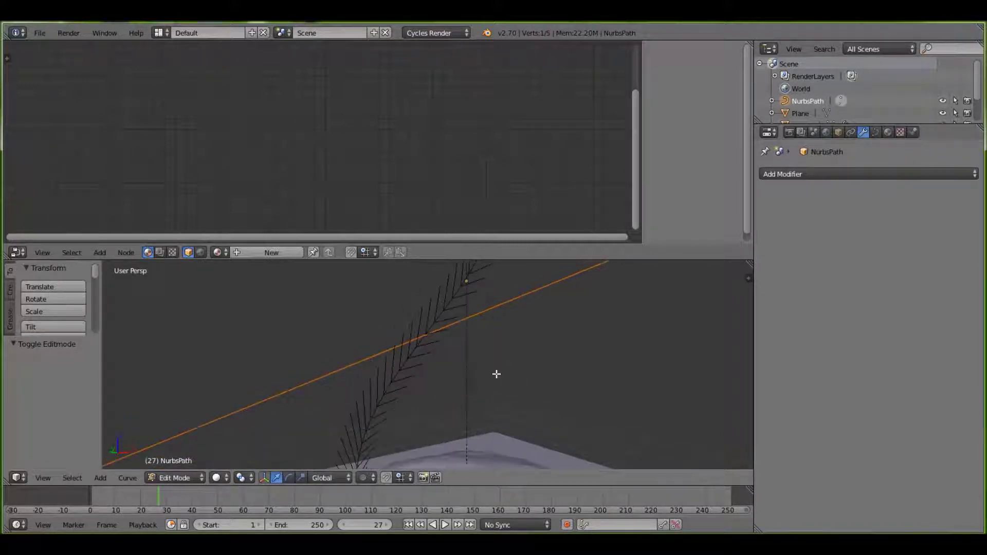
# Leave Edit Mode on the NURBS path and add a Bezier circle curve to the scene
pyautogui.scroll(-6, 496, 387)
pyautogui.press('Tab')
pyautogui.hotkey('shift', 'a')
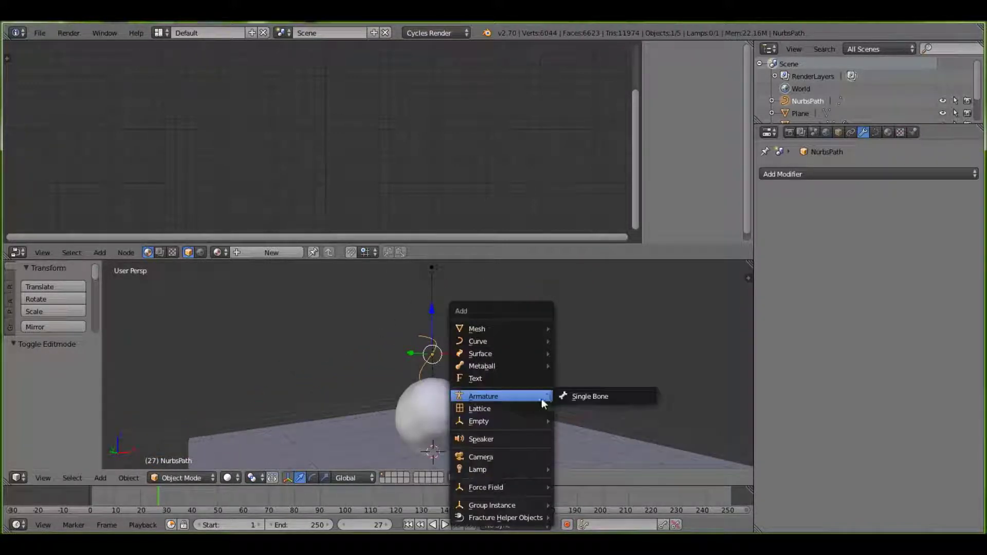
pyautogui.moveTo(476, 340)
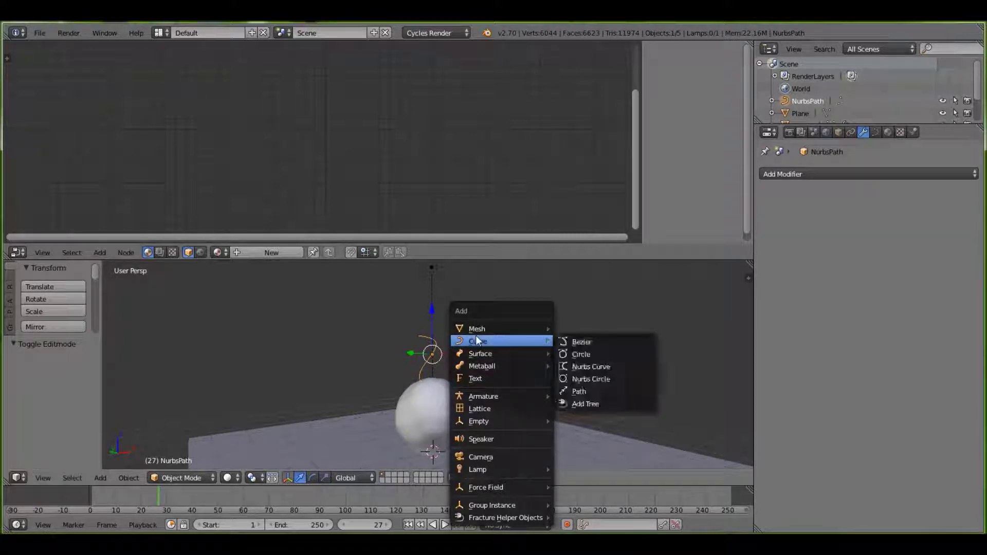
pyautogui.click(590, 353)
# Move the Bezier circle about 21.3 units along the X axis, well away from the sphere
pyautogui.scroll(-3, 578, 368)
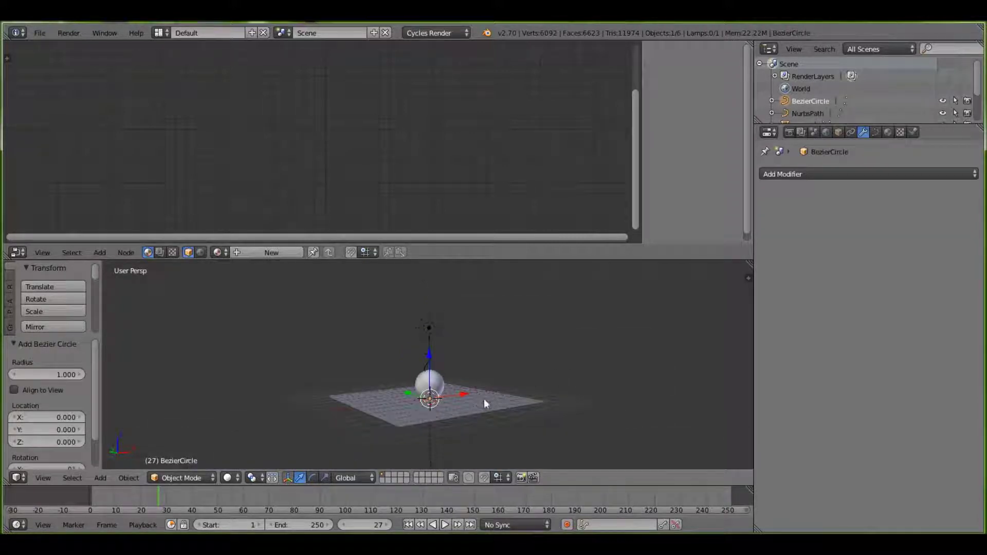
pyautogui.press('g')
pyautogui.press('x')
pyautogui.click(648, 386)
# Scale the Bezier circle down to about 0.367 of its size
pyautogui.scroll(4, 663, 387)
pyautogui.keyDown('shift'); pyautogui.moveTo(663, 386); pyautogui.dragTo(298, 426, button='middle'); pyautogui.keyUp('shift')
pyautogui.keyDown('shift'); pyautogui.moveTo(669, 412); pyautogui.dragTo(453, 411, button='middle'); pyautogui.keyUp('shift')
pyautogui.scroll(4, 610, 429)
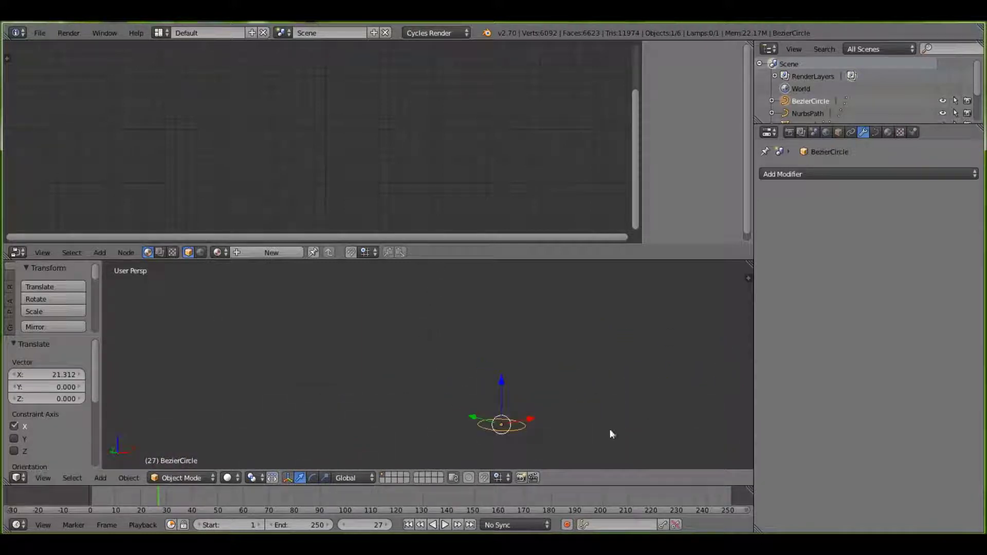
pyautogui.press('s')
pyautogui.click(523, 424)
# Select the NURBS path above the sphere, and add a mesh circle with its fill type set to Ngon
pyautogui.scroll(-4, 382, 396)
pyautogui.keyDown('shift'); pyautogui.moveTo(437, 394); pyautogui.dragTo(710, 395, button='middle'); pyautogui.keyUp('shift')
pyautogui.scroll(-3, 389, 408)
pyautogui.keyDown('shift'); pyautogui.moveTo(390, 410); pyautogui.dragTo(539, 409, button='middle'); pyautogui.keyUp('shift')
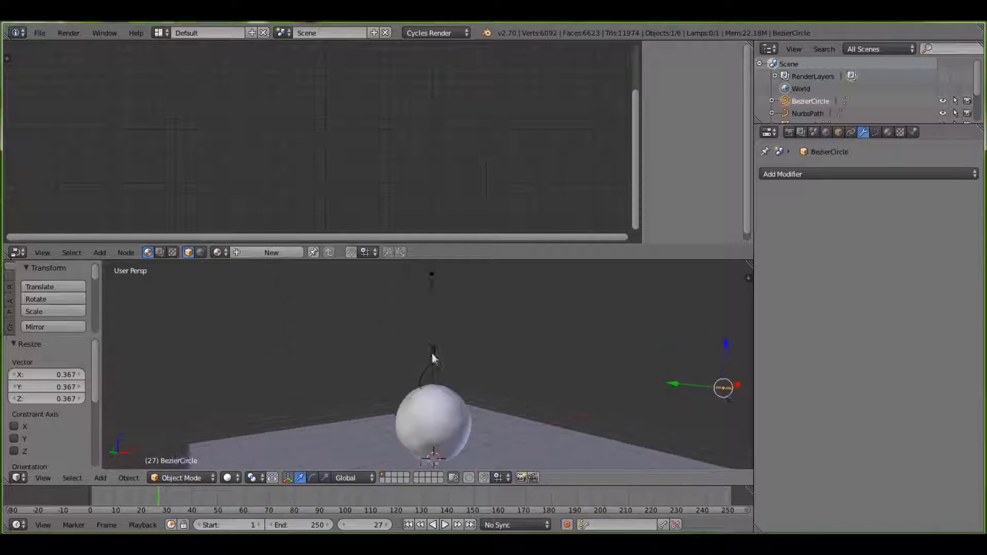
pyautogui.rightClick(438, 352)
pyautogui.scroll(4, 468, 372)
pyautogui.keyDown('shift'); pyautogui.moveTo(468, 369); pyautogui.dragTo(416, 393, button='middle'); pyautogui.keyUp('shift')
pyautogui.scroll(-4, 411, 396)
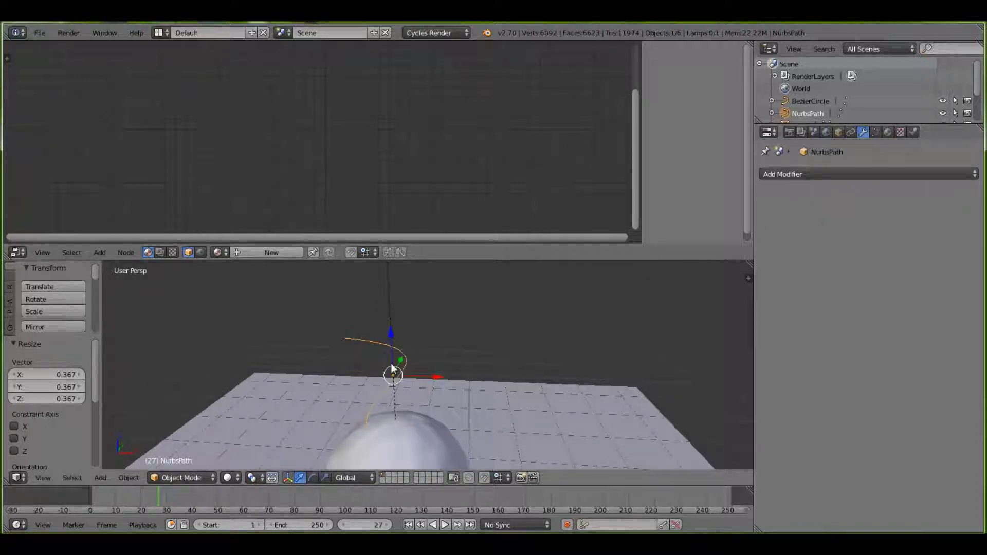
pyautogui.hotkey('shift', 'a')
pyautogui.moveTo(553, 325)
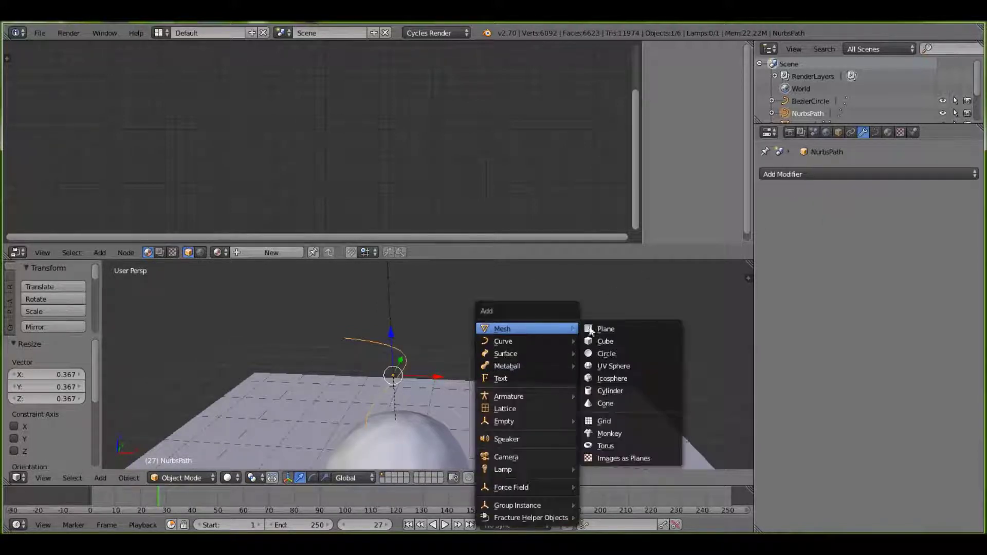
pyautogui.click(615, 356)
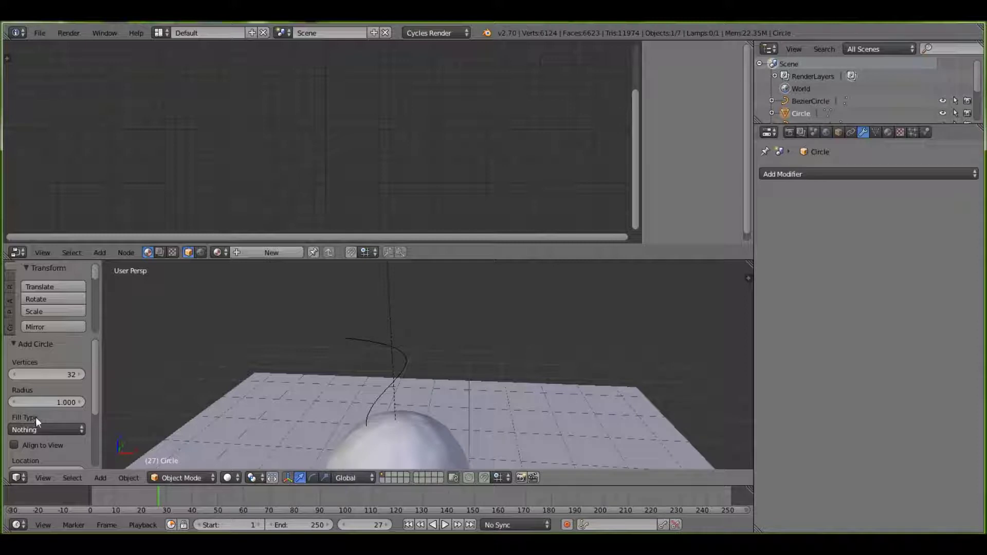
pyautogui.click(40, 429)
pyautogui.click(23, 402)
# Raise the filled circle above the sphere to the path's height and extrude its face slightly to form a thin disc
pyautogui.press('Tab')
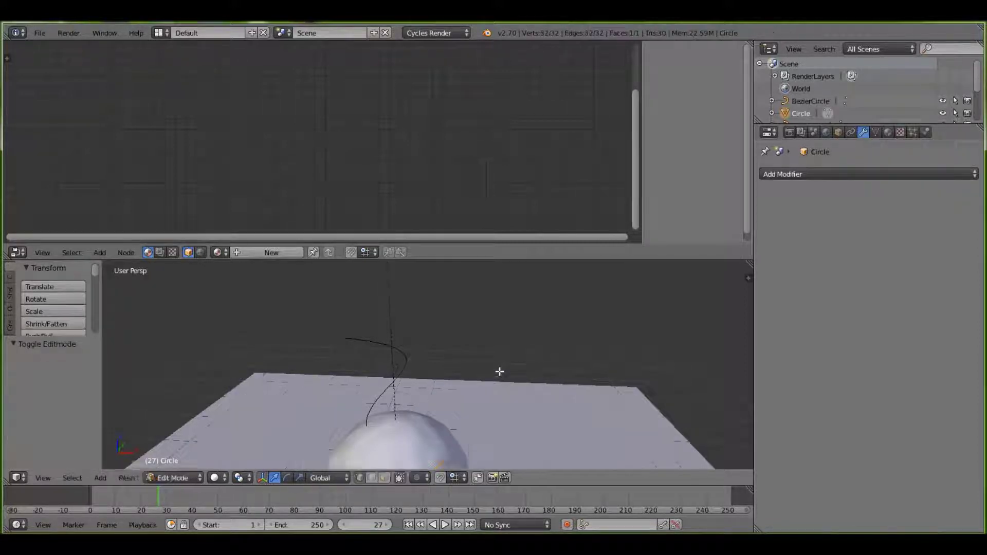
pyautogui.scroll(-3, 474, 387)
pyautogui.moveTo(417, 400); pyautogui.dragTo(454, 326)
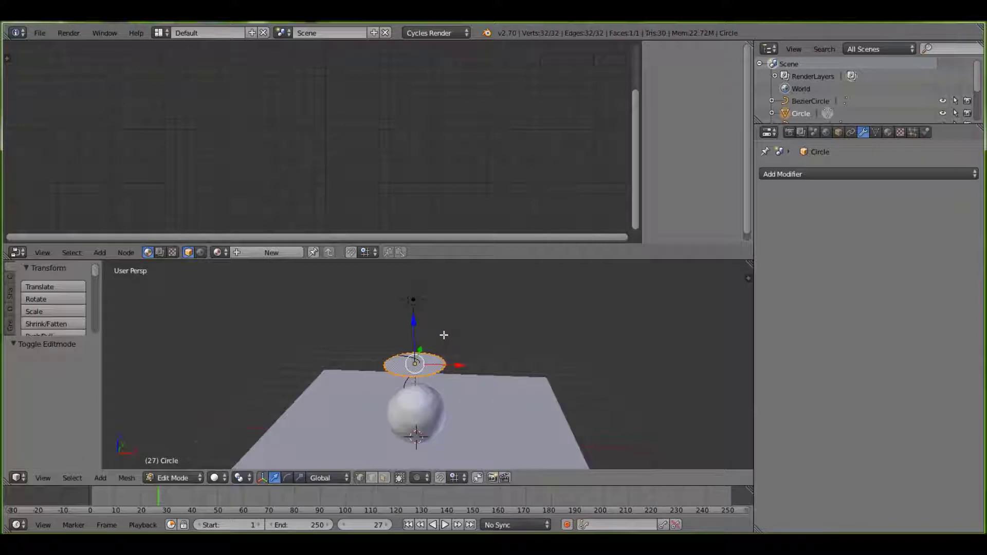
pyautogui.press('e')
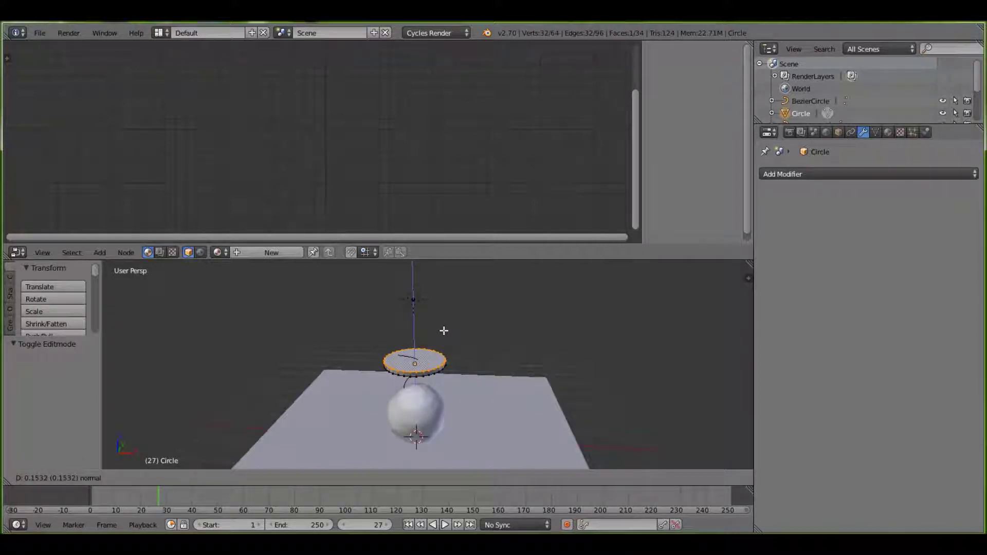
pyautogui.click(465, 341)
pyautogui.press('Tab')
# Scale the disc down to about 0.28 of its size and fine-tune it with a second small rescale
pyautogui.moveTo(465, 343); pyautogui.dragTo(487, 329, button='middle')
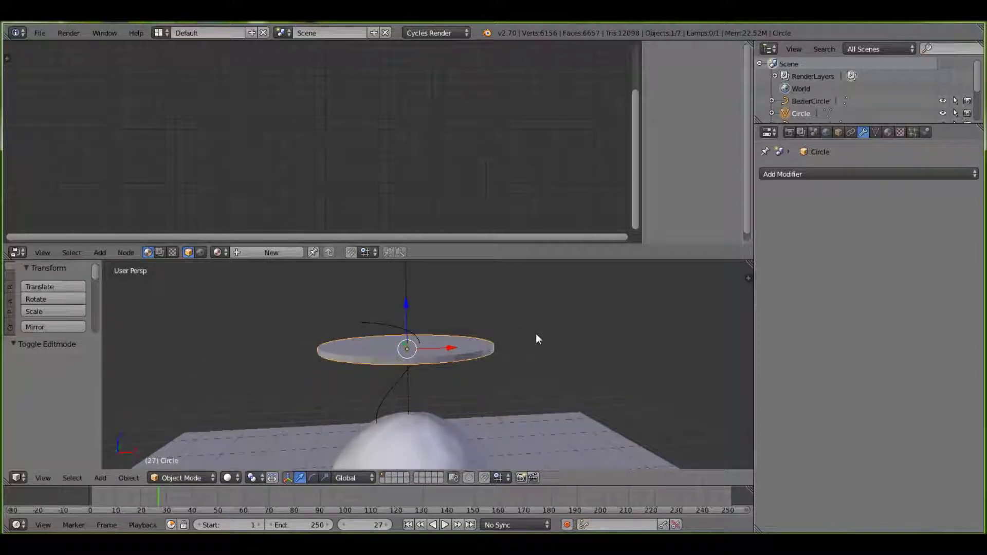
pyautogui.press('s')
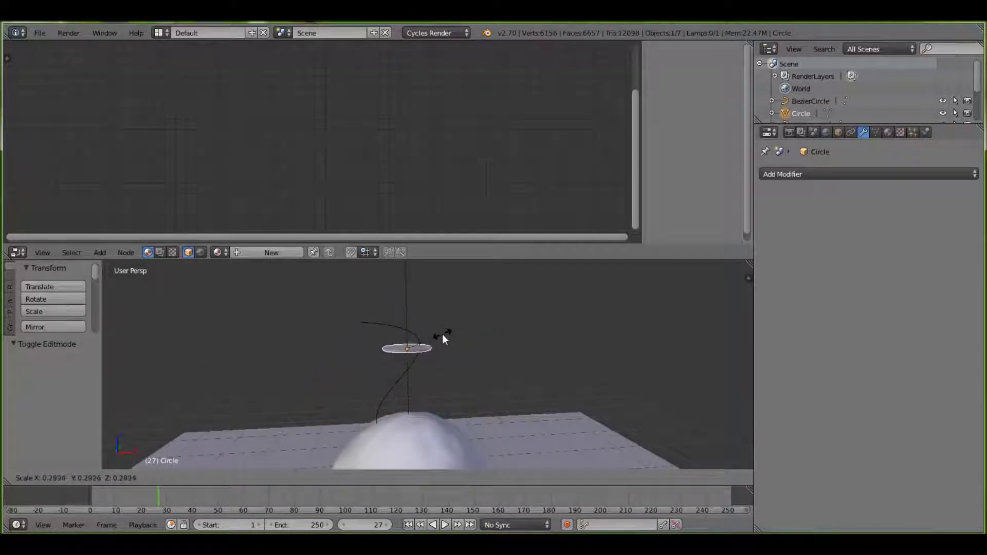
pyautogui.click(442, 334)
pyautogui.press('s')
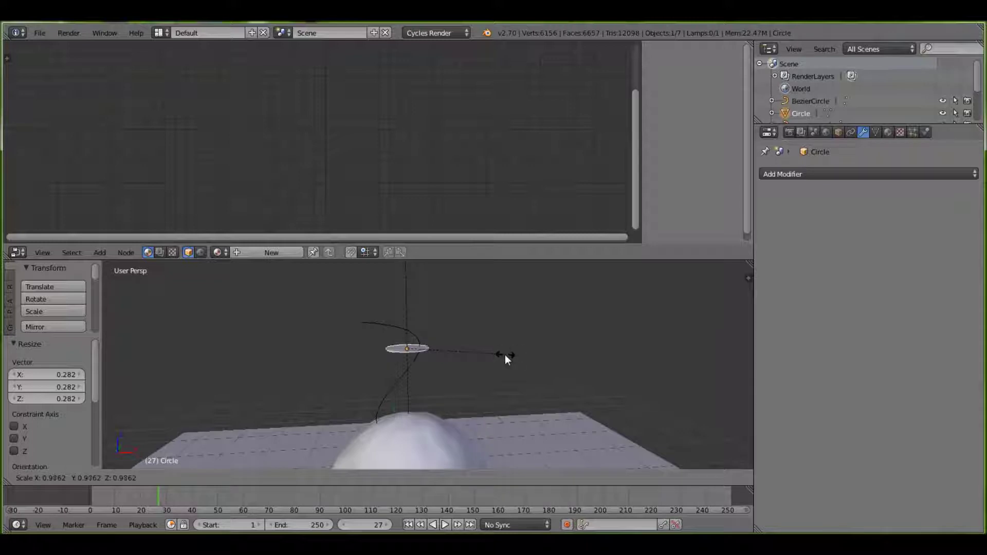
pyautogui.click(505, 354)
pyautogui.press('Tab')
pyautogui.scroll(-2, 504, 352)
pyautogui.press('Tab')
pyautogui.scroll(-3, 505, 351)
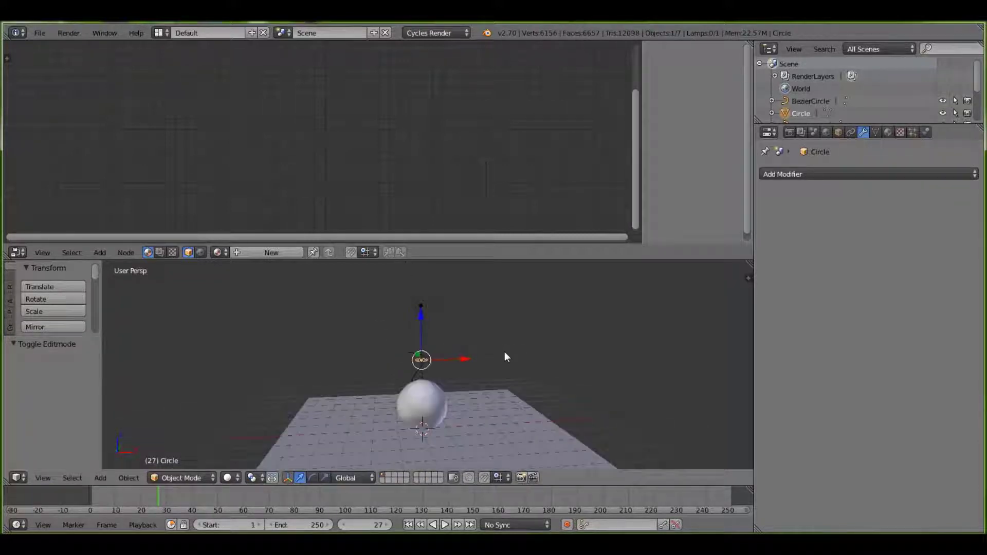
# Examine the small disc and the curved path above the sphere from several distances and angles
pyautogui.scroll(8, 505, 352)
pyautogui.scroll(7, 437, 341)
pyautogui.moveTo(436, 341); pyautogui.dragTo(459, 348, button='middle')
pyautogui.scroll(-8, 459, 348)
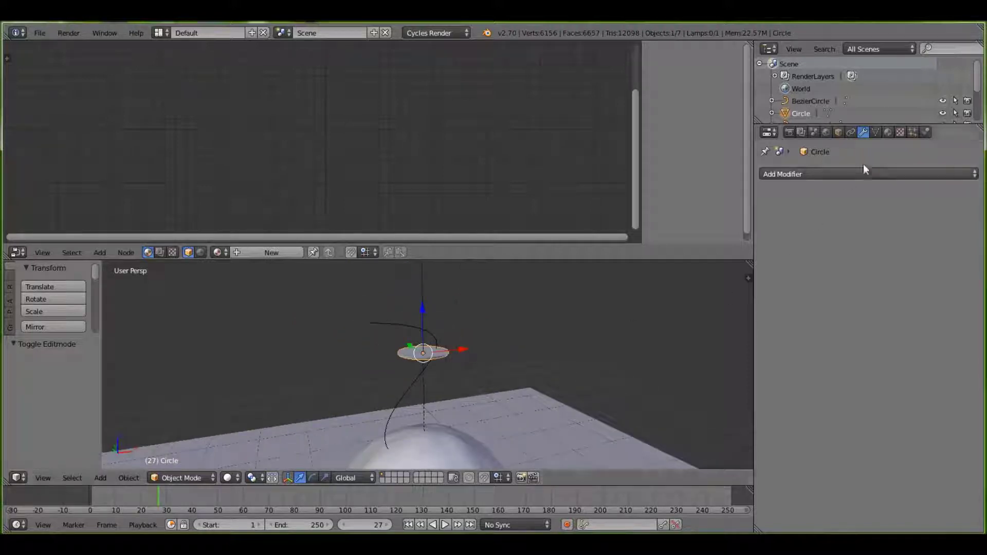
pyautogui.moveTo(494, 349); pyautogui.dragTo(480, 359, button='middle')
pyautogui.scroll(10, 479, 355)
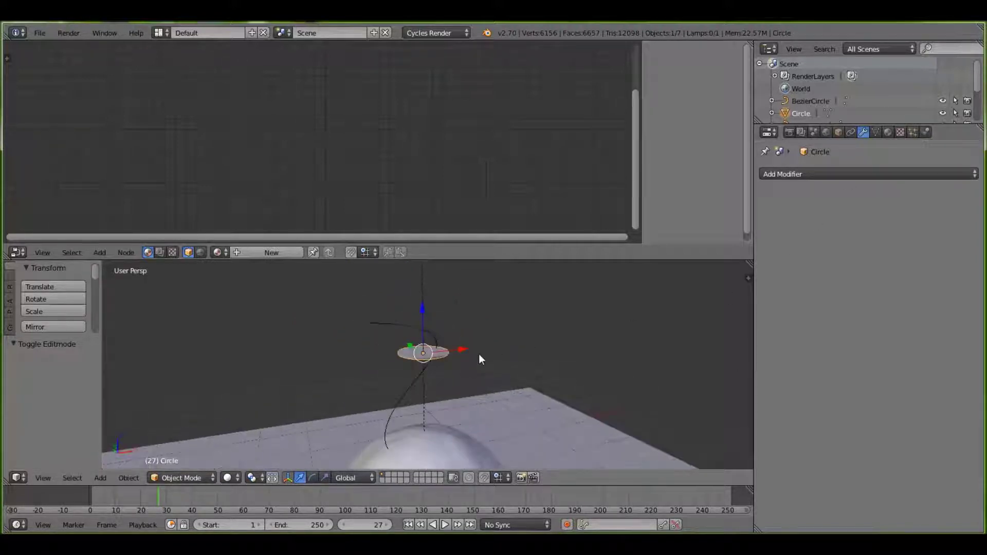
pyautogui.scroll(-5, 479, 355)
pyautogui.moveTo(387, 345); pyautogui.dragTo(354, 309, button='middle')
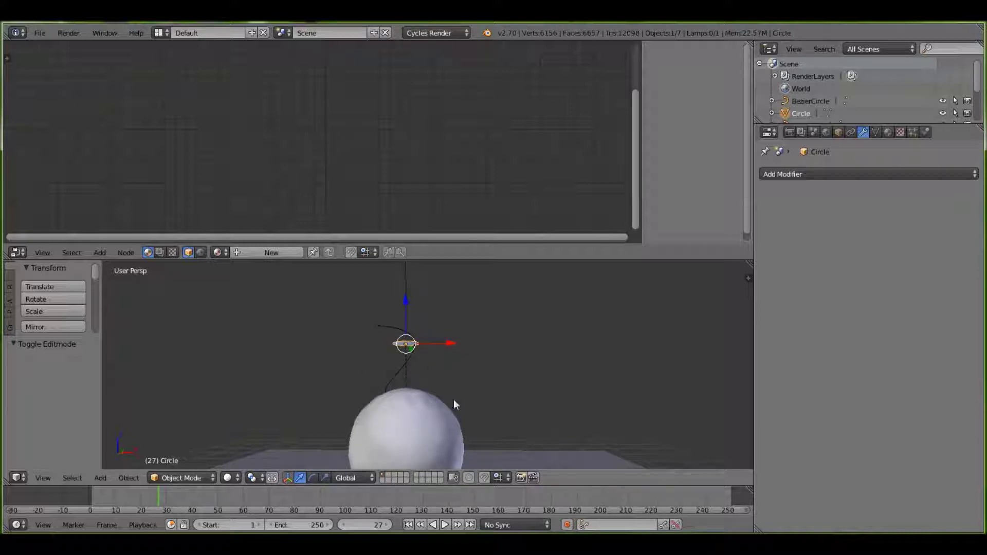
pyautogui.scroll(3, 452, 340)
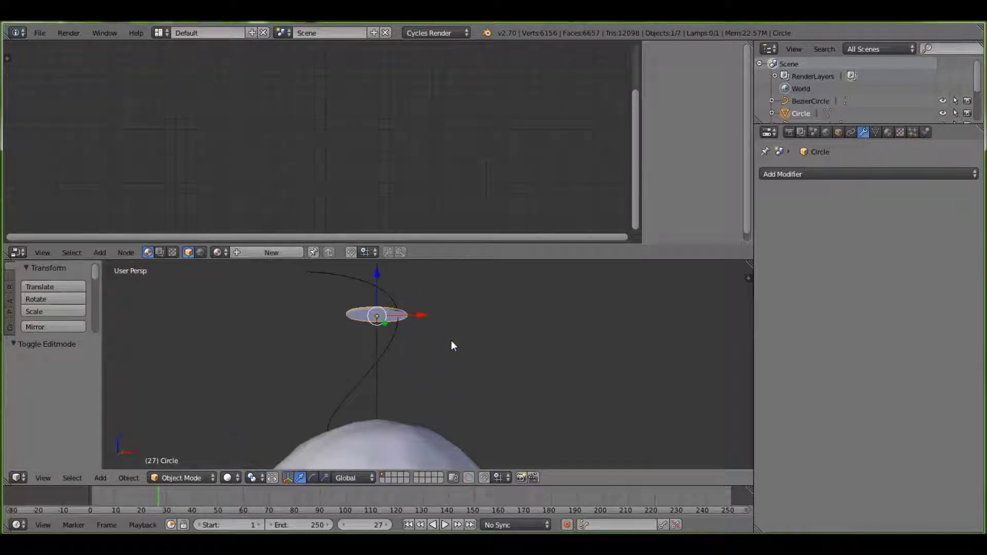
# Move the disc about 0.16 along the X axis onto the curved path
pyautogui.click(826, 132)
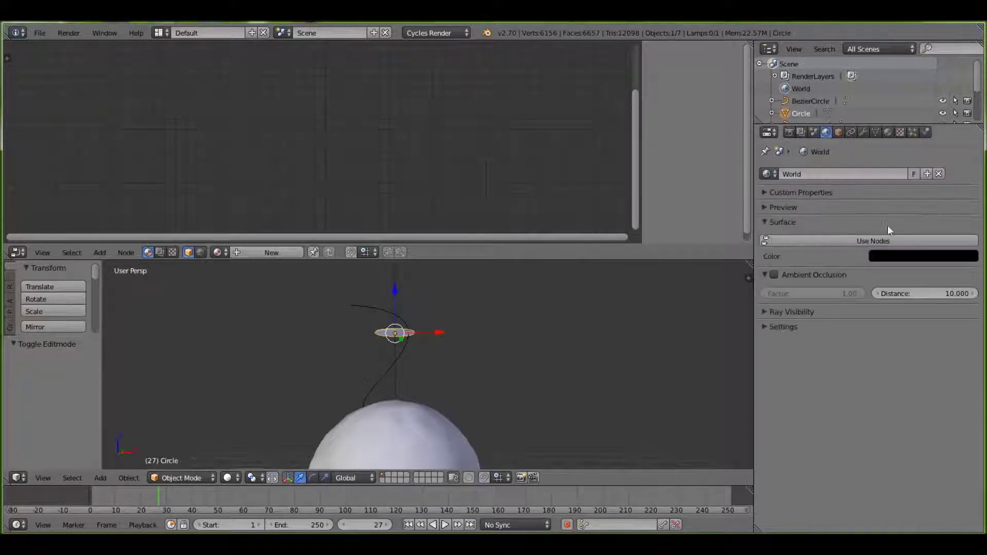
pyautogui.scroll(5, 406, 297)
pyautogui.scroll(-4, 402, 297)
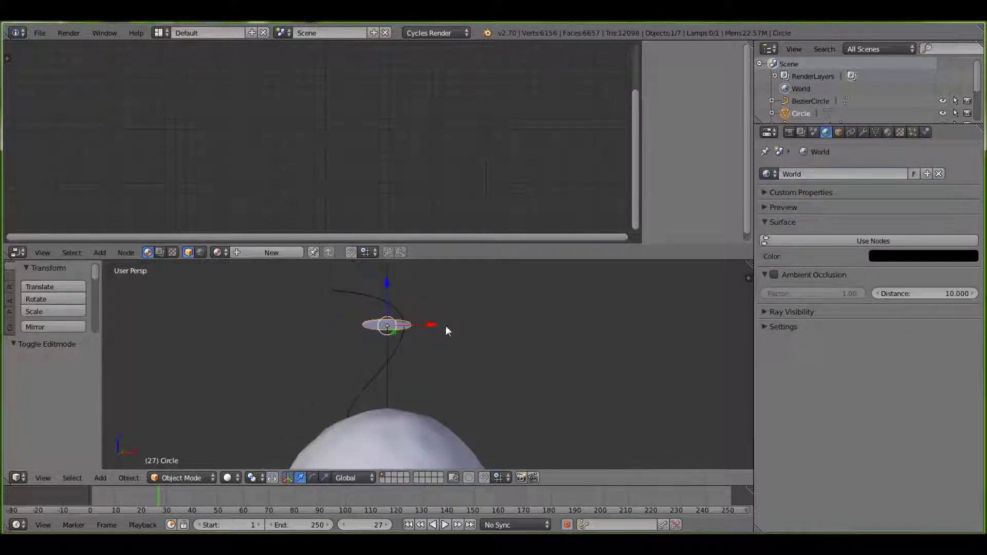
pyautogui.moveTo(428, 325); pyautogui.dragTo(445, 325)
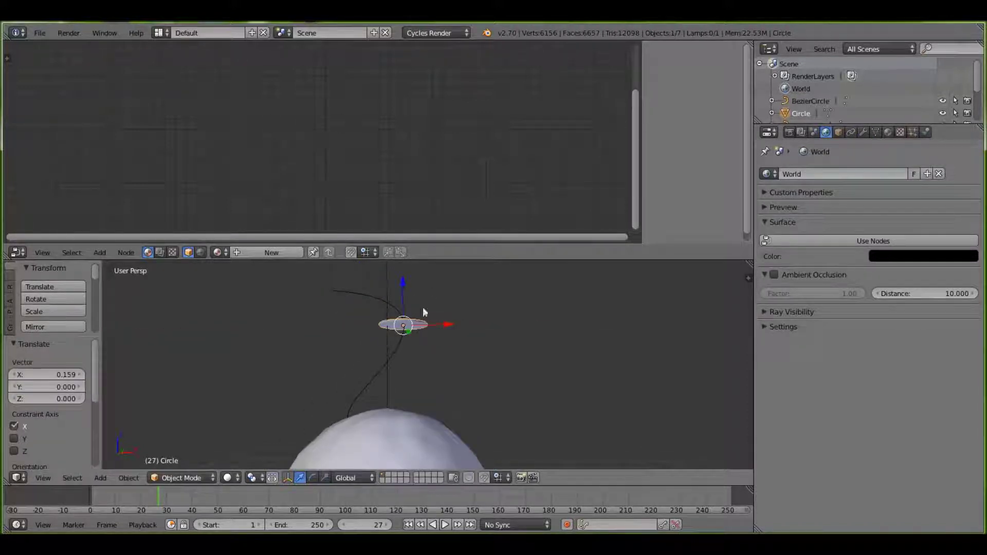
# Enable Dynamic Paint on the disc as a brush and set the brush's paint colour to black
pyautogui.click(926, 132)
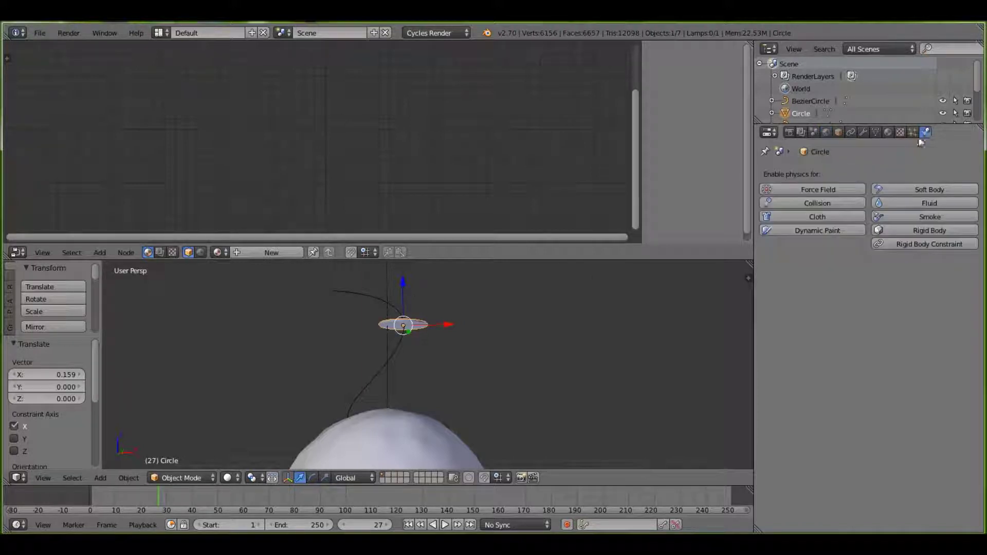
pyautogui.click(850, 229)
pyautogui.click(905, 281)
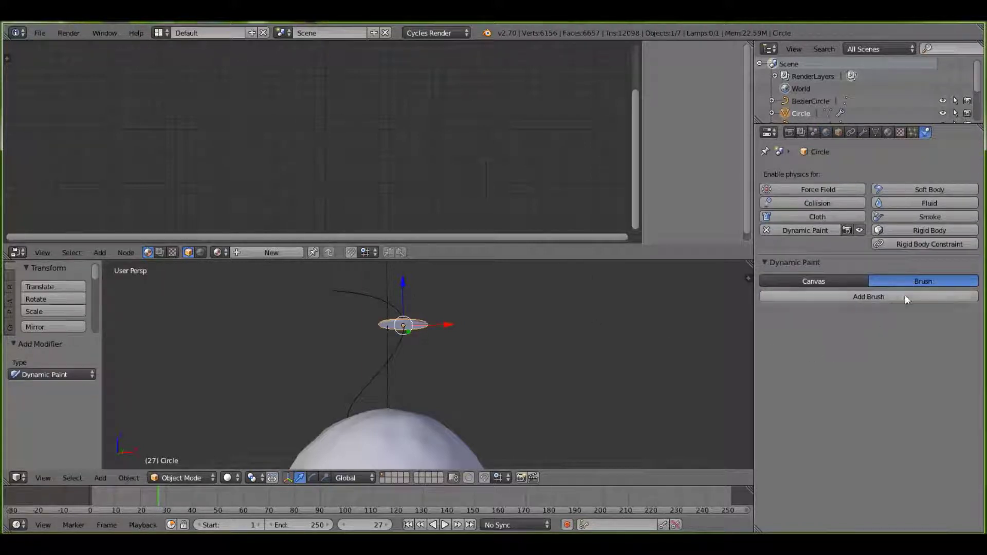
pyautogui.click(905, 296)
pyautogui.click(925, 312)
pyautogui.moveTo(964, 214); pyautogui.dragTo(964, 242)
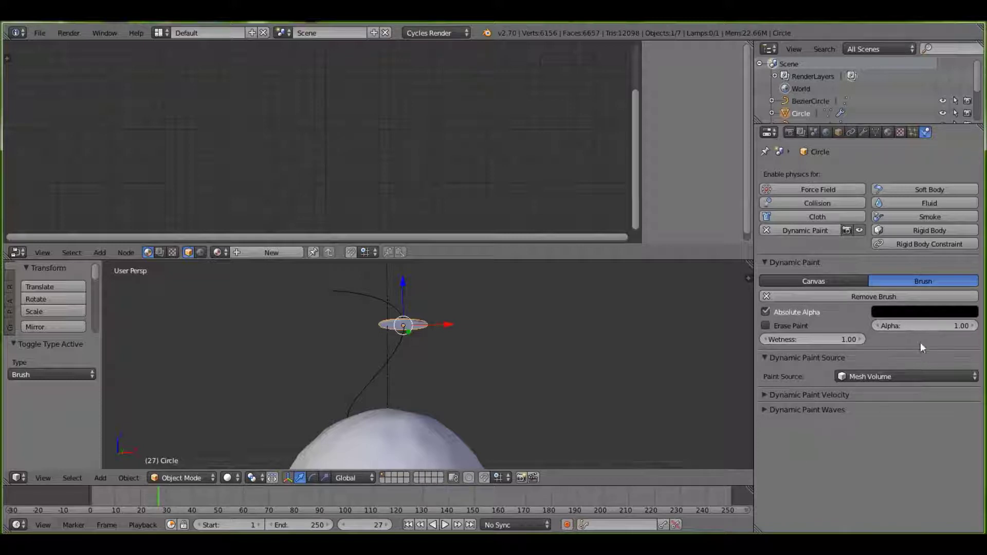
# Add a Follow Path constraint to the disc with NurbsPath as its target
pyautogui.moveTo(340, 325); pyautogui.dragTo(408, 335, button='middle')
pyautogui.rightClick(413, 335)
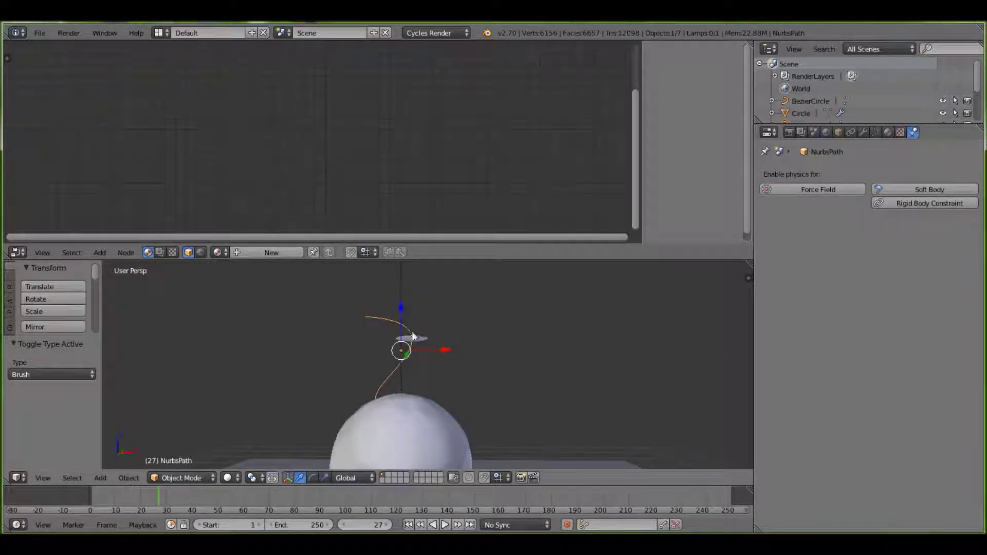
pyautogui.rightClick(418, 338)
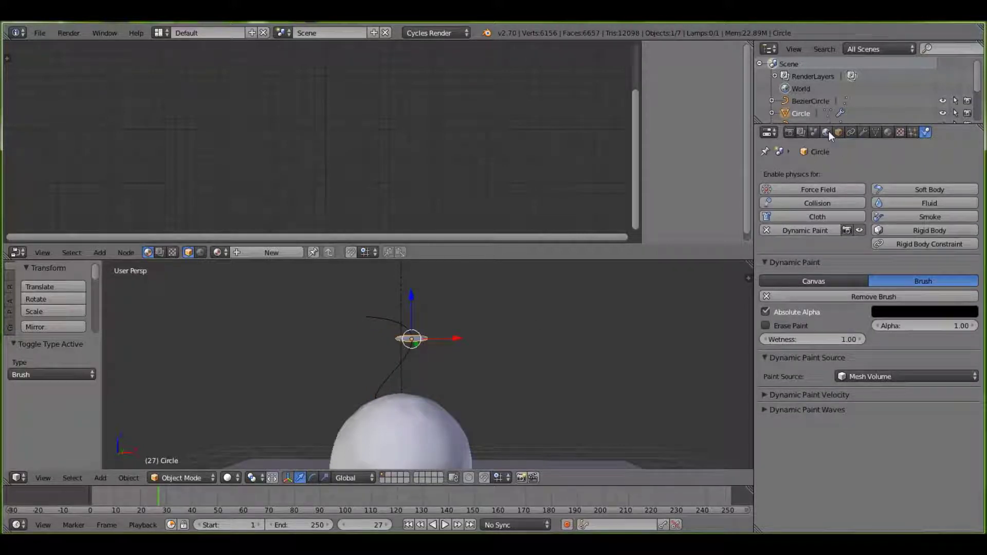
pyautogui.click(849, 131)
pyautogui.click(882, 174)
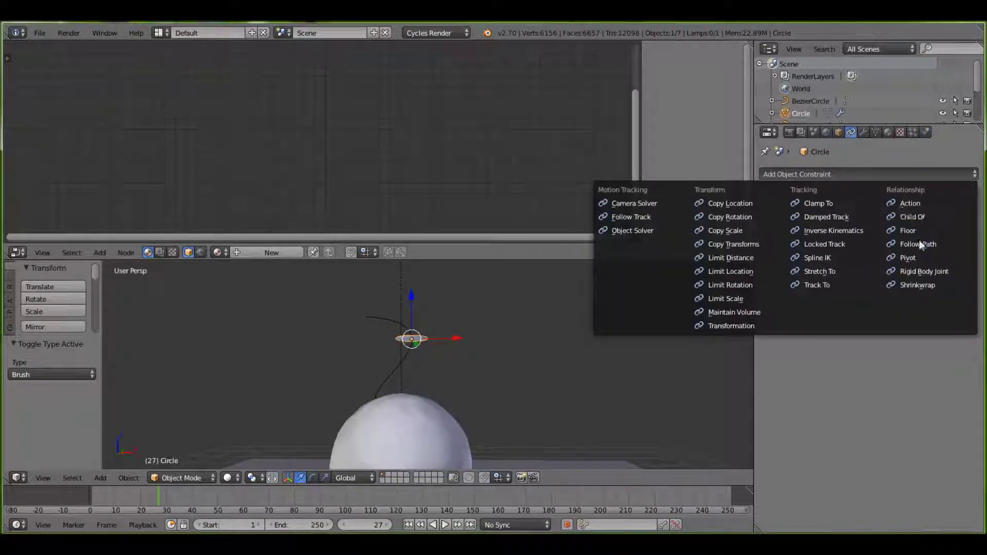
pyautogui.click(919, 241)
pyautogui.click(897, 221)
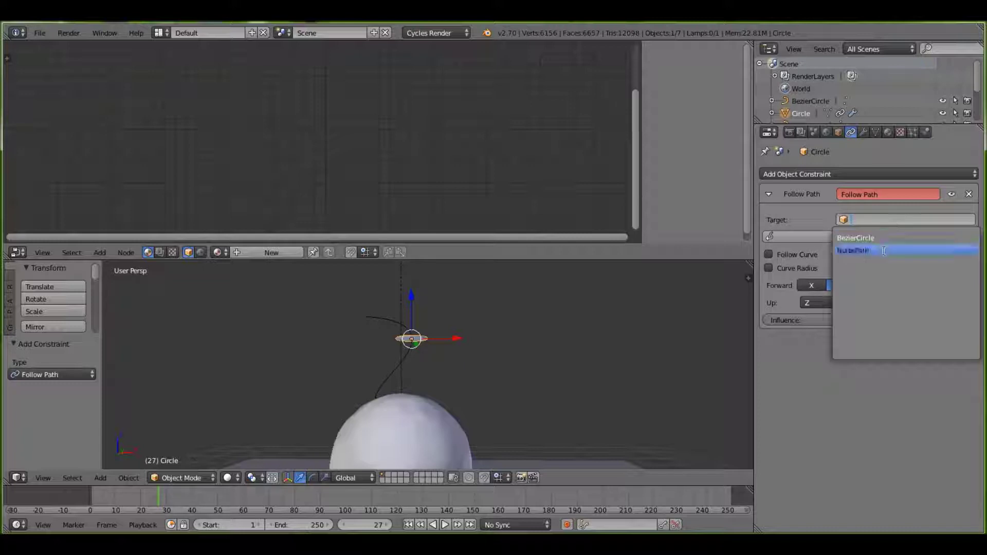
pyautogui.click(864, 250)
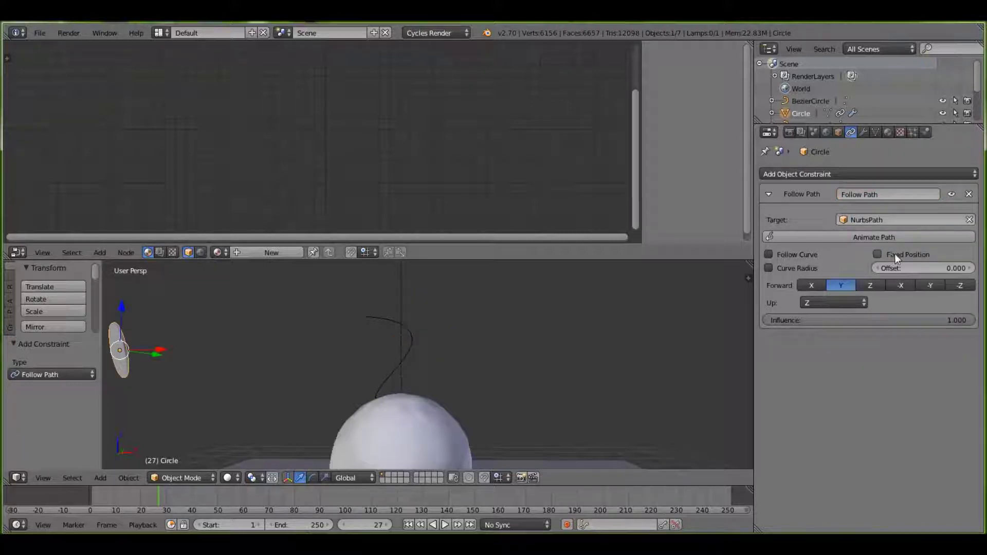
# Move the displaced disc toward the path, finishing with about -0.23 along Y and about 0.63 up along Z
pyautogui.scroll(1, 472, 310)
pyautogui.scroll(-4, 360, 359)
pyautogui.scroll(3, 360, 360)
pyautogui.scroll(-1, 359, 360)
pyautogui.moveTo(359, 360); pyautogui.dragTo(260, 383, button='middle')
pyautogui.moveTo(246, 355); pyautogui.dragTo(396, 322)
pyautogui.moveTo(396, 322); pyautogui.dragTo(456, 348, button='middle')
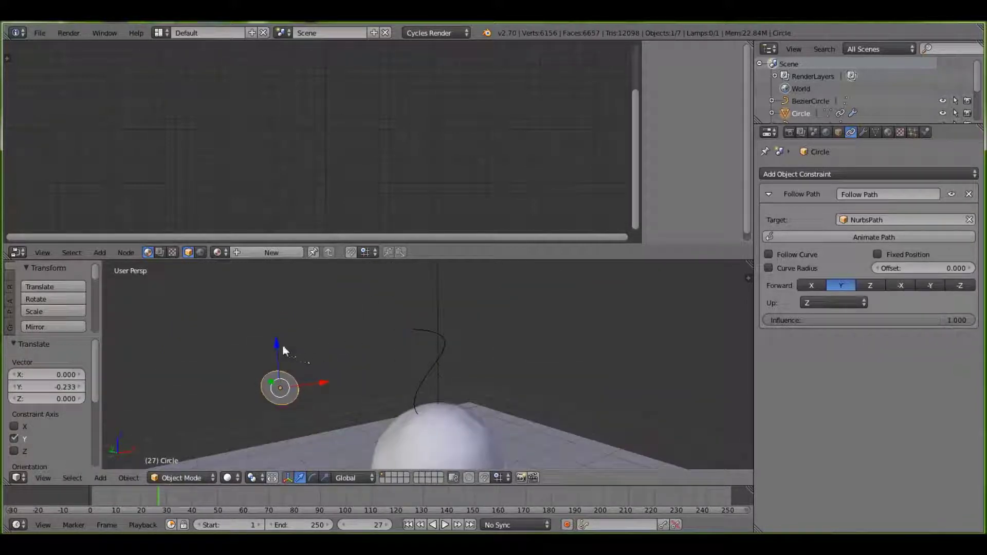
pyautogui.moveTo(278, 346); pyautogui.dragTo(294, 296)
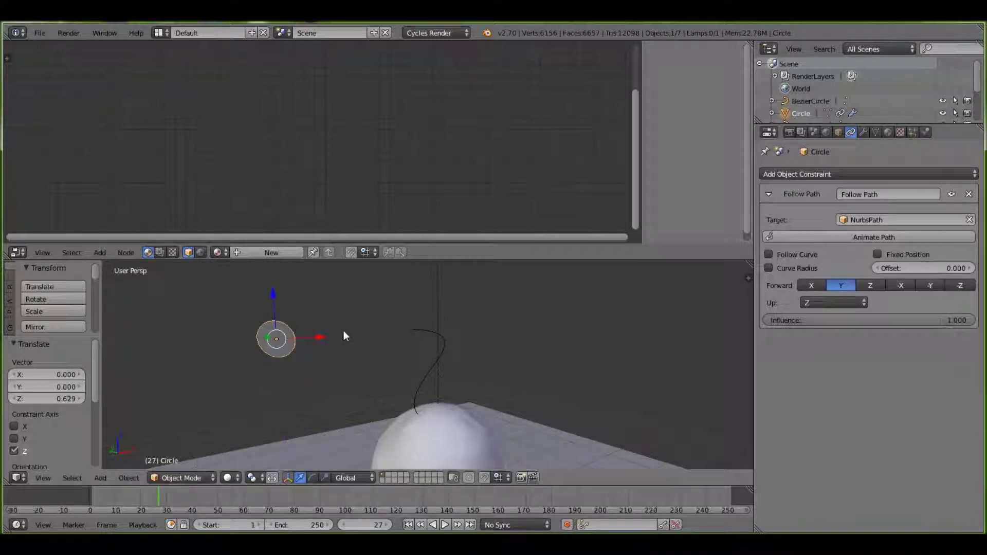
# Rotate the disc freehand and move it about 1.45 along the X axis toward the path
pyautogui.moveTo(390, 326); pyautogui.dragTo(378, 345, button='middle')
pyautogui.press('r')
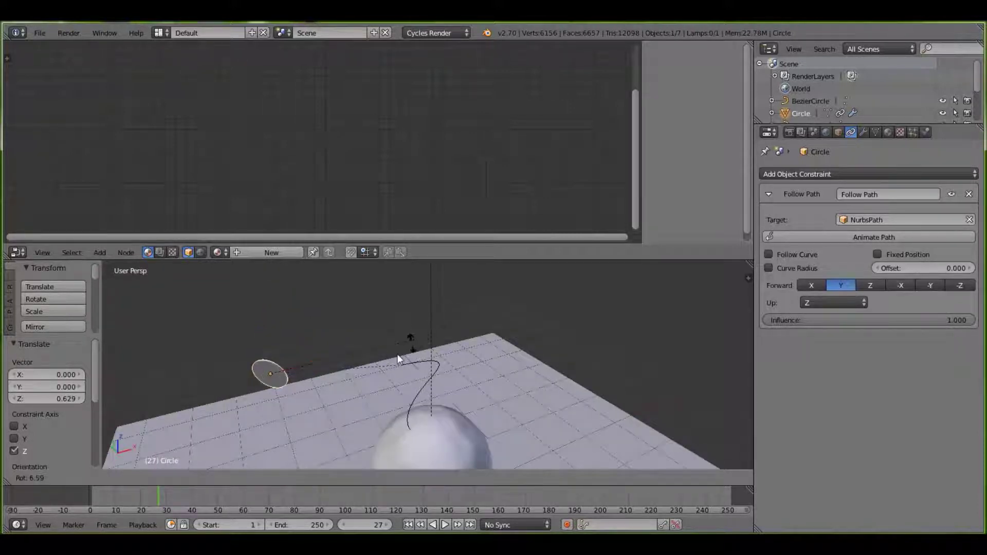
pyautogui.click(296, 402)
pyautogui.moveTo(330, 364); pyautogui.dragTo(294, 362, button='middle')
pyautogui.moveTo(315, 339); pyautogui.dragTo(409, 362)
# Rotate the disc by about 15.9 degrees to align it with the end of the path
pyautogui.moveTo(409, 362); pyautogui.dragTo(354, 371, button='middle')
pyautogui.press('r')
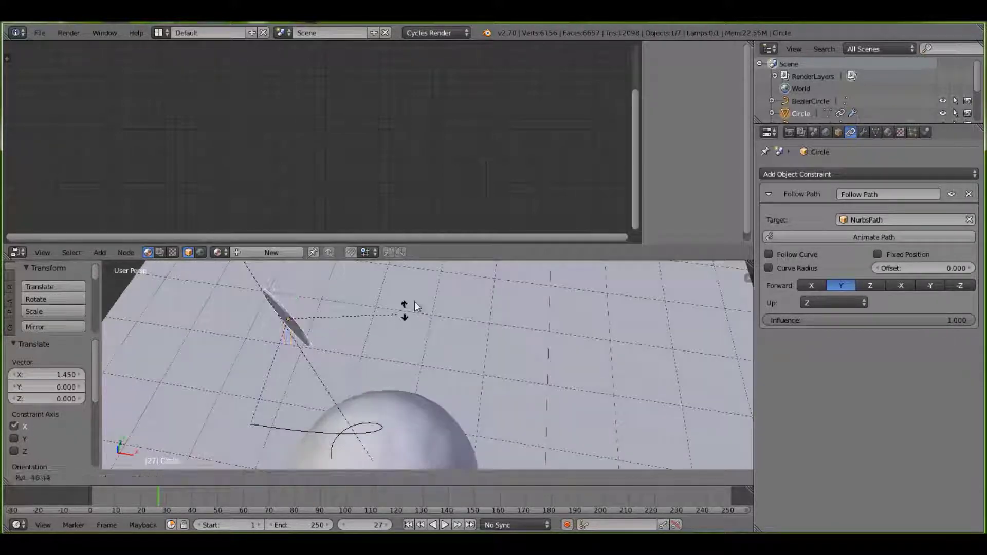
pyautogui.click(320, 363)
# Move the disc about -0.72 along the Y axis toward the path
pyautogui.moveTo(320, 363); pyautogui.dragTo(381, 318, button='middle')
pyautogui.press('g')
pyautogui.press('y')
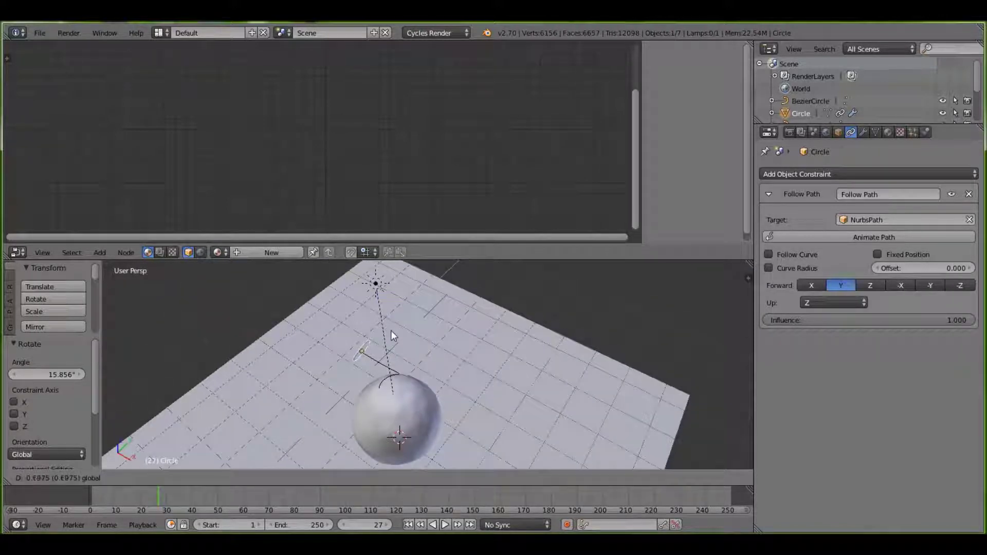
pyautogui.click(391, 331)
# Nudge the disc about 0.08 along Z and about 0.05 along X to meet the start of the path
pyautogui.moveTo(365, 374); pyautogui.dragTo(255, 287, button='middle')
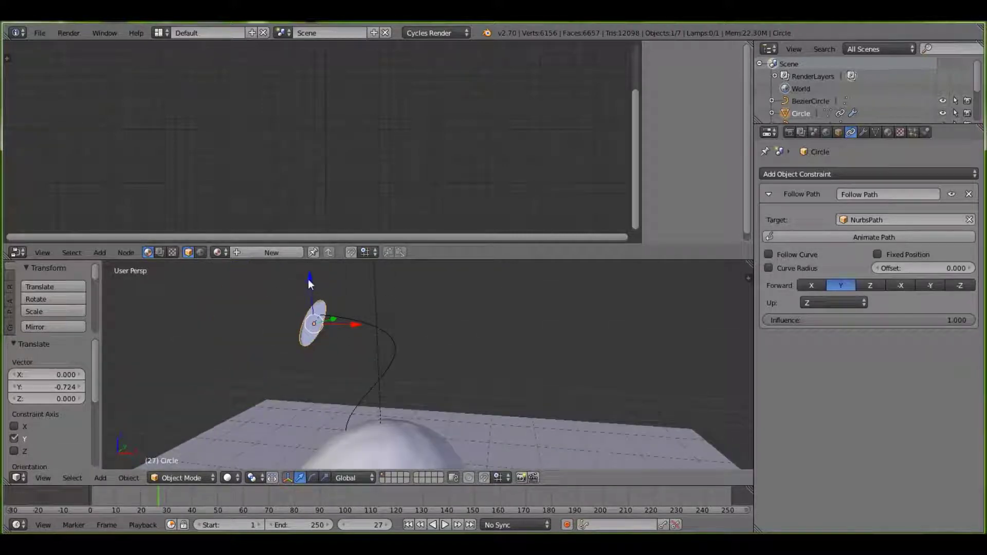
pyautogui.press('g')
pyautogui.press('z')
pyautogui.click(355, 322)
pyautogui.press('g')
pyautogui.press('x')
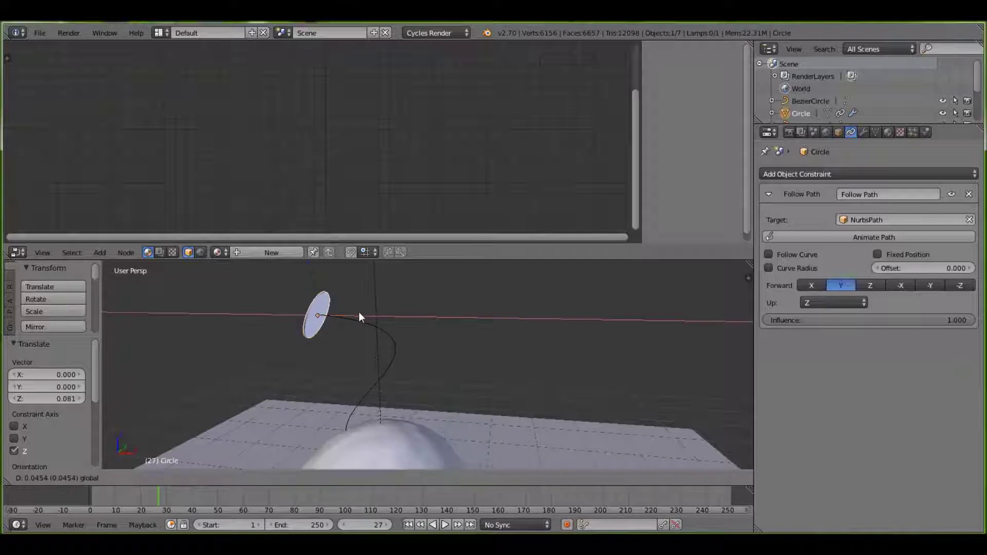
pyautogui.click(359, 311)
# Set the NurbsPath's path animation length to 72 frames
pyautogui.scroll(2, 446, 347)
pyautogui.scroll(3, 448, 354)
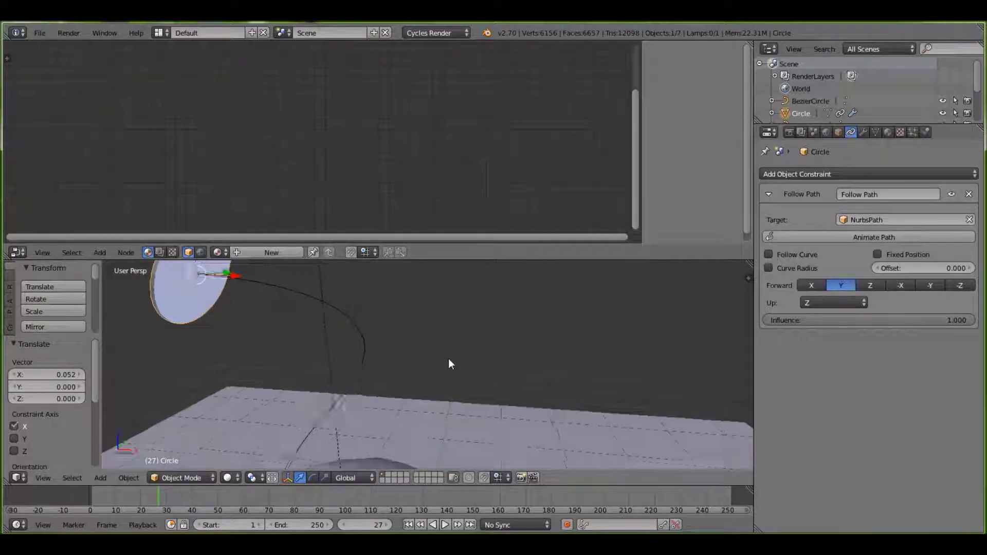
pyautogui.rightClick(333, 339)
pyautogui.scroll(-5, 439, 359)
pyautogui.scroll(5, 439, 359)
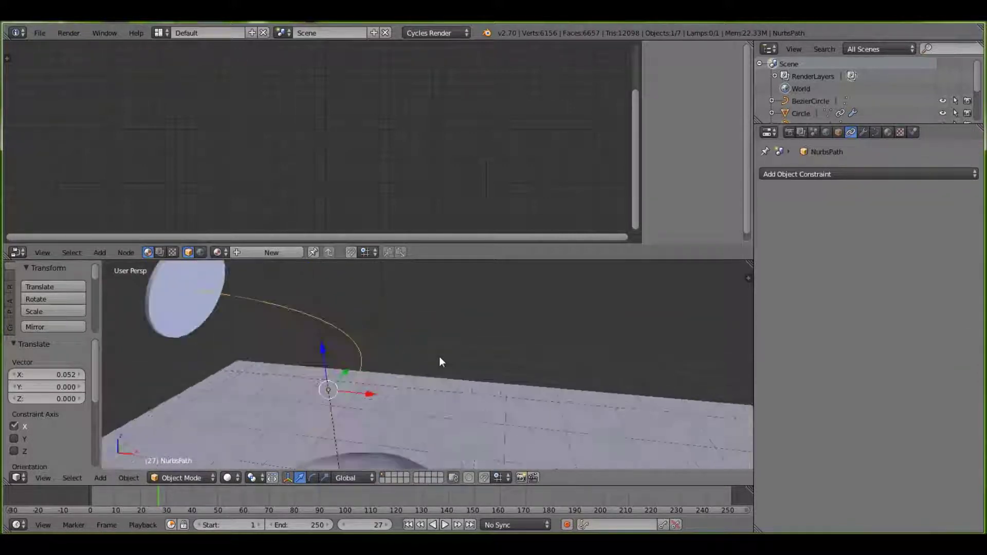
pyautogui.click(876, 132)
pyautogui.scroll(-5, 870, 353)
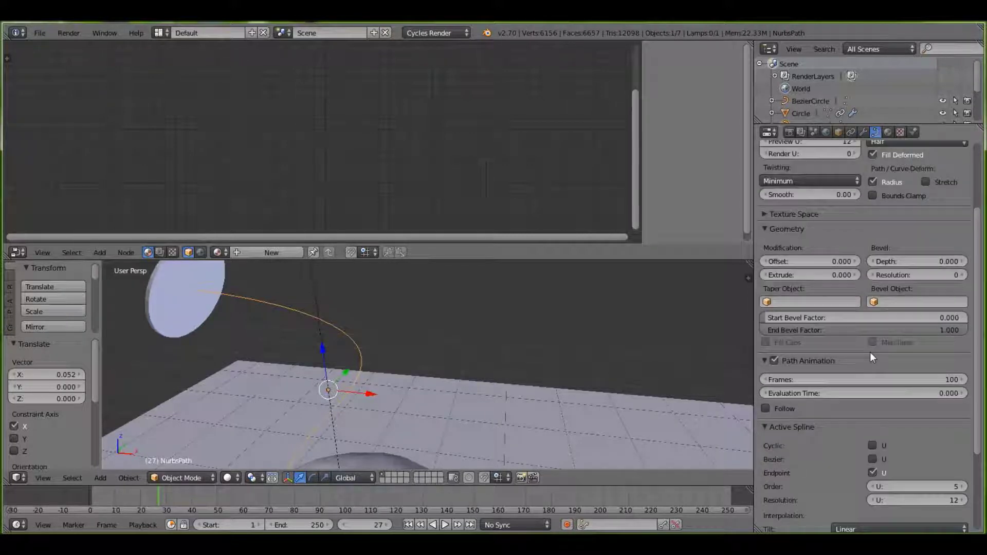
pyautogui.scroll(-5, 871, 353)
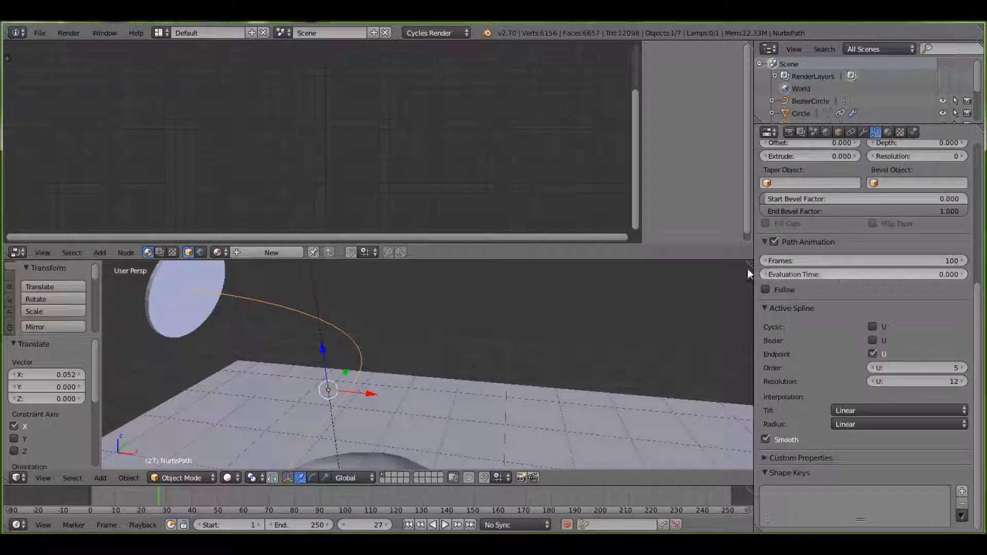
pyautogui.click(849, 266)
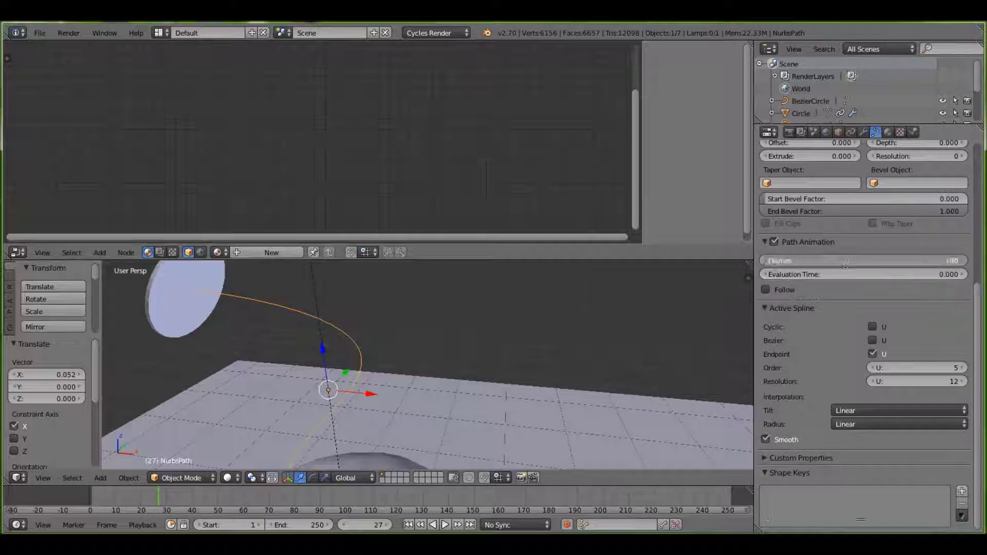
pyautogui.write('72')
pyautogui.press('Return')
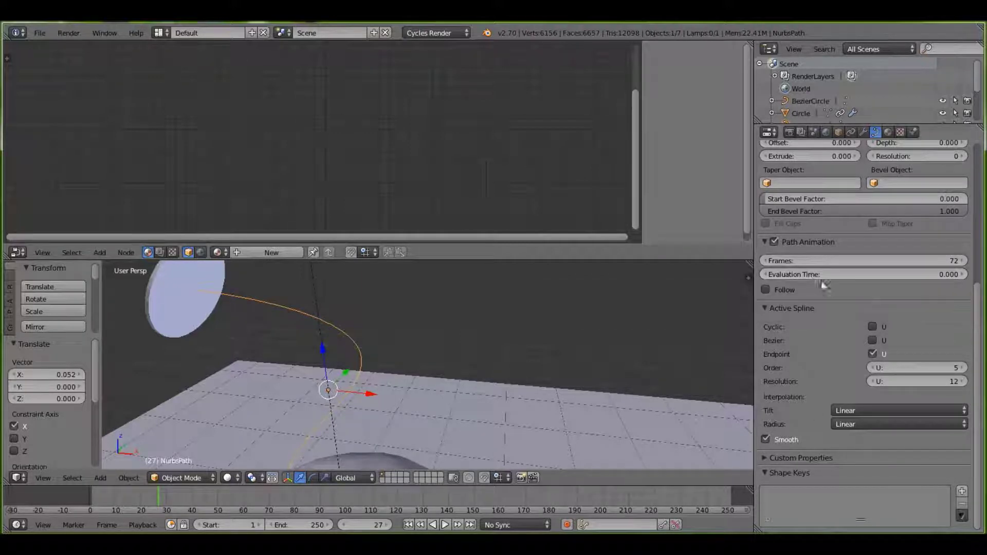
# Keyframe the NurbsPath's Evaluation Time at 0 on frame 1
pyautogui.scroll(-6, 488, 370)
pyautogui.scroll(3, 487, 368)
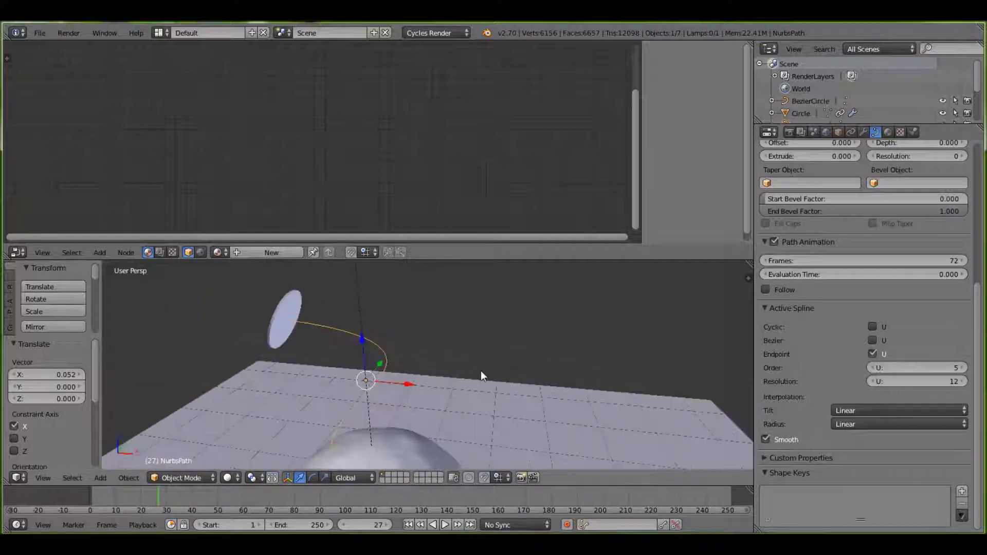
pyautogui.rightClick(282, 321)
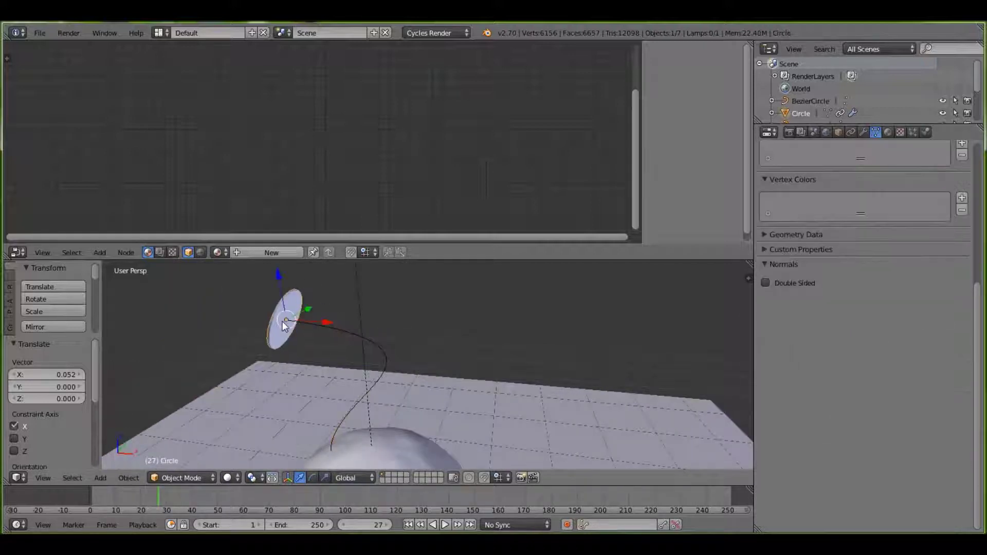
pyautogui.rightClick(316, 326)
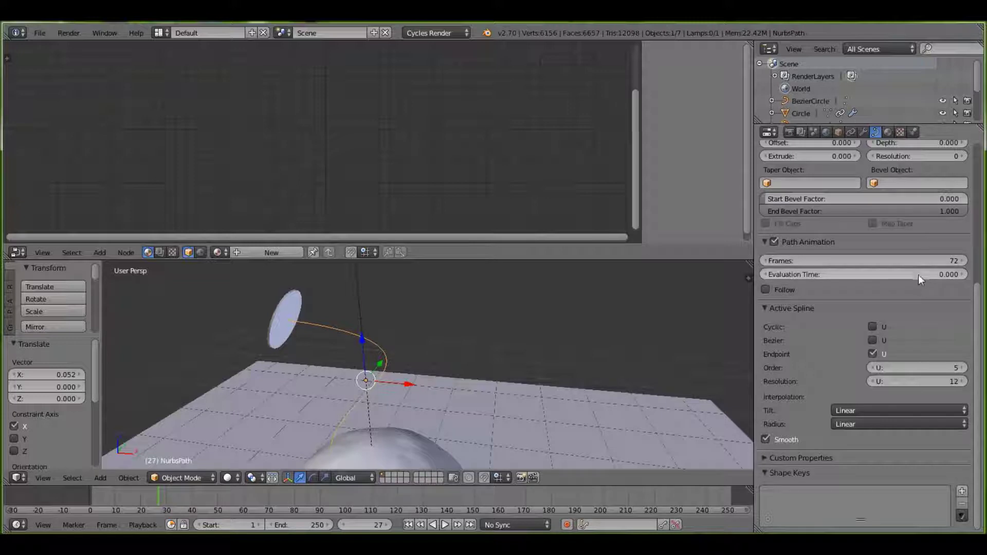
pyautogui.click(380, 525)
pyautogui.write('1')
pyautogui.press('Return')
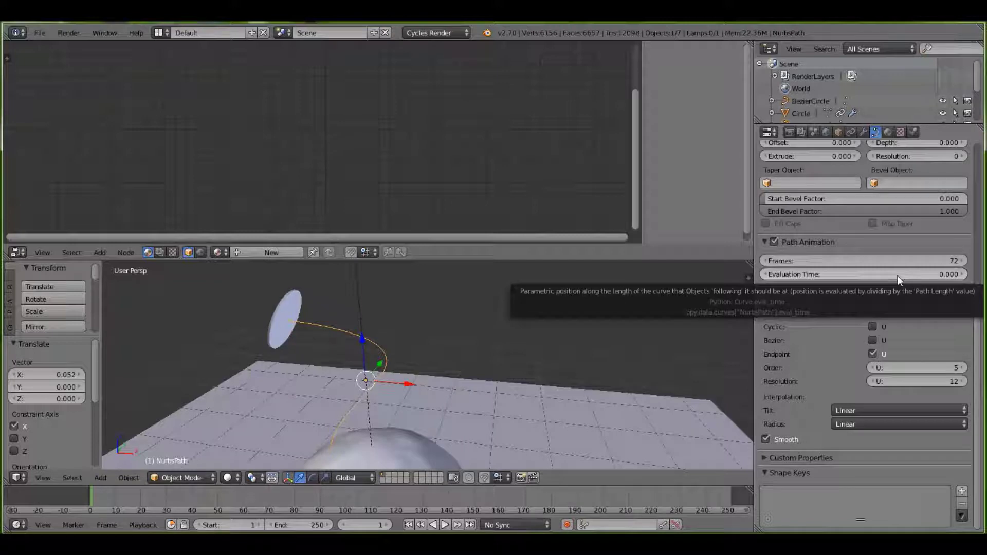
pyautogui.press('i')
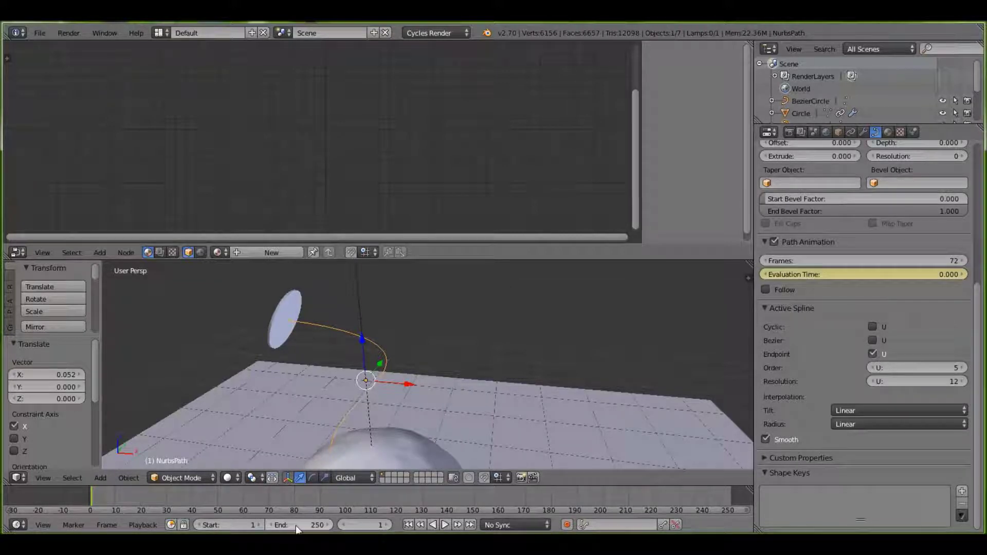
# On frame 72, set the path's Evaluation Time to 72 and keyframe it
pyautogui.click(353, 524)
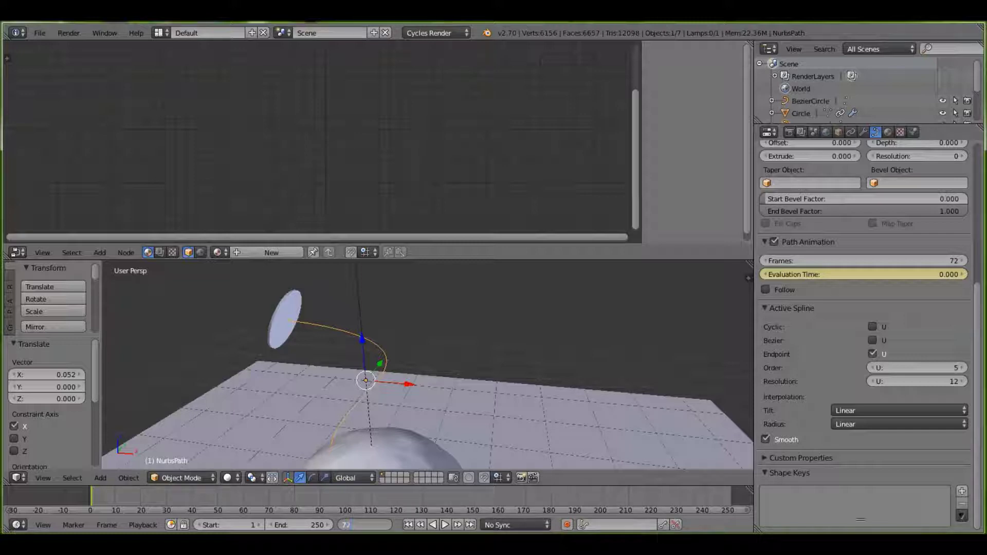
pyautogui.write('72')
pyautogui.press('Return')
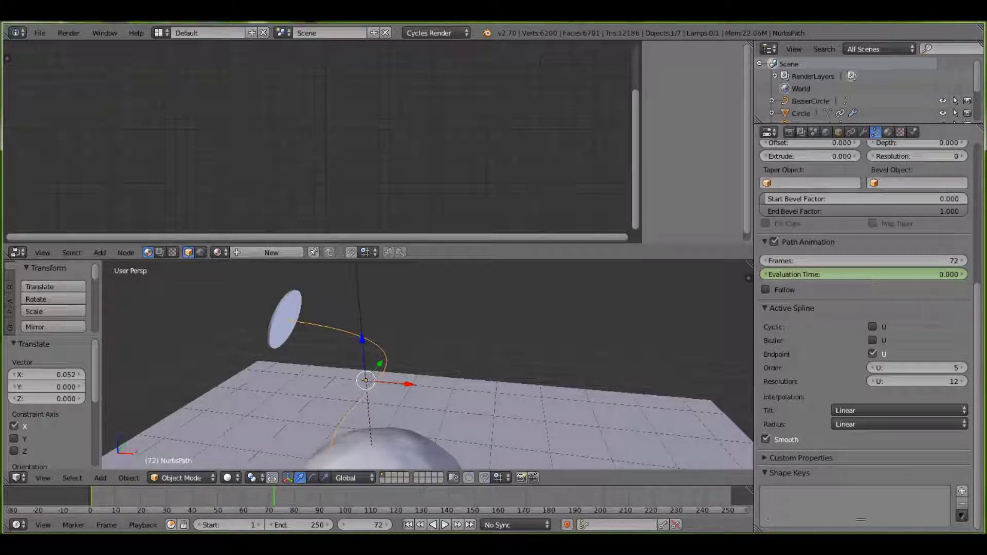
pyautogui.click(878, 274)
pyautogui.write('72')
pyautogui.press('Return')
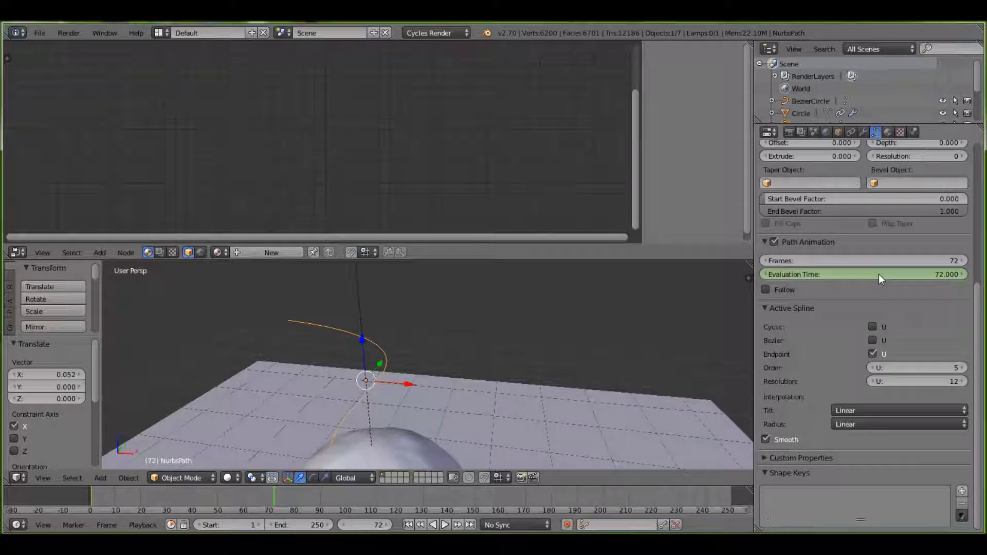
pyautogui.press('i')
# Scrub through the animation to check how the disc travels along the path
pyautogui.moveTo(522, 352); pyautogui.dragTo(545, 355, button='middle')
pyautogui.moveTo(241, 492); pyautogui.dragTo(176, 495)
pyautogui.moveTo(340, 509); pyautogui.dragTo(153, 504)
pyautogui.moveTo(341, 412); pyautogui.dragTo(483, 378, button='middle')
# Try the Cyclic U option on the path's active spline, then switch it back off
pyautogui.click(873, 328)
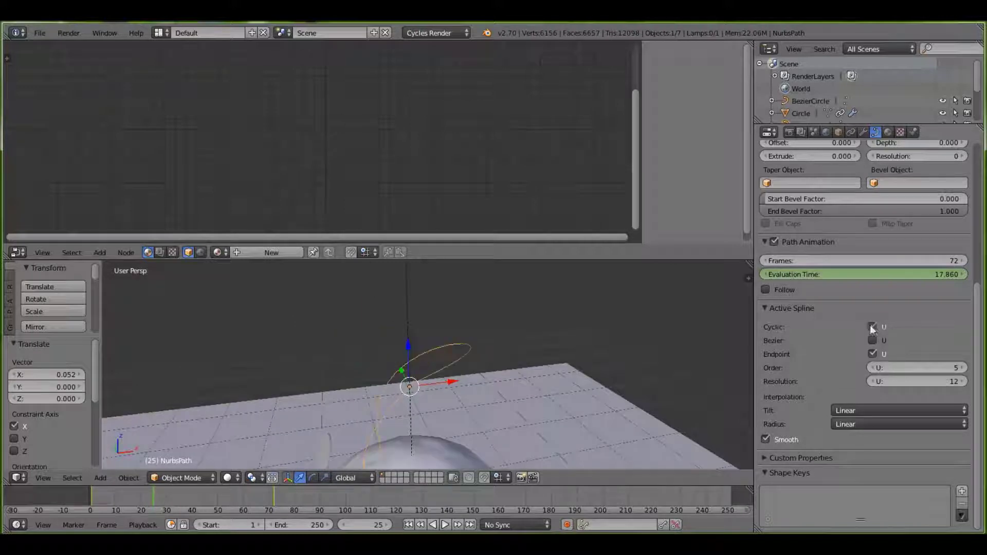
pyautogui.moveTo(723, 339); pyautogui.dragTo(585, 375, button='middle')
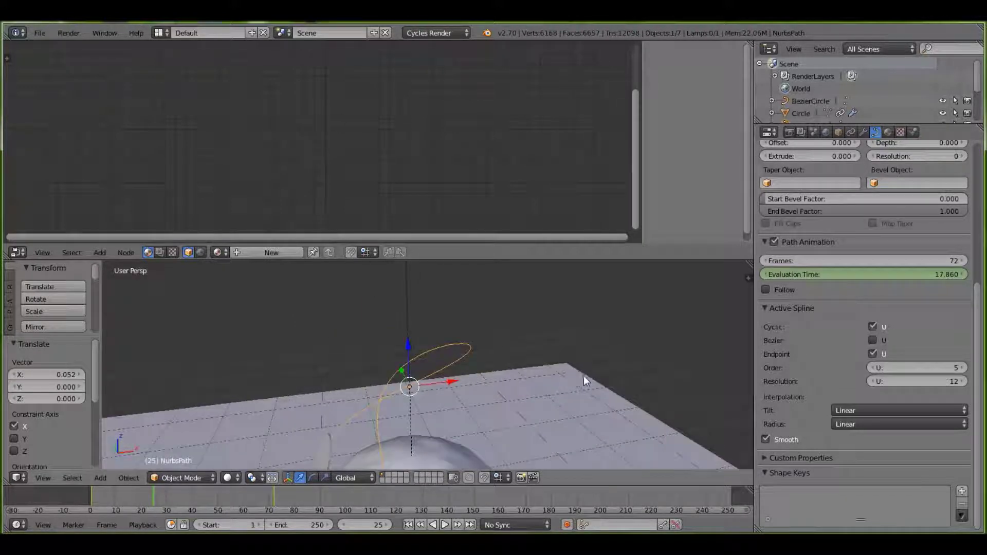
pyautogui.click(873, 327)
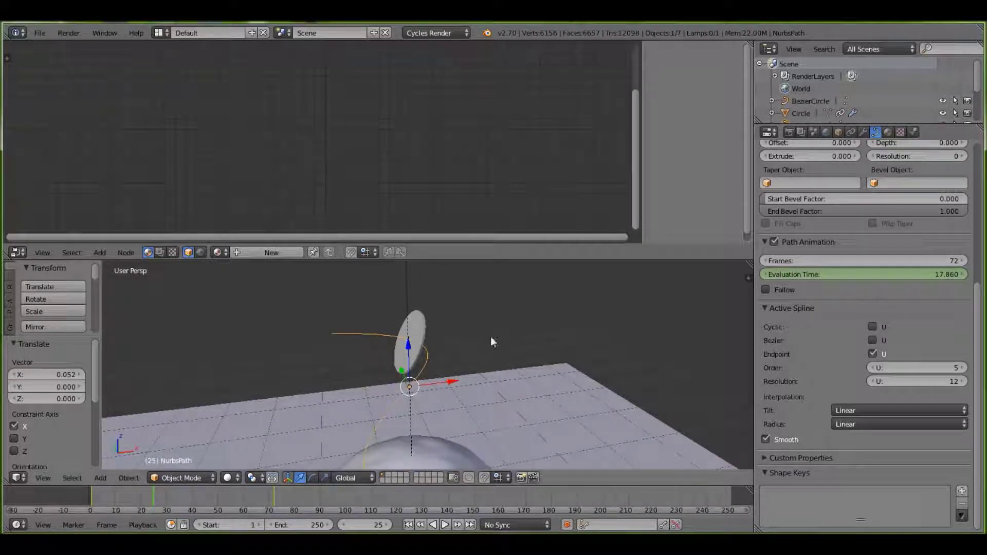
# Enable Follow in the path animation settings and scrub the timeline back to the start to check the disc
pyautogui.scroll(2, 800, 332)
pyautogui.click(765, 339)
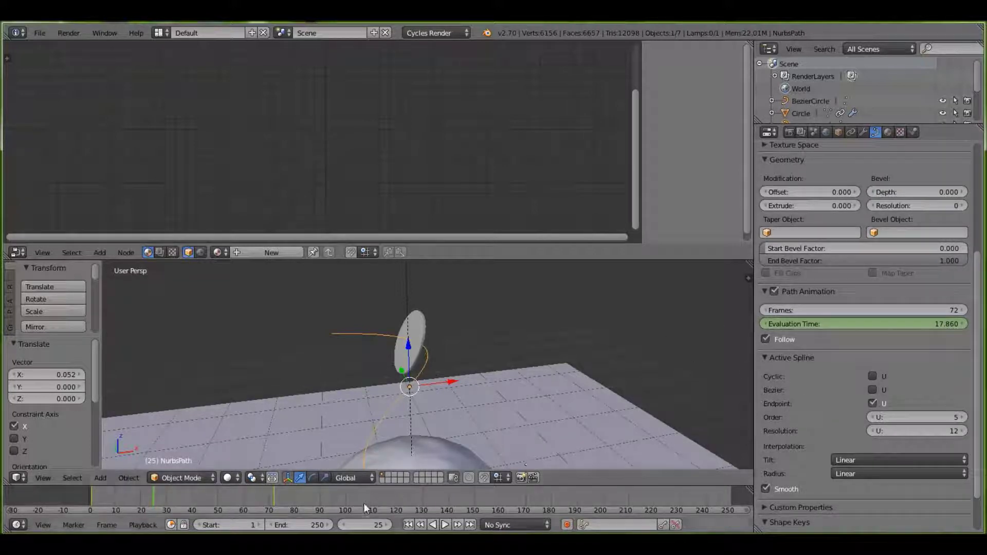
pyautogui.moveTo(175, 500); pyautogui.dragTo(129, 502)
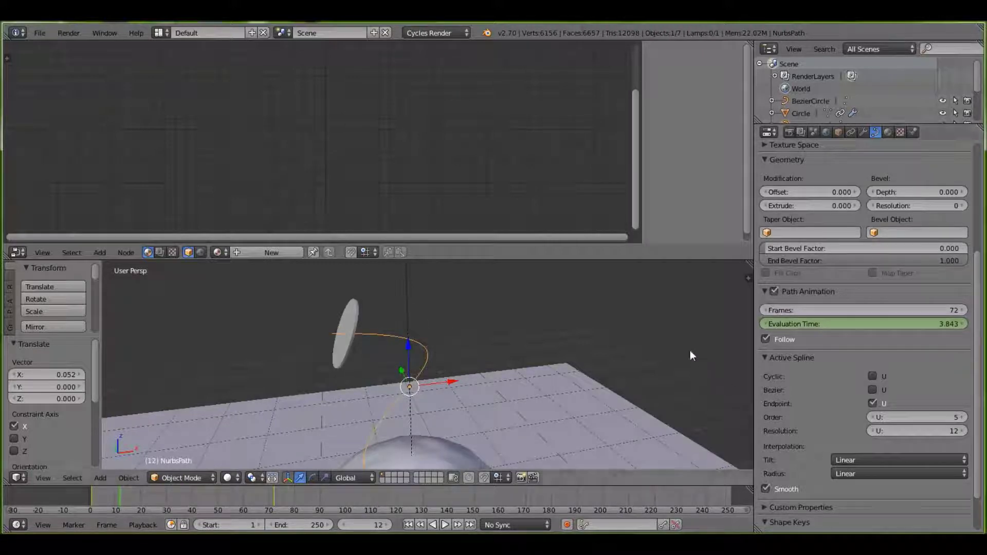
pyautogui.moveTo(598, 348); pyautogui.dragTo(289, 439, button='middle')
pyautogui.moveTo(186, 494); pyautogui.dragTo(76, 498)
# Move the disc about 0.03 along the X axis at the start of the path
pyautogui.rightClick(332, 311)
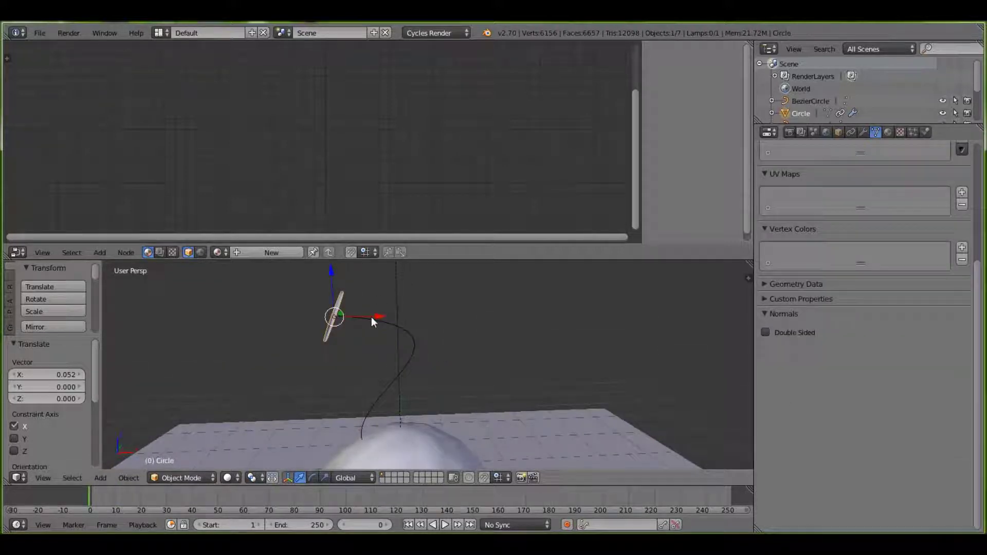
pyautogui.press('g')
pyautogui.press('x')
pyautogui.click(381, 313)
# Scrub through the early frames to examine the disc's orientation along the path
pyautogui.moveTo(444, 385); pyautogui.dragTo(355, 411, button='middle')
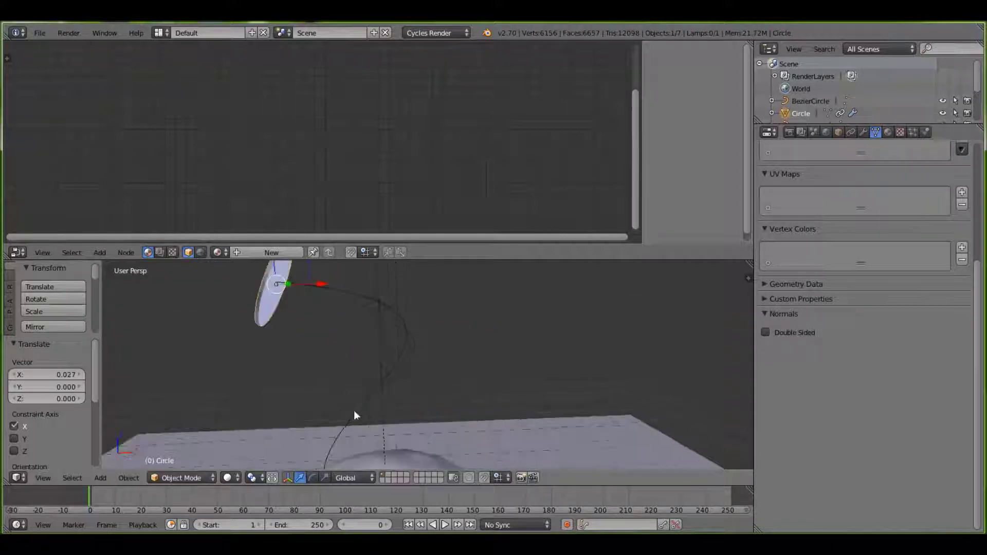
pyautogui.scroll(-4, 299, 344)
pyautogui.moveTo(93, 495); pyautogui.dragTo(140, 509)
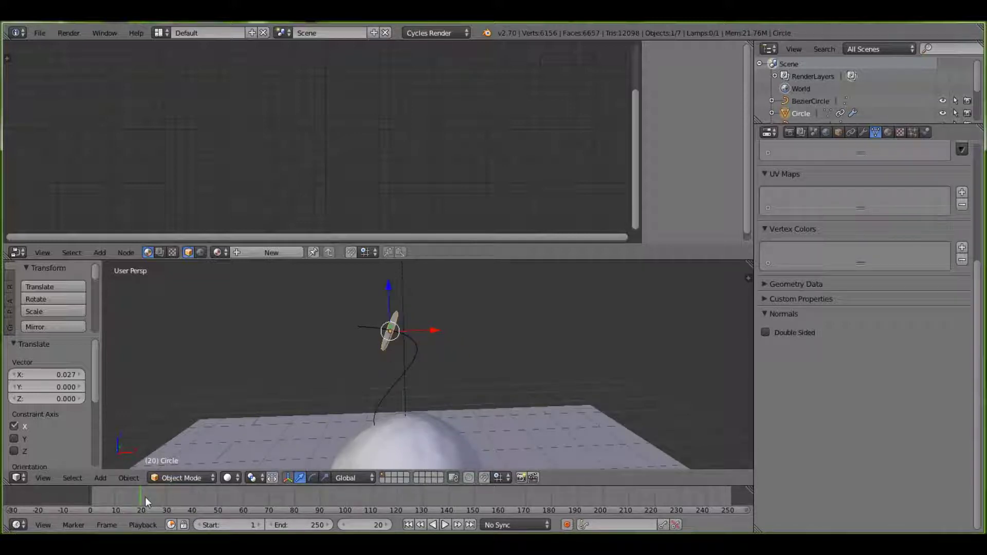
pyautogui.moveTo(145, 497); pyautogui.dragTo(159, 499)
pyautogui.moveTo(401, 375); pyautogui.dragTo(421, 380, button='middle')
# Choose the Rotation keying set and insert a rotation keyframe for the disc on frame 1
pyautogui.moveTo(166, 489); pyautogui.dragTo(92, 499)
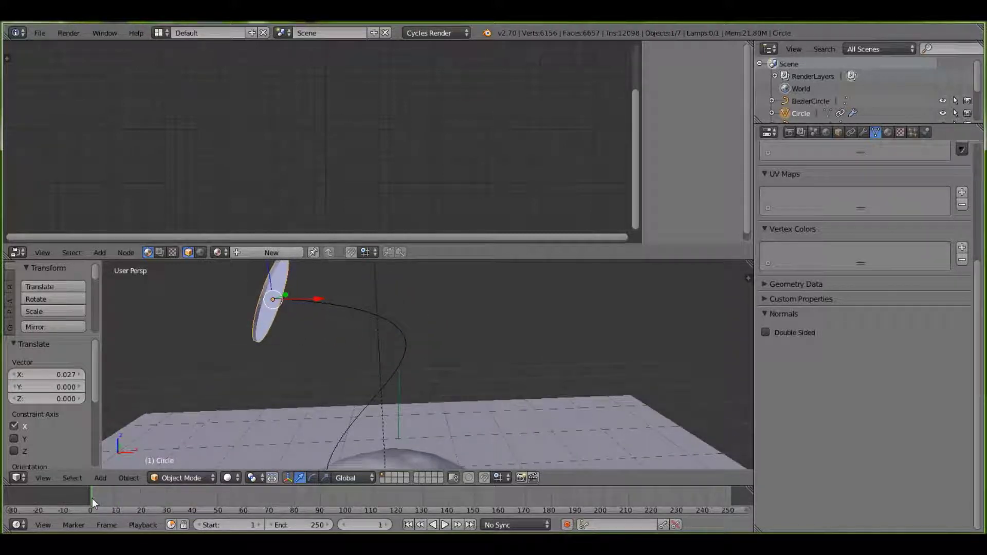
pyautogui.click(617, 525)
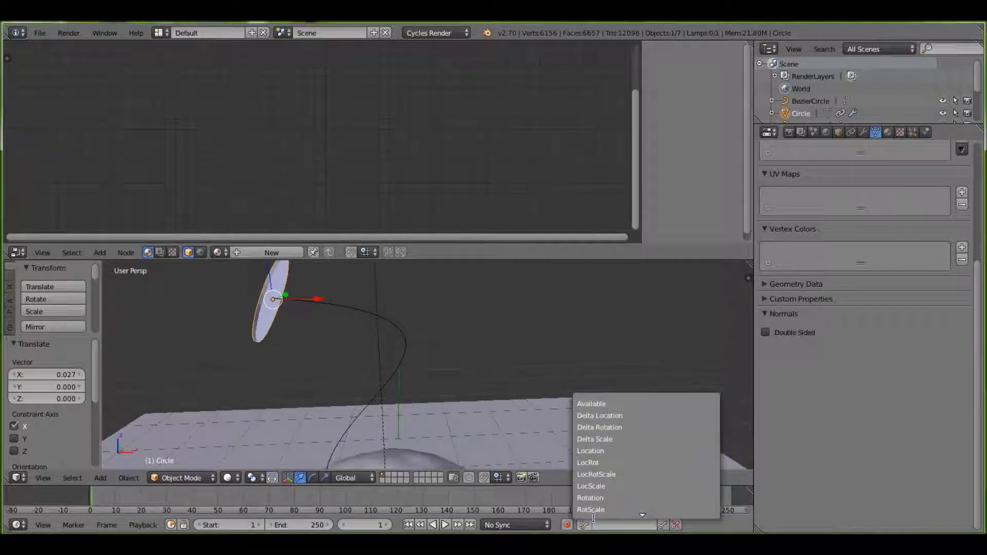
pyautogui.click(611, 498)
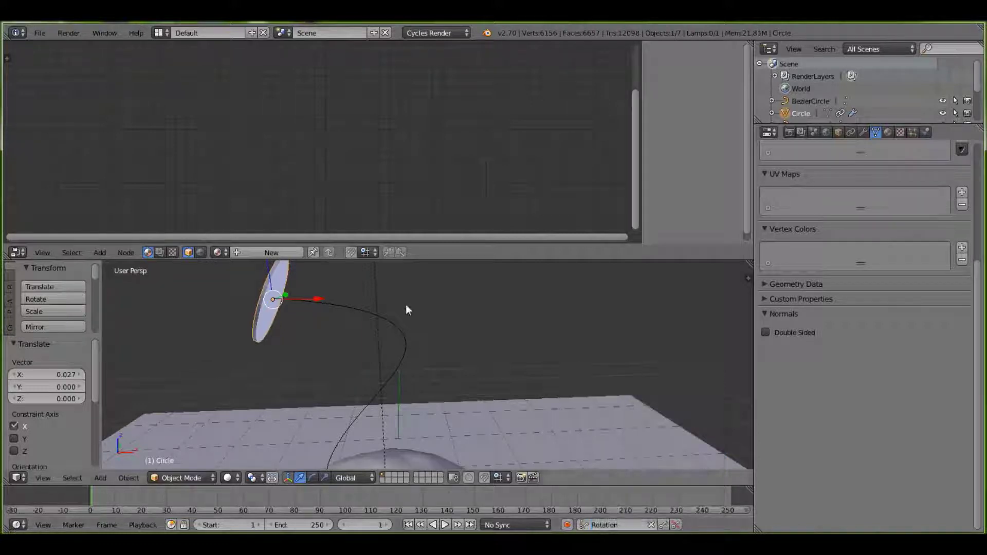
pyautogui.press('i')
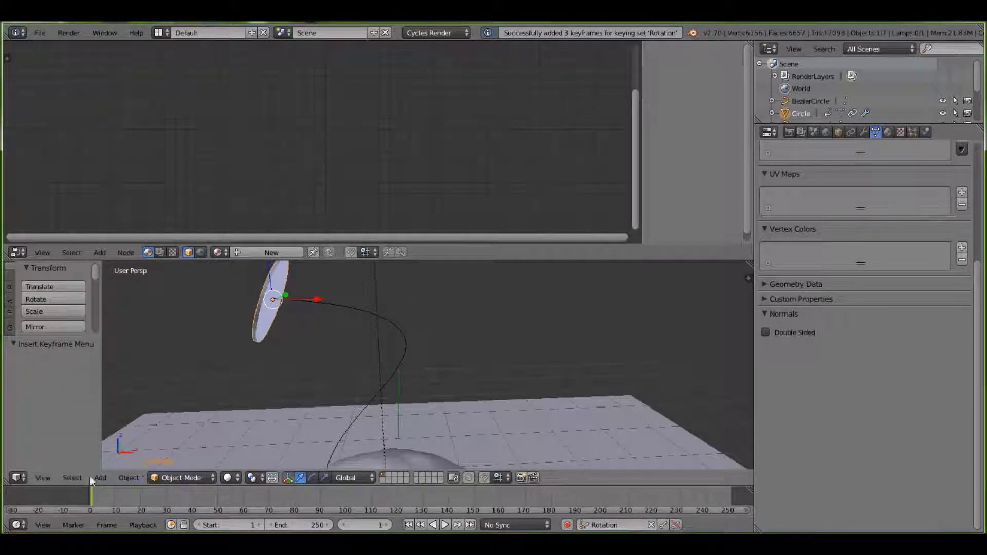
# On frame 31, rotate the disc by about 87.8 degrees to face along the path and keyframe its rotation
pyautogui.moveTo(95, 499); pyautogui.dragTo(169, 505)
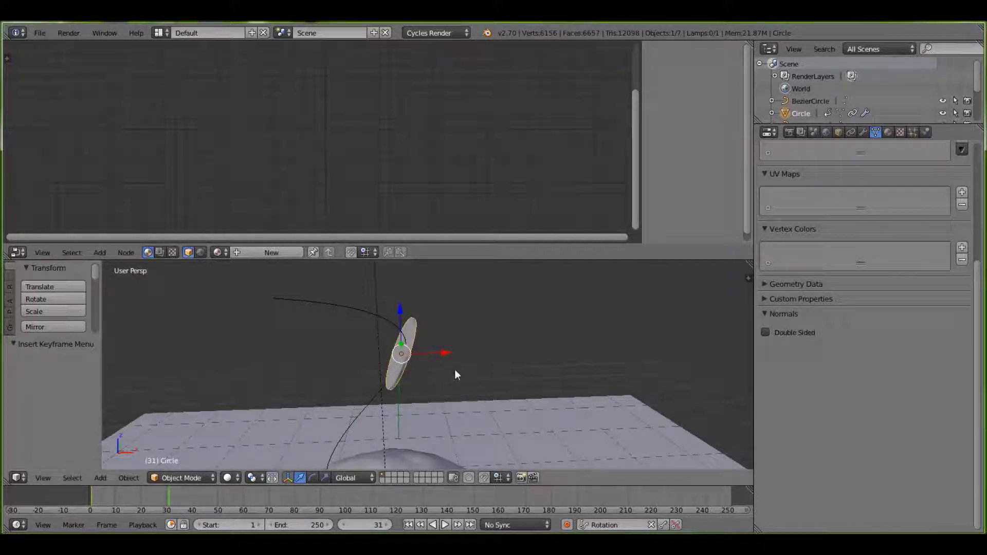
pyautogui.press('r')
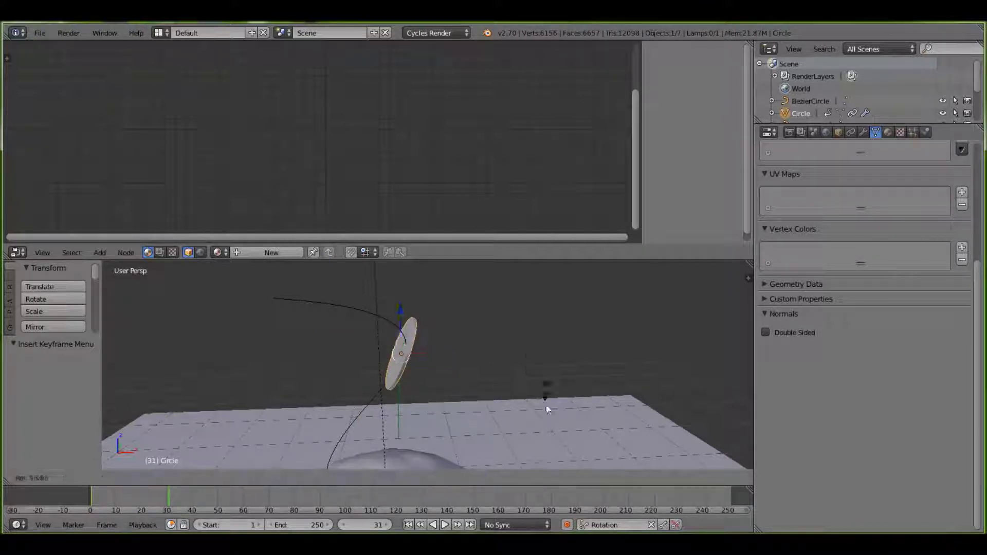
pyautogui.click(396, 391)
pyautogui.moveTo(485, 352); pyautogui.dragTo(474, 344, button='middle')
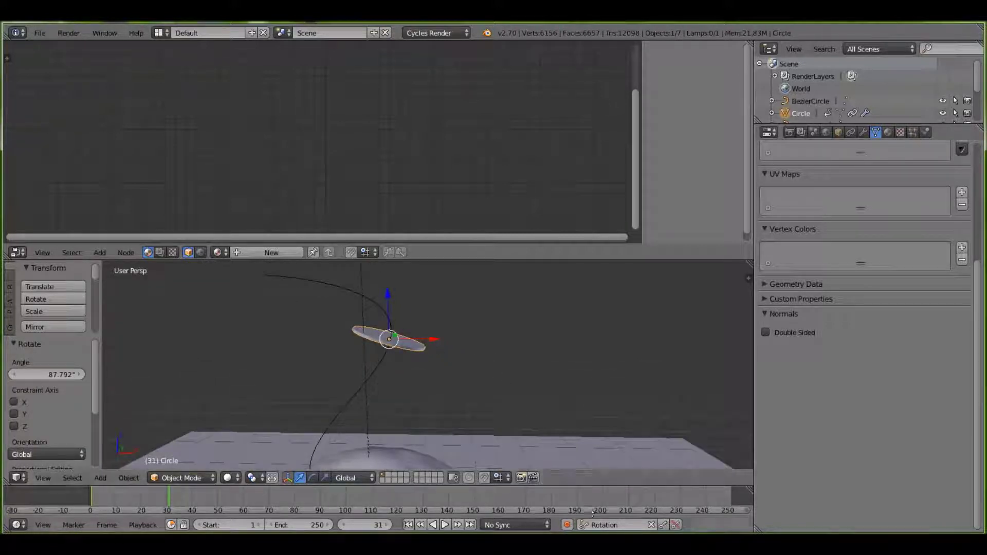
pyautogui.press('i')
# On frame 54, rotate the disc freehand near the sphere and keyframe its rotation
pyautogui.moveTo(181, 496); pyautogui.dragTo(215, 496)
pyautogui.moveTo(329, 416); pyautogui.dragTo(336, 401, button='middle')
pyautogui.scroll(-2, 335, 401)
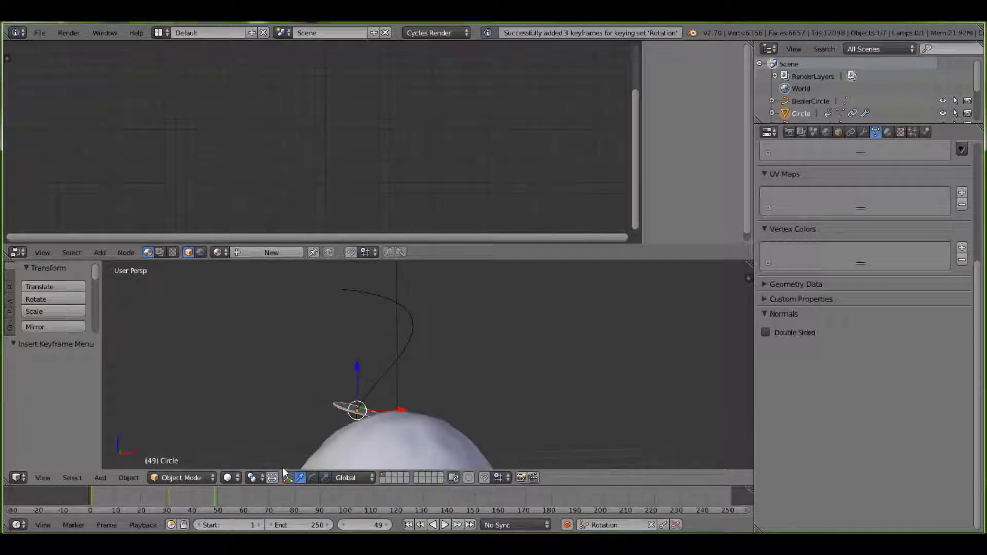
pyautogui.scroll(2, 282, 468)
pyautogui.moveTo(217, 497); pyautogui.dragTo(227, 495)
pyautogui.press('r')
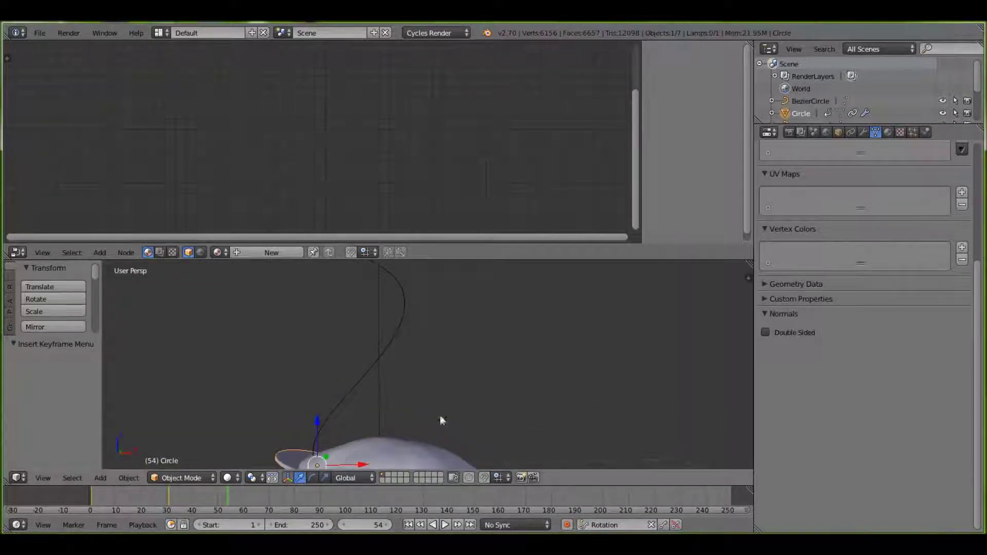
pyautogui.click(461, 323)
pyautogui.press('i')
# Scrub back to frame 0 to review the disc's animated rotation along the path
pyautogui.moveTo(153, 497); pyautogui.dragTo(52, 496)
pyautogui.scroll(-5, 558, 312)
pyautogui.moveTo(467, 314); pyautogui.dragTo(392, 323, button='middle')
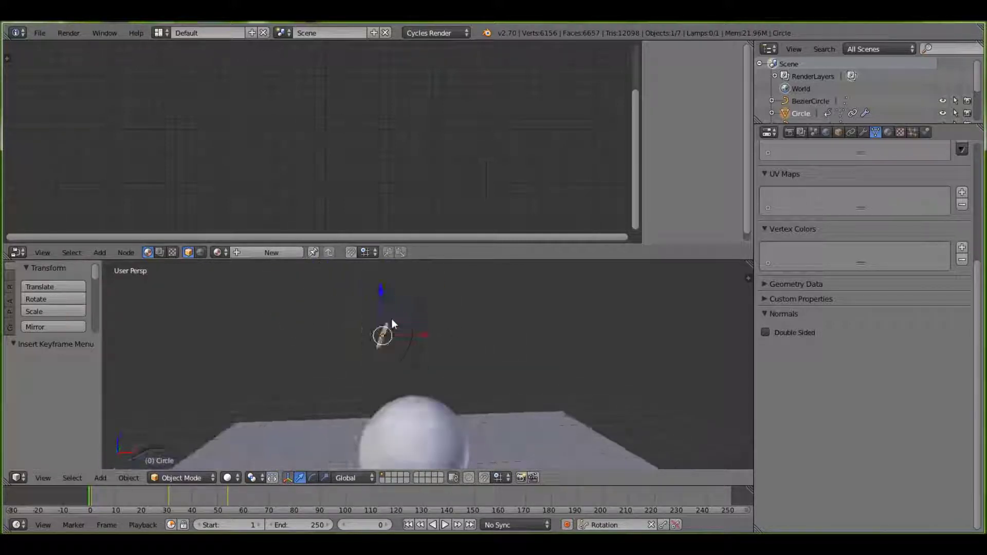
# Duplicate the NURBS path in place and disable Path Animation on the copy
pyautogui.rightClick(399, 311)
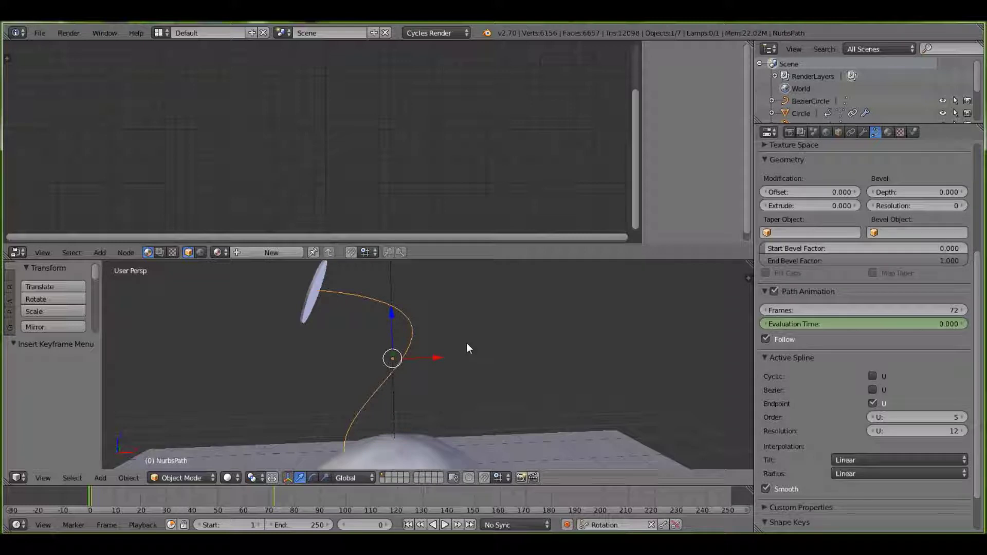
pyautogui.hotkey('shift', 'd')
pyautogui.rightClick(467, 343)
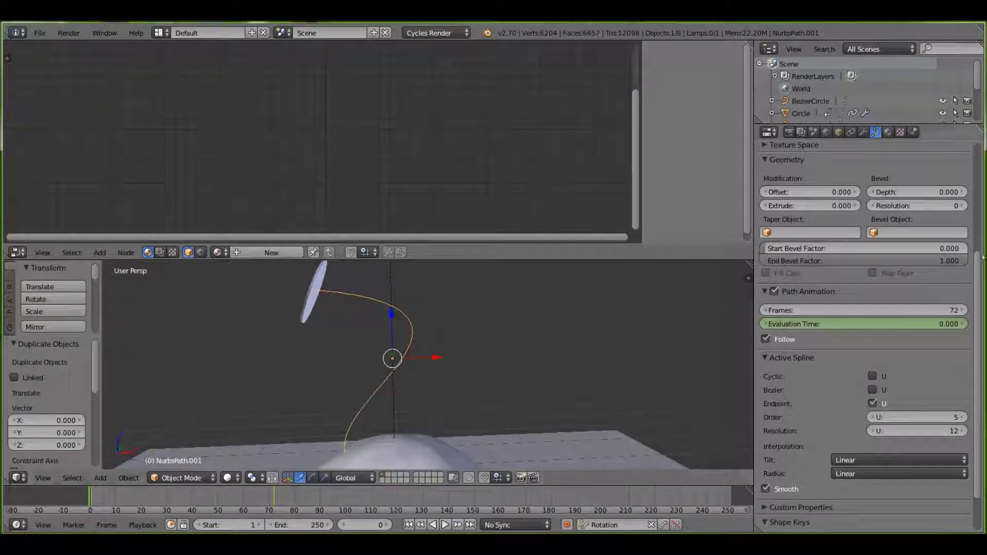
pyautogui.scroll(4, 864, 314)
pyautogui.click(807, 368)
pyautogui.scroll(5, 810, 369)
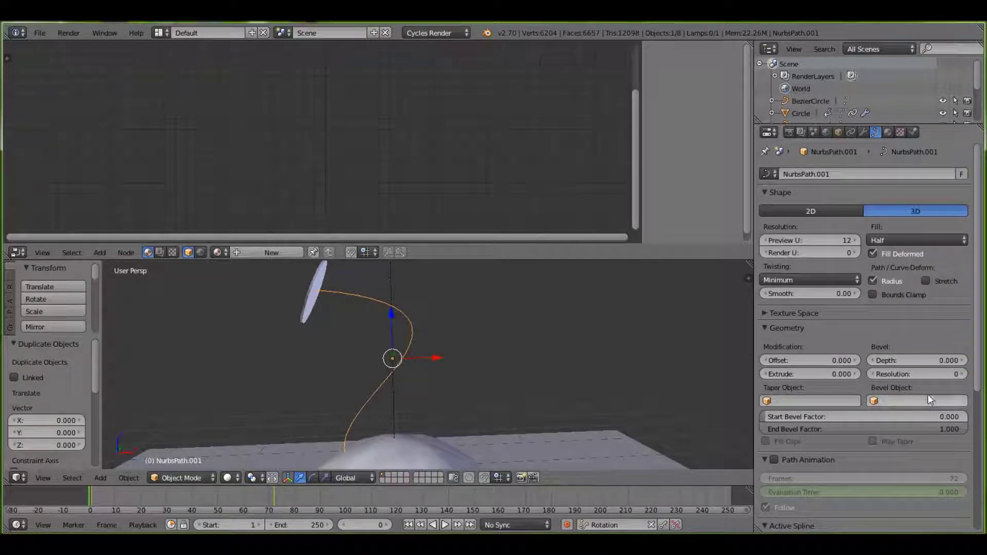
# Set BezierCircle as the bevel object of the duplicated path
pyautogui.click(904, 401)
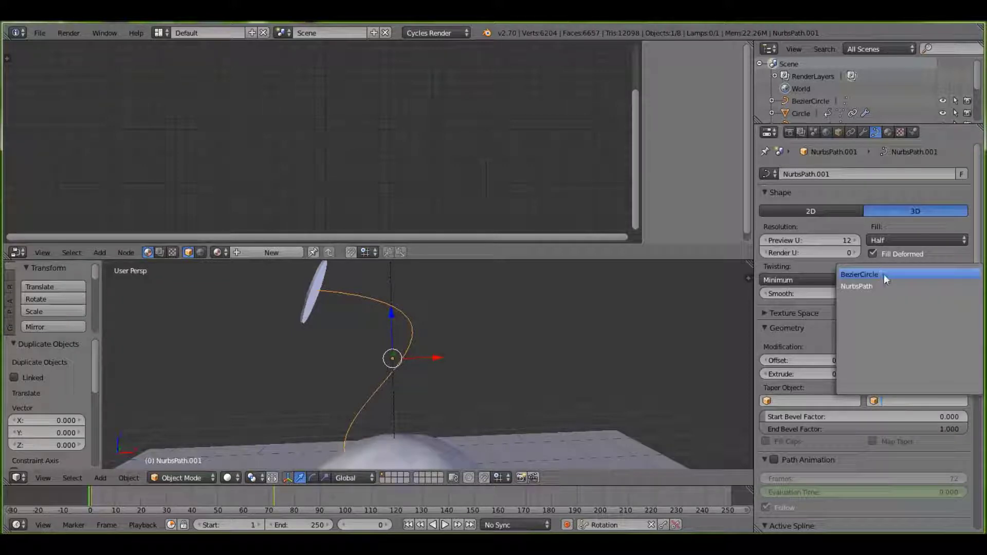
pyautogui.click(882, 274)
pyautogui.scroll(-3, 604, 341)
pyautogui.scroll(3, 604, 341)
# Scale the BezierCircle to about 0.156 to thin the tube along the path
pyautogui.moveTo(628, 343); pyautogui.dragTo(360, 347, button='middle')
pyautogui.scroll(-5, 673, 358)
pyautogui.rightClick(707, 389)
pyautogui.keyDown('shift'); pyautogui.moveTo(419, 366); pyautogui.dragTo(591, 362, button='middle'); pyautogui.keyUp('shift')
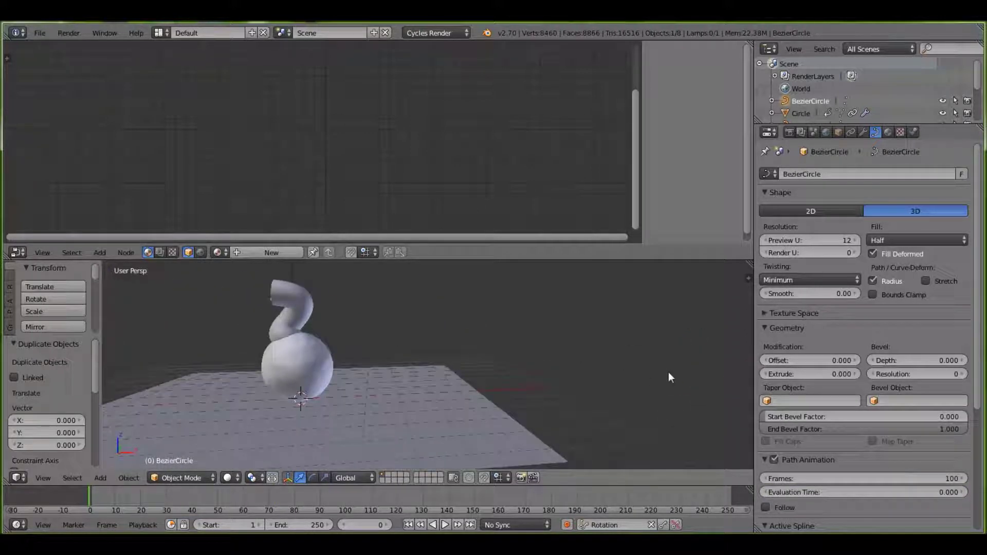
pyautogui.press('s')
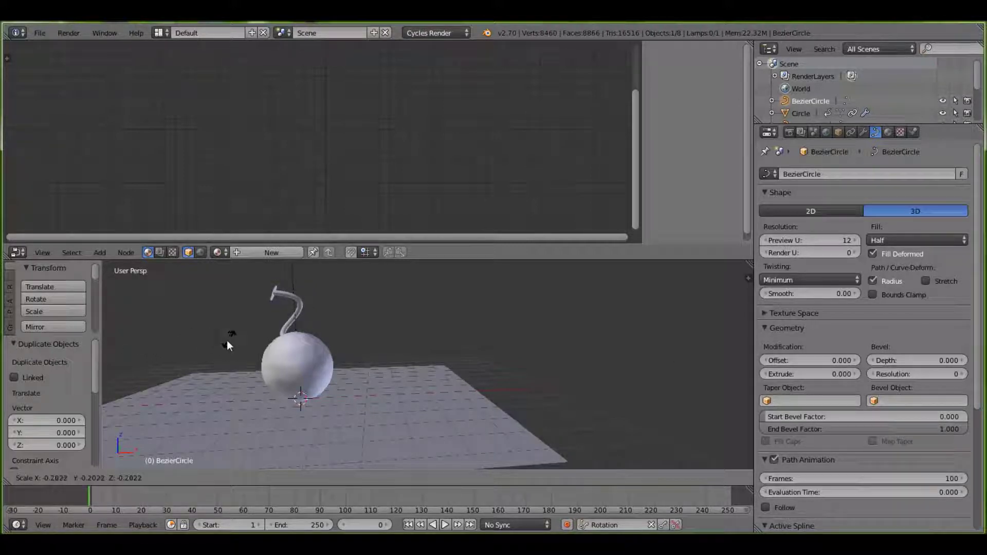
pyautogui.click(205, 347)
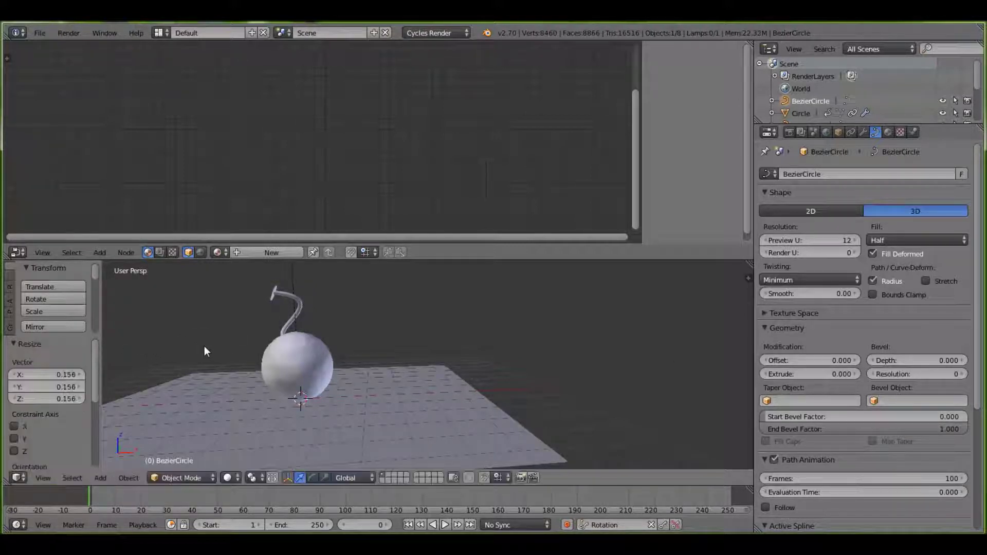
# Scale the BezierCircle down again by about 0.596 to make the fuse tube thinner
pyautogui.scroll(5, 238, 342)
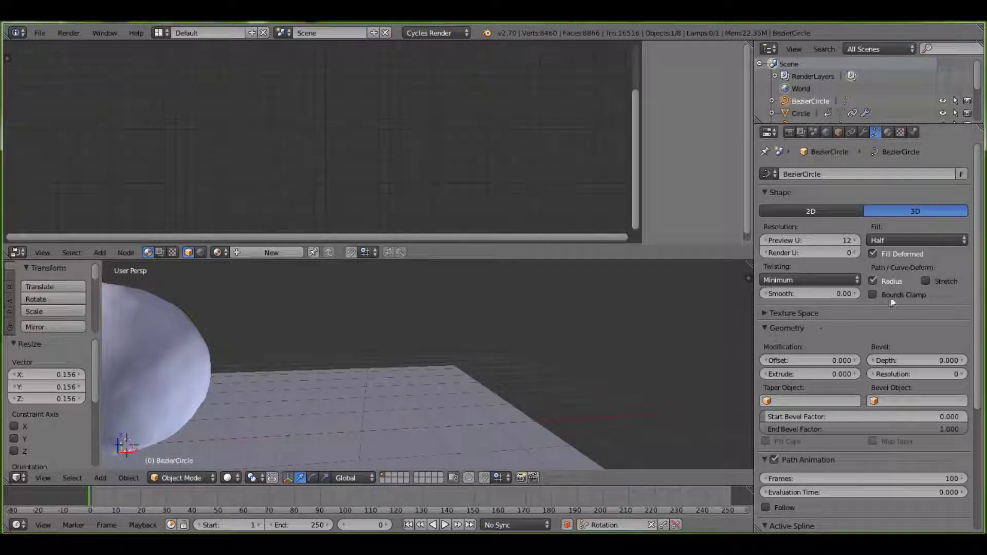
pyautogui.scroll(-2, 855, 350)
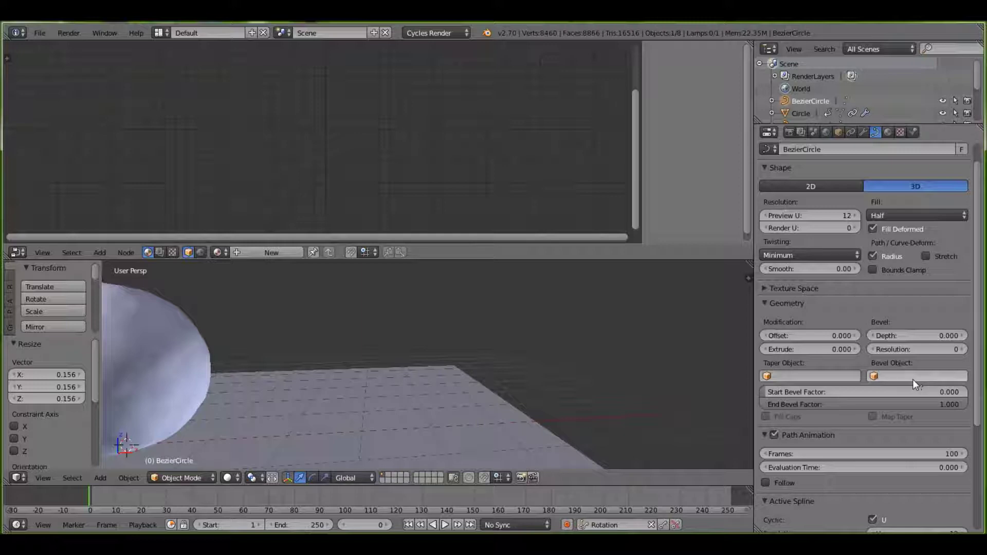
pyautogui.scroll(-3, 682, 351)
pyautogui.keyDown('shift'); pyautogui.moveTo(662, 350); pyautogui.dragTo(674, 356, button='middle'); pyautogui.keyUp('shift')
pyautogui.scroll(1, 676, 355)
pyautogui.keyDown('shift'); pyautogui.moveTo(551, 325); pyautogui.dragTo(633, 370, button='middle'); pyautogui.keyUp('shift')
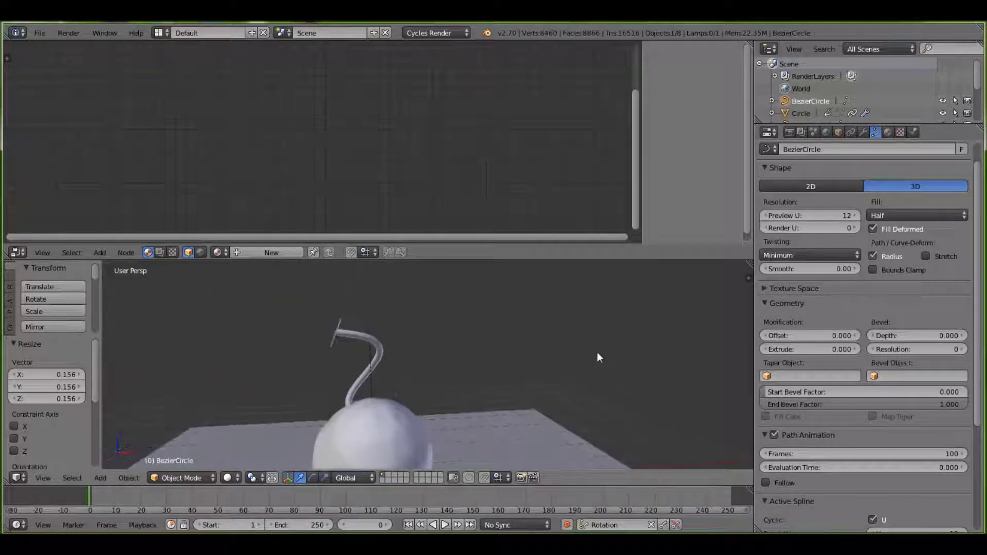
pyautogui.keyDown('shift'); pyautogui.moveTo(551, 349); pyautogui.dragTo(289, 327, button='middle'); pyautogui.keyUp('shift')
pyautogui.scroll(4, 688, 399)
pyautogui.keyDown('shift'); pyautogui.moveTo(690, 403); pyautogui.dragTo(483, 389, button='middle'); pyautogui.keyUp('shift')
pyautogui.moveTo(603, 401); pyautogui.dragTo(627, 396, button='middle')
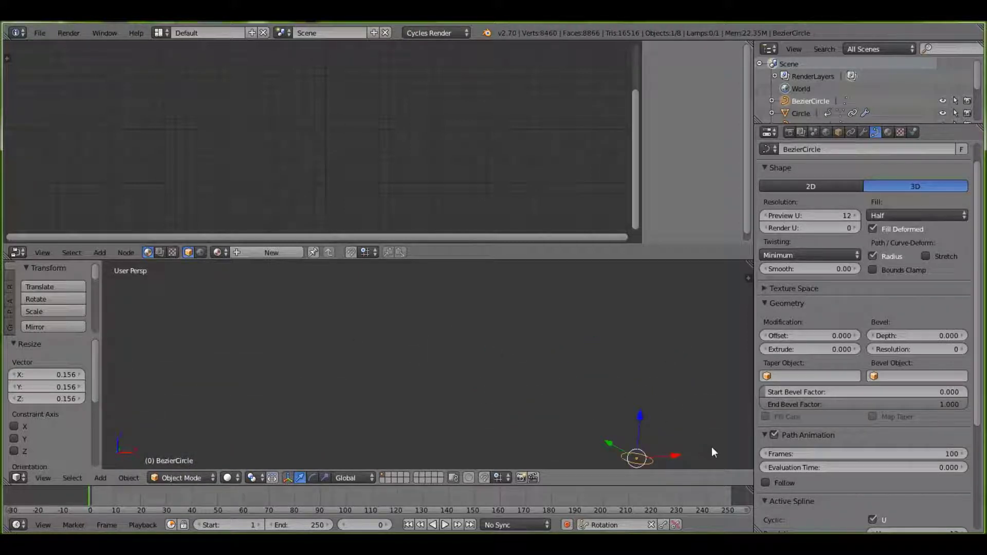
pyautogui.press('s')
pyautogui.click(681, 452)
pyautogui.moveTo(681, 452); pyautogui.dragTo(322, 369, button='middle')
pyautogui.scroll(3, 333, 374)
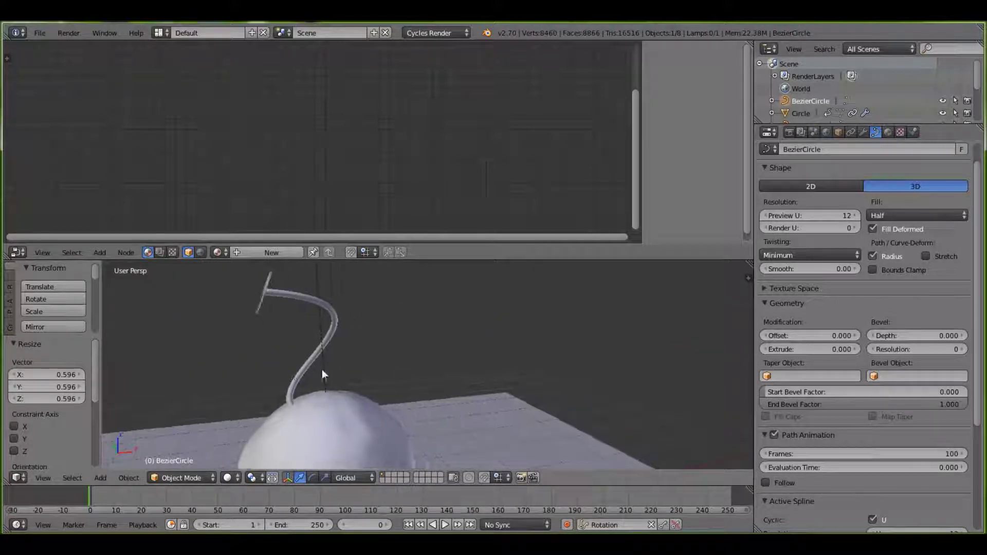
# Convert the beveled duplicate path to a mesh and add a Dynamic Paint canvas to it
pyautogui.rightClick(335, 315)
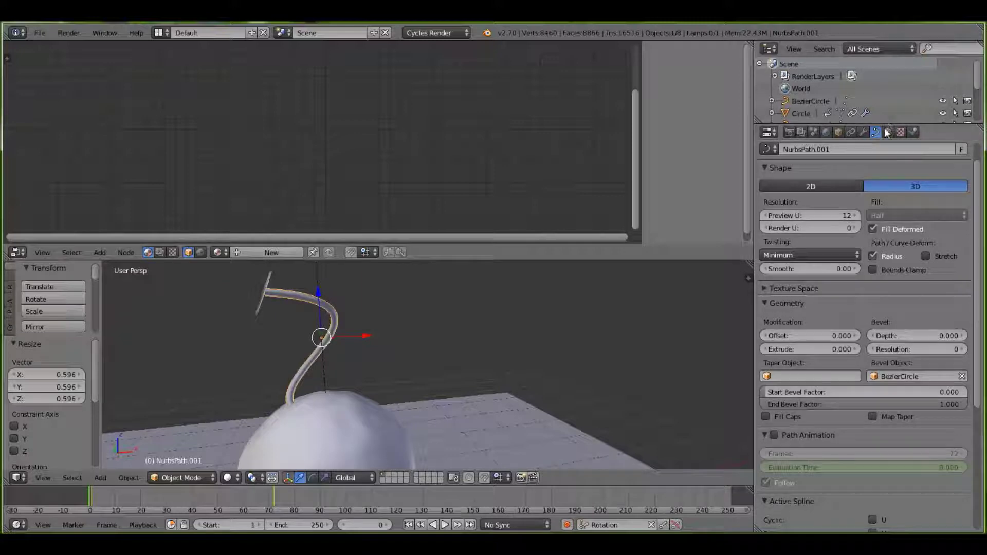
pyautogui.click(913, 133)
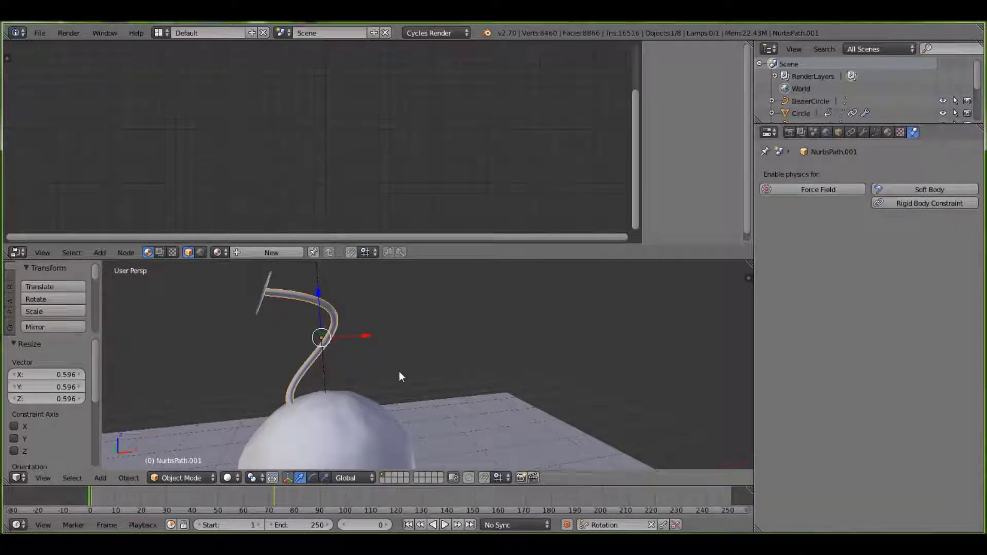
pyautogui.hotkey('alt', 'c')
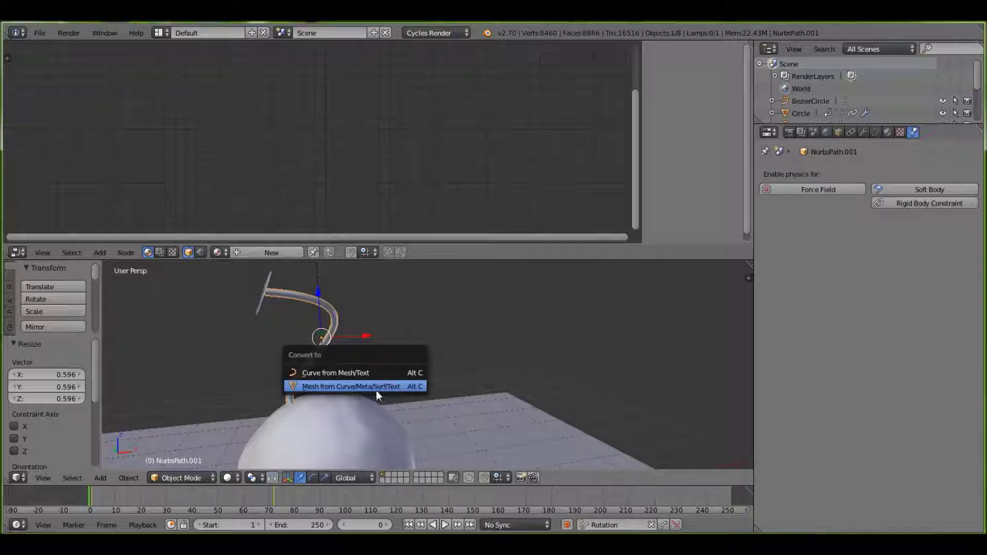
pyautogui.click(375, 391)
pyautogui.click(818, 230)
pyautogui.click(872, 298)
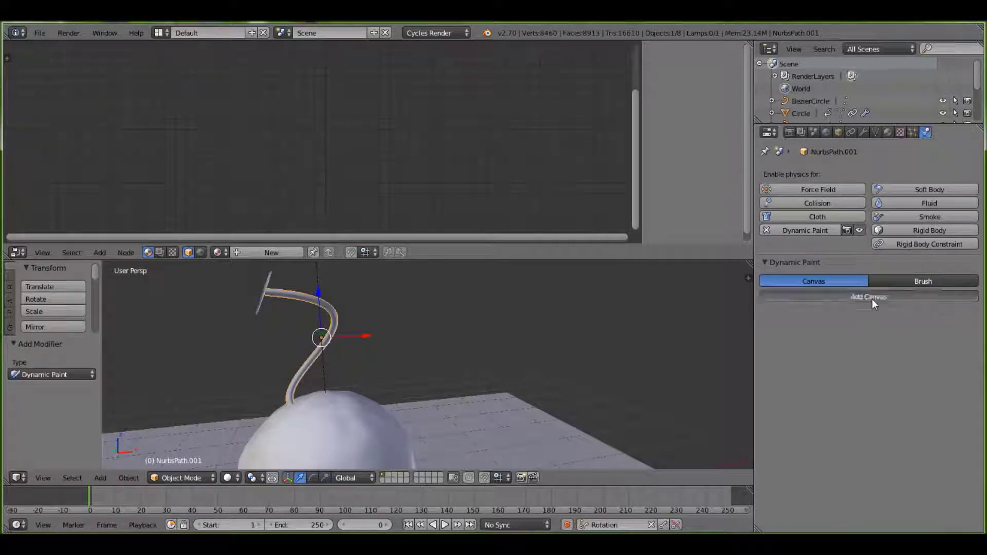
# Set the canvas's Initial Color to Color and pick a dull golden brown
pyautogui.scroll(-3, 882, 388)
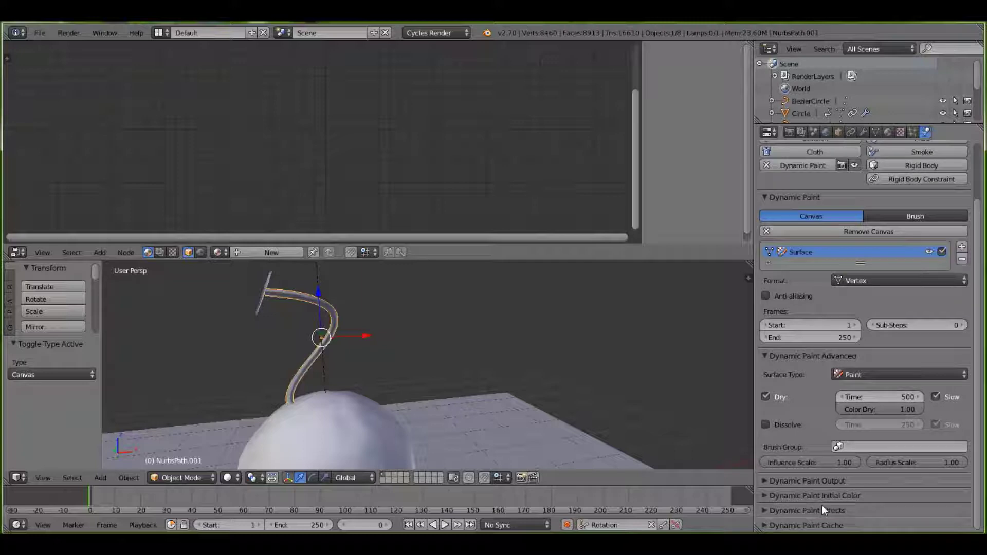
pyautogui.click(835, 515)
pyautogui.scroll(-2, 855, 491)
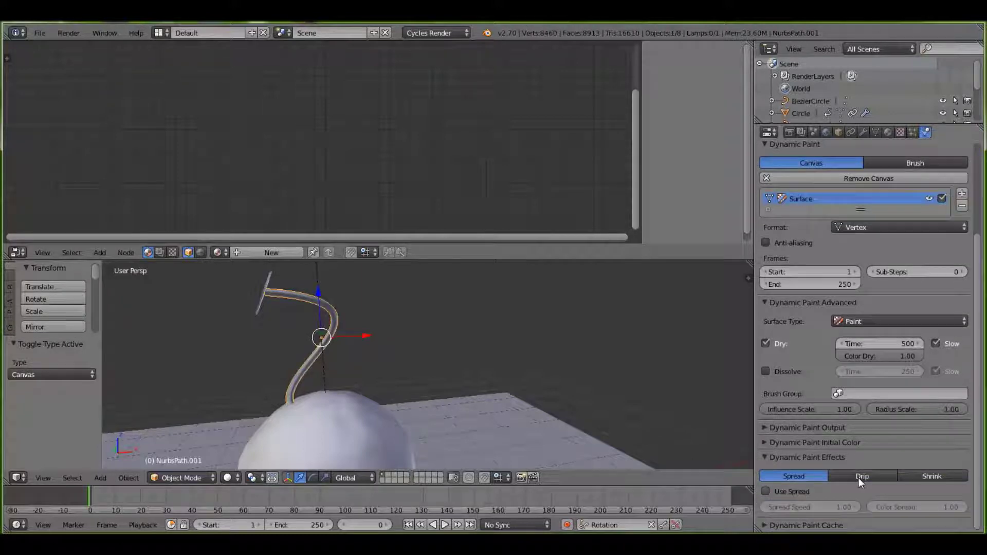
pyautogui.click(876, 444)
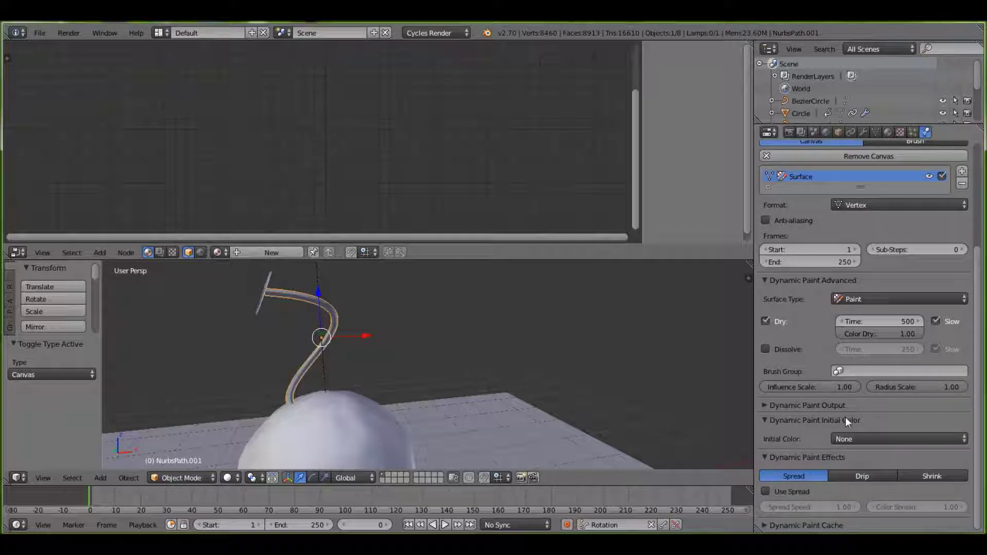
pyautogui.click(846, 438)
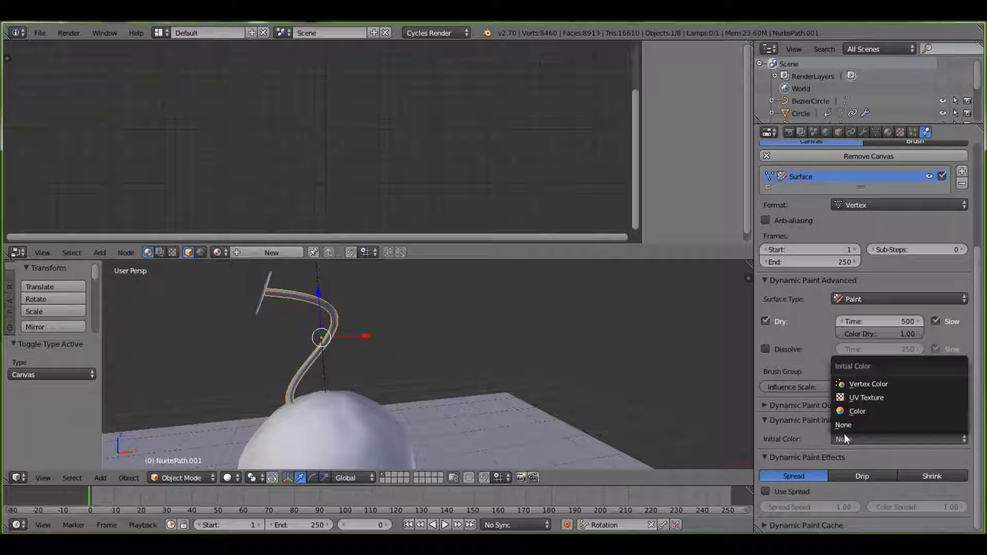
pyautogui.click(864, 409)
pyautogui.click(882, 462)
pyautogui.moveTo(914, 329); pyautogui.dragTo(884, 363)
pyautogui.moveTo(958, 306); pyautogui.dragTo(959, 329)
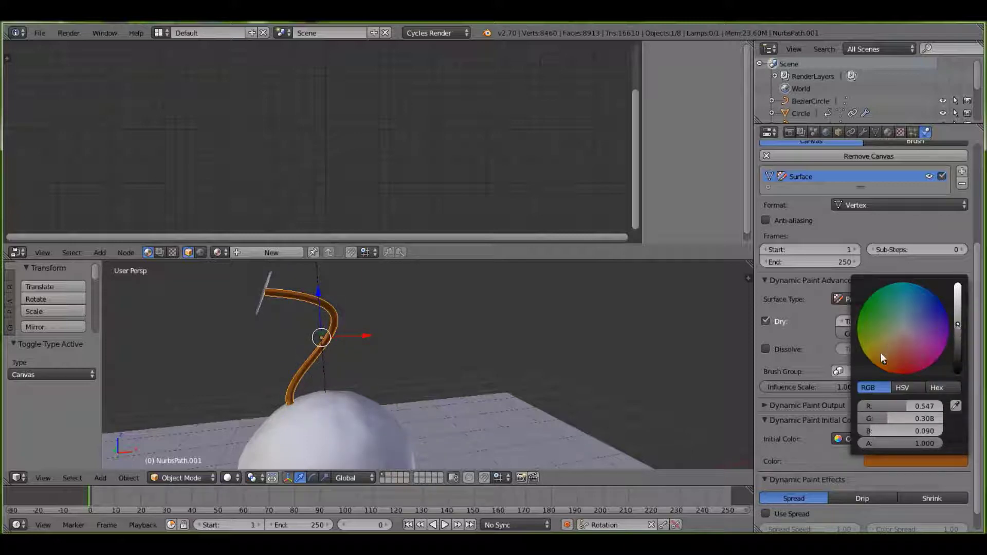
pyautogui.moveTo(882, 360); pyautogui.dragTo(886, 344)
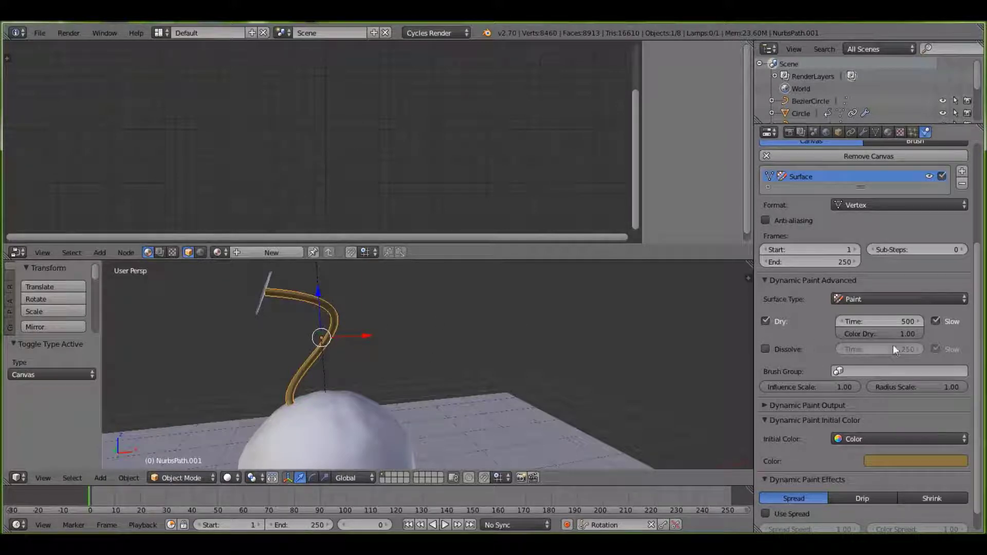
# Change the Dynamic Paint surface format to Image Sequence
pyautogui.scroll(5, 887, 337)
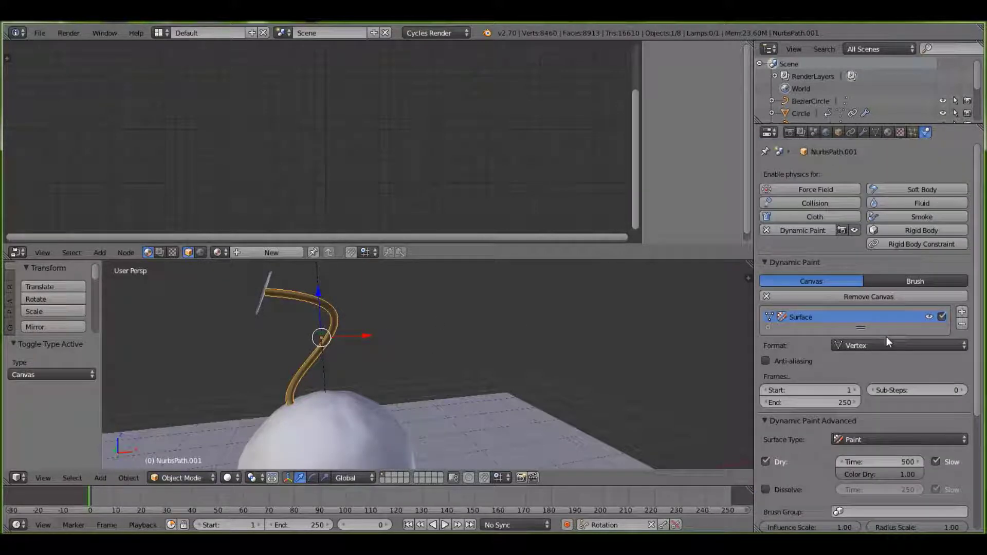
pyautogui.click(869, 346)
pyautogui.click(868, 318)
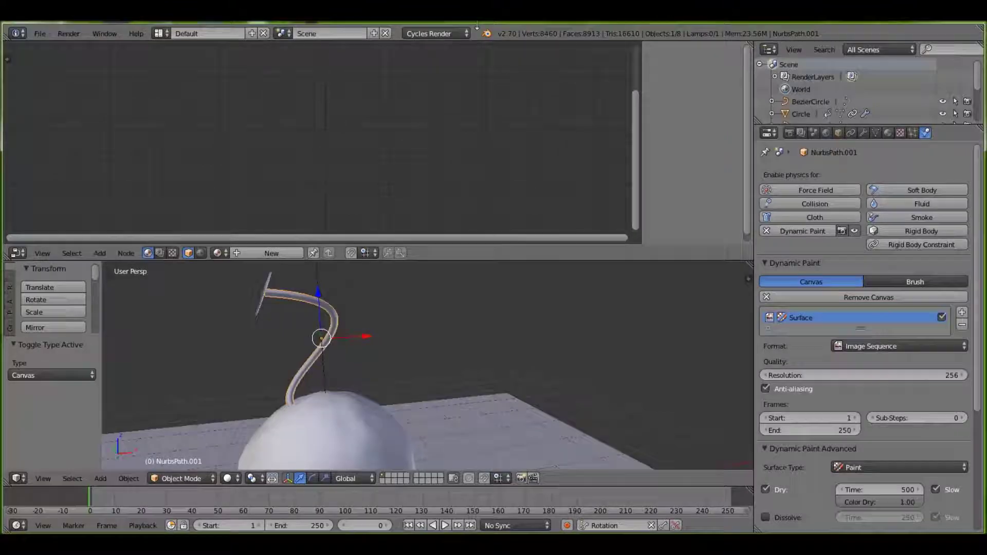
# Switch to the Windows desktop beside a half-screen Blender window and create a folder named adfsdfasadf
pyautogui.hotkey('alt', 'F11')
pyautogui.doubleClick(462, 35)
pyautogui.press('super+Right')
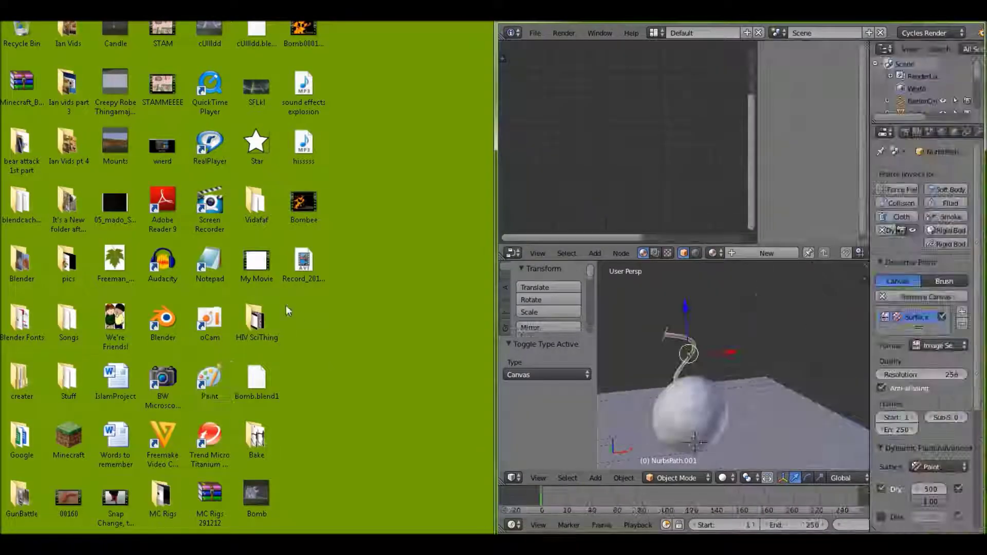
pyautogui.rightClick(286, 306)
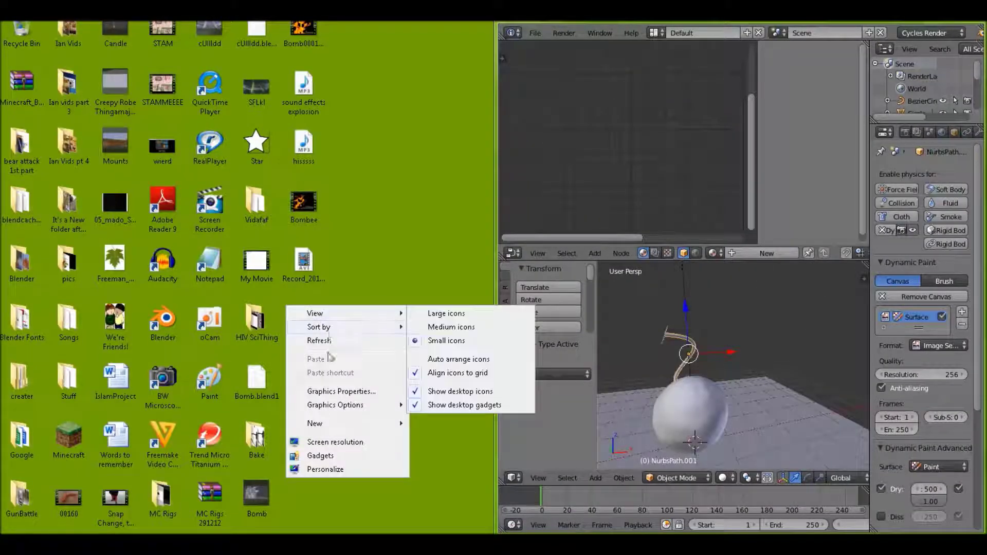
pyautogui.moveTo(360, 423)
pyautogui.click(447, 283)
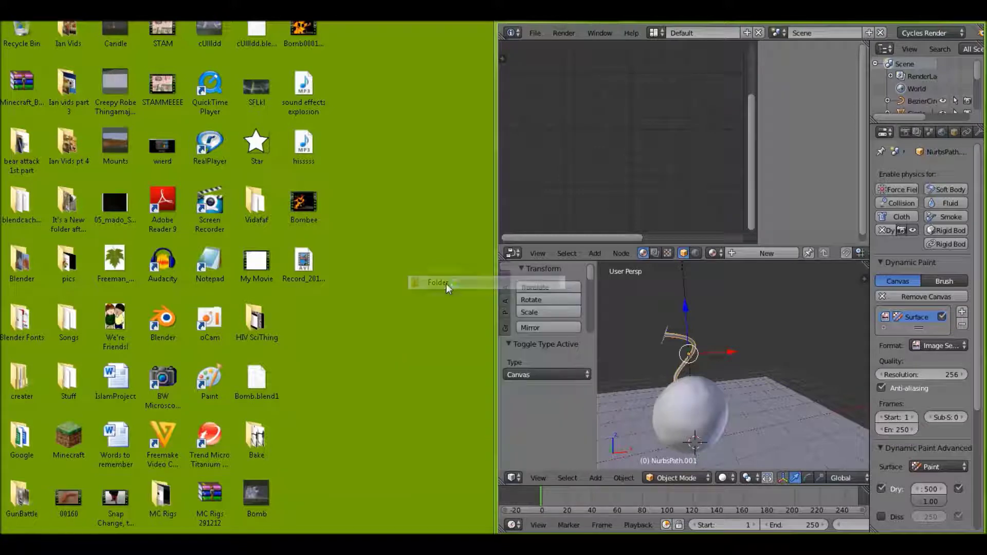
pyautogui.write('adfsdfasadf')
pyautogui.press('Return')
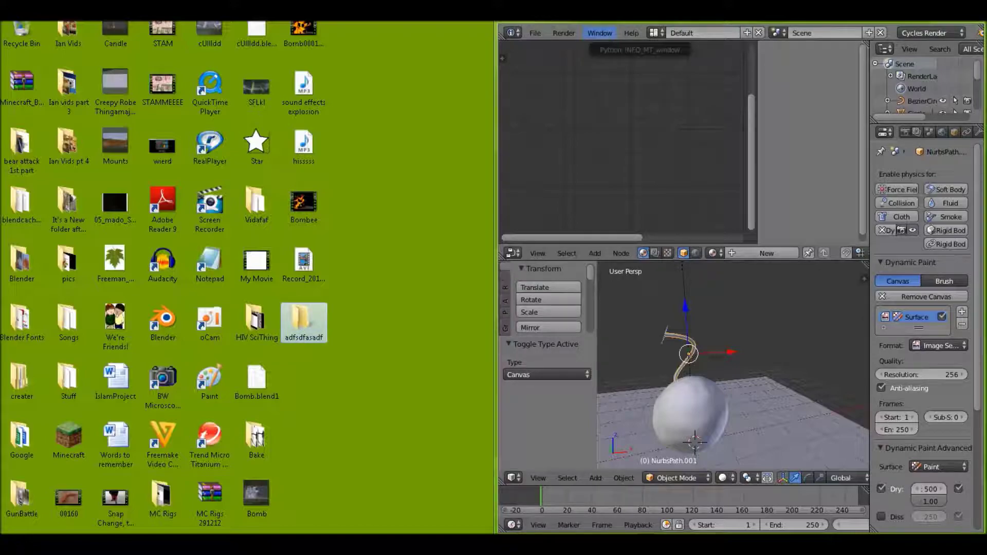
# Switch back to a maximized Blender and set the Dynamic Paint output path to the desktop folder adfsdfasadf
pyautogui.click(944, 7)
pyautogui.scroll(-4, 844, 375)
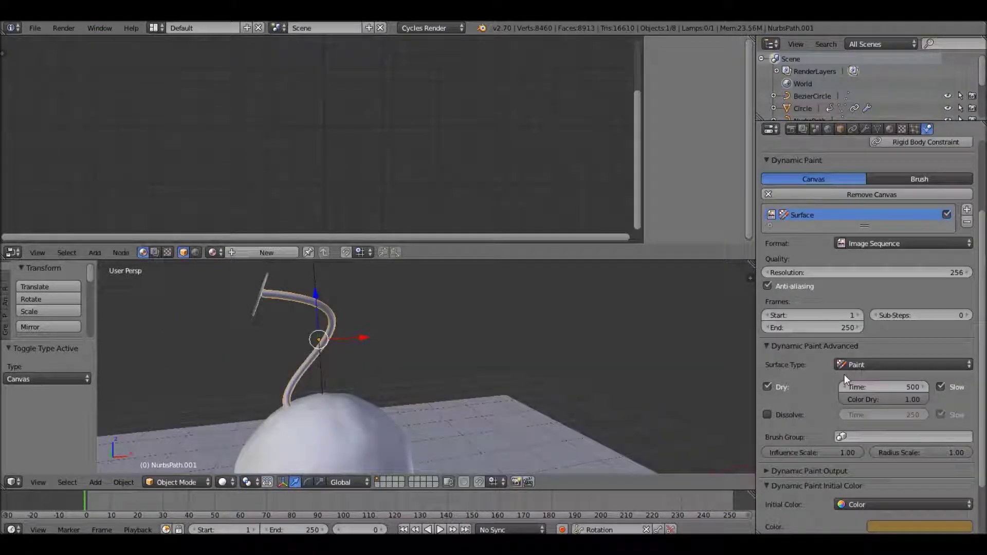
pyautogui.scroll(-3, 868, 328)
pyautogui.scroll(5, 869, 320)
pyautogui.scroll(3, 863, 327)
pyautogui.scroll(-8, 853, 390)
pyautogui.click(849, 403)
pyautogui.scroll(-4, 853, 391)
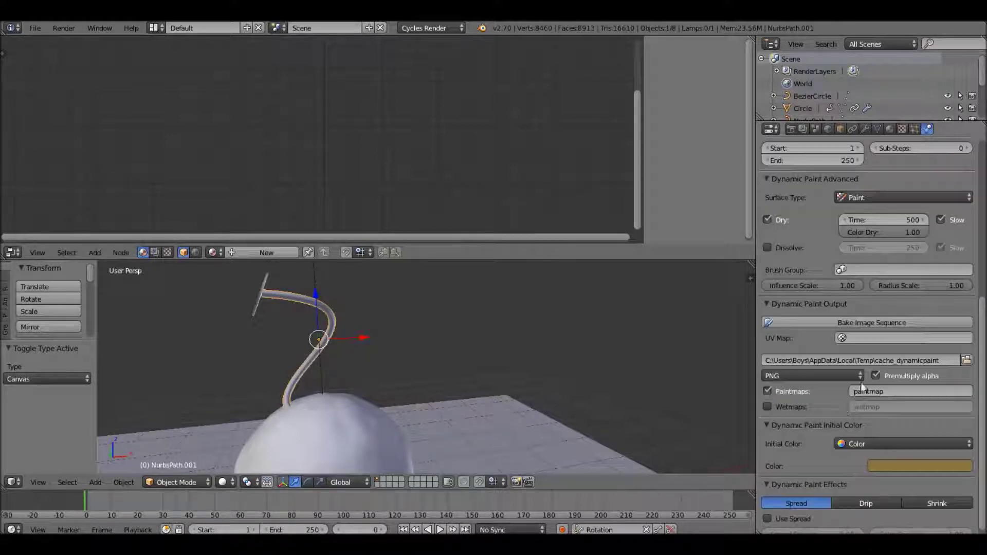
pyautogui.click(964, 362)
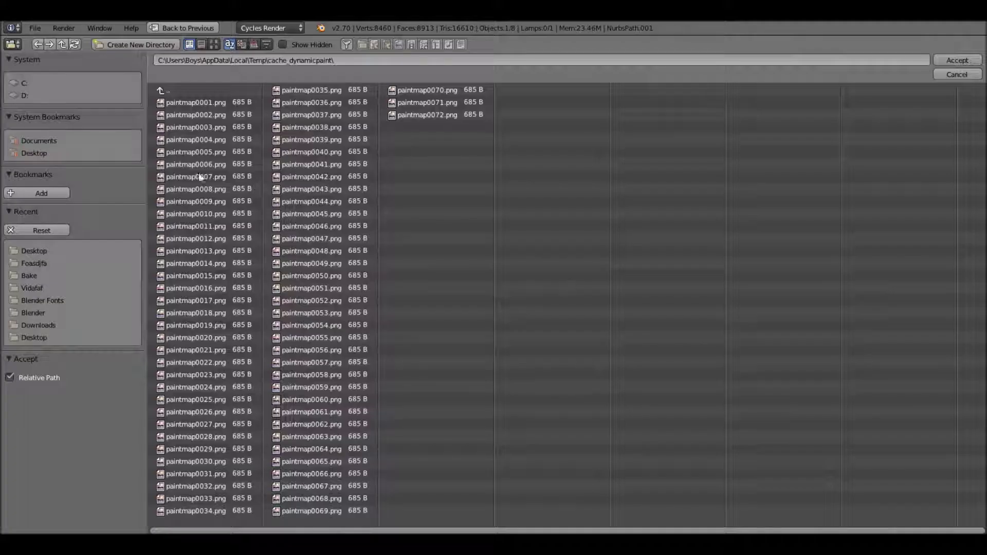
pyautogui.click(41, 250)
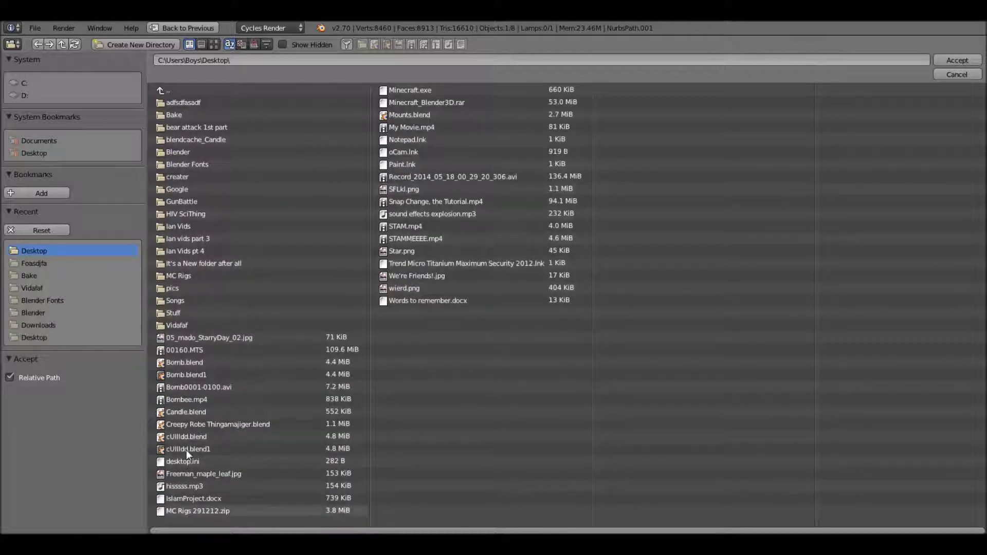
pyautogui.click(196, 102)
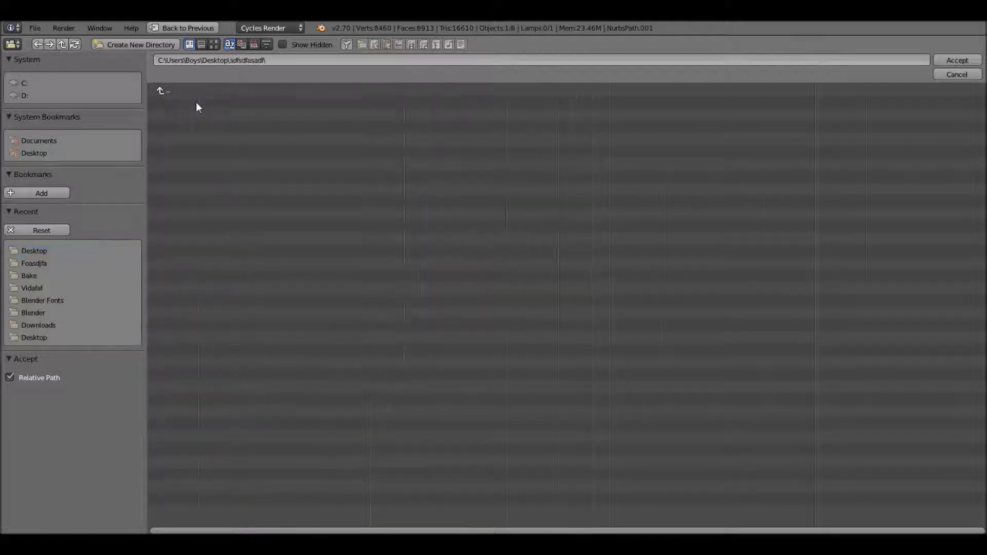
pyautogui.click(958, 60)
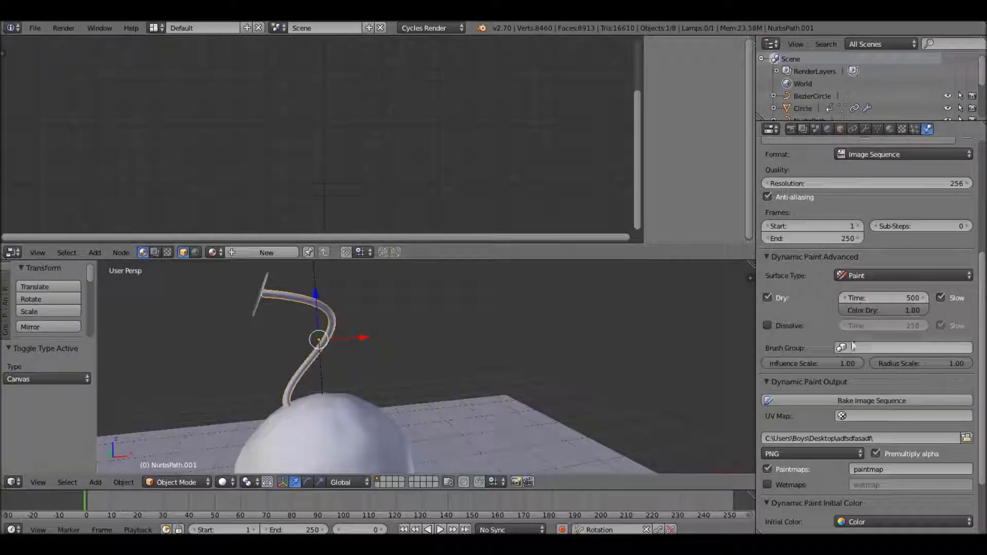
pyautogui.scroll(-4, 853, 346)
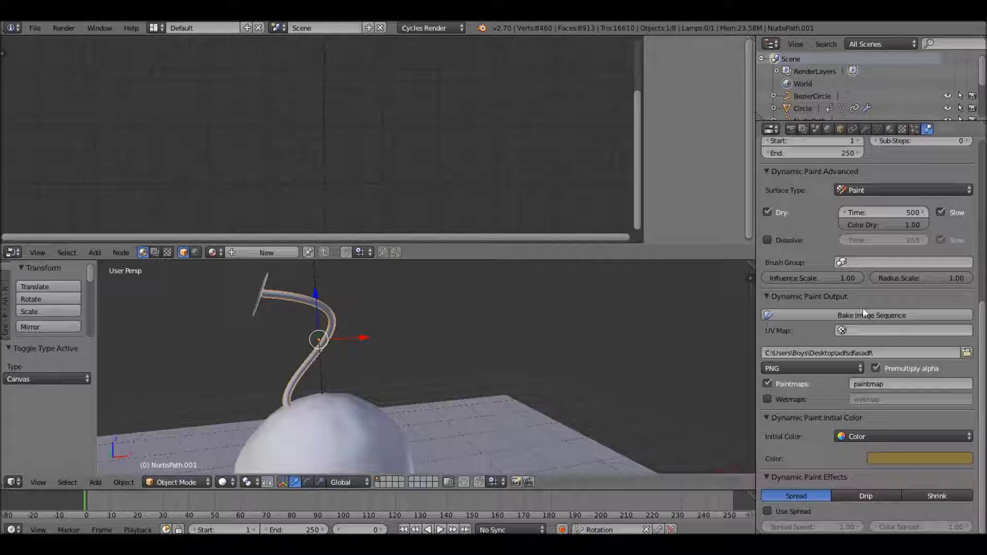
pyautogui.scroll(2, 936, 299)
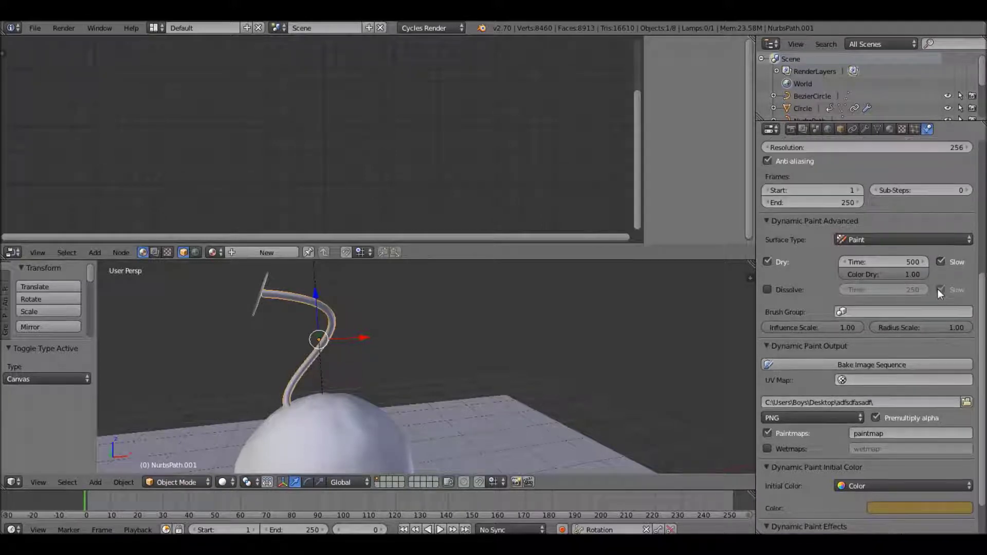
pyautogui.click(941, 284)
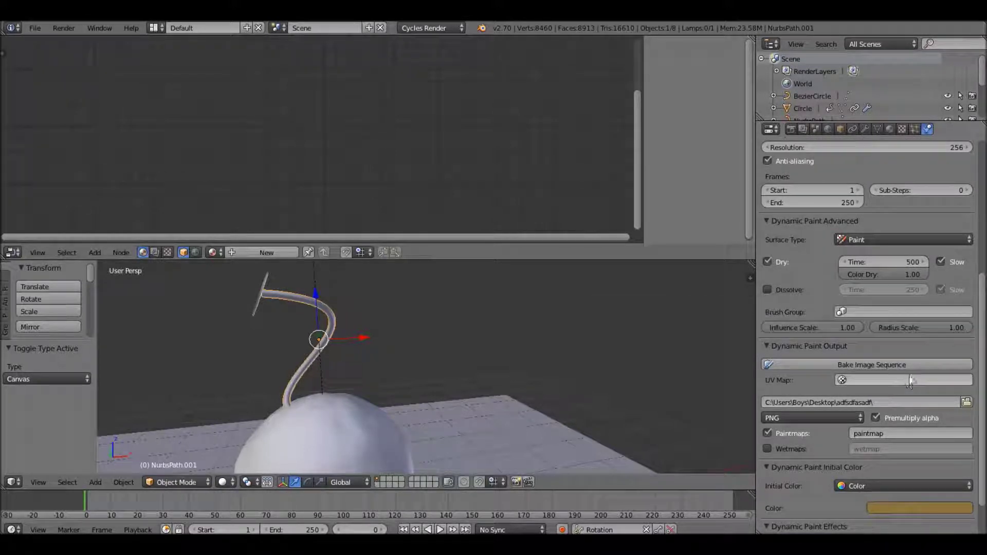
pyautogui.scroll(-2, 906, 378)
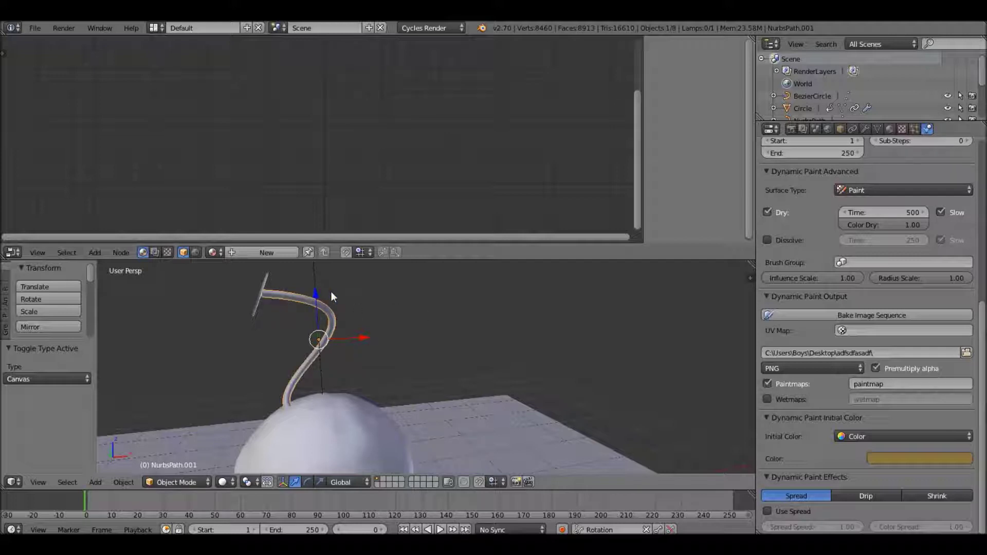
# Unwrap the entire fuse tube mesh with Smart UV Project at the default settings and return to Object Mode
pyautogui.press('Tab')
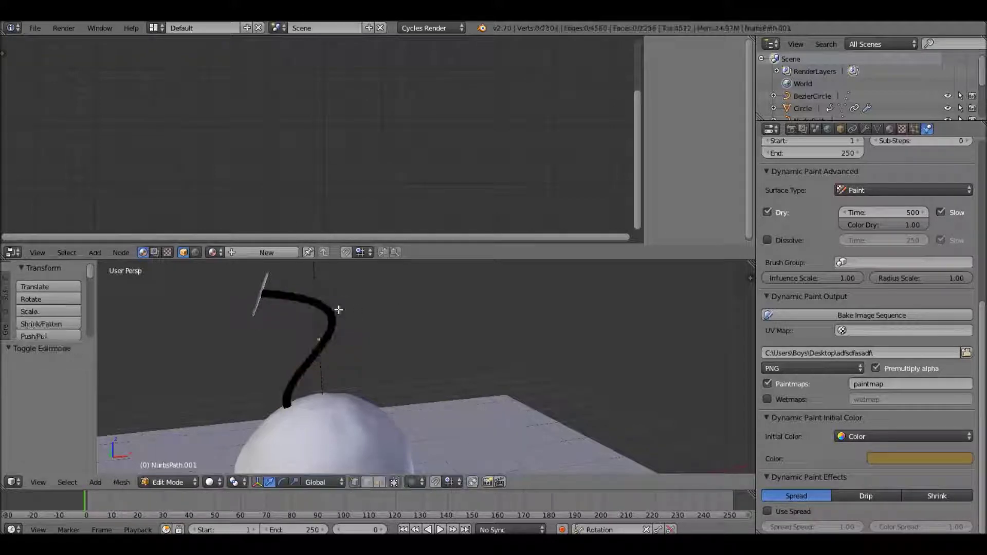
pyautogui.press('a')
pyautogui.press('u')
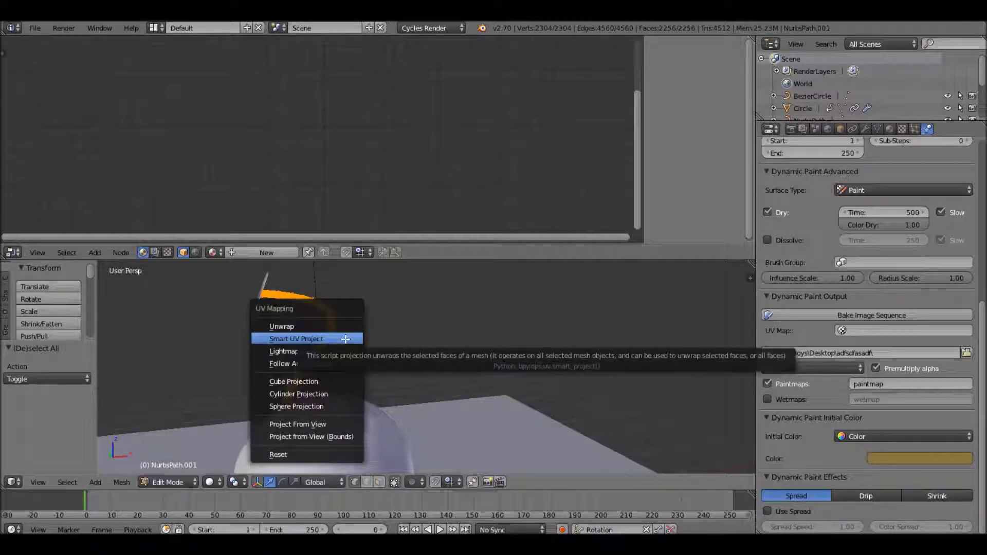
pyautogui.click(345, 339)
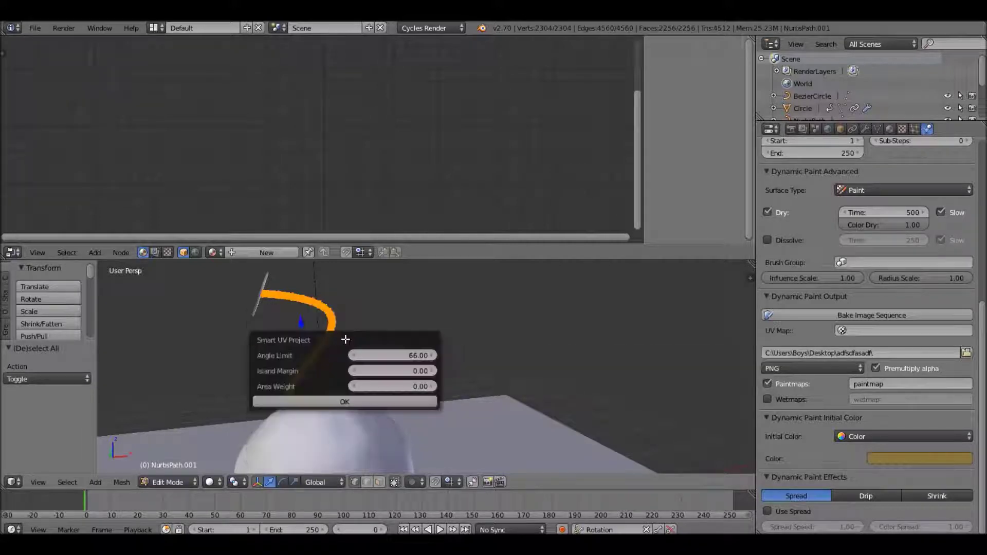
pyautogui.click(405, 399)
pyautogui.press('Tab')
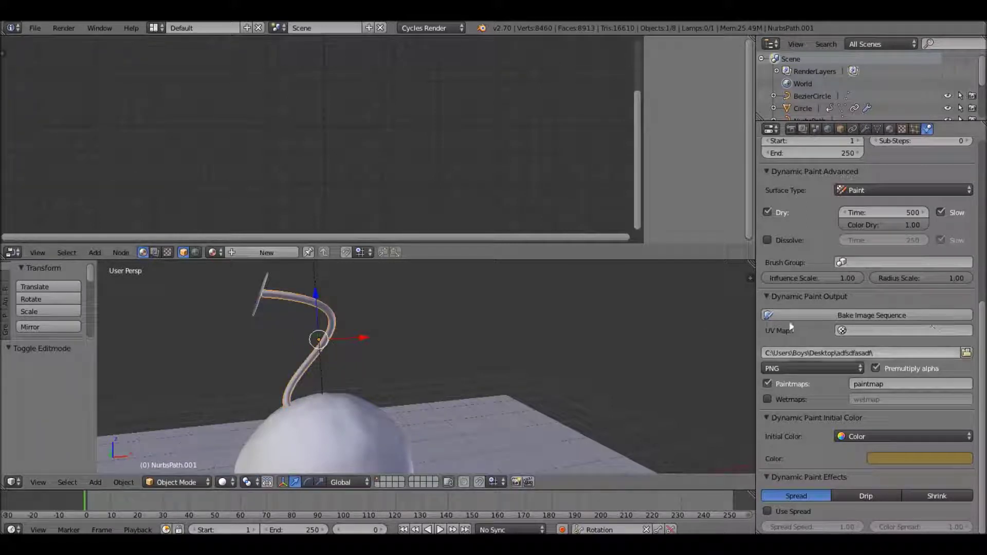
# Bake the image sequence, delete all resulting paintmap images from the desktop folder adfsdfasadf, and return to a maximized Blender
pyautogui.click(819, 310)
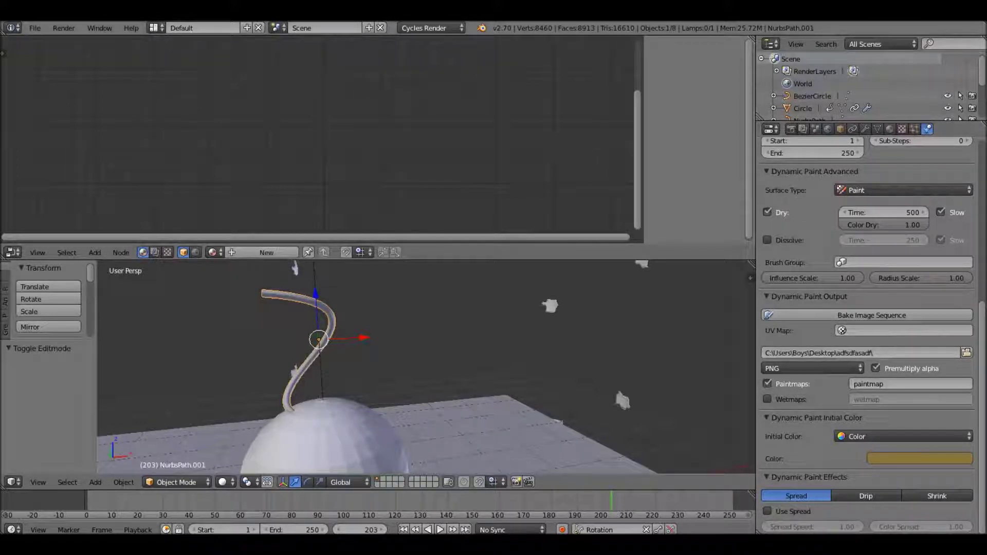
pyautogui.moveTo(622, 14); pyautogui.dragTo(708, 501)
pyautogui.doubleClick(306, 332)
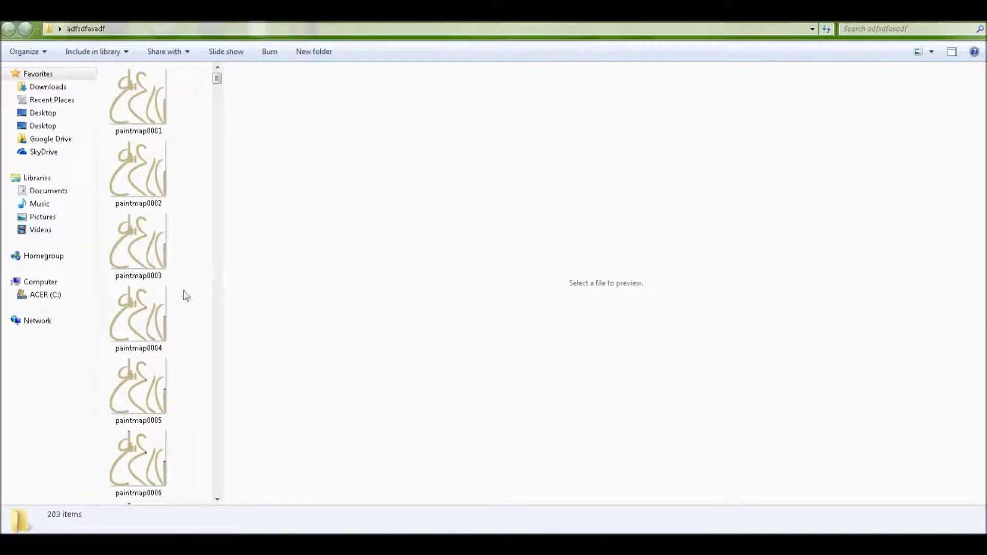
pyautogui.hotkey('ctrl', 'a')
pyautogui.press('Delete')
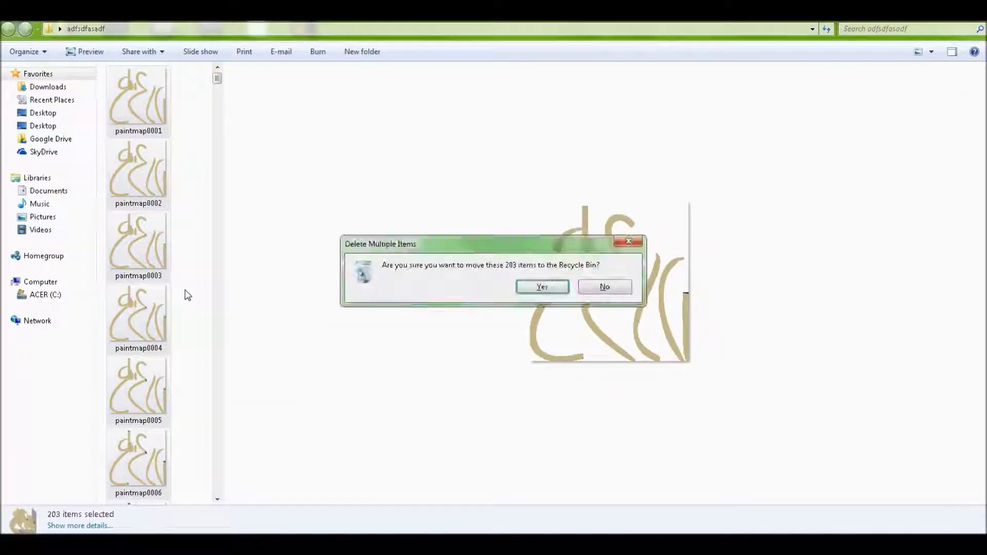
pyautogui.press('Return')
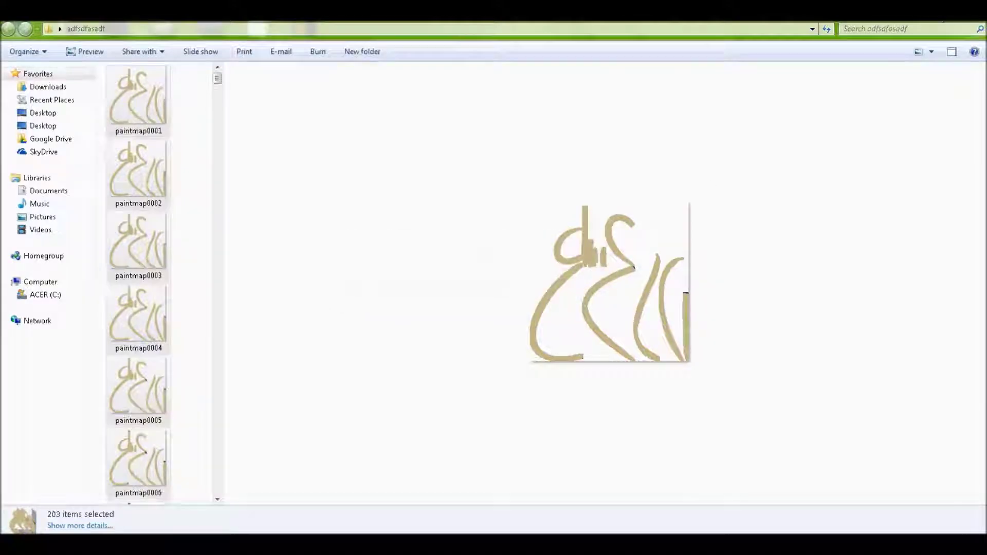
pyautogui.click(937, 14)
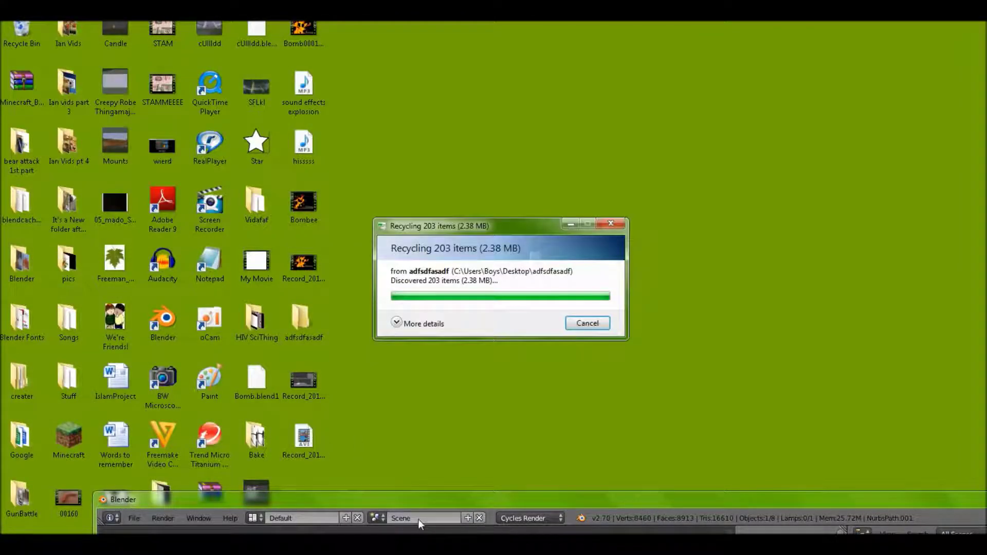
pyautogui.doubleClick(449, 501)
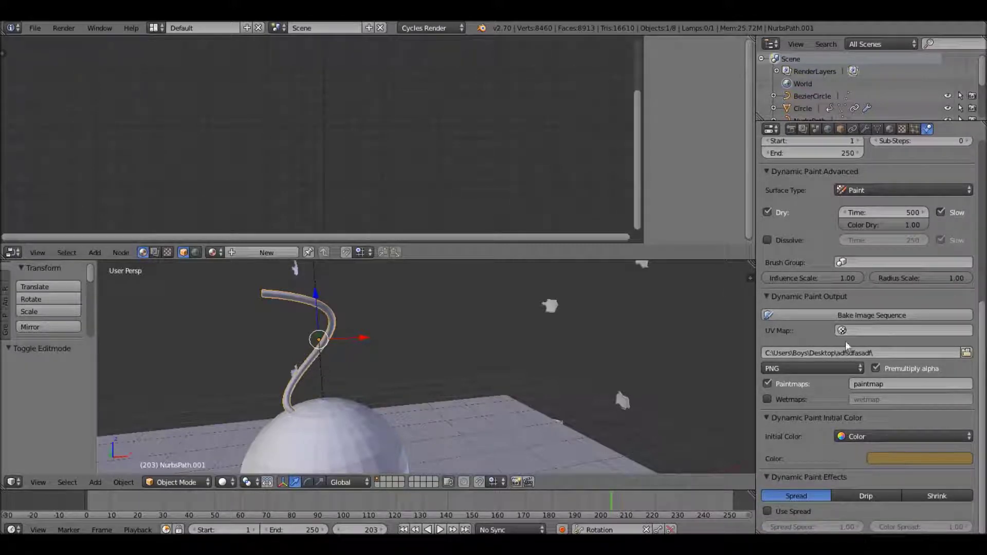
# Set the Dynamic Paint end frame to 72 and the sub-steps to 5, and bake the image sequence
pyautogui.scroll(10, 845, 341)
pyautogui.click(820, 400)
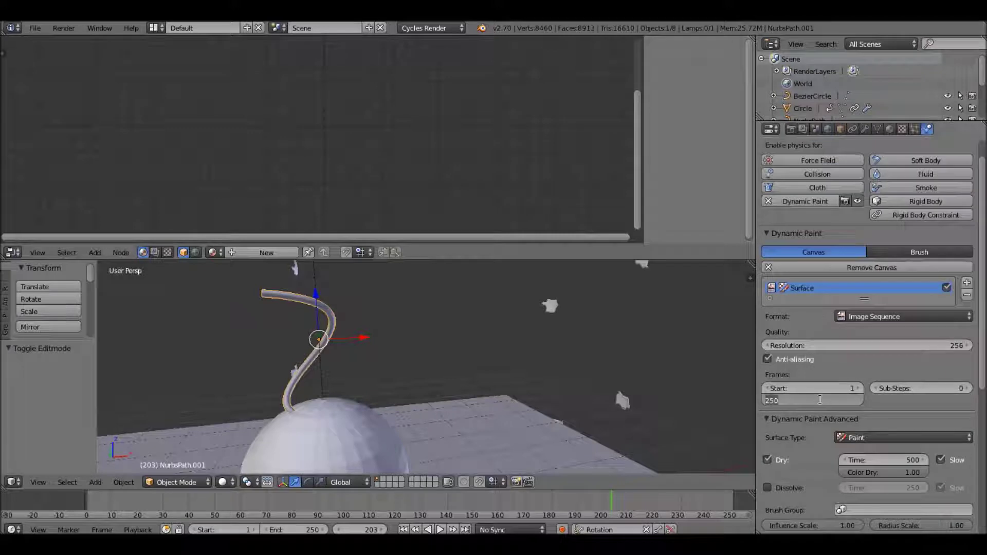
pyautogui.write('72')
pyautogui.press('Return')
pyautogui.scroll(-6, 894, 397)
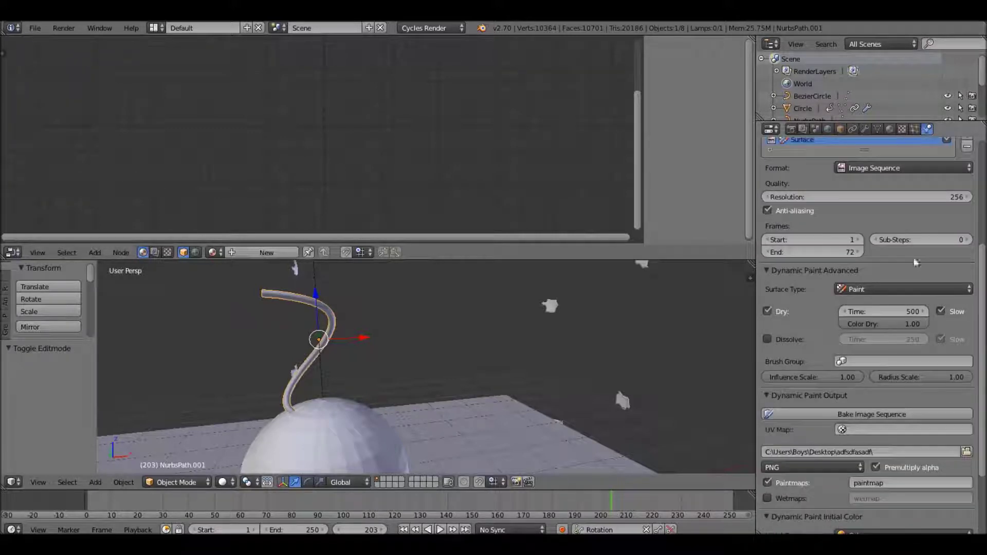
pyautogui.scroll(-2, 890, 315)
pyautogui.scroll(4, 890, 315)
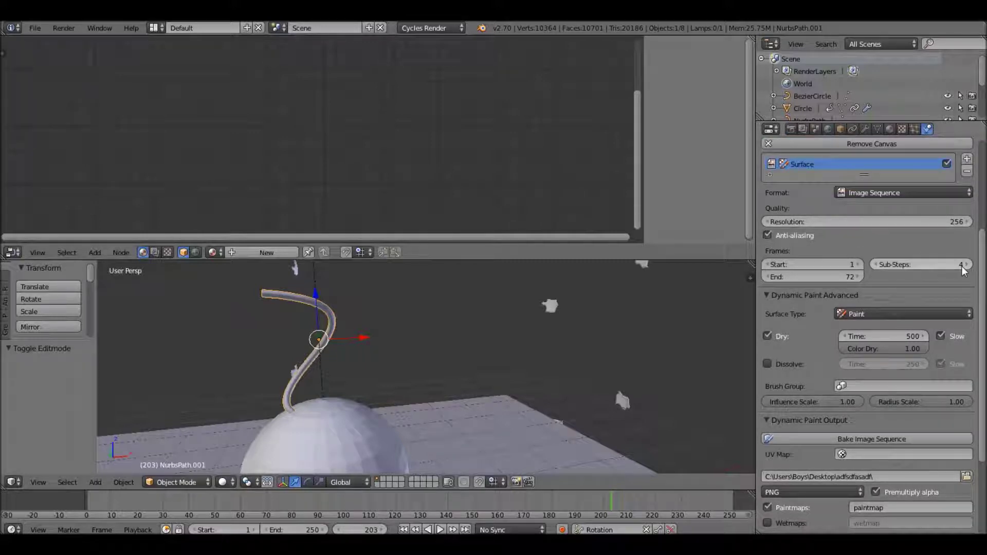
pyautogui.scroll(-6, 818, 366)
pyautogui.scroll(-4, 818, 366)
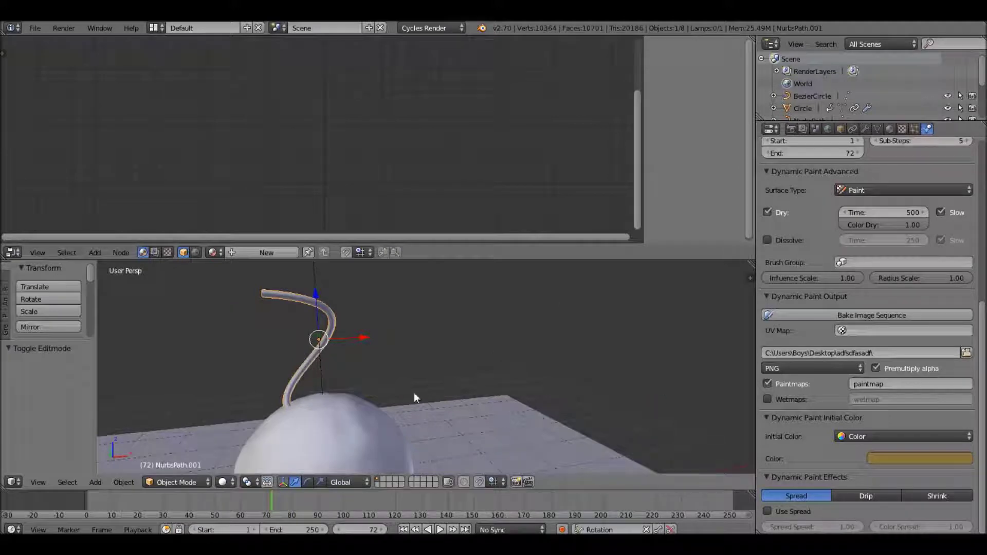
# Create a new material for the fuse tube and delete its default Diffuse BSDF node
pyautogui.moveTo(344, 323); pyautogui.dragTo(385, 360, button='middle')
pyautogui.scroll(4, 375, 380)
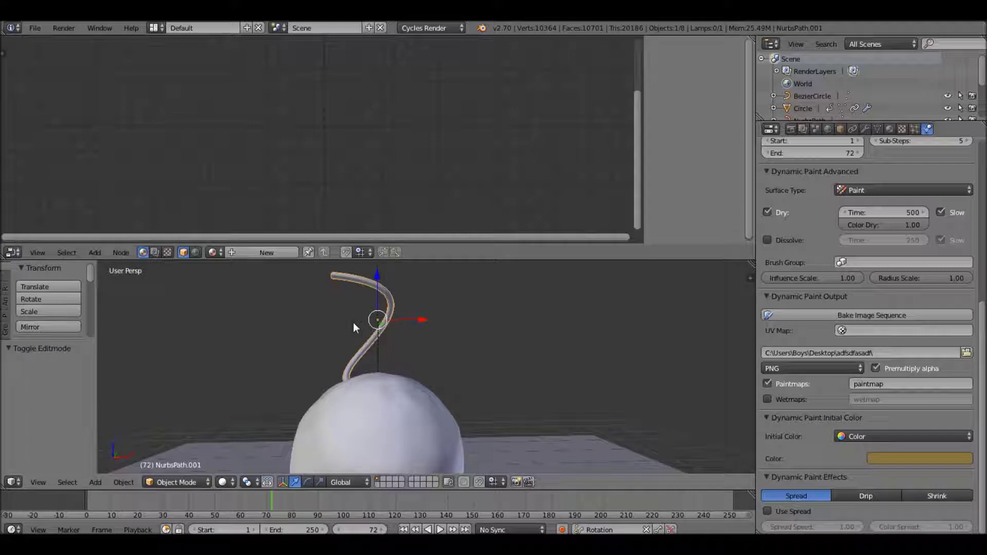
pyautogui.hotkey('shift', 'a')
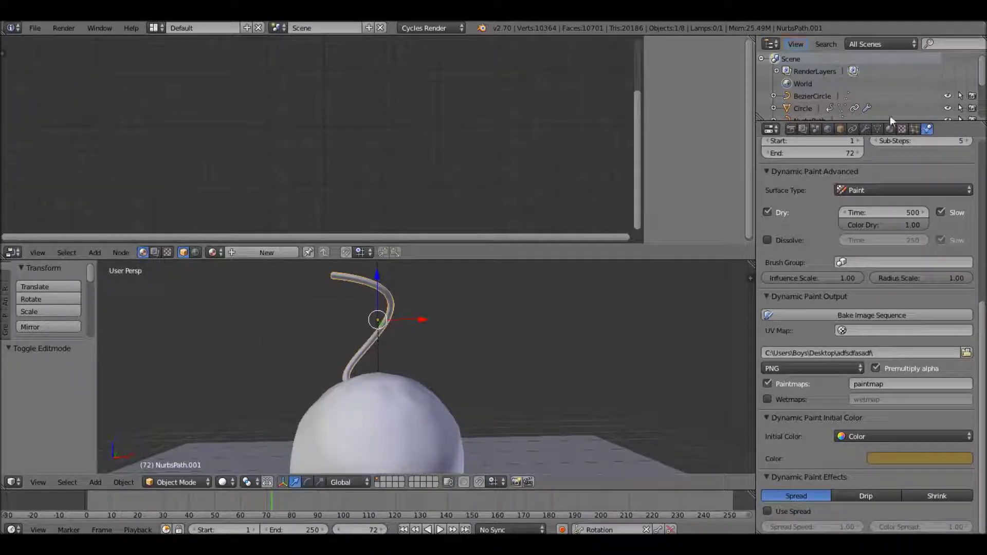
pyautogui.click(892, 130)
pyautogui.click(881, 211)
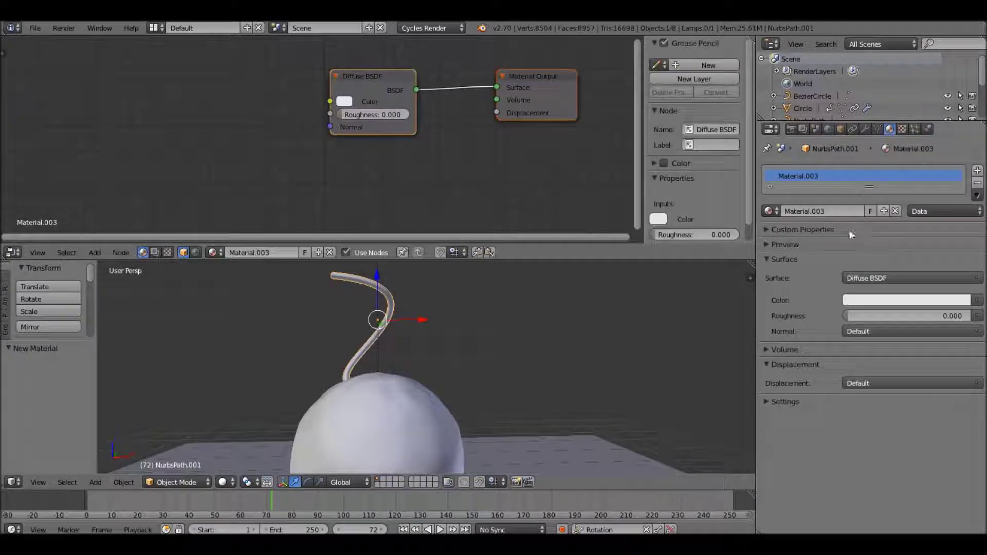
pyautogui.click(383, 94)
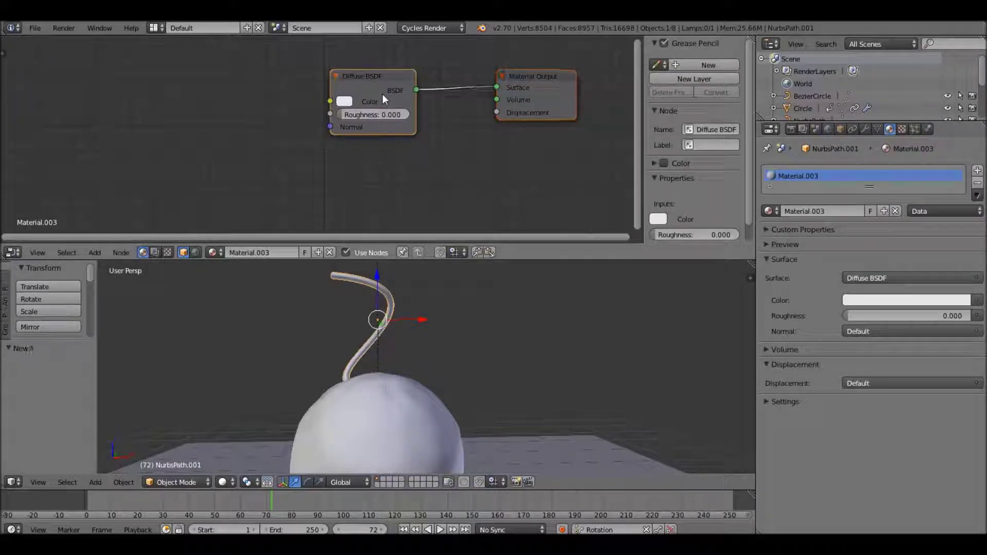
pyautogui.press('x')
# Add Image Texture and Texture Coordinate nodes, linking UV to the texture's Vector and the texture's Color to the Material Output's Surface
pyautogui.hotkey('shift', 'a')
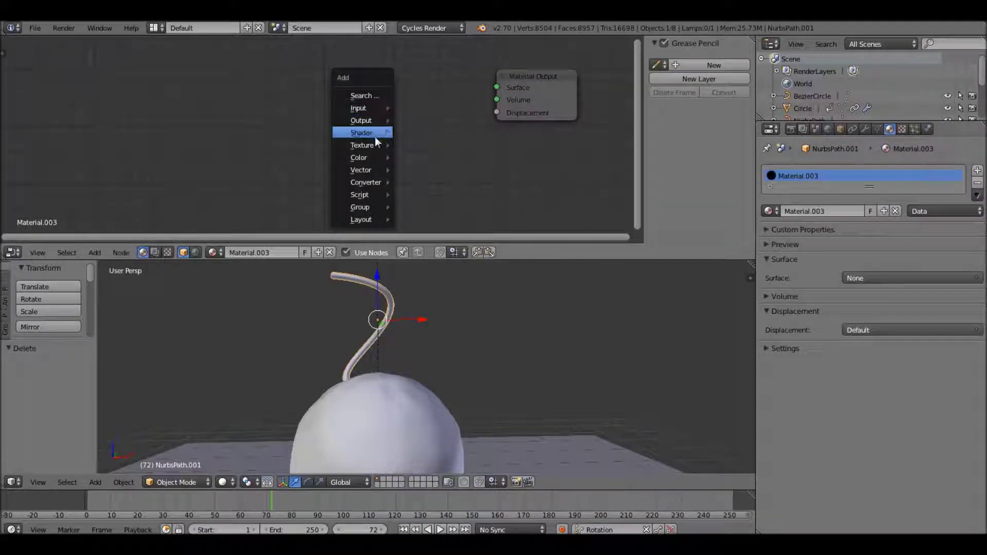
pyautogui.moveTo(363, 146)
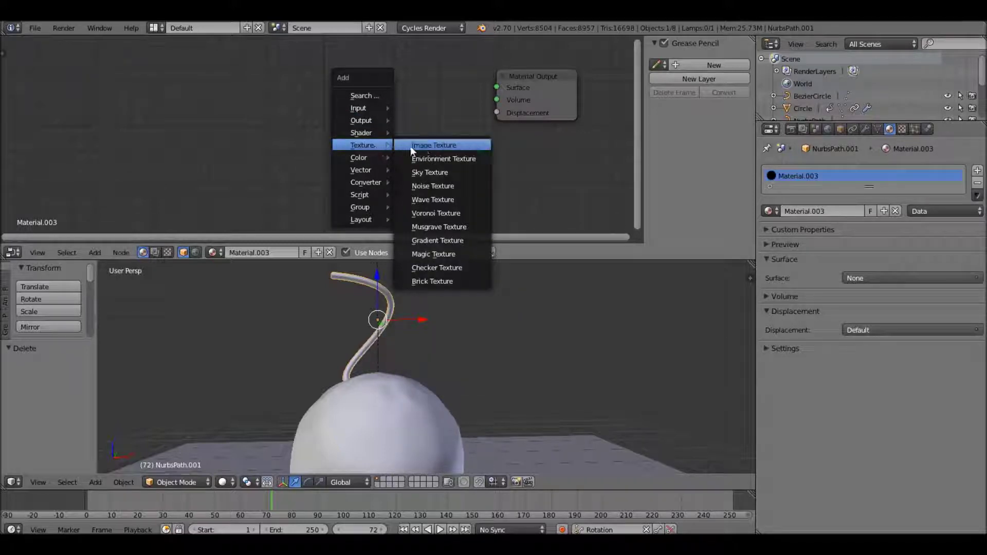
pyautogui.click(417, 145)
pyautogui.click(344, 108)
pyautogui.hotkey('shift', 'a')
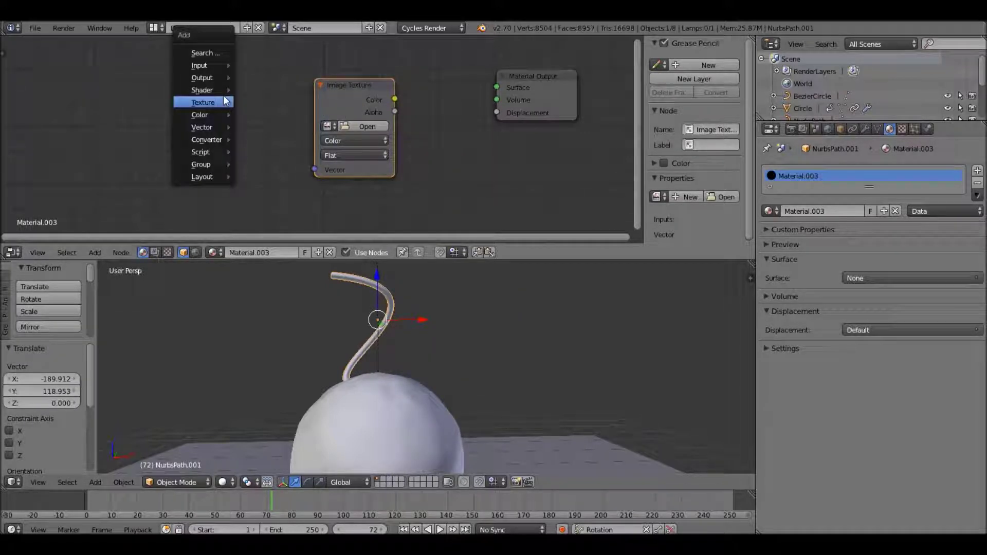
pyautogui.moveTo(216, 65)
pyautogui.click(248, 66)
pyautogui.click(102, 78)
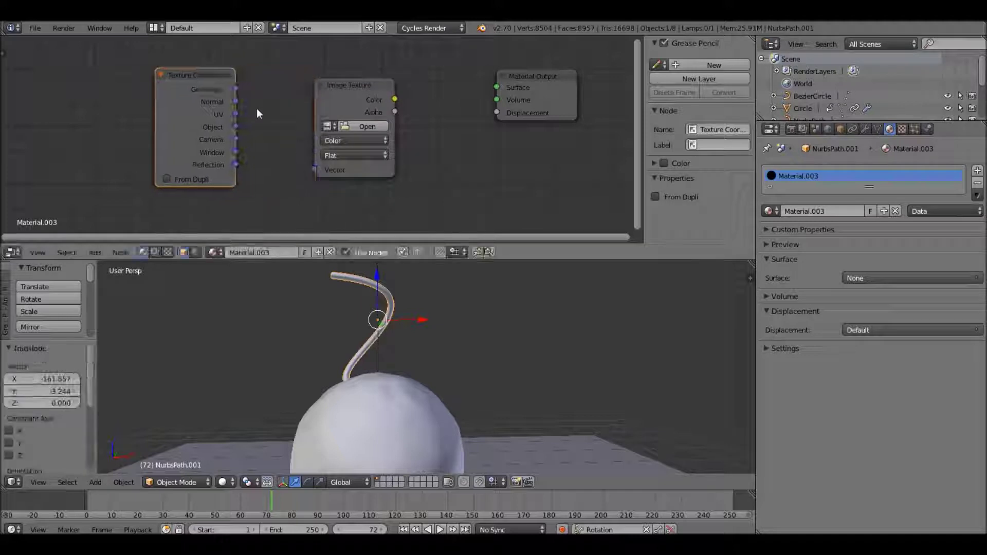
pyautogui.moveTo(235, 113); pyautogui.dragTo(314, 169)
pyautogui.moveTo(395, 98); pyautogui.dragTo(502, 88)
# Load all paintmap images, 0001 to 0072, from the desktop folder adfsdfasadf into the Image Texture node as a sequence
pyautogui.click(328, 126)
pyautogui.click(365, 127)
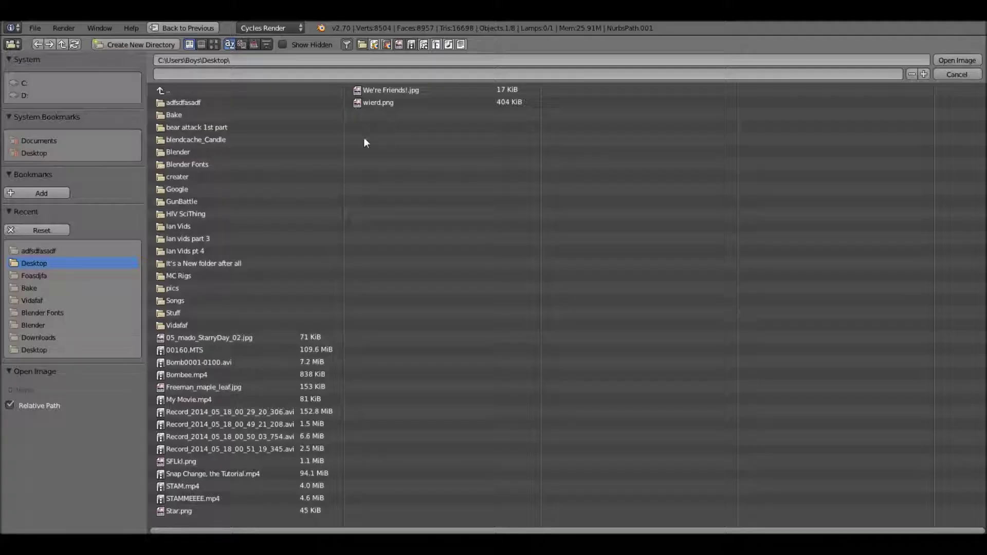
pyautogui.click(178, 103)
pyautogui.press('a')
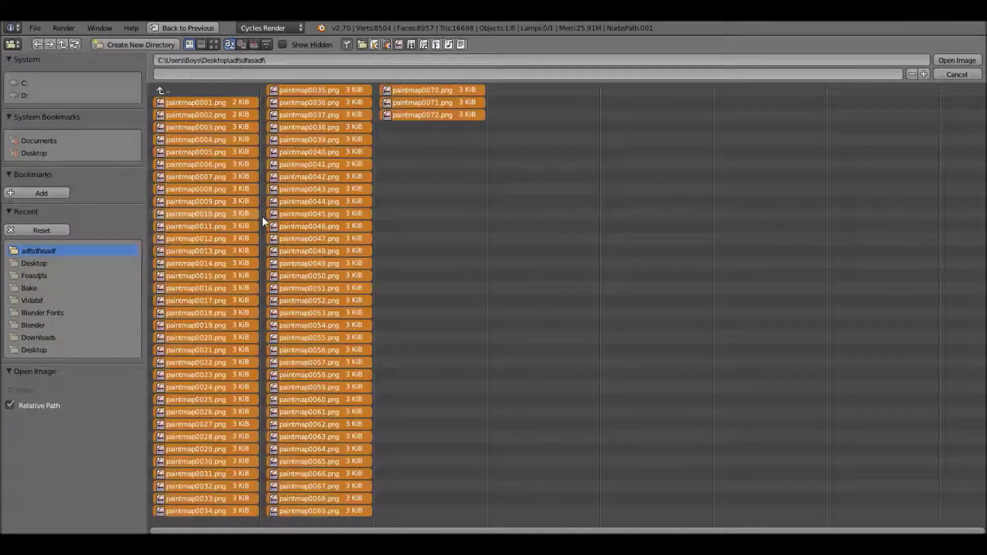
pyautogui.click(958, 61)
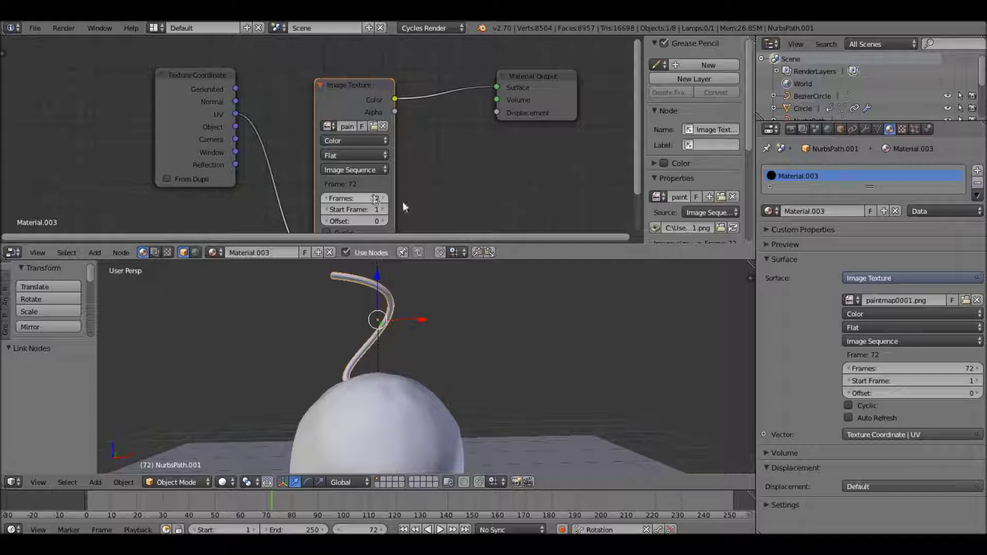
# Examine the Image Texture node's sequence settings and preview the fuse in rendered shading before returning to solid shading
pyautogui.scroll(-3, 409, 192)
pyautogui.scroll(4, 409, 192)
pyautogui.moveTo(410, 191); pyautogui.dragTo(442, 140, button='middle')
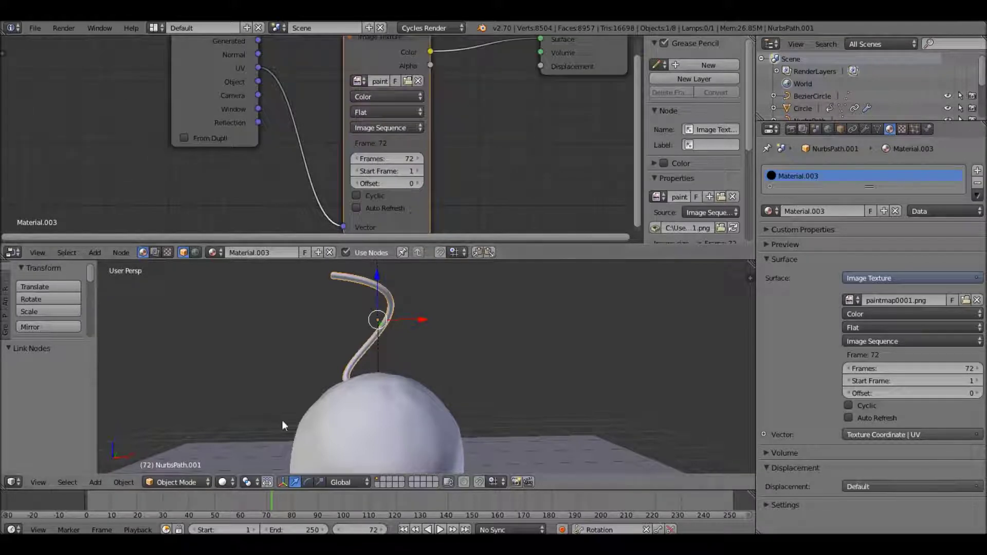
pyautogui.hotkey('shift', 'z')
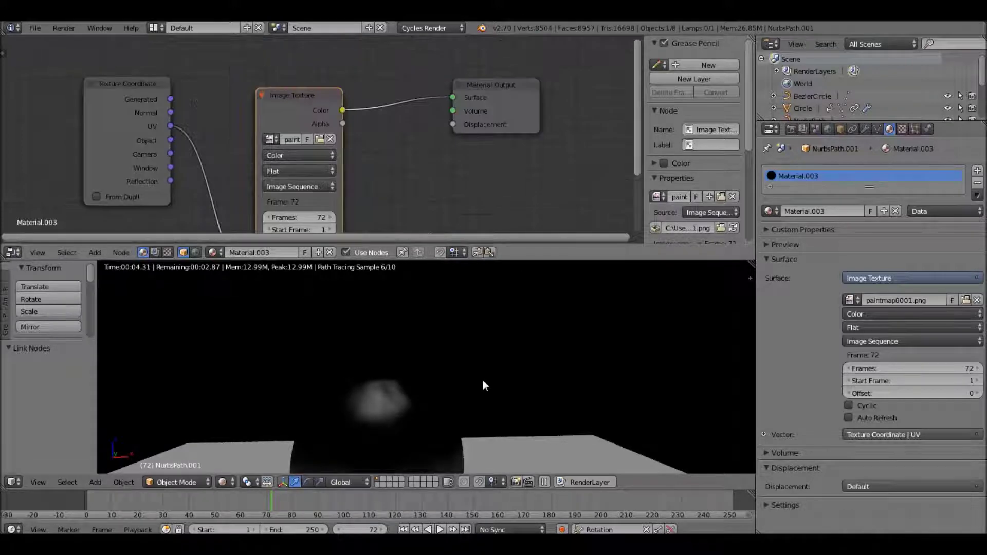
pyautogui.hotkey('shift', 'z')
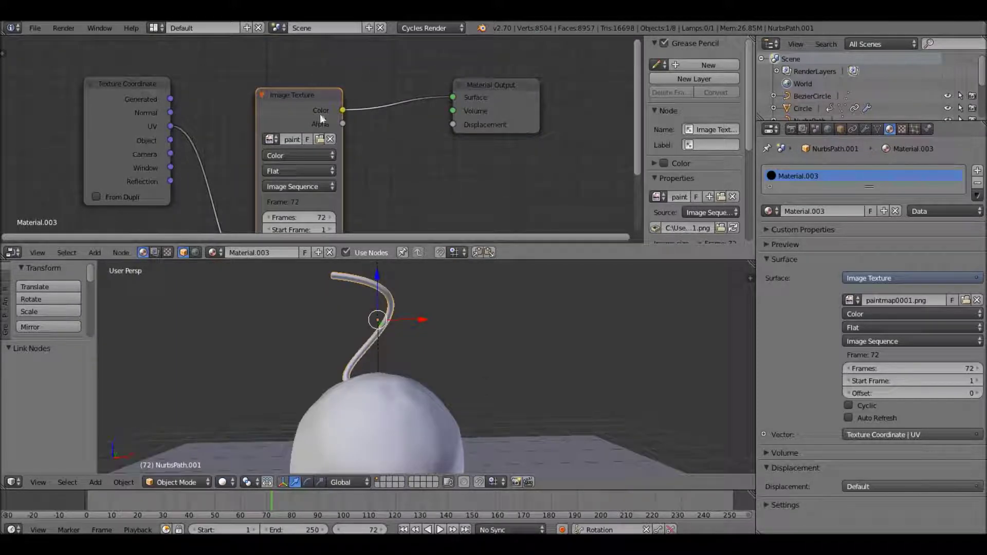
# Move the Texture Coordinate and Image Texture nodes away from the Material Output and insert a Diffuse BSDF into the link between them
pyautogui.press('b')
pyautogui.moveTo(41, 62); pyautogui.dragTo(320, 196)
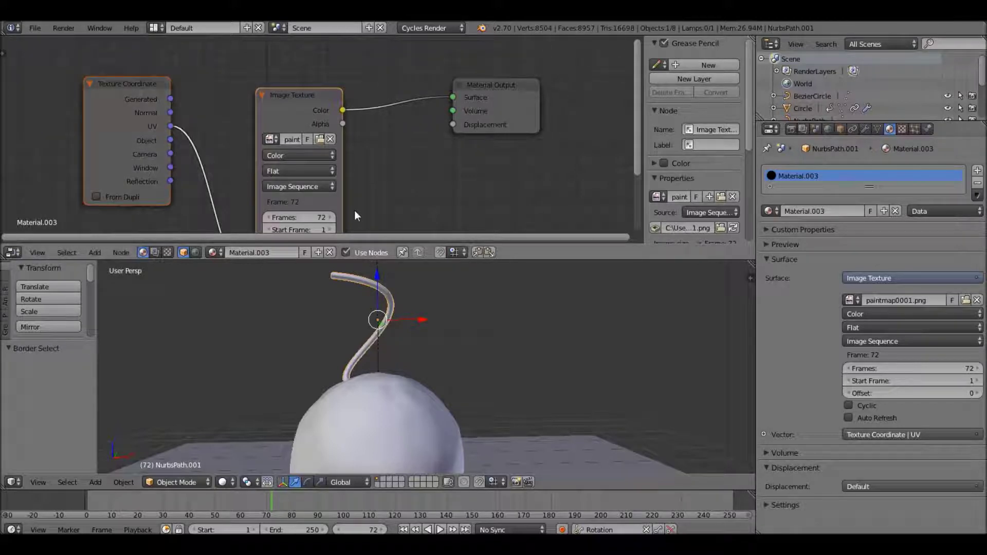
pyautogui.press('g')
pyautogui.click(238, 176)
pyautogui.hotkey('shift', 'a')
pyautogui.moveTo(332, 139)
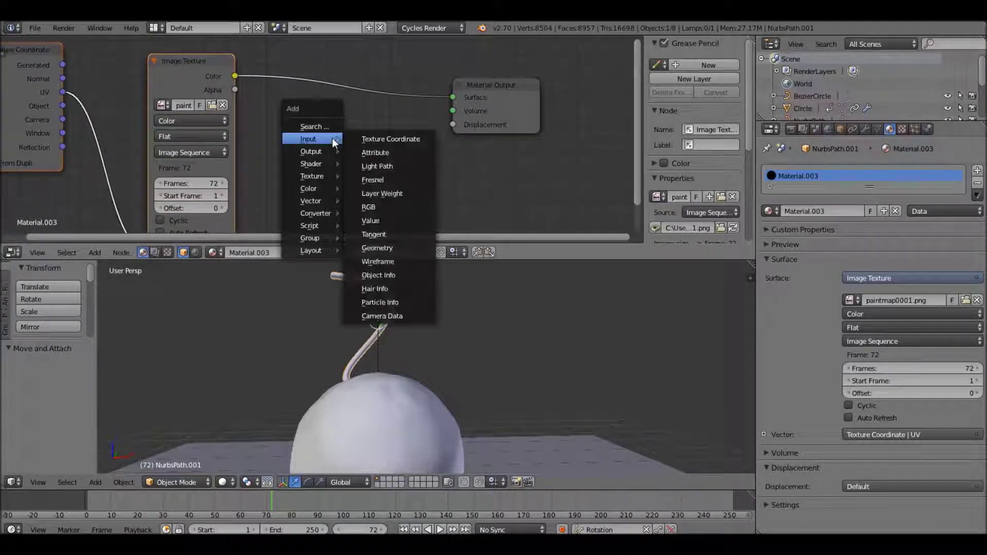
pyautogui.moveTo(315, 163)
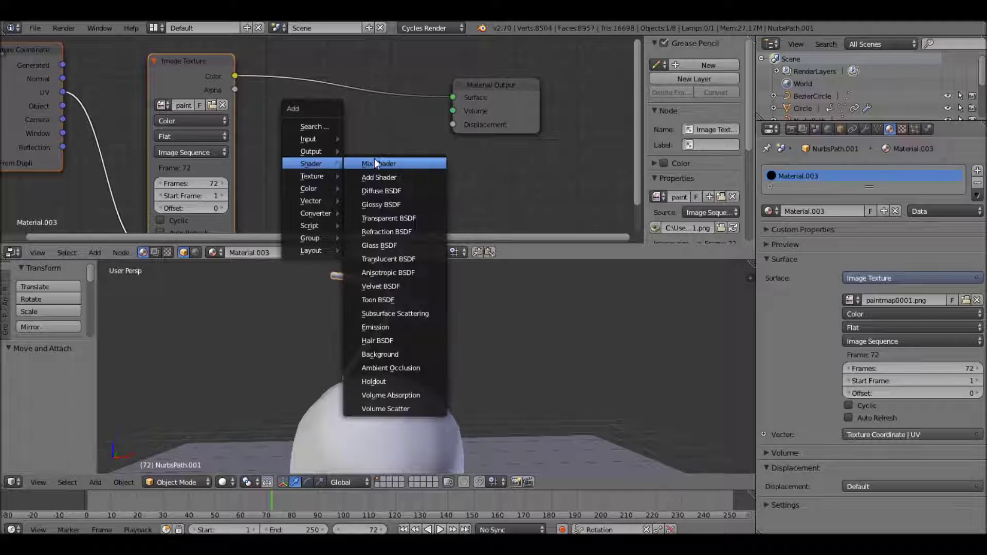
pyautogui.click(386, 190)
pyautogui.click(337, 62)
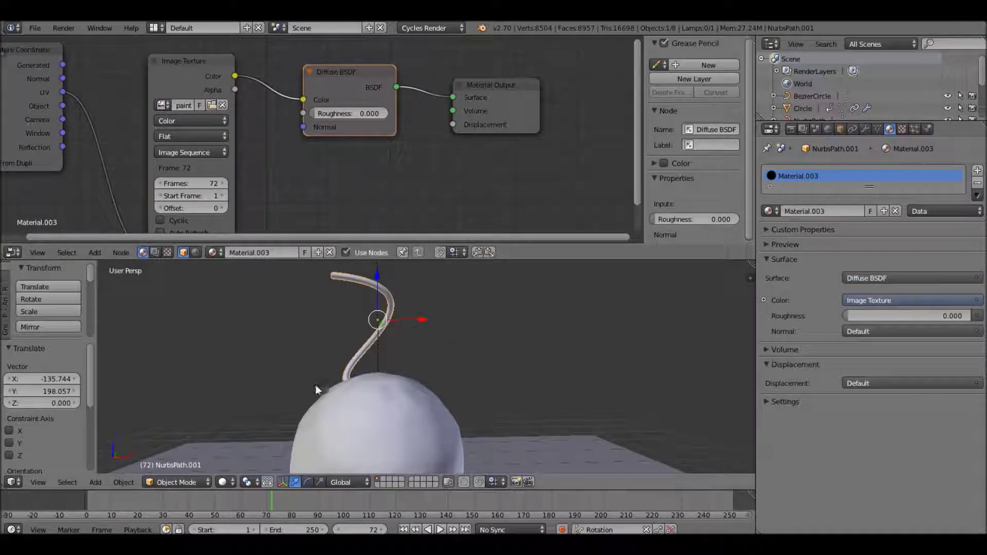
# Preview the fuse material in rendered shading, return to the first frame and check the Image Texture node's lower settings
pyautogui.hotkey('shift', 'z')
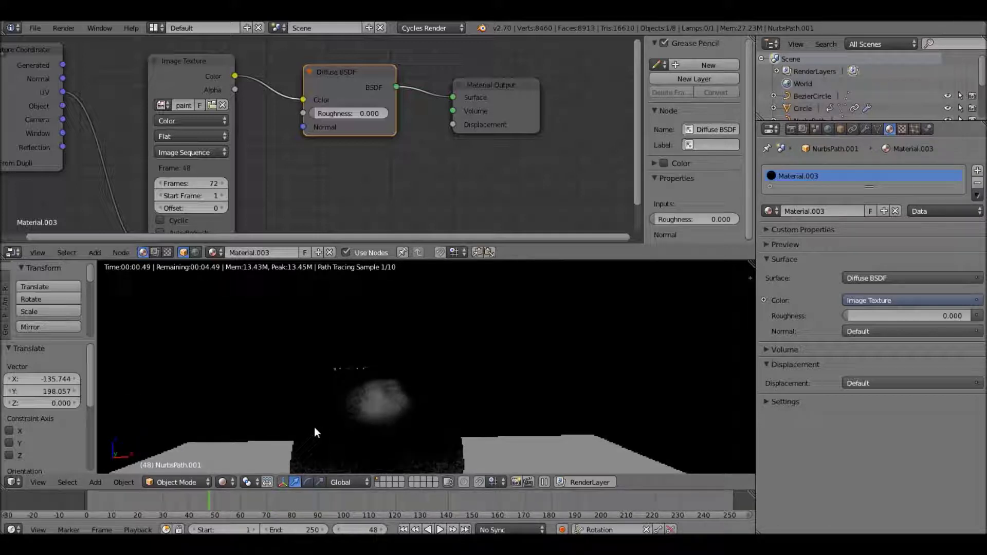
pyautogui.moveTo(410, 405)
pyautogui.mouseDown(button='middle')
pyautogui.moveTo(430, 378)
pyautogui.moveTo(386, 445)
pyautogui.moveTo(390, 416)
pyautogui.moveTo(392, 429)
pyautogui.moveTo(410, 403)
pyautogui.mouseUp(button='middle')
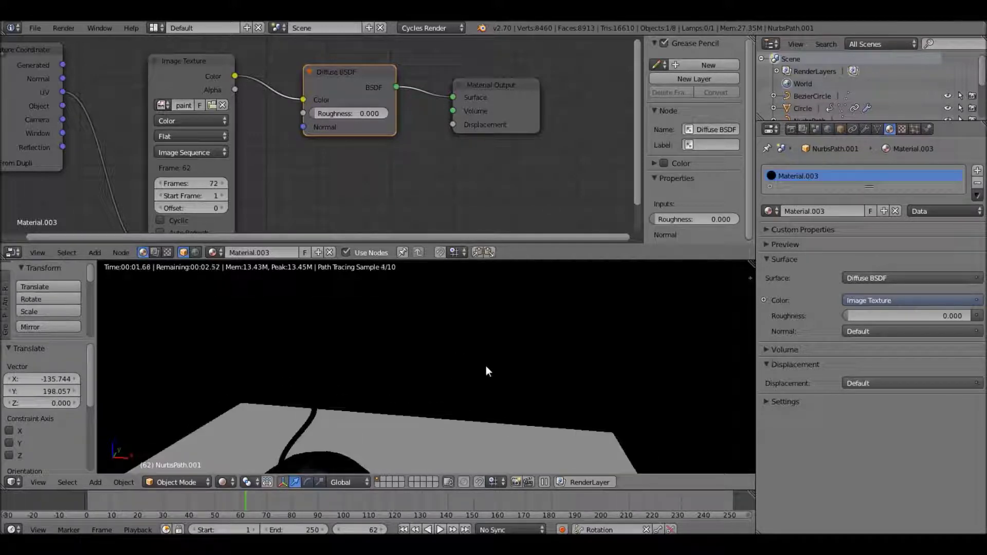
pyautogui.hotkey('shift', 'Left')
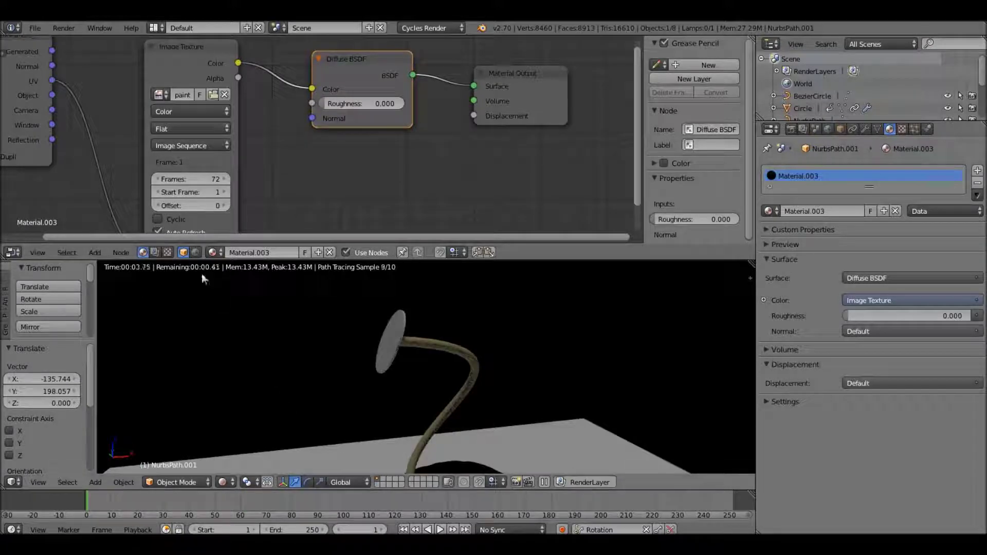
pyautogui.moveTo(269, 189); pyautogui.dragTo(269, 170, button='middle')
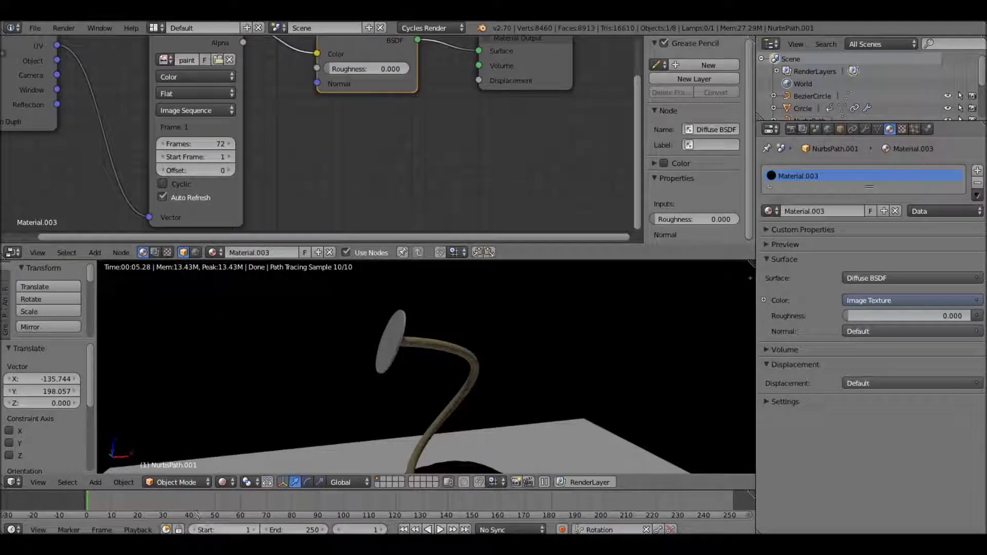
# Bring up the other Blender window with Bomb.blend and close it without saving its changes
pyautogui.rightClick(169, 545)
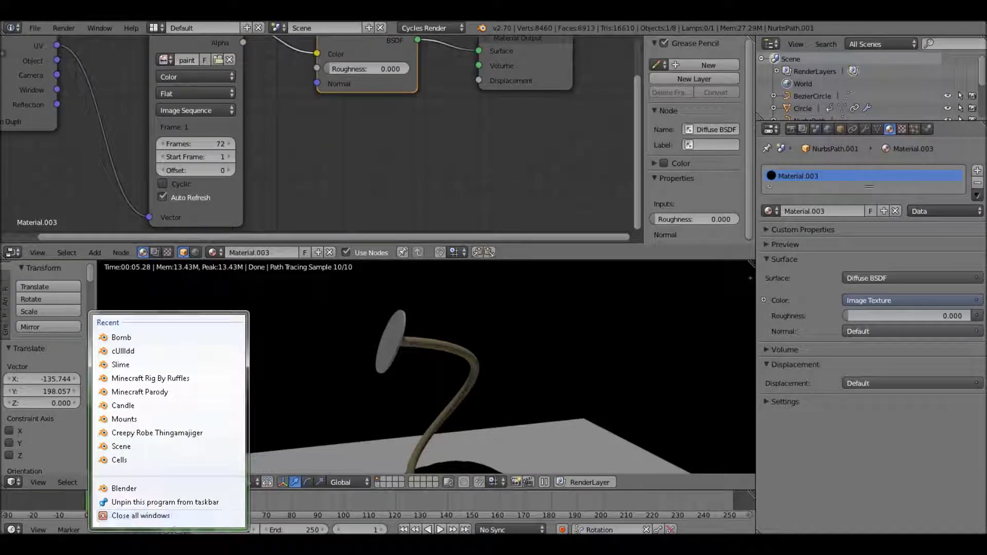
pyautogui.click(169, 545)
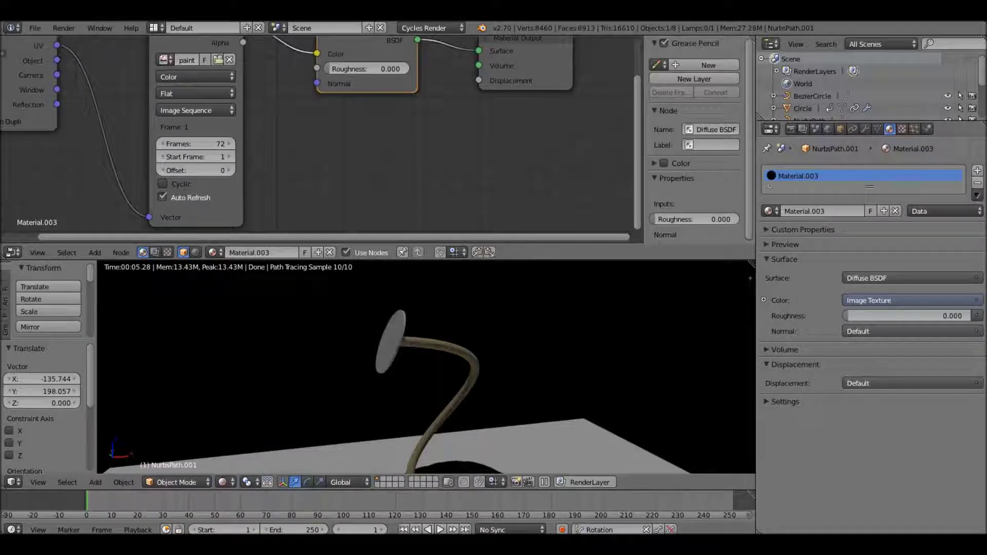
pyautogui.click(168, 545)
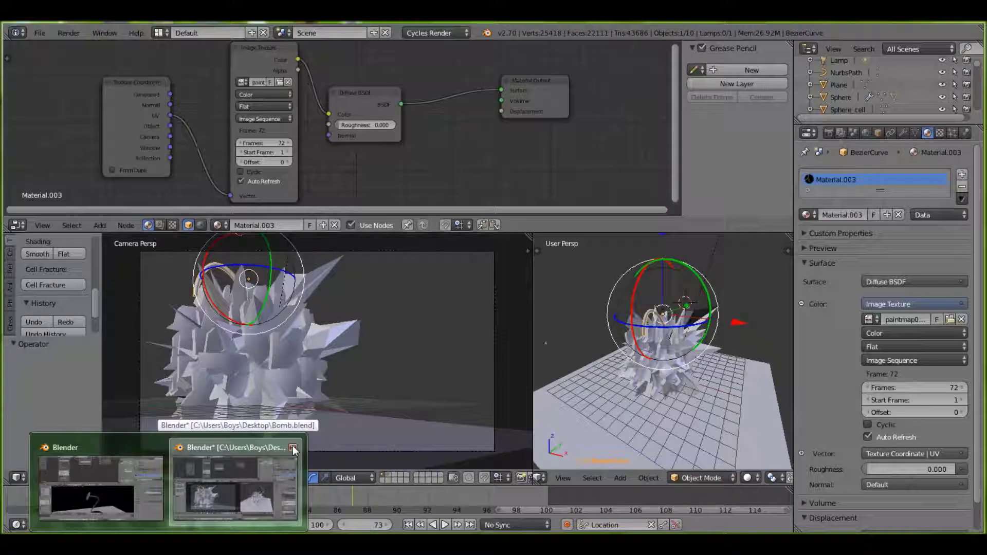
pyautogui.click(293, 448)
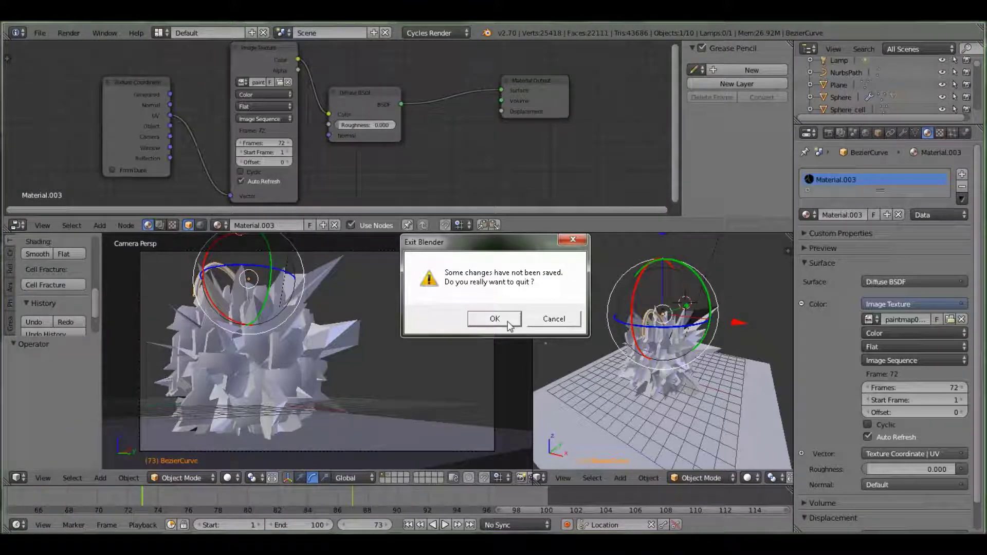
pyautogui.click(508, 323)
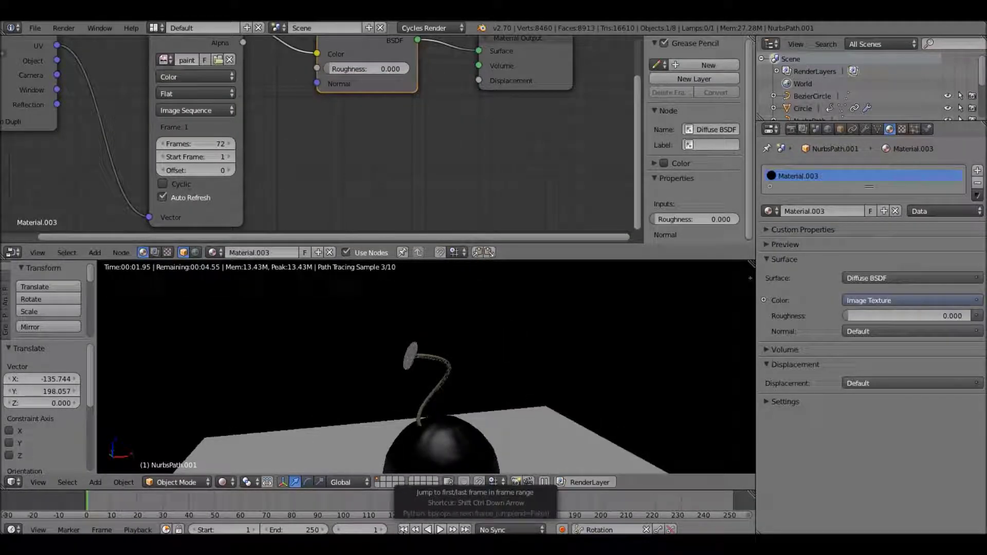
# Examine the burning fuse in the rendered view while advancing from frame 1 to frame 27, and return to solid shading
pyautogui.moveTo(473, 416); pyautogui.dragTo(391, 403, button='middle')
pyautogui.scroll(4, 391, 403)
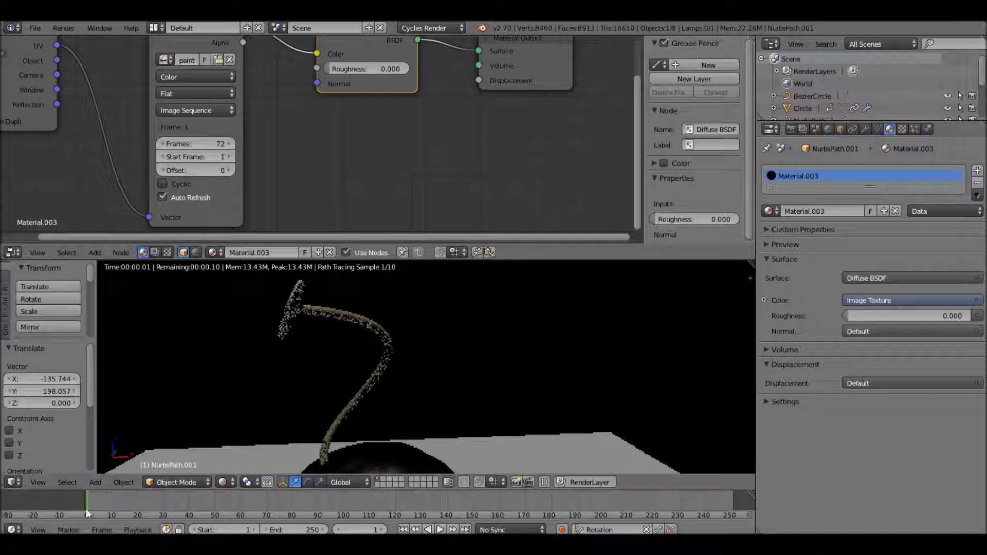
pyautogui.press('Right')
pyautogui.press('Right')
pyautogui.press('Right')
pyautogui.press('Right')
pyautogui.press('Right')
pyautogui.press('Right')
pyautogui.press('Right')
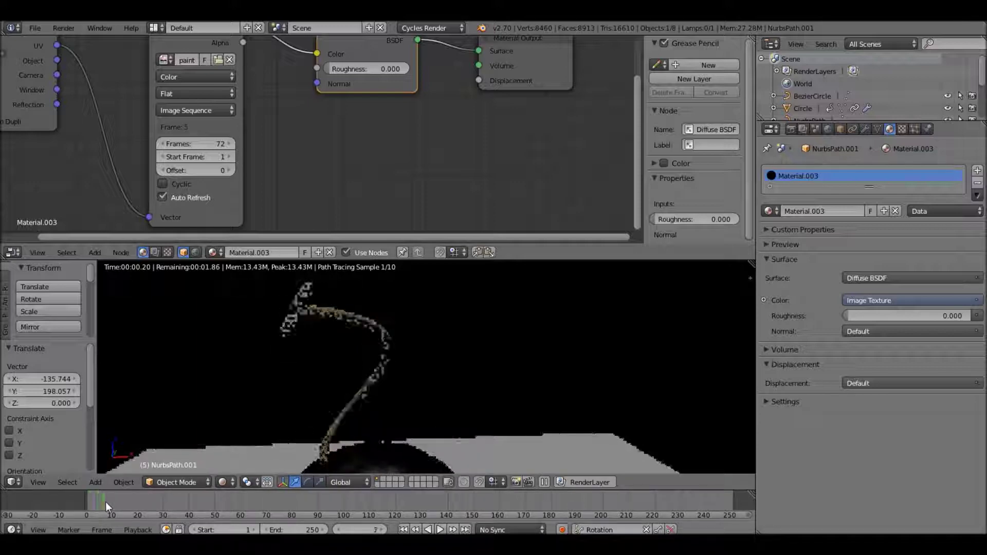
pyautogui.moveTo(112, 502); pyautogui.dragTo(155, 500)
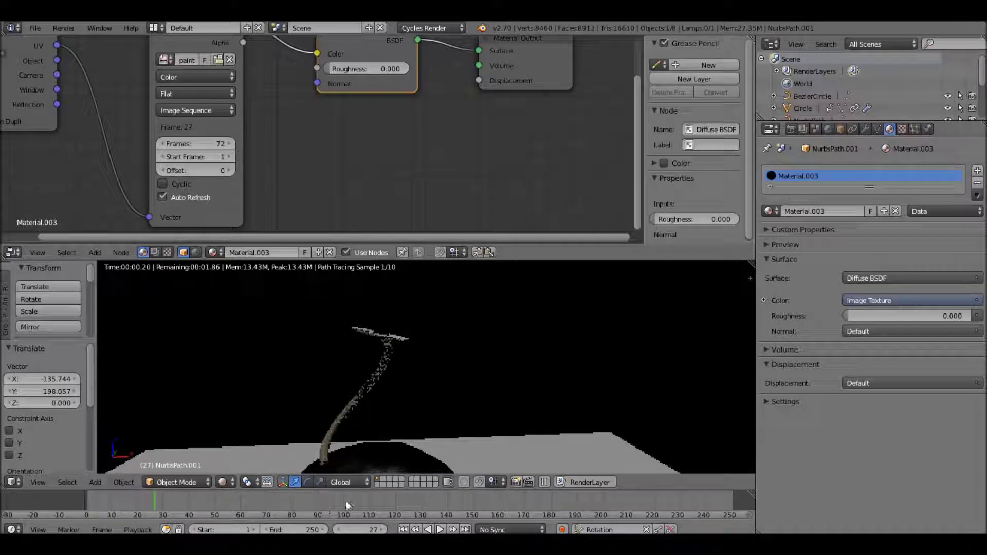
pyautogui.hotkey('shift', 'z')
pyautogui.scroll(-2, 372, 425)
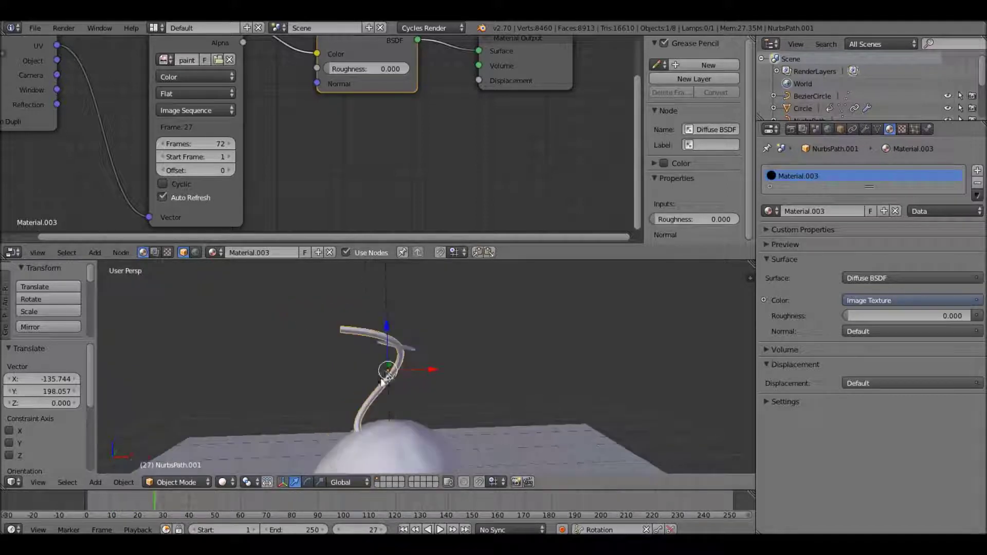
# Give the circle around the fuse a new material, replacing its Diffuse BSDF with a Transparent BSDF linked to the Material Output's Surface
pyautogui.rightClick(412, 348)
pyautogui.click(846, 211)
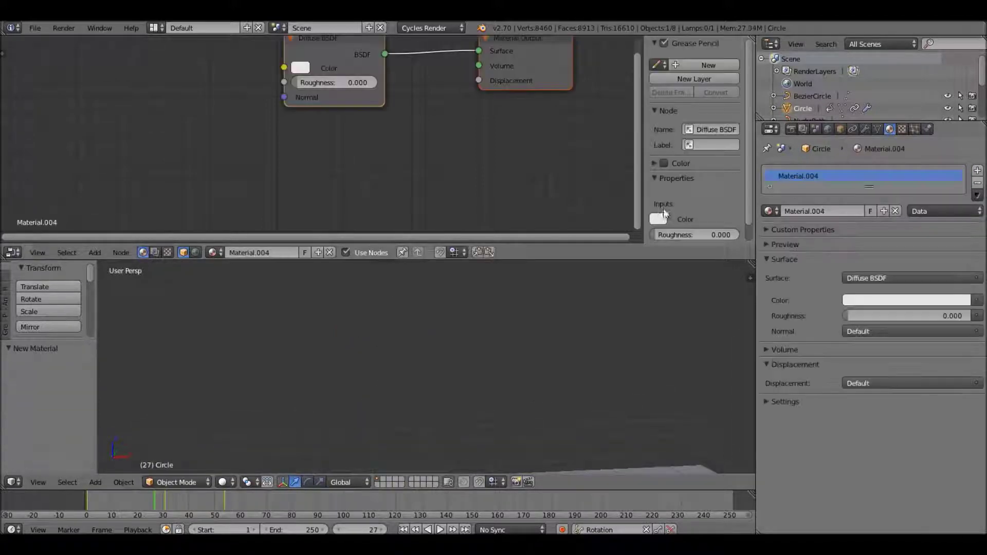
pyautogui.rightClick(331, 64)
pyautogui.press('x')
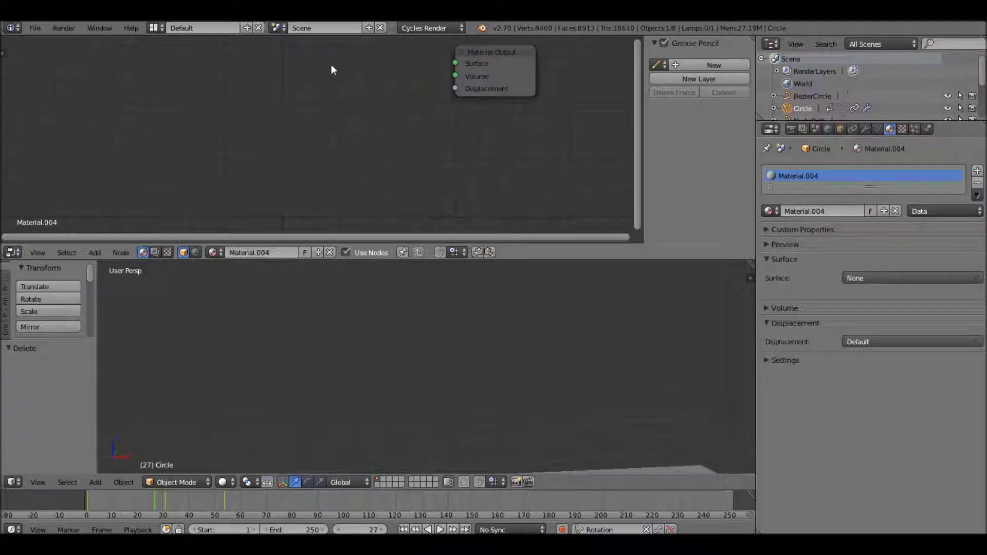
pyautogui.hotkey('shift', 'a')
pyautogui.moveTo(311, 90)
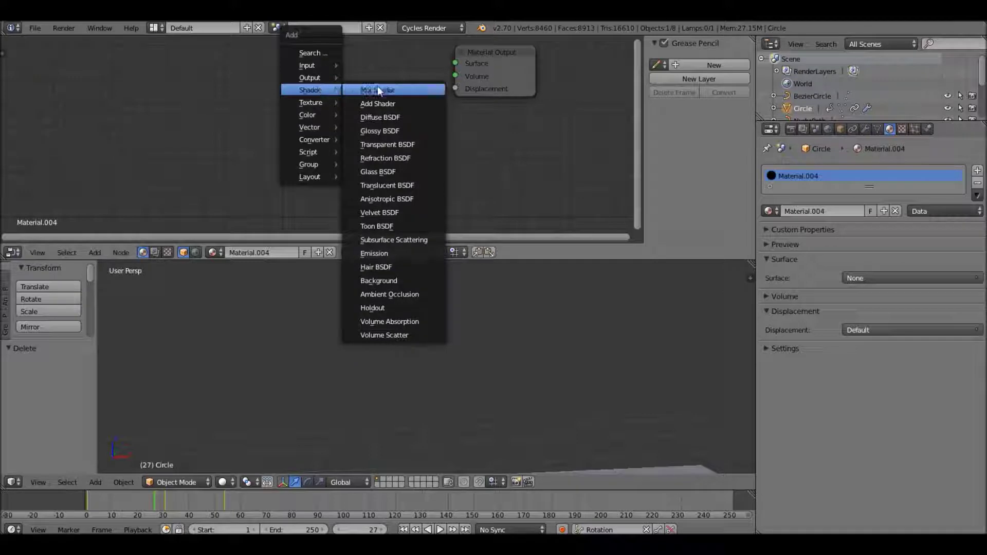
pyautogui.click(378, 143)
pyautogui.click(341, 129)
pyautogui.moveTo(334, 134); pyautogui.dragTo(455, 63)
pyautogui.scroll(4, 347, 378)
pyautogui.moveTo(347, 378); pyautogui.dragTo(327, 383, button='middle')
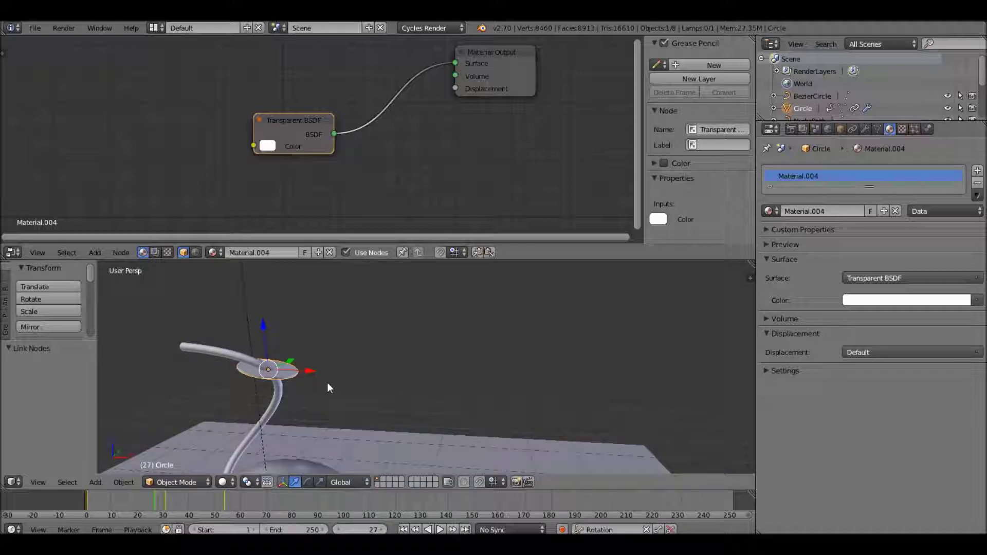
# Add a particle system to the circle and set its emission End to frame 72
pyautogui.scroll(-5, 328, 383)
pyautogui.moveTo(327, 382); pyautogui.dragTo(346, 370, button='middle')
pyautogui.scroll(3, 409, 345)
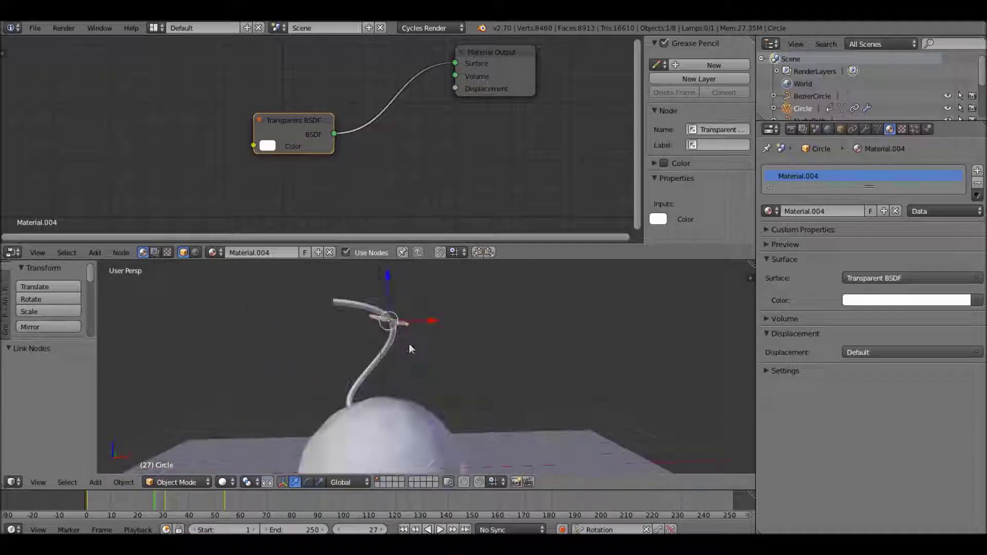
pyautogui.click(918, 129)
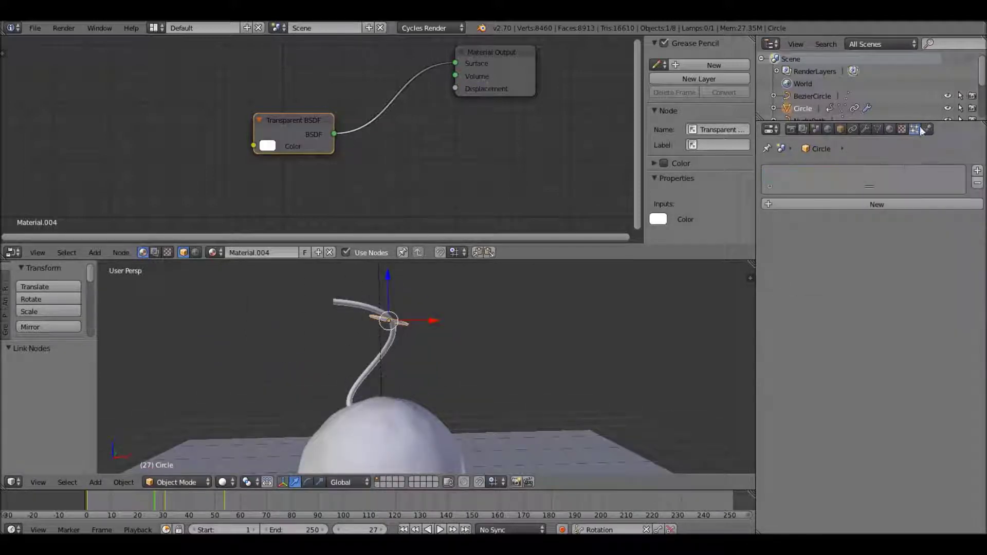
pyautogui.click(883, 208)
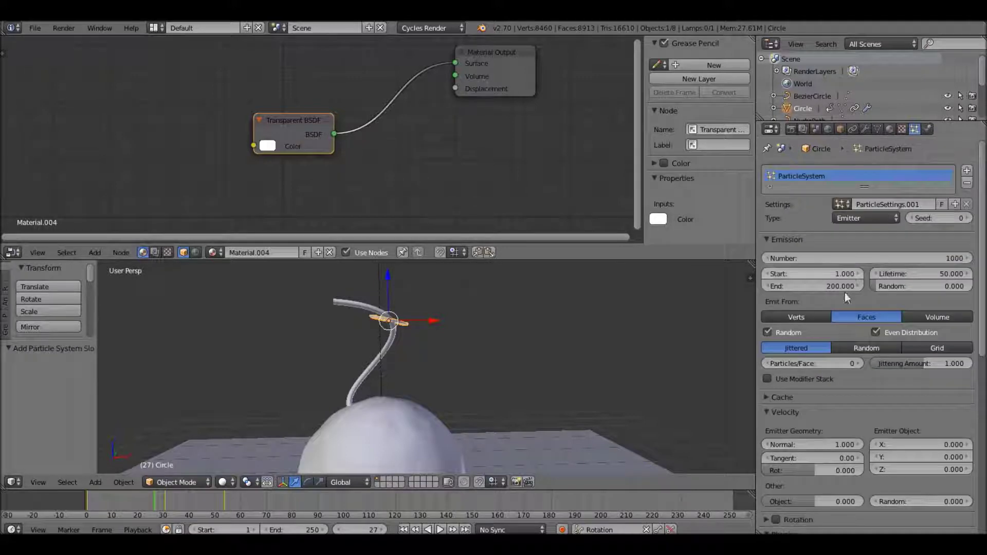
pyautogui.scroll(-2, 844, 292)
pyautogui.scroll(2, 854, 273)
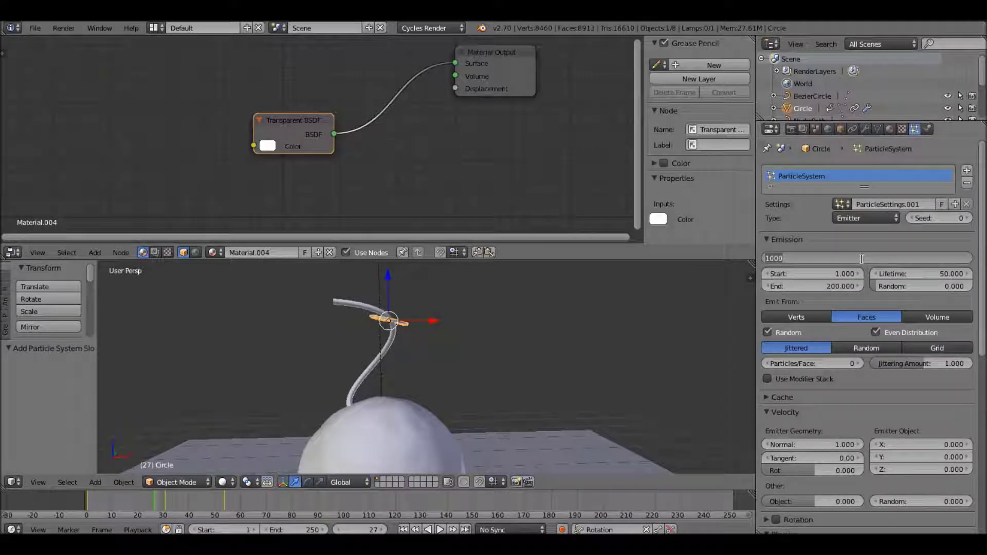
pyautogui.scroll(-1, 853, 288)
pyautogui.click(840, 264)
pyautogui.write('7')
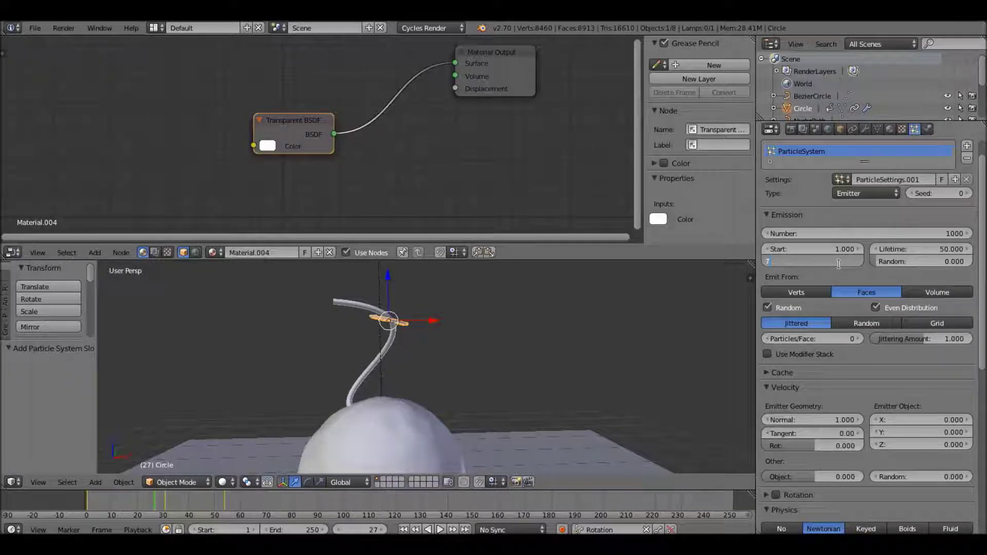
pyautogui.write('2')
pyautogui.press('Return')
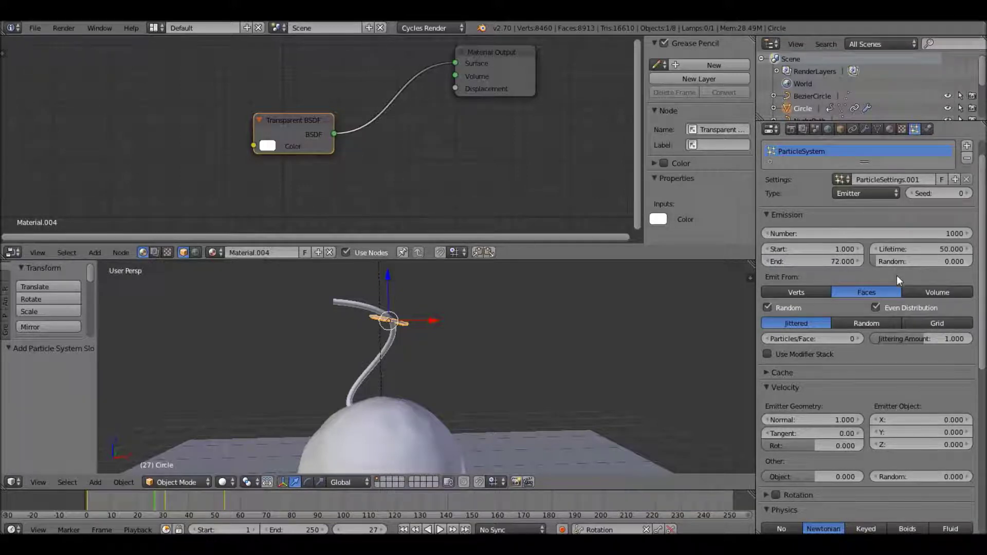
# Try a Normal emission velocity of 3 for the circle's particles and settle on 2
pyautogui.scroll(-4, 897, 274)
pyautogui.scroll(-3, 897, 280)
pyautogui.click(820, 246)
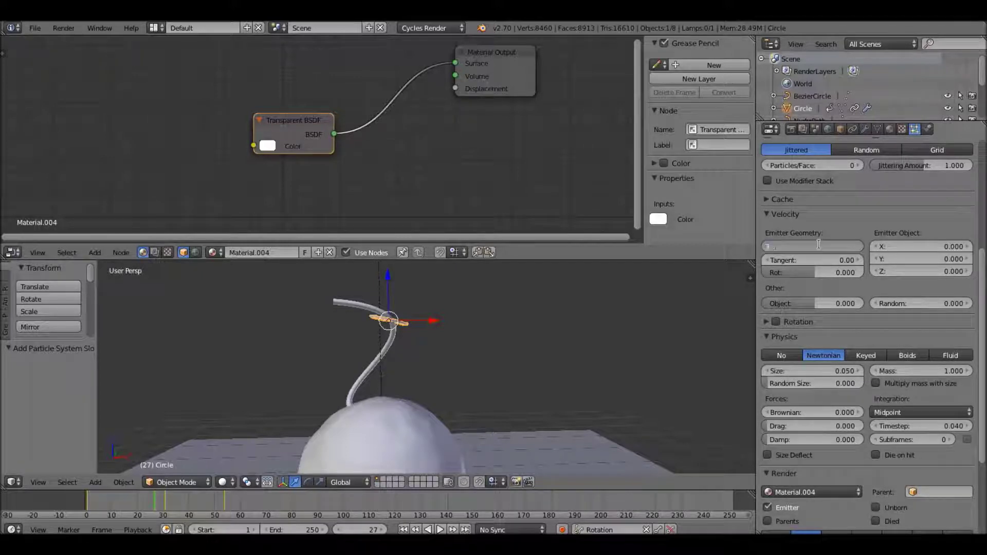
pyautogui.write('3')
pyautogui.press('Return')
pyautogui.click(820, 245)
pyautogui.write('2')
pyautogui.press('Return')
pyautogui.scroll(-5, 914, 337)
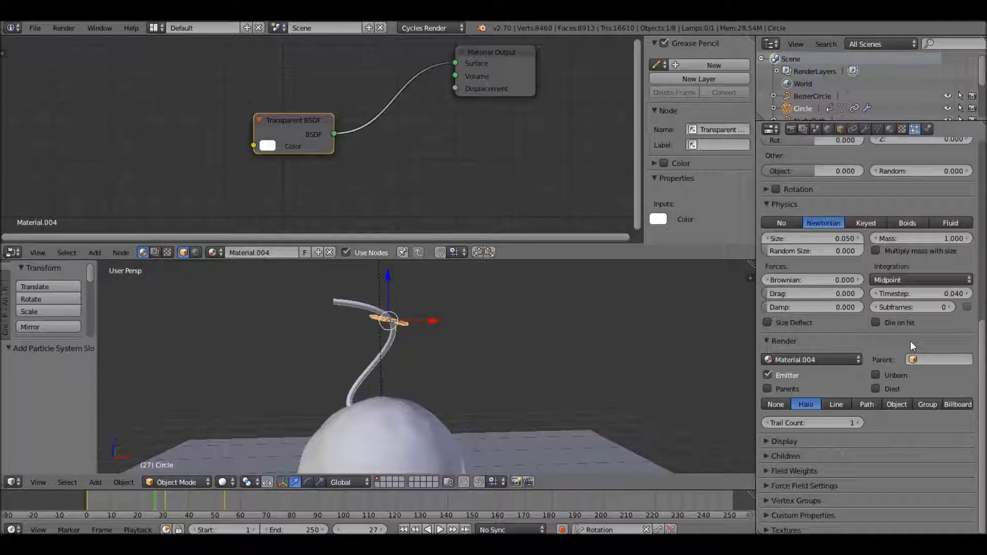
# Add an icosphere and move it about 11.9 units along X, beyond the edge of the ground plane
pyautogui.scroll(-8, 545, 335)
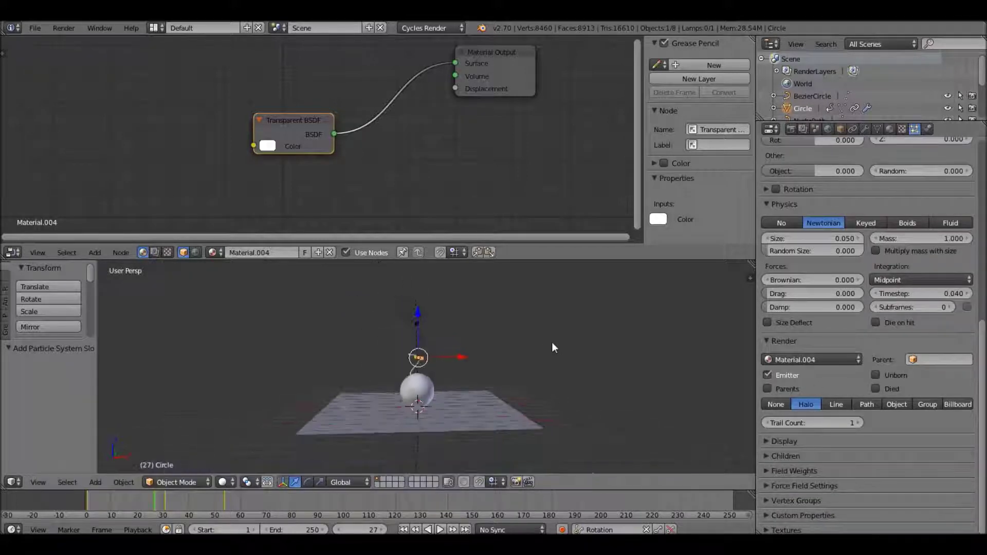
pyautogui.hotkey('shift', 'a')
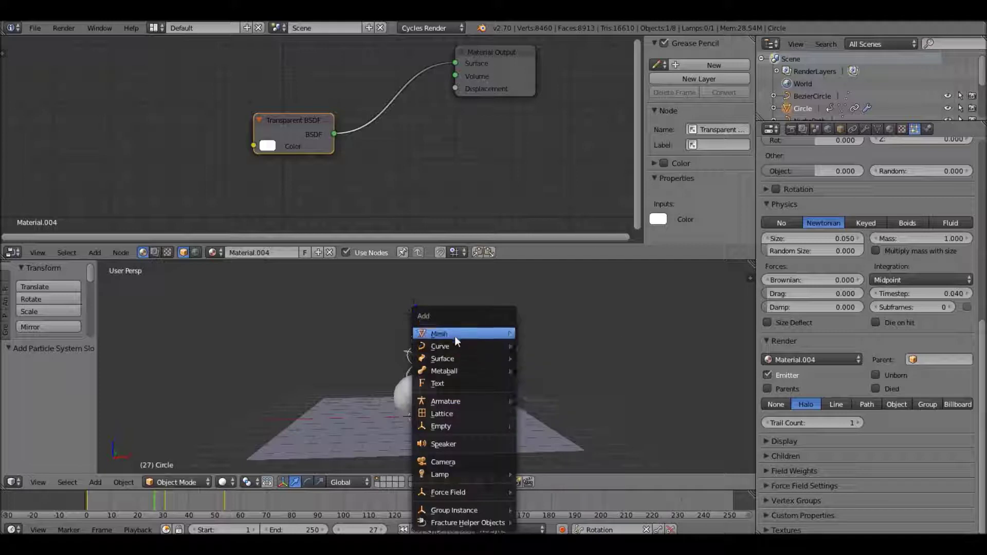
pyautogui.moveTo(455, 336)
pyautogui.click(550, 384)
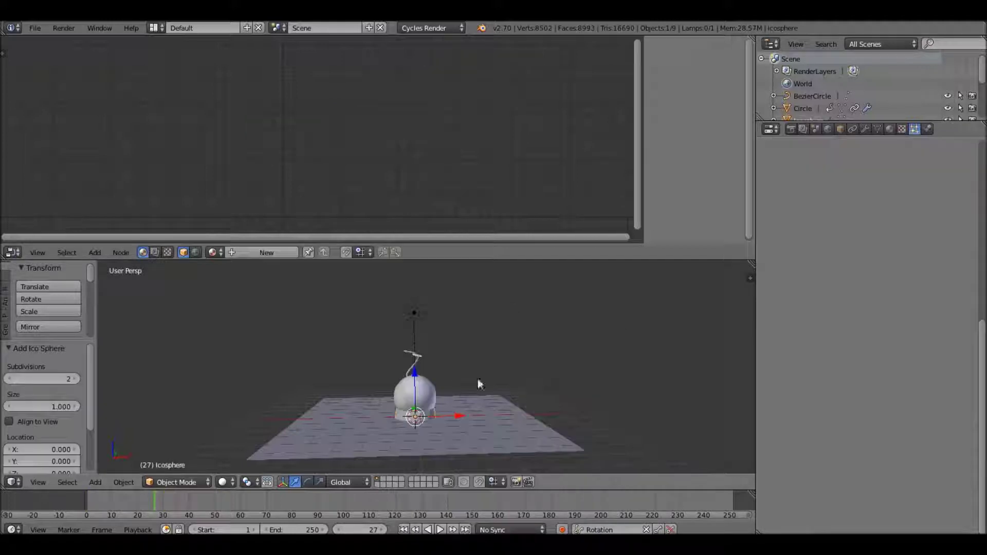
pyautogui.press('g')
pyautogui.press('x')
pyautogui.click(700, 415)
# Shrink the icosphere to about 0.107 of its size and further by a factor of about 0.714
pyautogui.press('s')
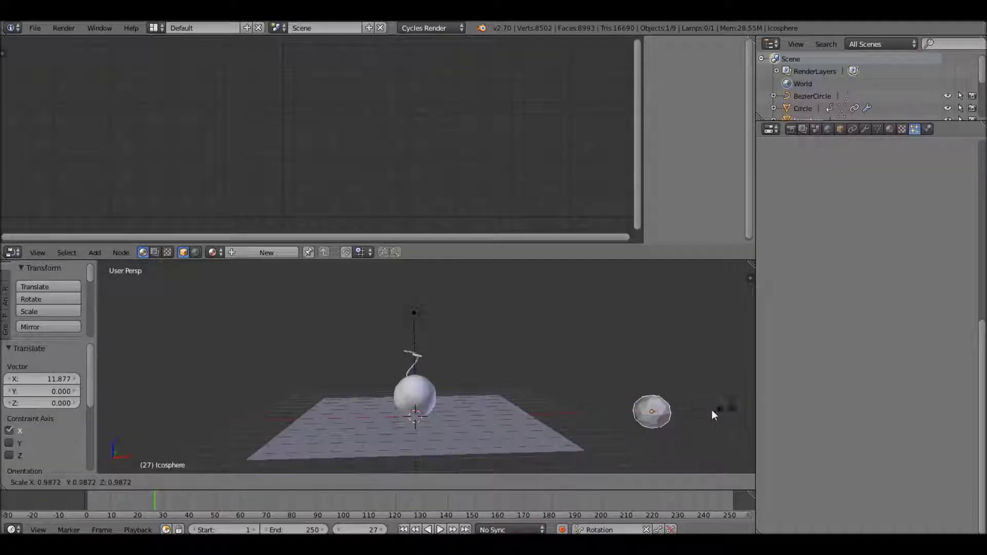
pyautogui.click(662, 414)
pyautogui.press('KP_Decimal')
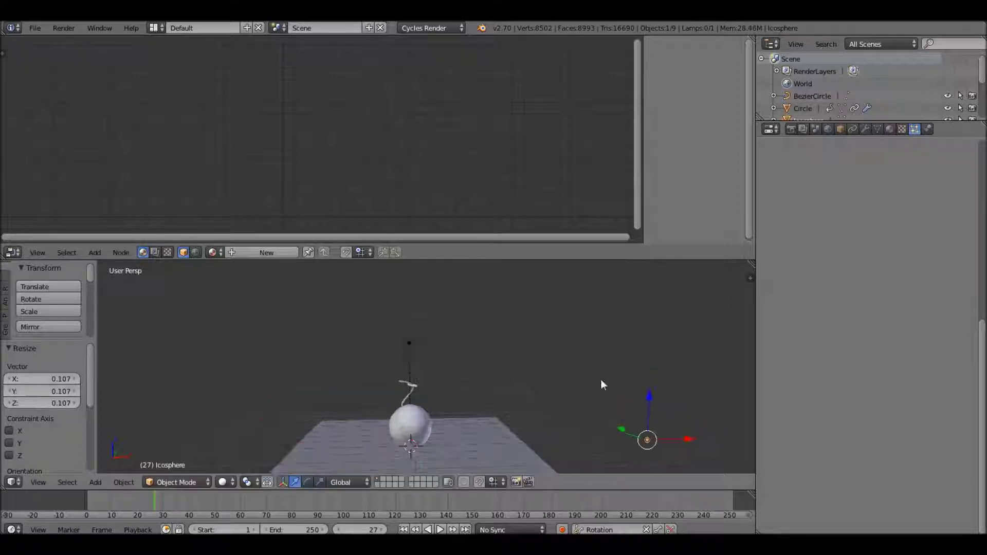
pyautogui.press('s')
pyautogui.click(563, 381)
pyautogui.scroll(-5, 406, 347)
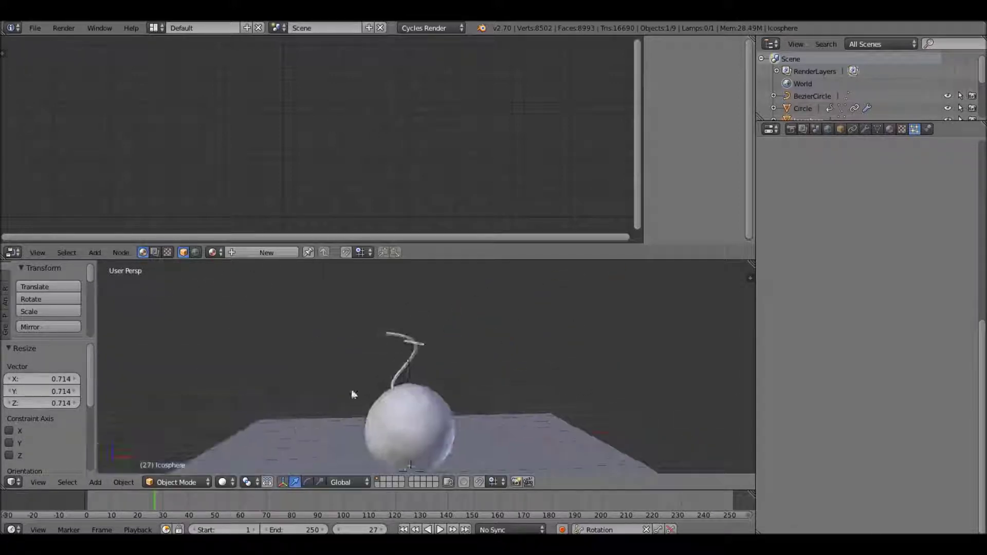
# Render the circle's particles as Object, with Icosphere as the Dupli Object
pyautogui.rightClick(420, 343)
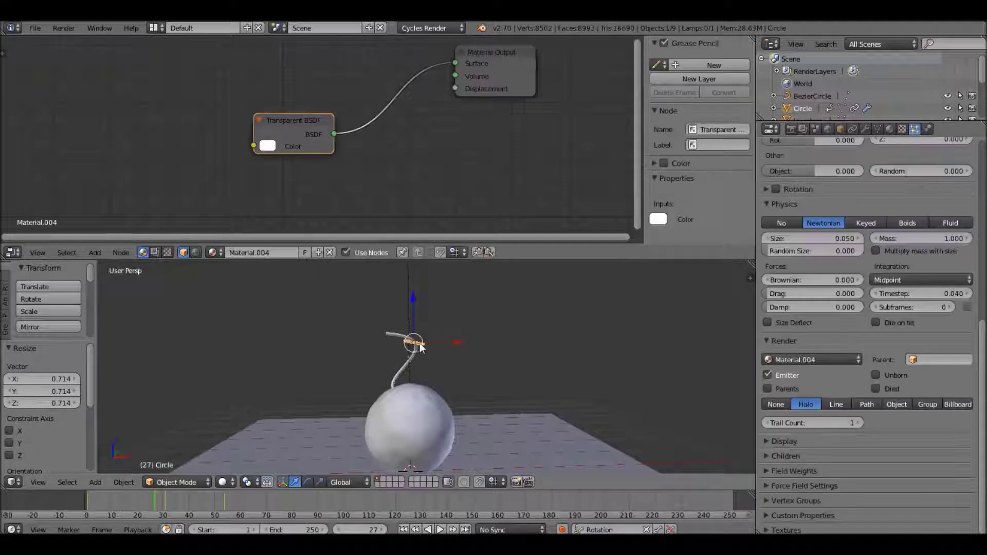
pyautogui.click(904, 404)
pyautogui.click(857, 421)
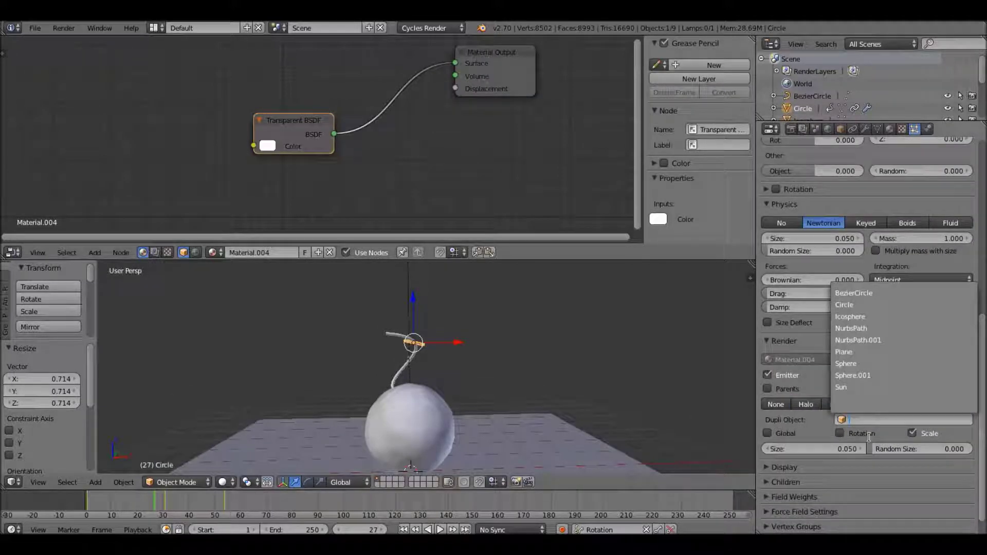
pyautogui.click(877, 317)
# Give the icosphere a new material with an Emission surface in orange-yellow
pyautogui.moveTo(580, 395); pyautogui.dragTo(581, 415, button='middle')
pyautogui.scroll(-4, 642, 418)
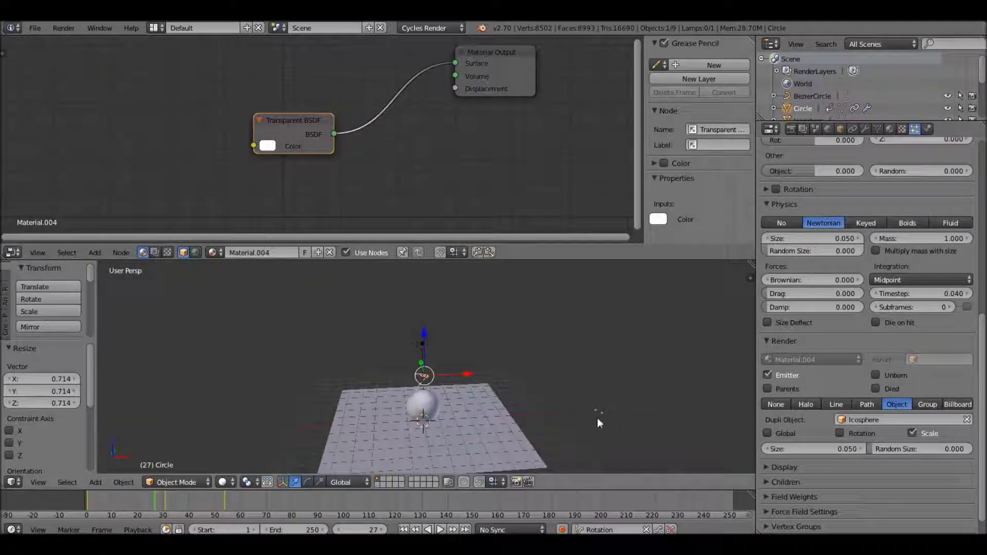
pyautogui.rightClick(603, 408)
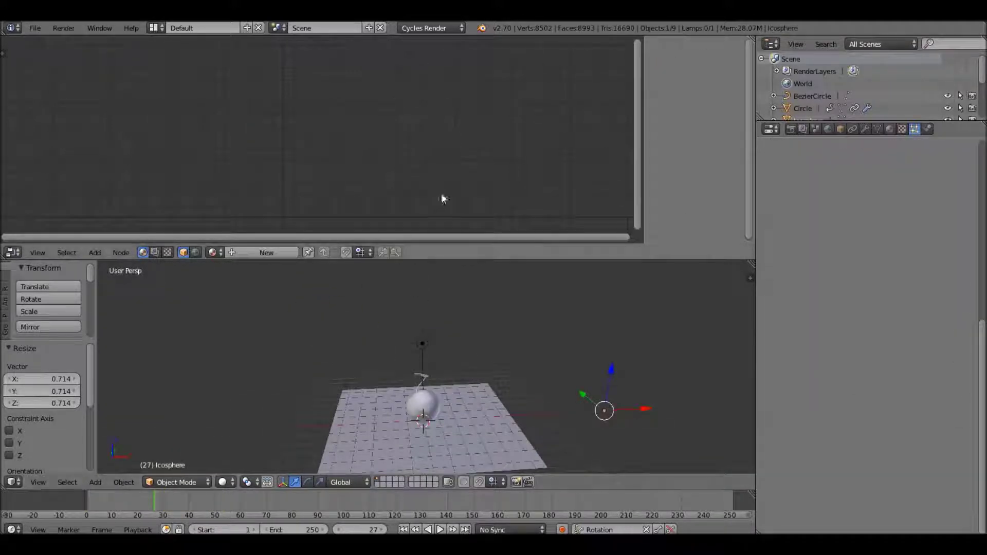
pyautogui.click(890, 130)
pyautogui.click(865, 214)
pyautogui.click(898, 280)
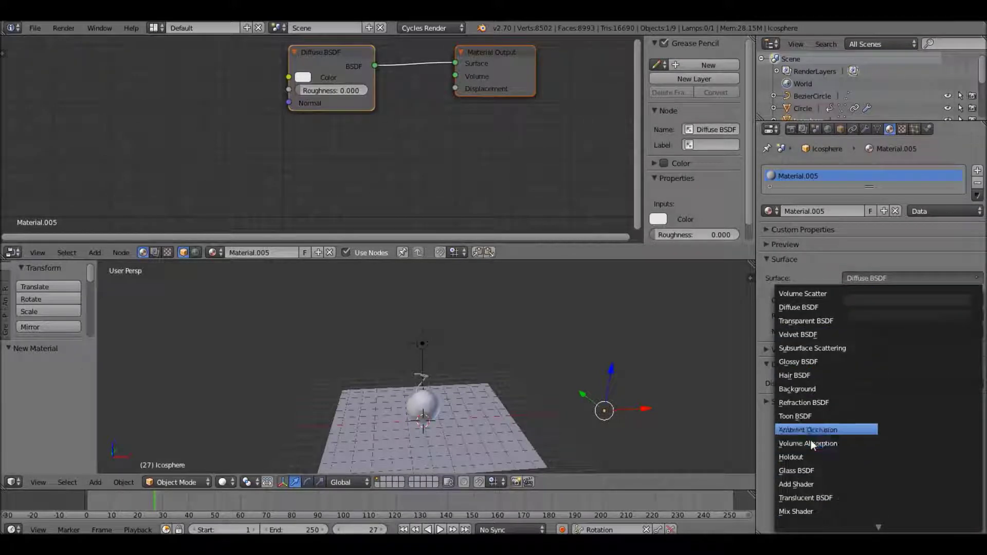
pyautogui.moveTo(879, 527)
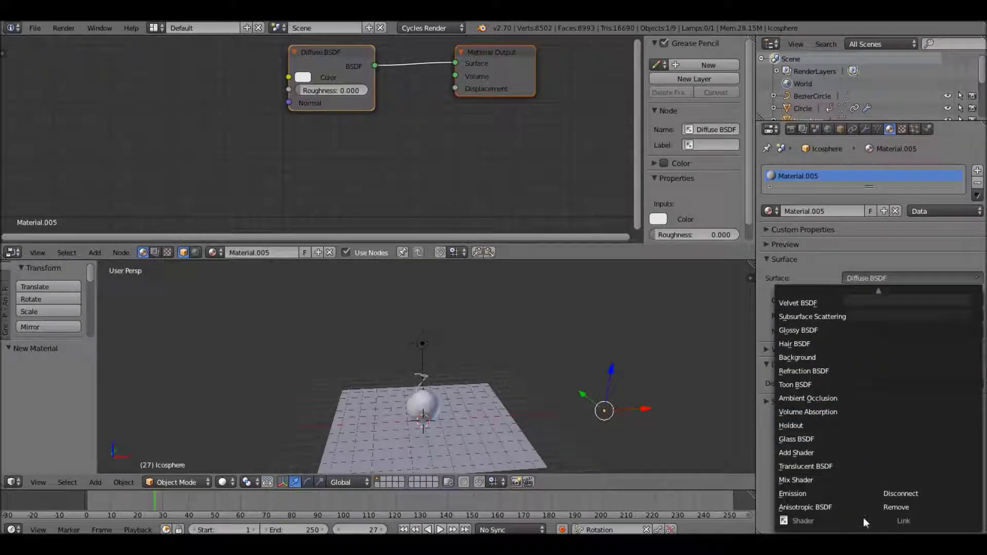
pyautogui.click(828, 494)
pyautogui.click(921, 300)
pyautogui.moveTo(904, 195); pyautogui.dragTo(879, 210)
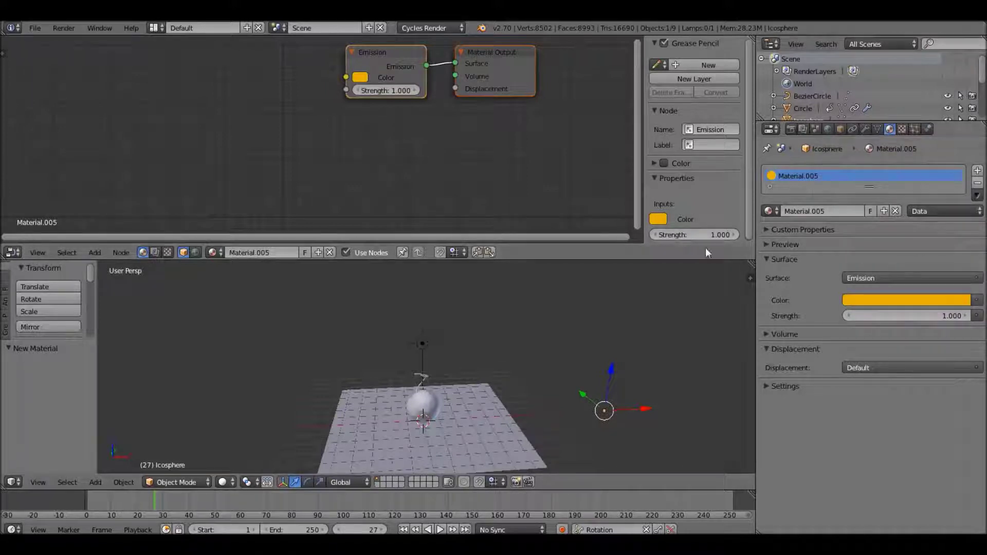
# Preview the fuse and its glowing particles in a rendered view, ending in solid shading
pyautogui.scroll(8, 425, 376)
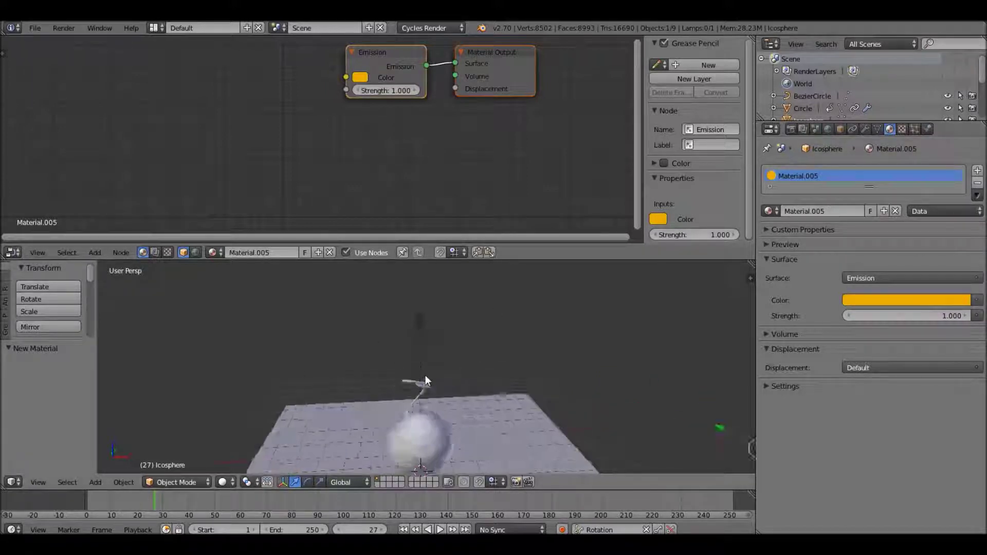
pyautogui.hotkey('shift', 'z')
pyautogui.moveTo(437, 420)
pyautogui.keyDown('shift'); pyautogui.mouseDown(button='middle')
pyautogui.moveTo(431, 343)
pyautogui.moveTo(452, 412)
pyautogui.moveTo(446, 458)
pyautogui.mouseUp(button='middle'); pyautogui.keyUp('shift')
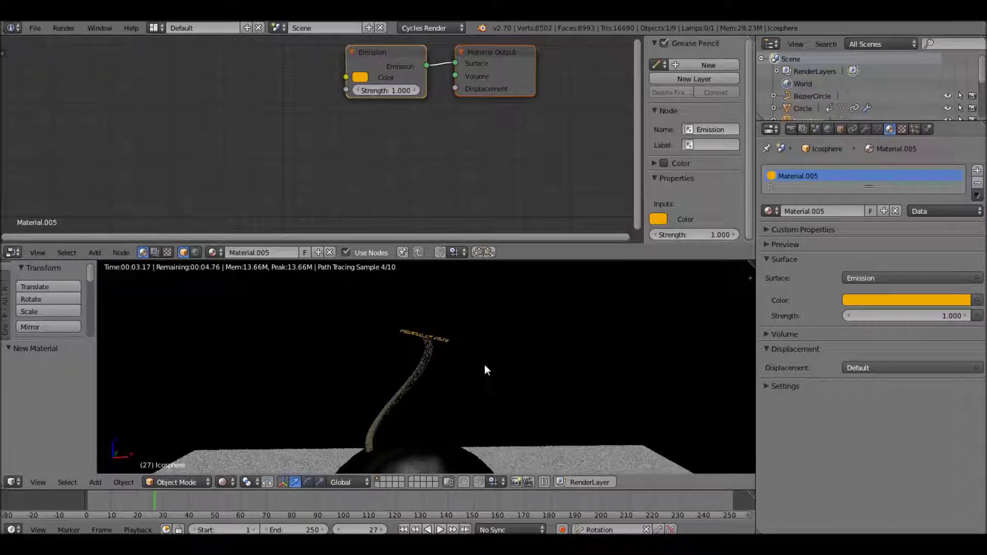
pyautogui.hotkey('shift', 'z')
pyautogui.scroll(-2, 502, 359)
pyautogui.press('z')
pyautogui.press('z')
# Set the number of particles emitted by the circle on the fuse to 700
pyautogui.rightClick(435, 351)
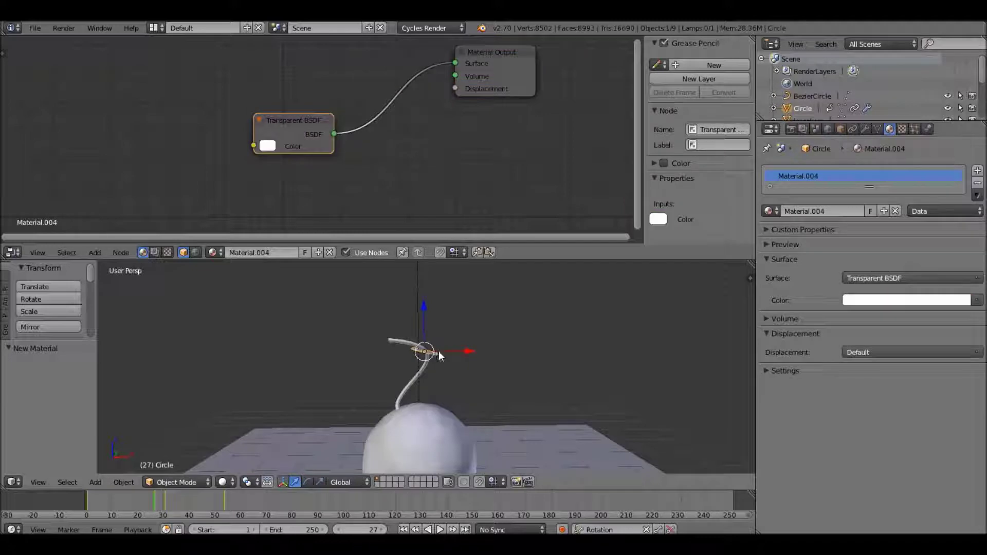
pyautogui.press('KP_Decimal')
pyautogui.click(914, 129)
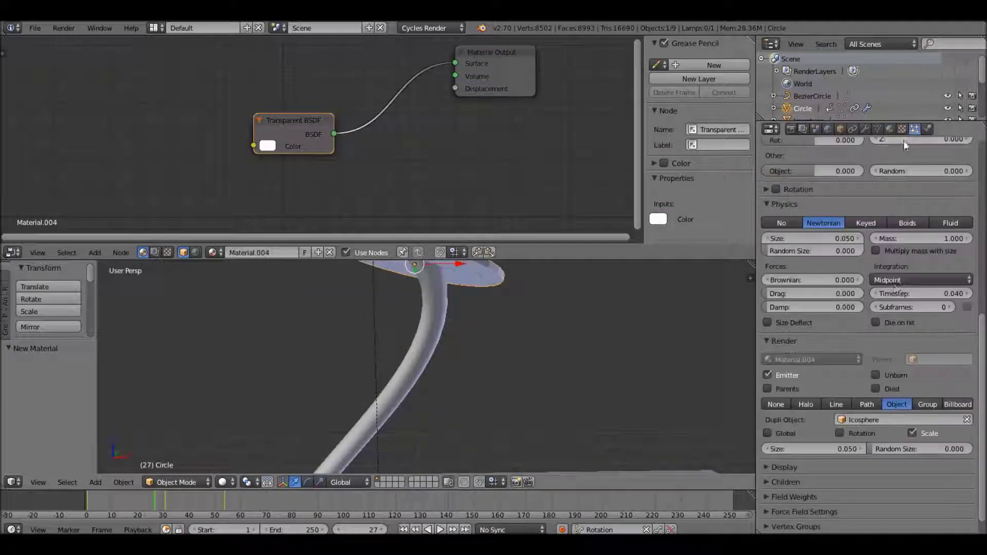
pyautogui.scroll(-5, 894, 284)
pyautogui.scroll(4, 864, 262)
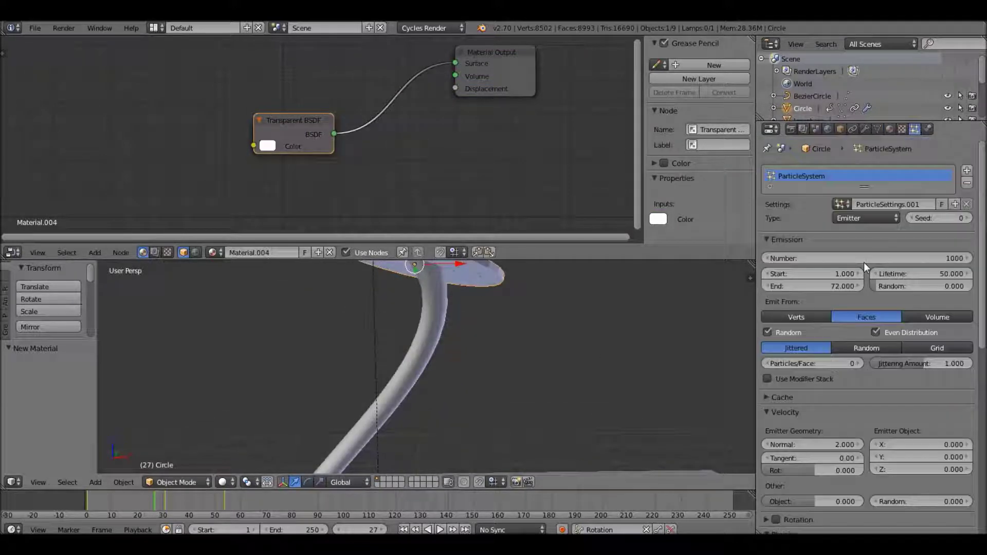
pyautogui.click(924, 258)
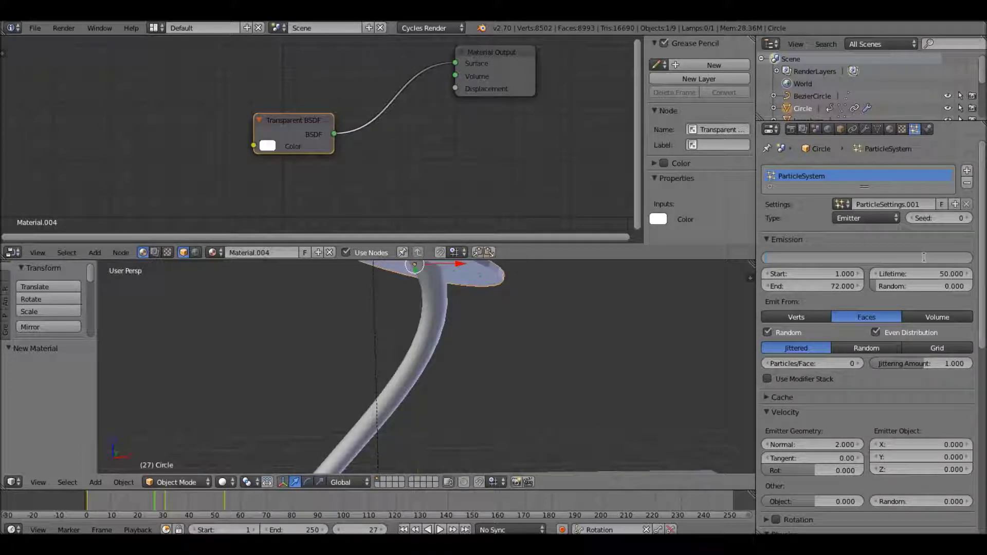
pyautogui.write('700')
pyautogui.press('Return')
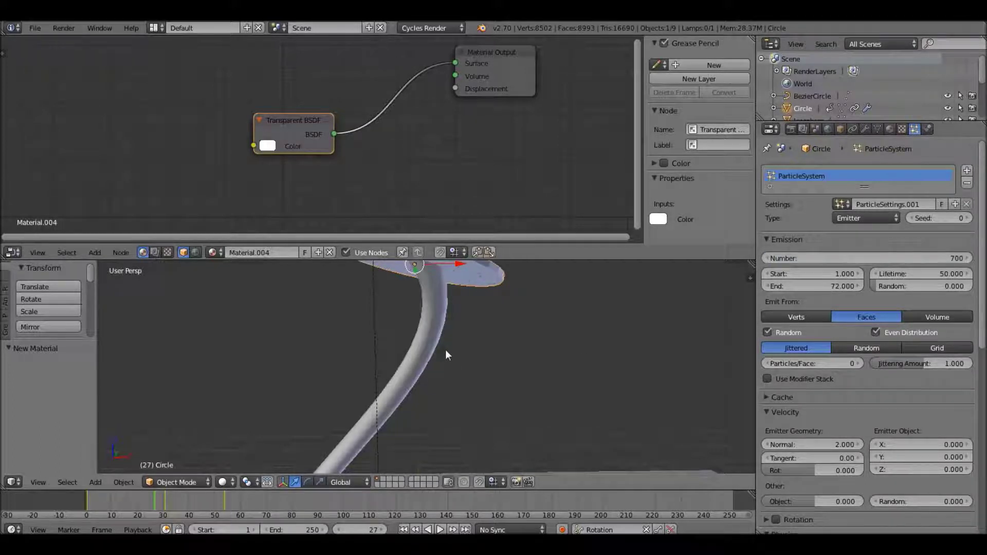
# Play the spark animation in rendered and wireframe display to examine the particles along the fuse, and stop it
pyautogui.hotkey('shift', 'z')
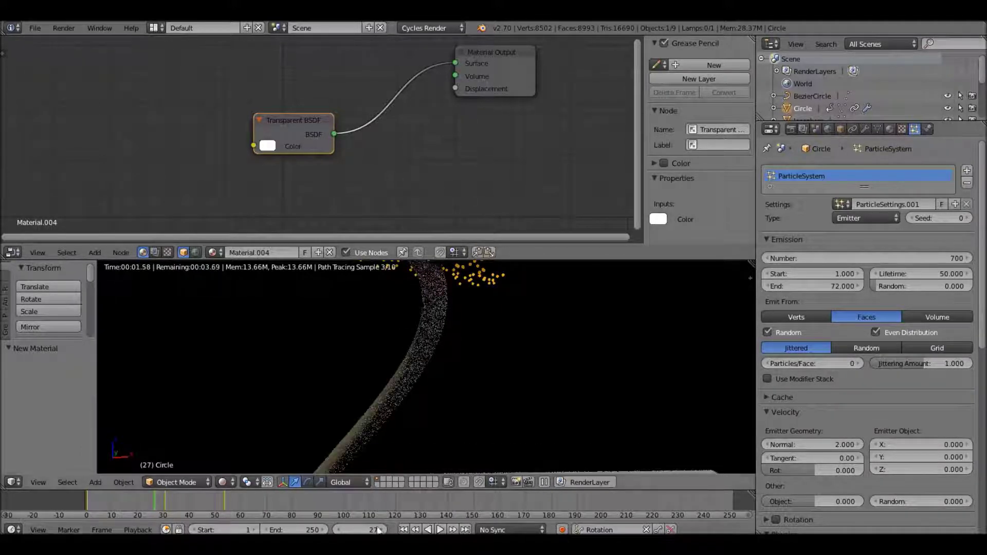
pyautogui.click(436, 530)
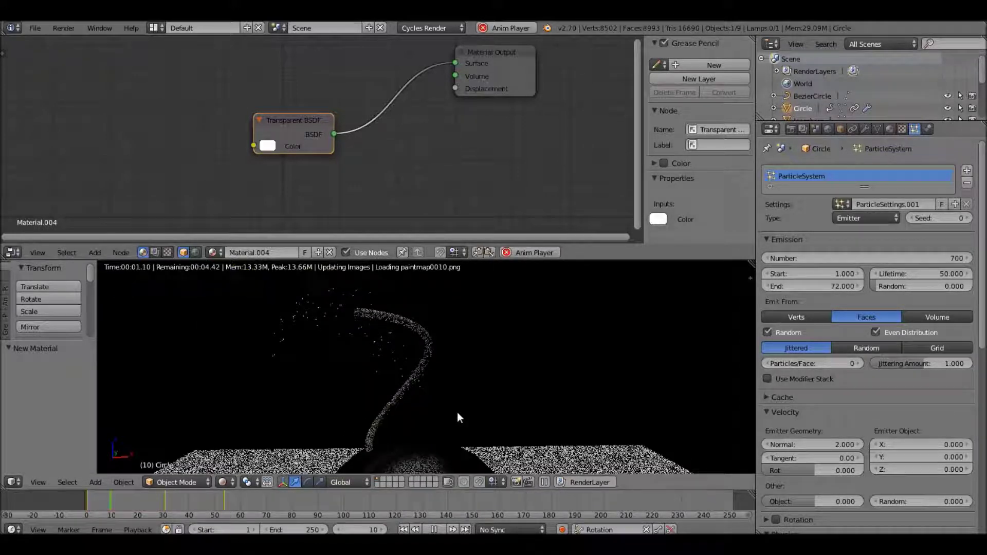
pyautogui.hotkey('shift', 'z')
pyautogui.press('z')
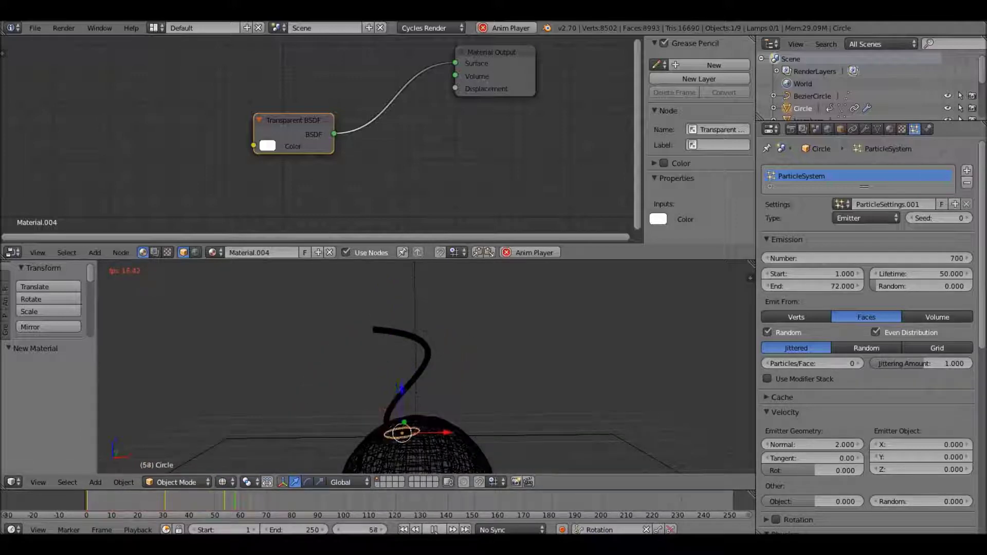
pyautogui.hotkey('shift', 'z')
pyautogui.hotkey('shift', 'z')
pyautogui.hotkey('alt', 'a')
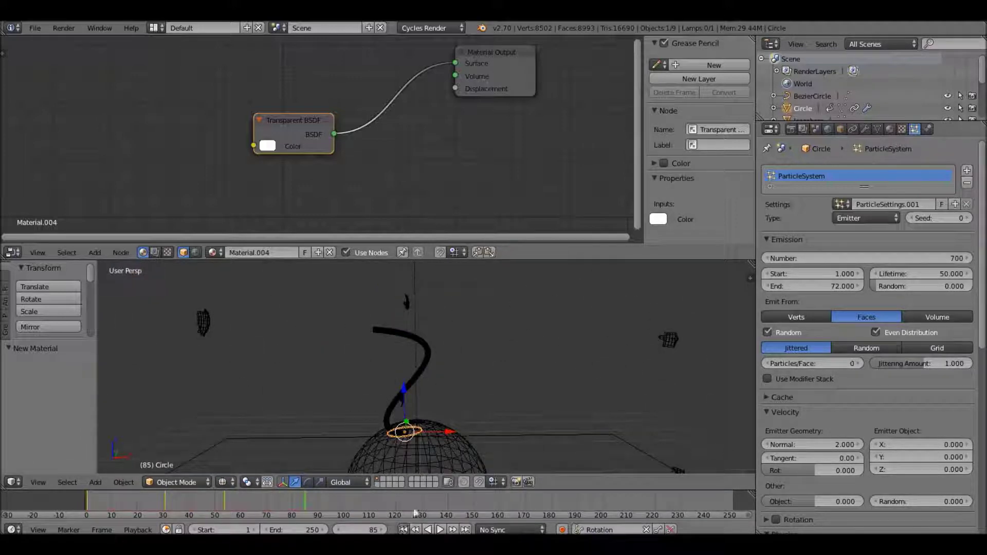
# Set the lifetime of the circle's particles to 4 and check it by playing the animation from the first frame
pyautogui.hotkey('shift', 'Left')
pyautogui.click(929, 275)
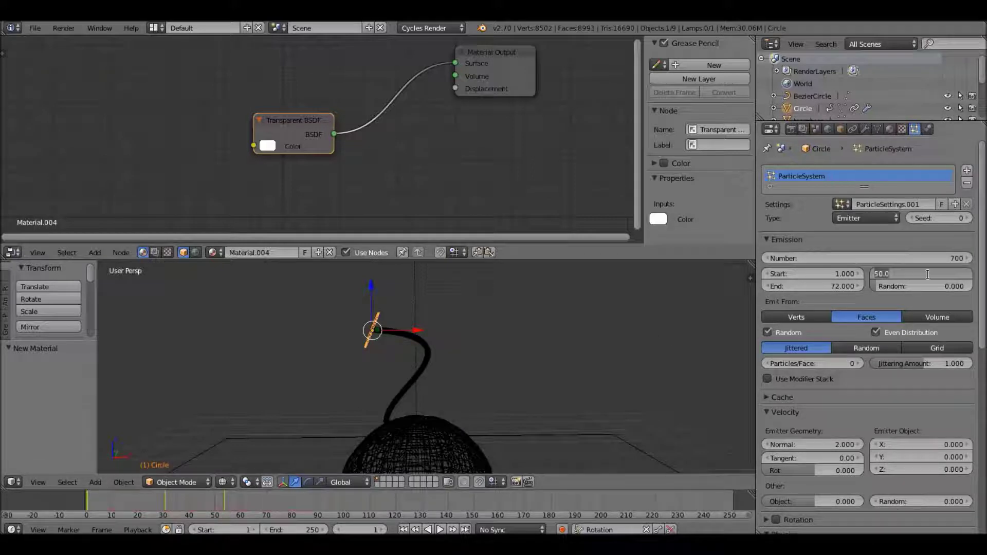
pyautogui.write('4')
pyautogui.press('Return')
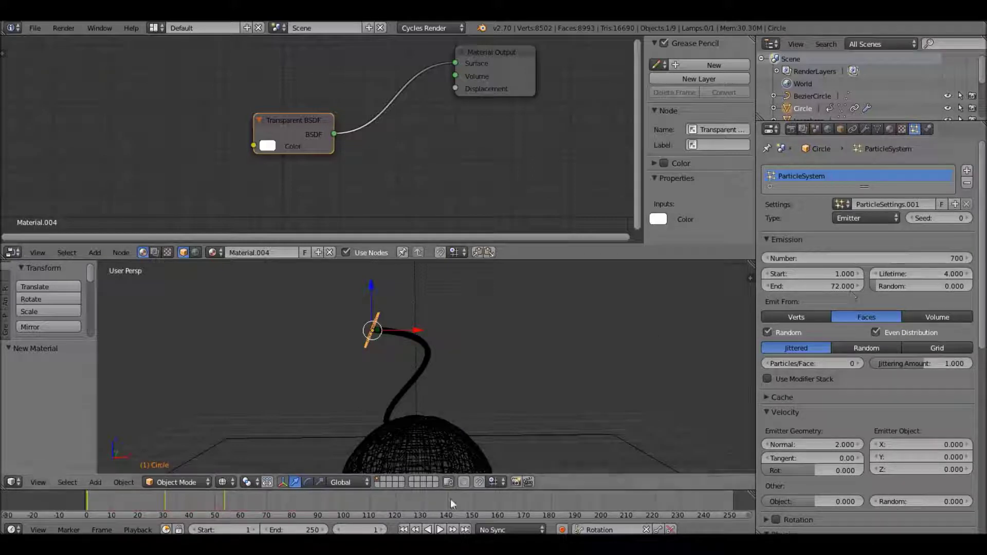
pyautogui.click(439, 530)
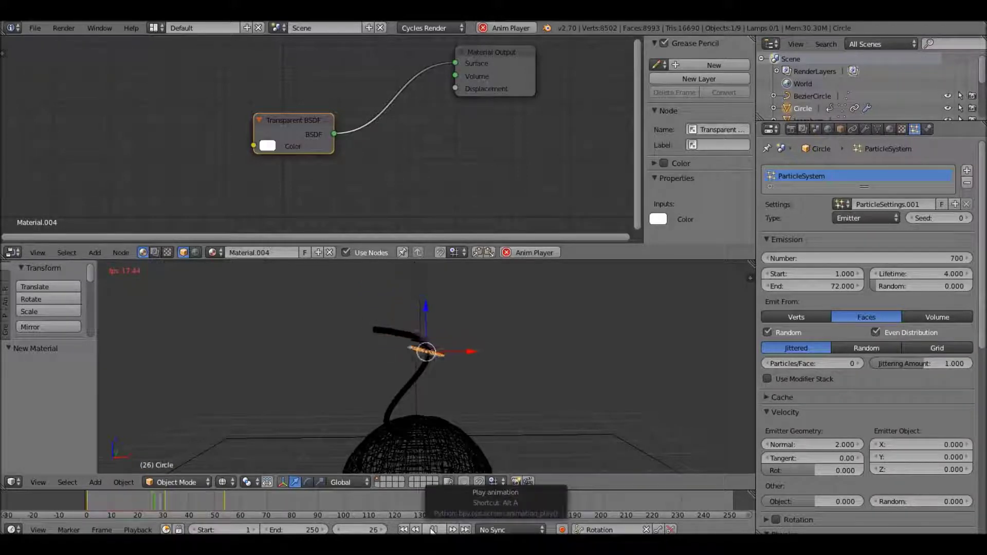
pyautogui.click(434, 530)
# Set the number of the circle's particles to 500 and replay the animation from the first frame
pyautogui.click(908, 262)
pyautogui.write('700')
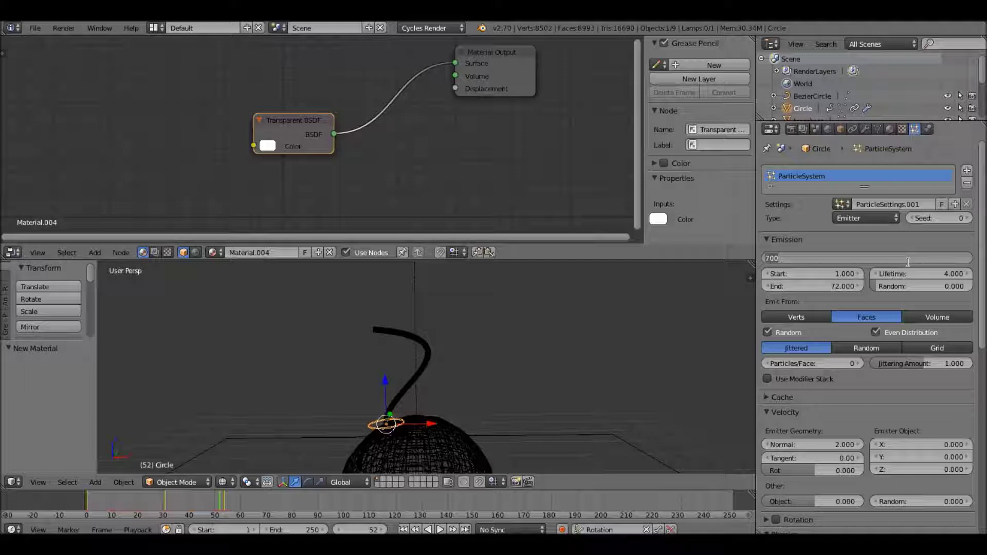
pyautogui.write('500')
pyautogui.press('Return')
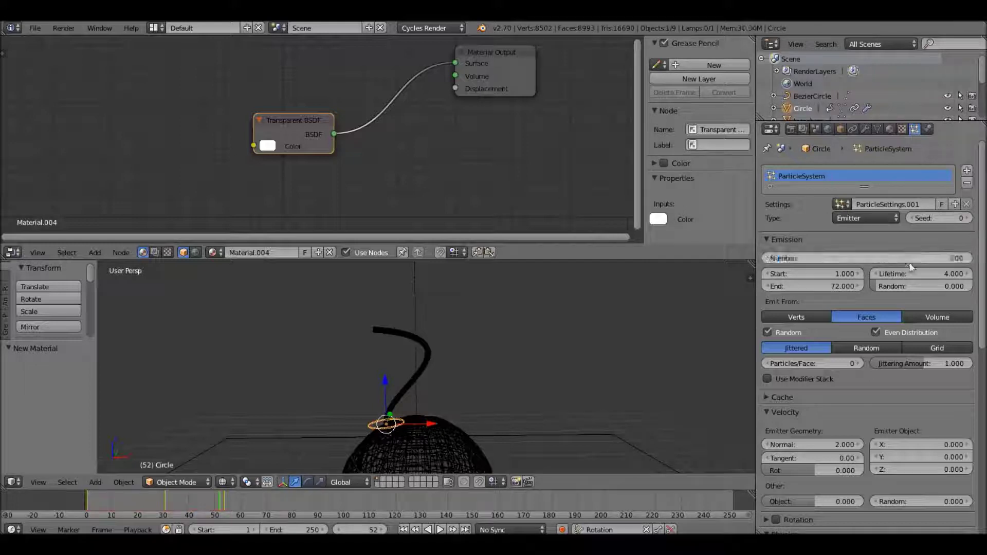
pyautogui.click(438, 529)
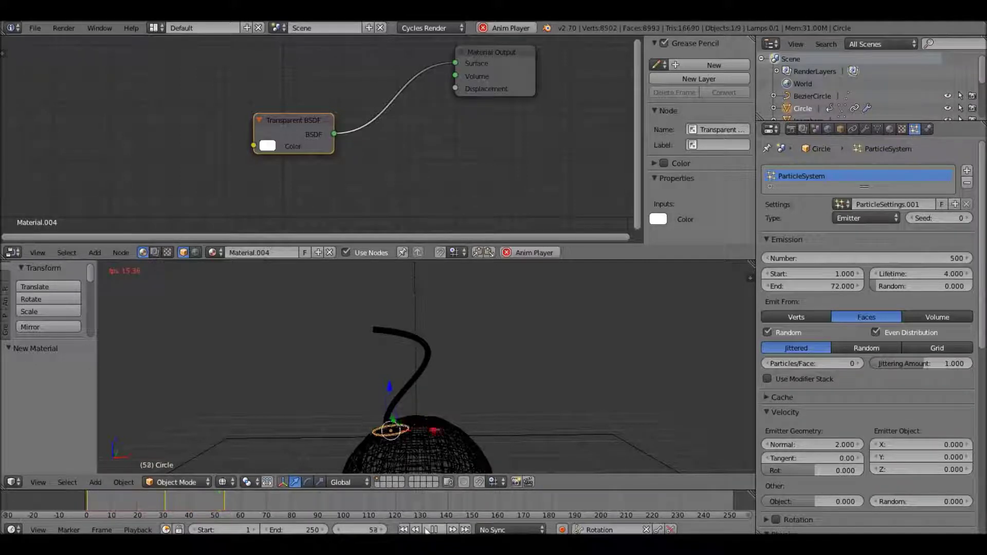
pyautogui.click(432, 530)
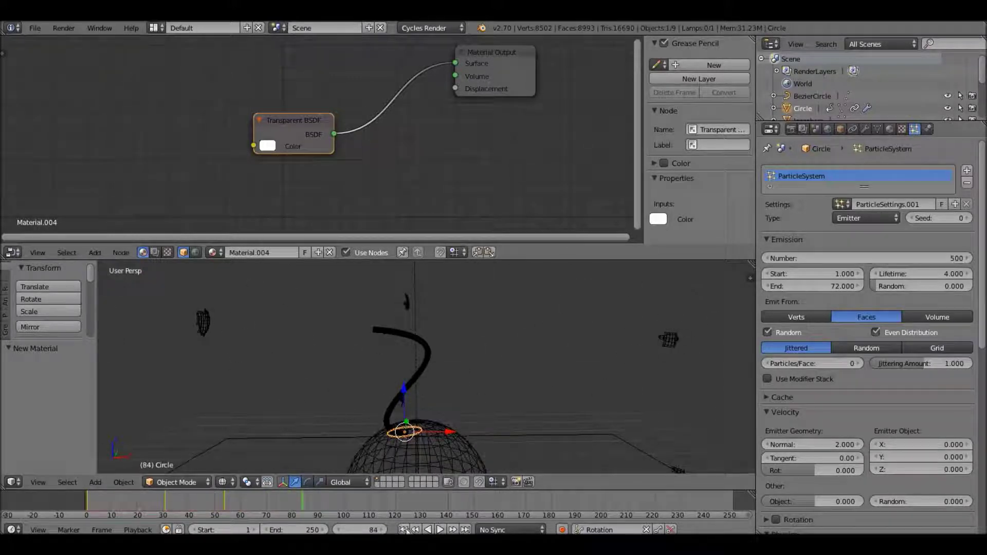
pyautogui.hotkey('shift', 'Left')
pyautogui.click(437, 530)
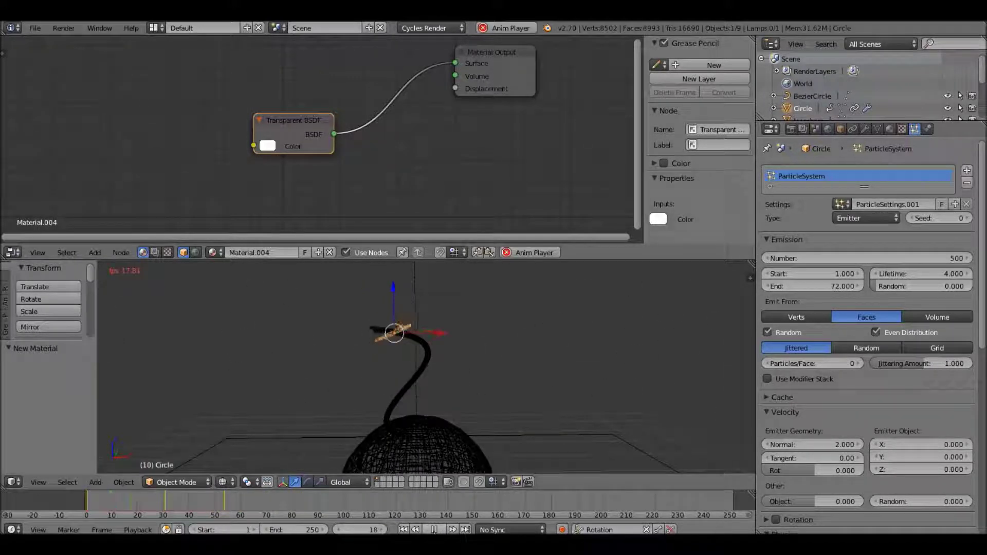
pyautogui.click(435, 531)
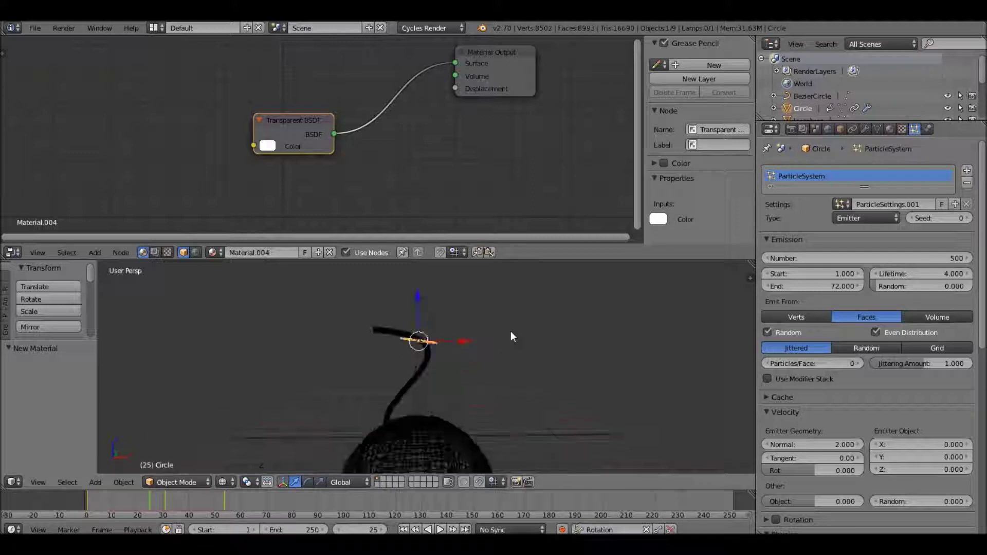
# Move the Sun lamp about 1.249 units along X and rotate it by about 13.1°
pyautogui.moveTo(514, 332); pyautogui.dragTo(450, 292, button='middle')
pyautogui.rightClick(450, 291)
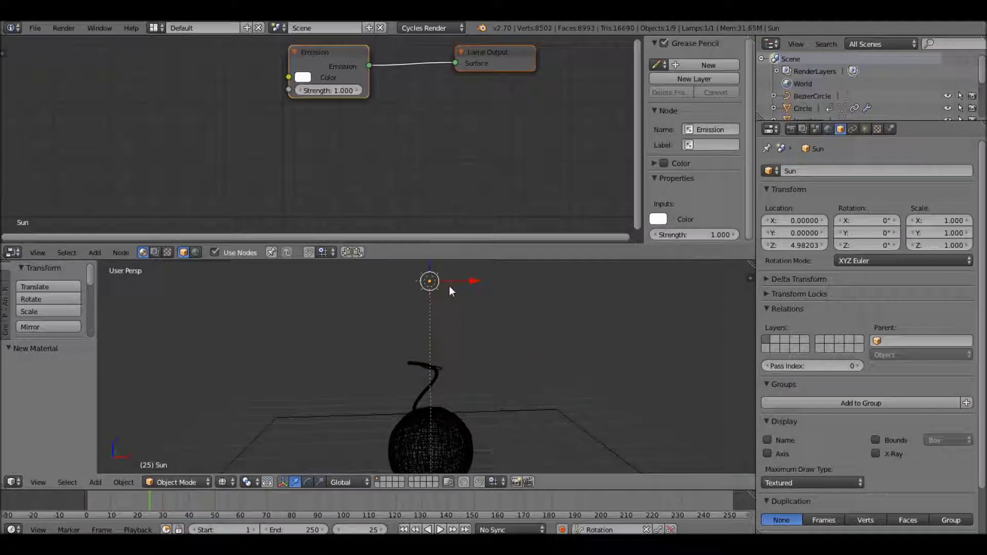
pyautogui.moveTo(474, 284); pyautogui.dragTo(530, 289)
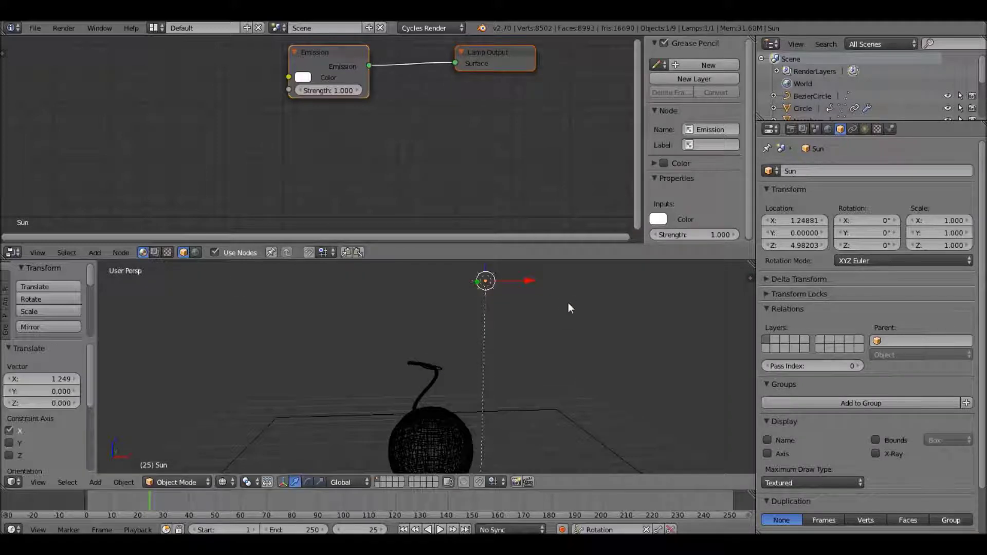
pyautogui.click(579, 321)
pyautogui.moveTo(538, 346); pyautogui.dragTo(502, 333, button='middle')
pyautogui.scroll(3, 502, 334)
pyautogui.scroll(2, 352, 335)
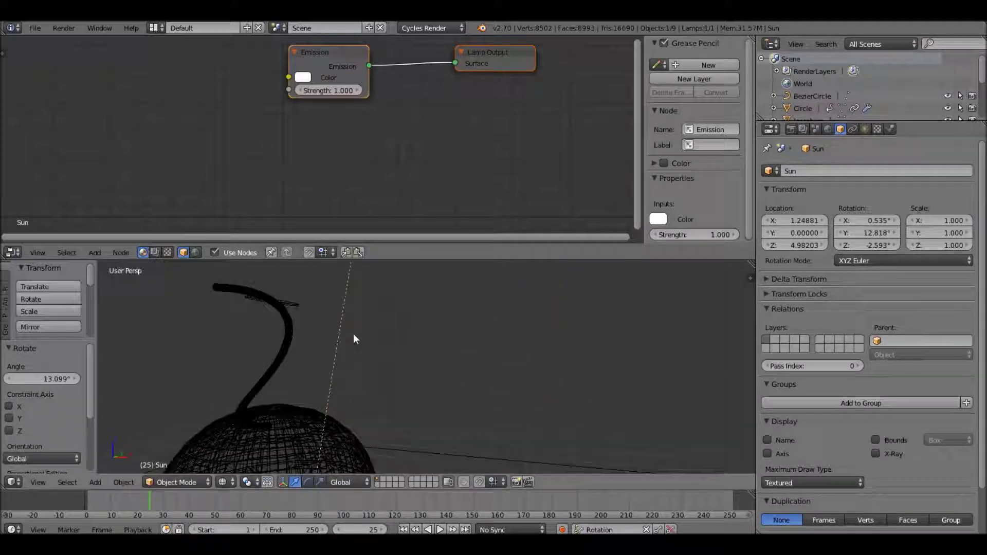
pyautogui.scroll(-5, 472, 307)
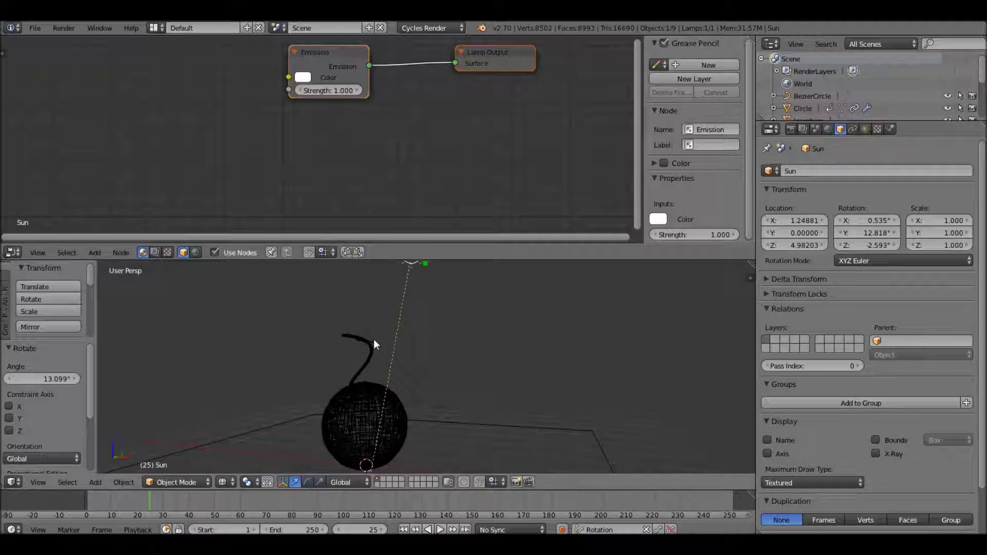
# Switch to the media player and play the rendered fuse animation VidTut0001-0090
pyautogui.rightClick(374, 344)
pyautogui.scroll(4, 378, 341)
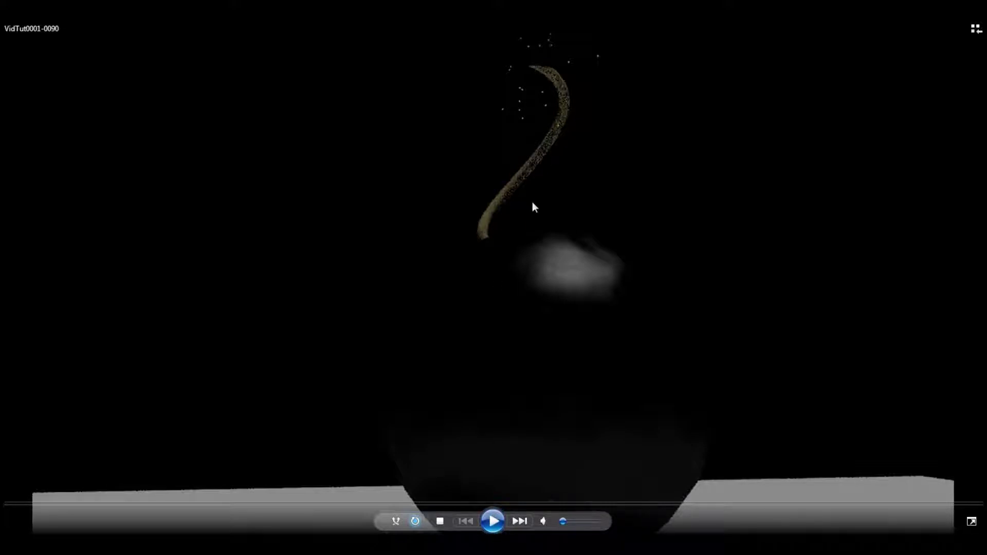
pyautogui.click(494, 522)
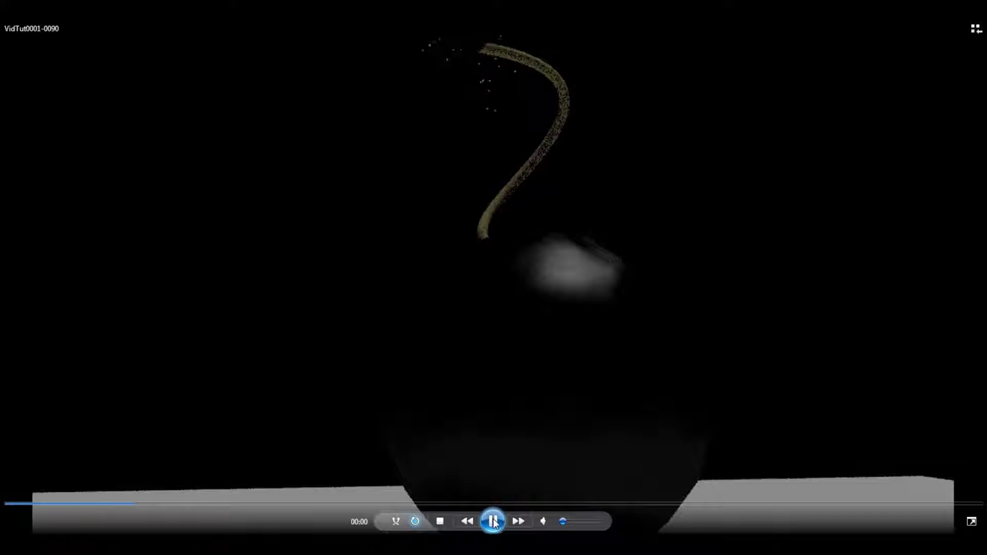